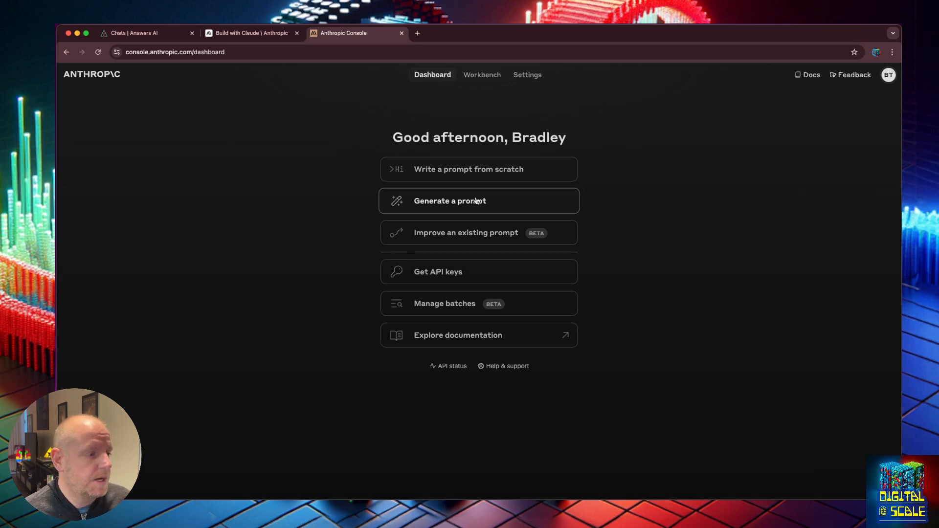
{"action": "left_click", "coordinate": [477, 201]}
{"action": "left_click", "coordinate": [463, 272]}
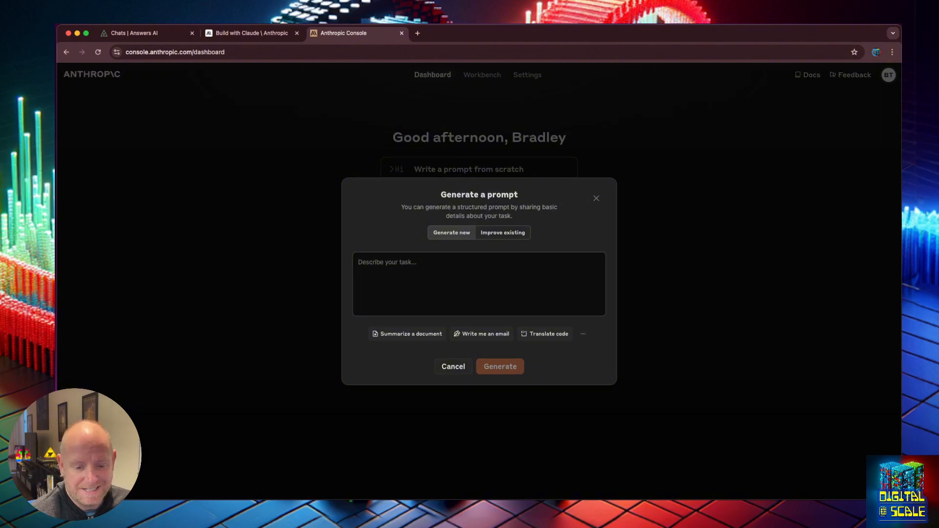
{"action": "left_click", "coordinate": [448, 276]}
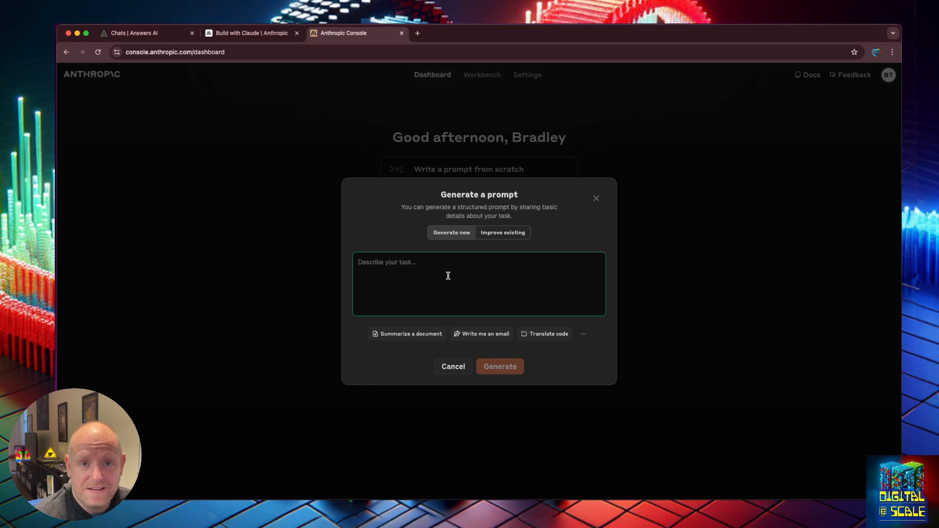
{"action": "left_click", "coordinate": [596, 198]}
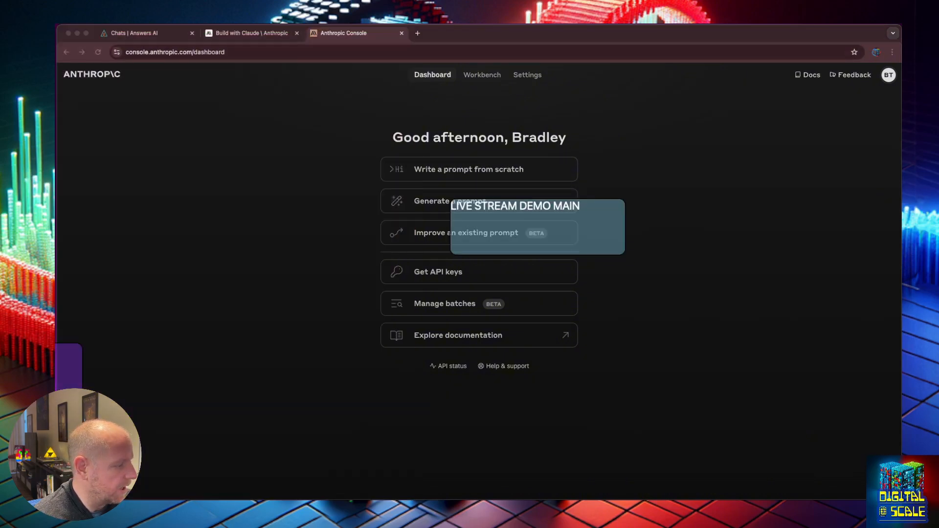
{"action": "left_click", "coordinate": [700, 223]}
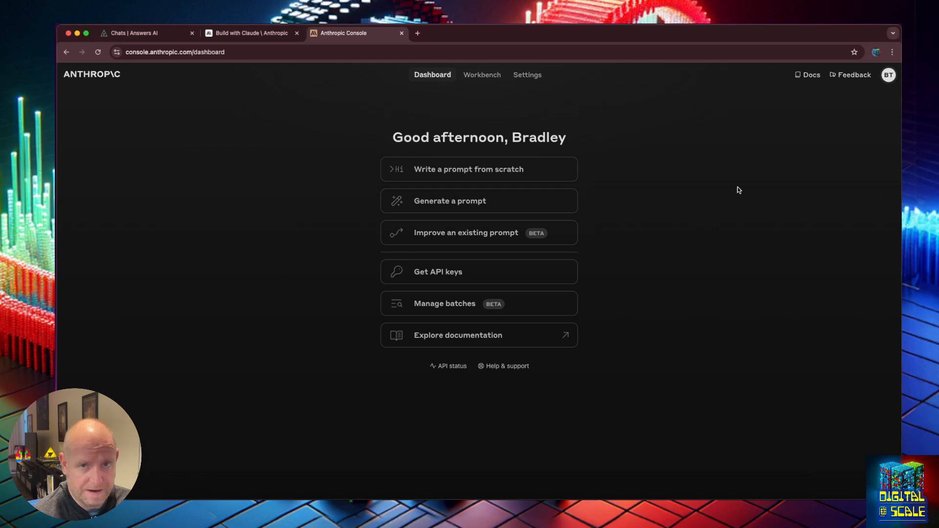
{"action": "left_click", "coordinate": [889, 75]}
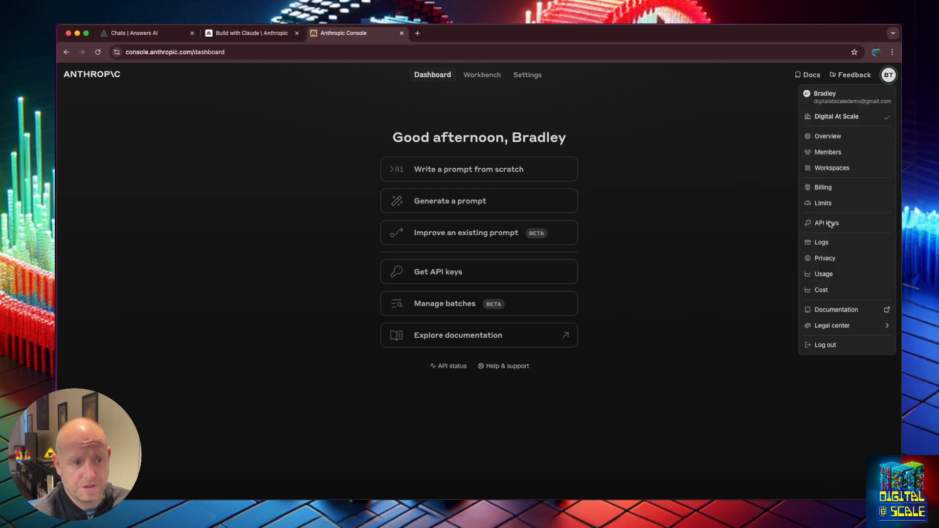
{"action": "left_click", "coordinate": [821, 186]}
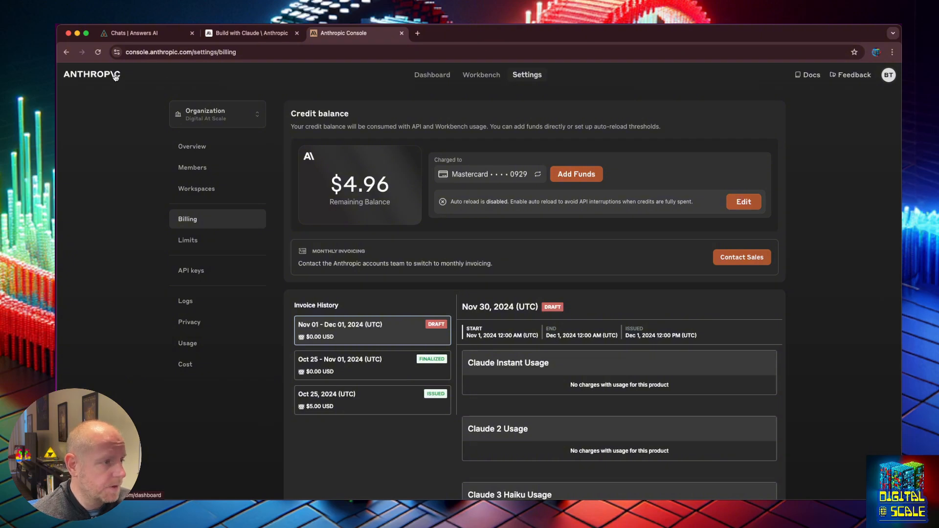
{"action": "left_click", "coordinate": [433, 75]}
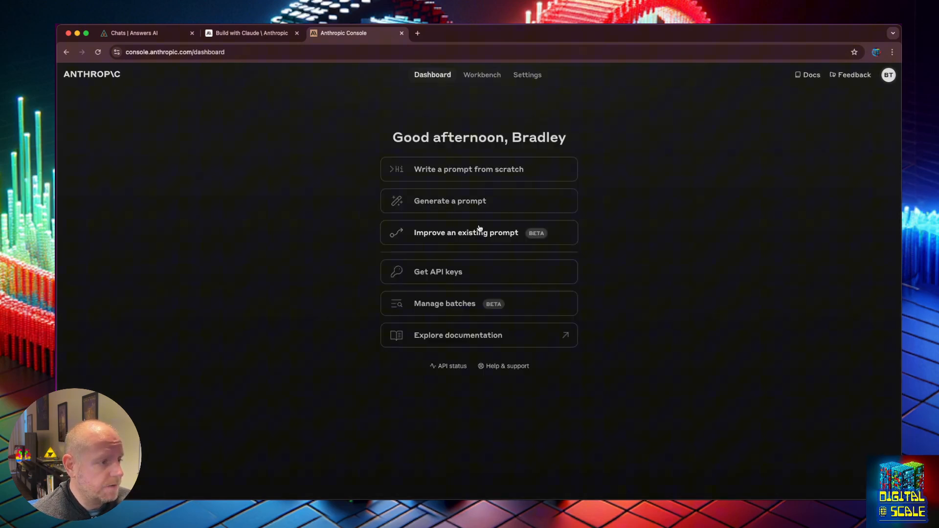
- In the prompt generator, enter the task 'Generate a Facebook post for this customer persona {persona}'
{"action": "left_click", "coordinate": [470, 201]}
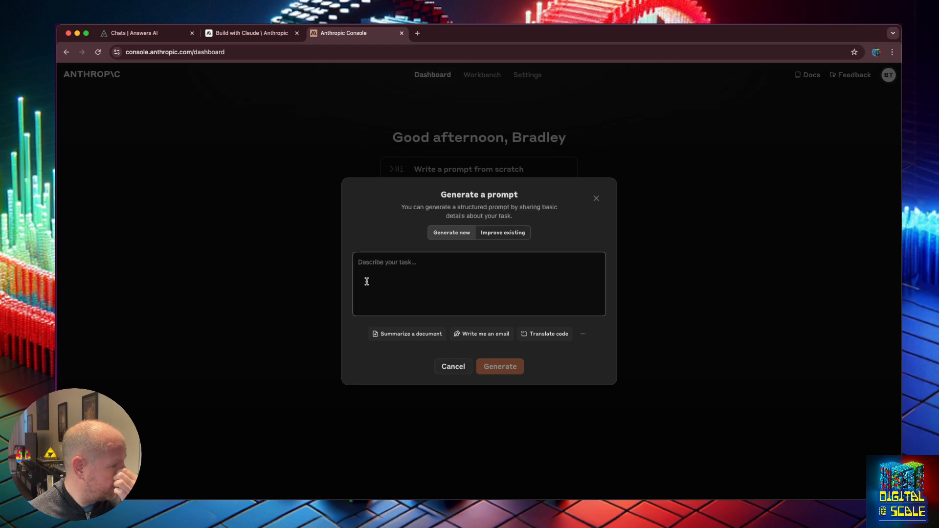
{"action": "type", "text": "Generate a FA"}
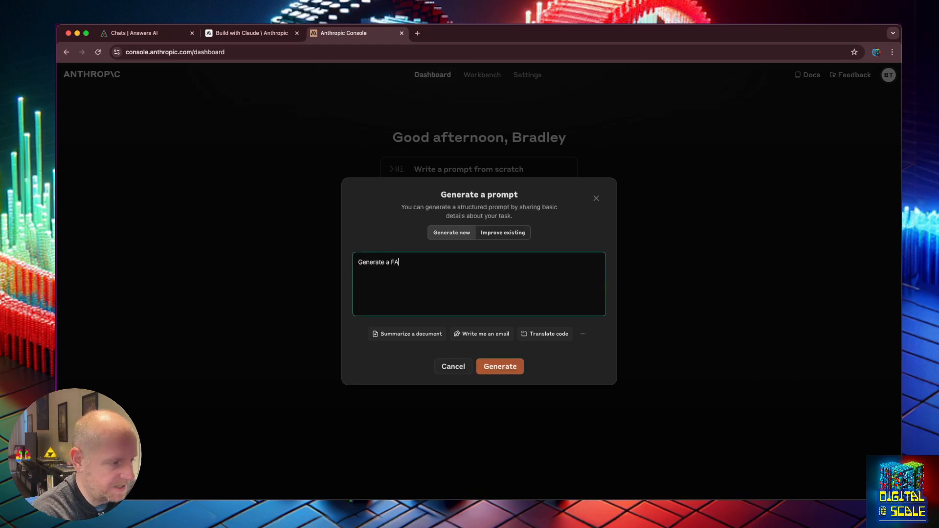
{"action": "key", "text": "BackSpace"}
{"action": "key", "text": "BackSpace"}
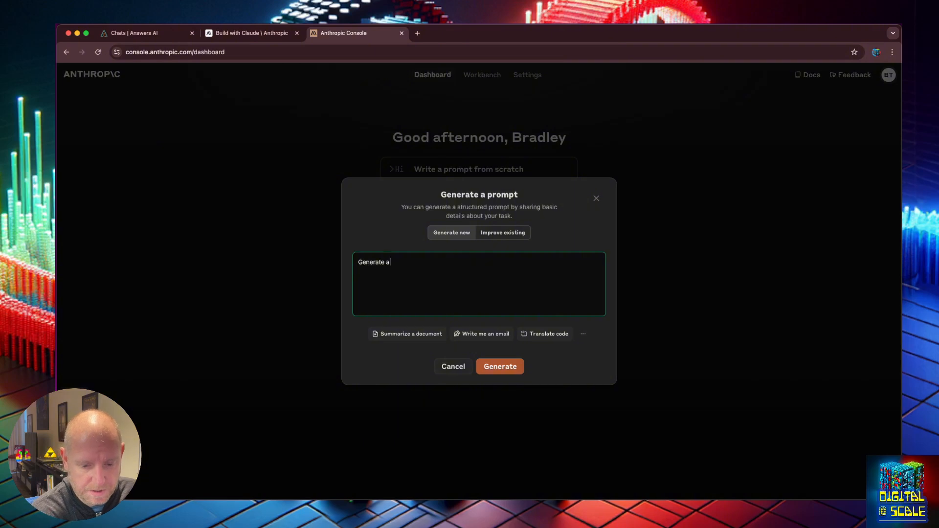
{"action": "type", "text": "Facebook post"}
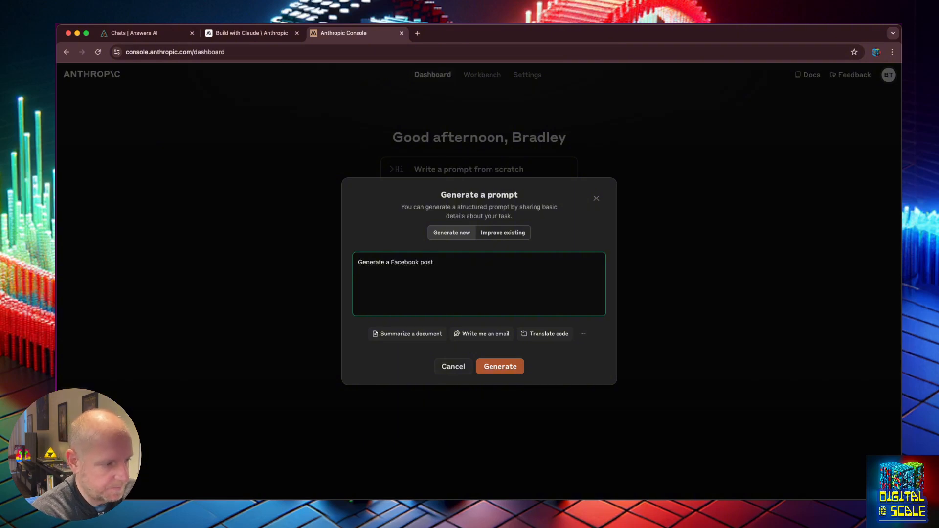
{"action": "key", "text": "Return"}
{"action": "key", "text": "Return"}
{"action": "type", "text": "for this cusot"}
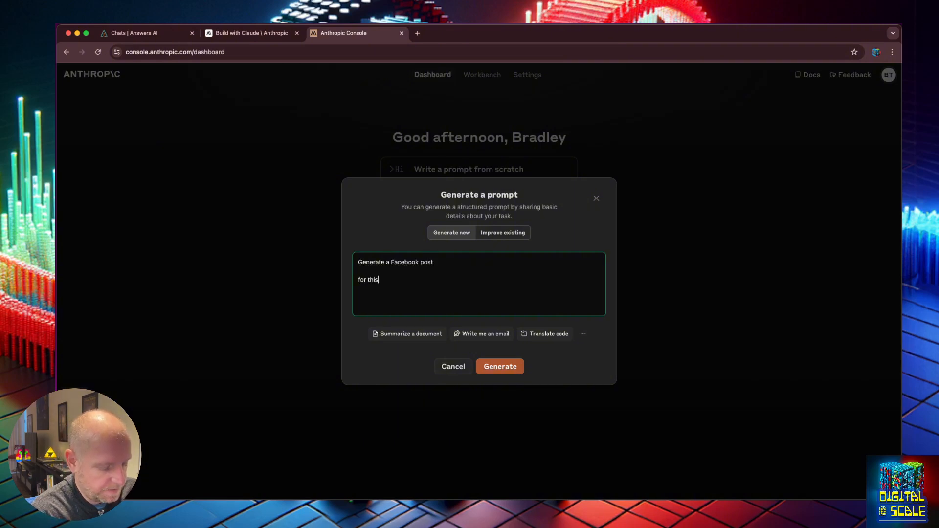
{"action": "key", "text": "BackSpace"}
{"action": "key", "text": "BackSpace"}
{"action": "type", "text": "tomer persona "}
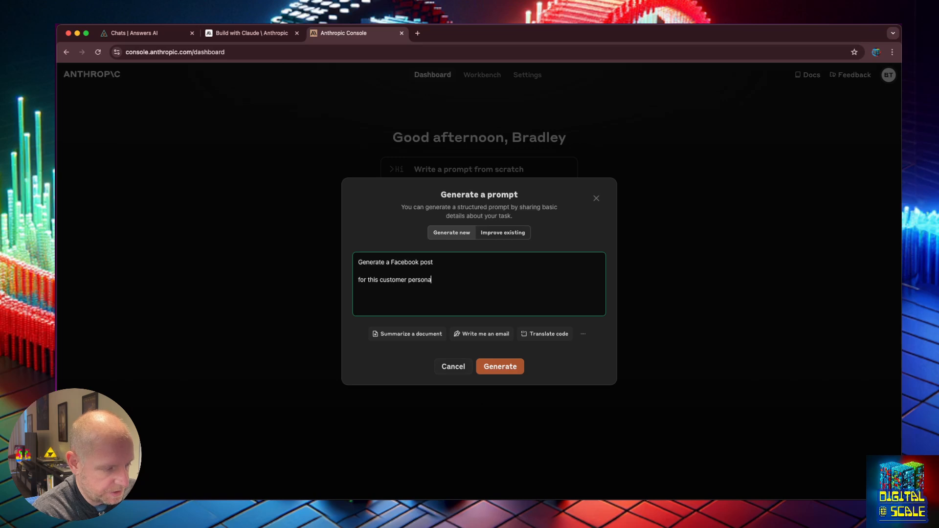
{"action": "type", "text": "{persona"}
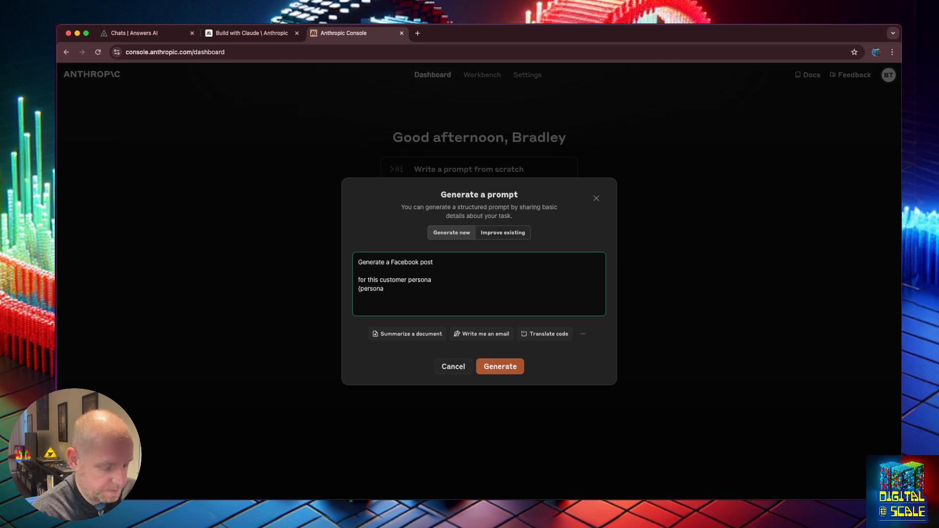
{"action": "type", "text": "}"}
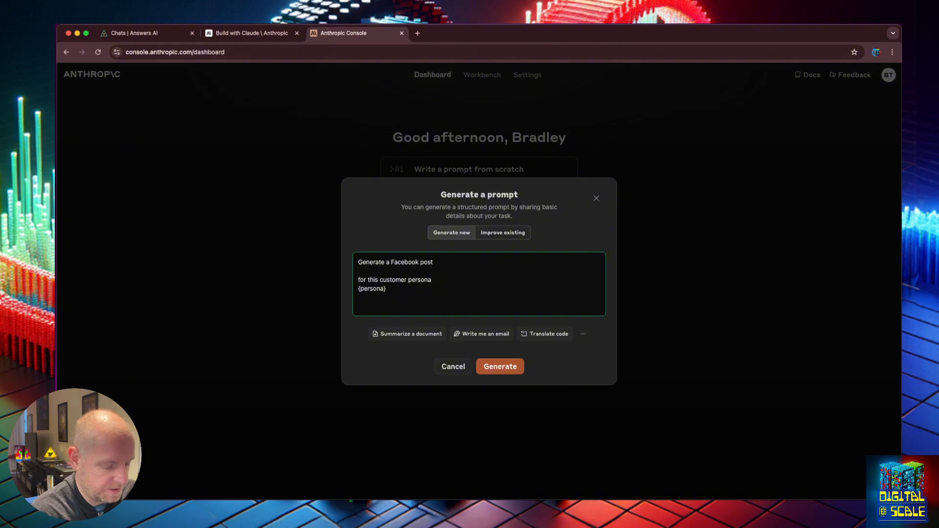
- Enlarge the page, delete the stray unfinished line below {persona}, and generate the prompt
{"action": "key", "text": "super+equal"}
{"action": "key", "text": "super+equal"}
{"action": "key", "text": "super+equal"}
{"action": "key", "text": "super+equal"}
{"action": "key", "text": "super+equal"}
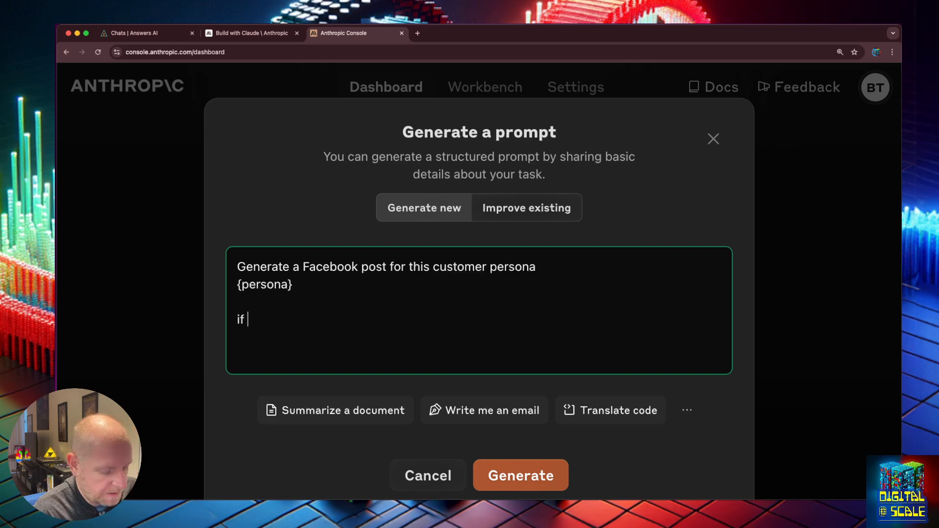
{"action": "type", "text": "ther eis a a"}
{"action": "key", "text": "BackSpace"}
{"action": "key", "text": "BackSpace"}
{"action": "key", "text": "BackSpace"}
{"action": "key", "text": "BackSpace"}
{"action": "key", "text": "BackSpace"}
{"action": "key", "text": "BackSpace"}
{"action": "key", "text": "BackSpace"}
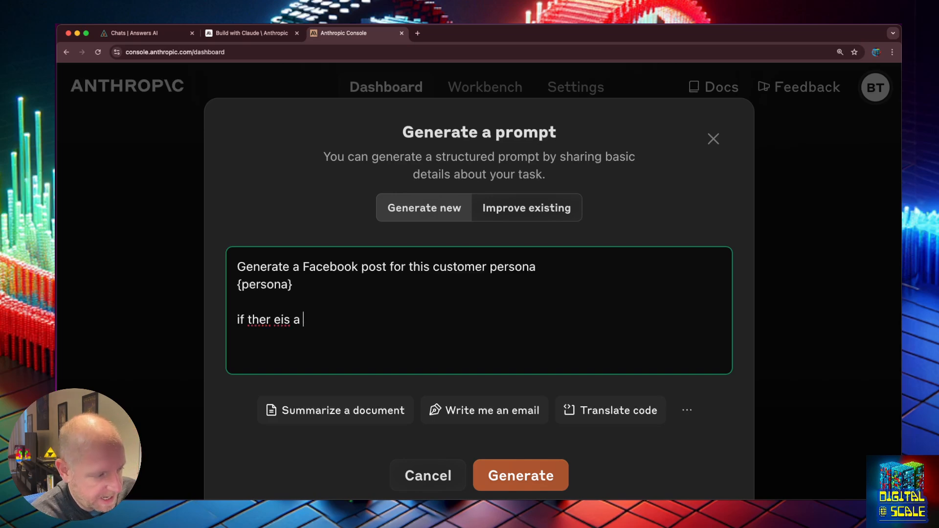
{"action": "key", "text": "BackSpace"}
{"action": "key", "text": "BackSpace"}
{"action": "key", "text": "BackSpace"}
{"action": "key", "text": "BackSpace"}
{"action": "key", "text": "BackSpace"}
{"action": "key", "text": "BackSpace"}
{"action": "key", "text": "BackSpace"}
{"action": "key", "text": "BackSpace"}
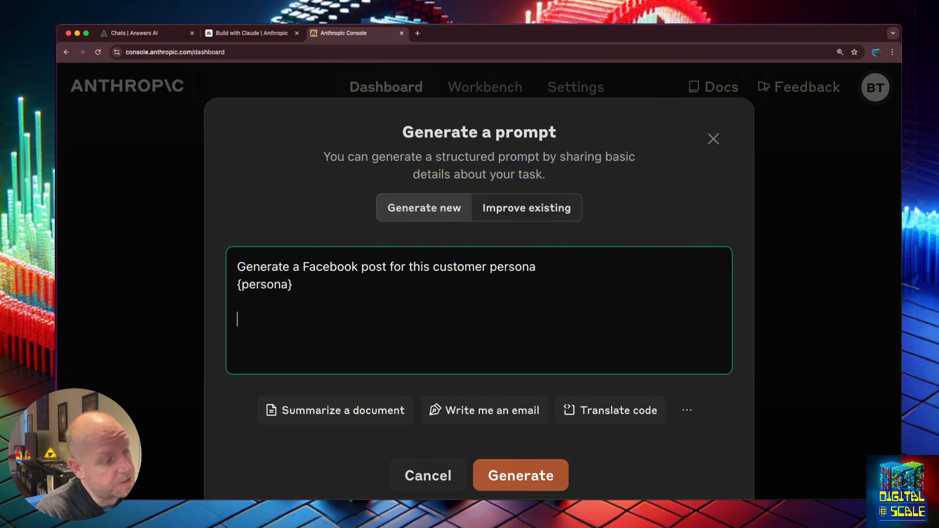
{"action": "left_click", "coordinate": [550, 471]}
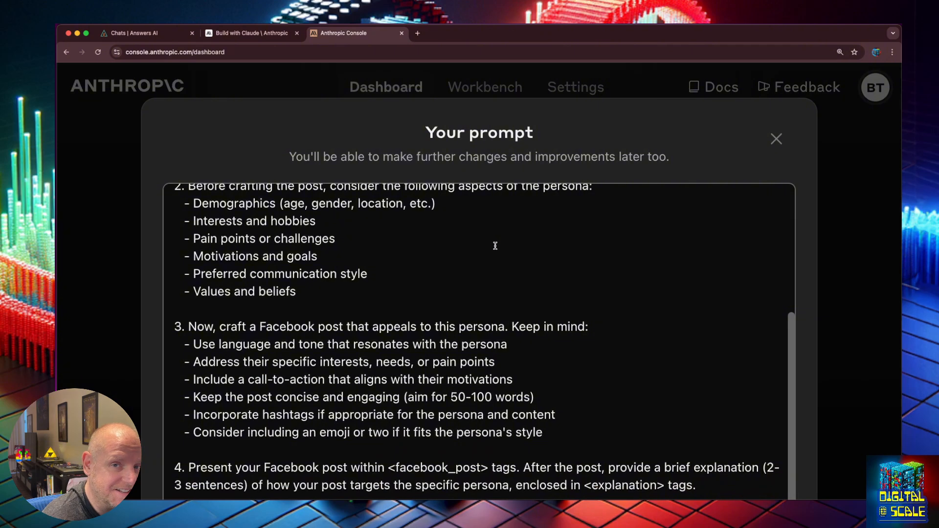
- Scroll the generated Facebook-post prompt back up to its top
{"action": "scroll", "coordinate": [495, 246], "scroll_direction": "up", "scroll_amount": 5}
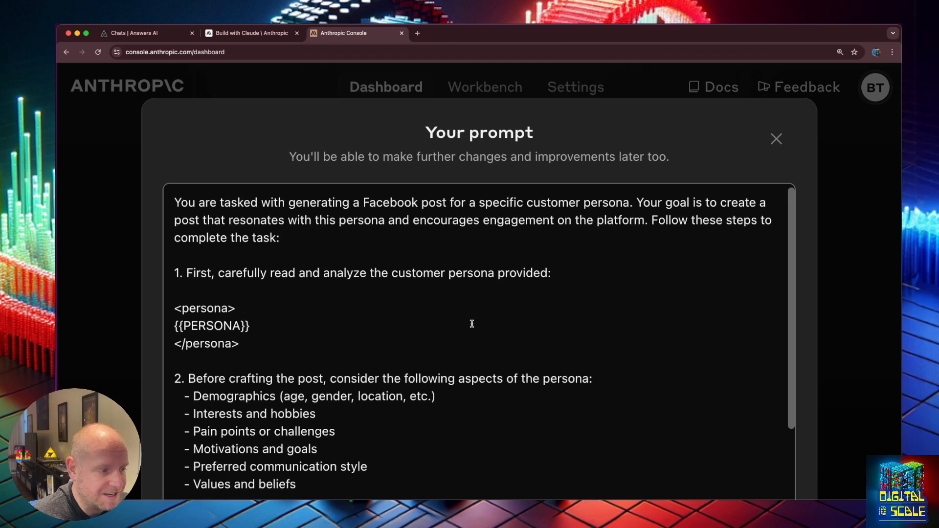
- Remove the extra braces so the {{PERSONA}} placeholder reads {PERSONA}
{"action": "scroll", "coordinate": [472, 324], "scroll_direction": "down", "scroll_amount": 1}
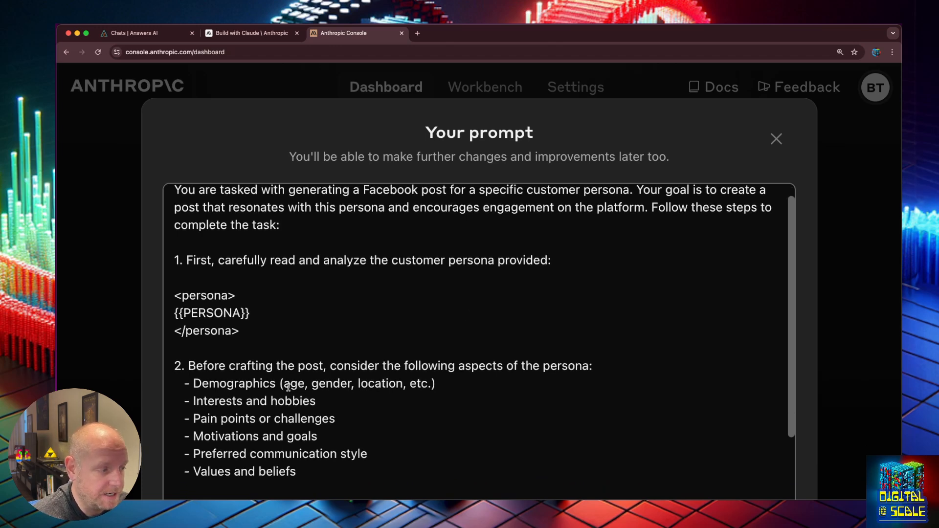
{"action": "left_click_drag", "start_coordinate": [260, 313], "coordinate": [172, 316]}
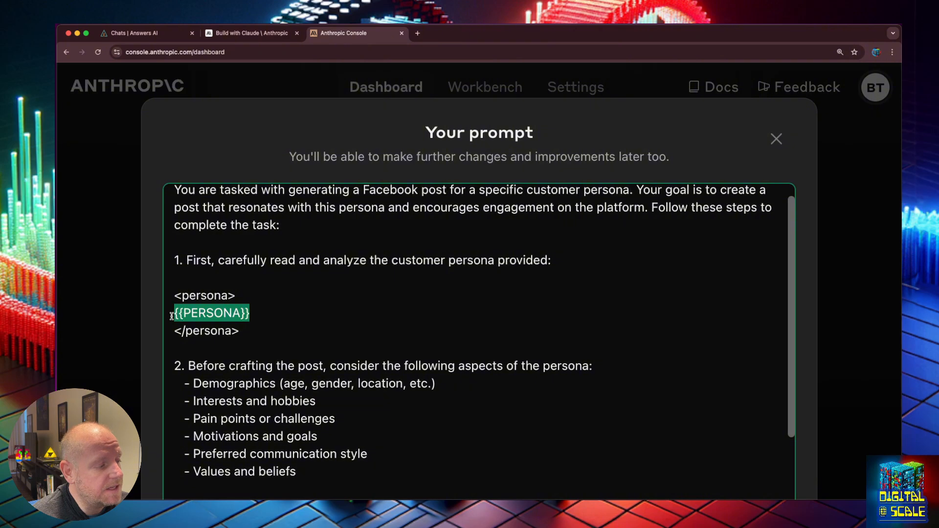
{"action": "left_click", "coordinate": [190, 315]}
{"action": "left_click_drag", "start_coordinate": [266, 318], "coordinate": [174, 316]}
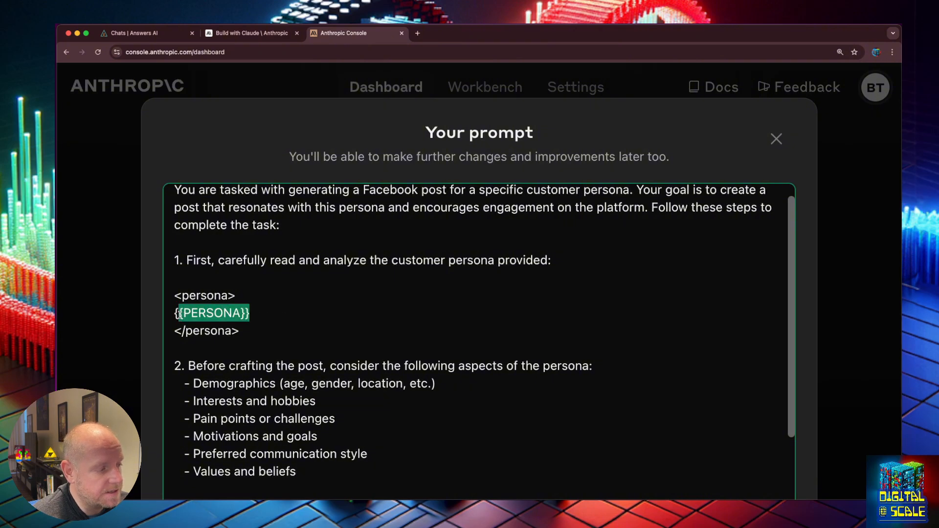
{"action": "left_click", "coordinate": [214, 314]}
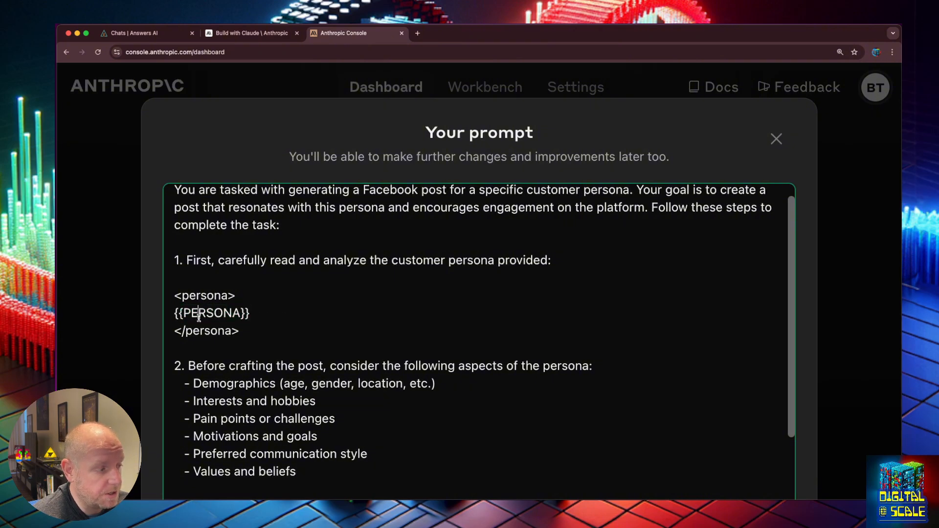
{"action": "double_click", "coordinate": [219, 317]}
{"action": "left_click", "coordinate": [243, 318]}
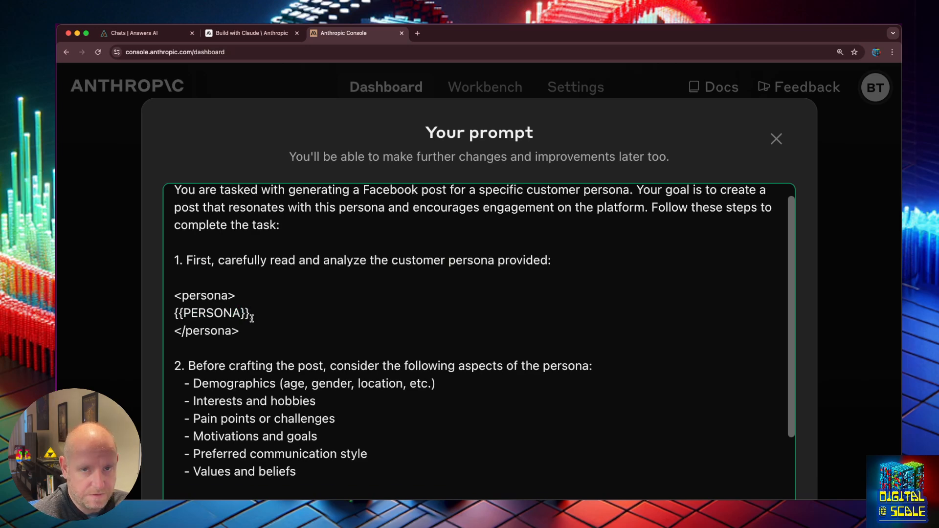
{"action": "key", "text": "BackSpace"}
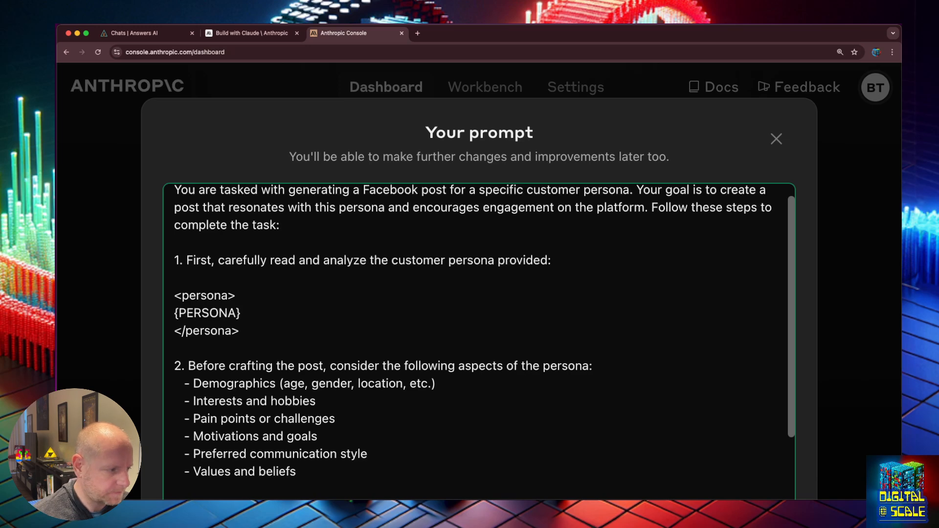
{"action": "double_click", "coordinate": [207, 313]}
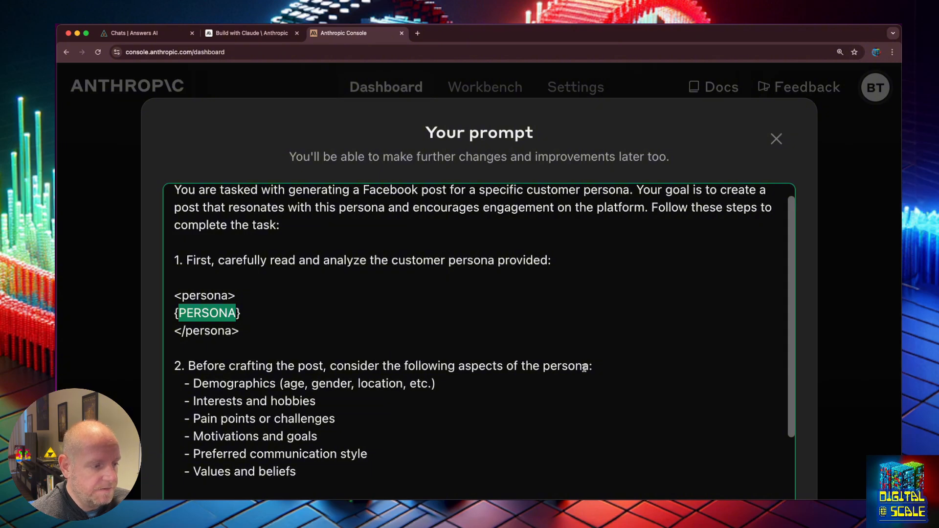
{"action": "scroll", "coordinate": [584, 368], "scroll_direction": "down", "scroll_amount": 5}
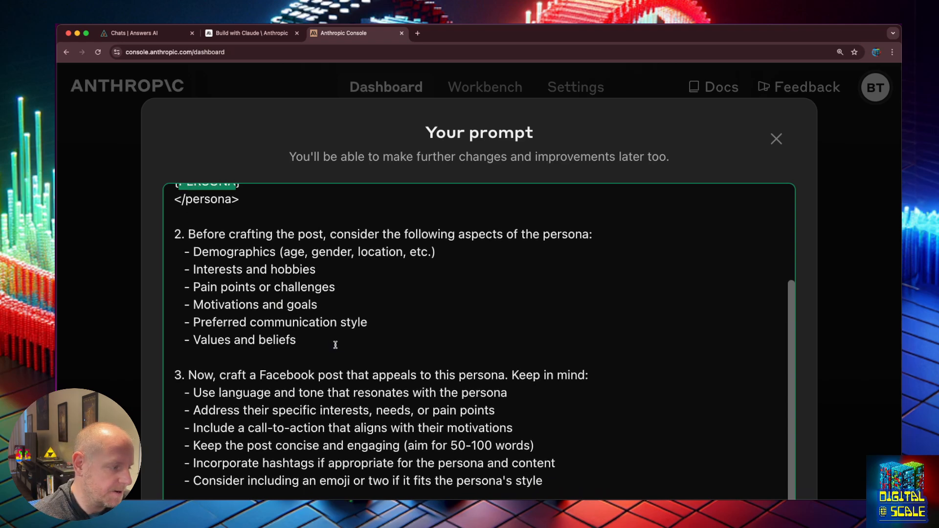
- Scroll down to the <facebook_post> output step and select all the prompt text
{"action": "scroll", "coordinate": [335, 344], "scroll_direction": "down", "scroll_amount": 2}
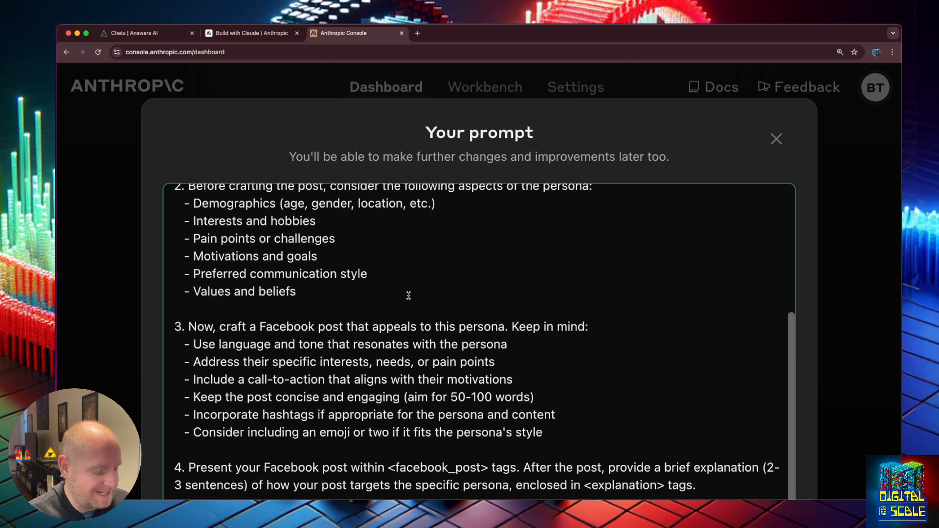
{"action": "key", "text": "super+a"}
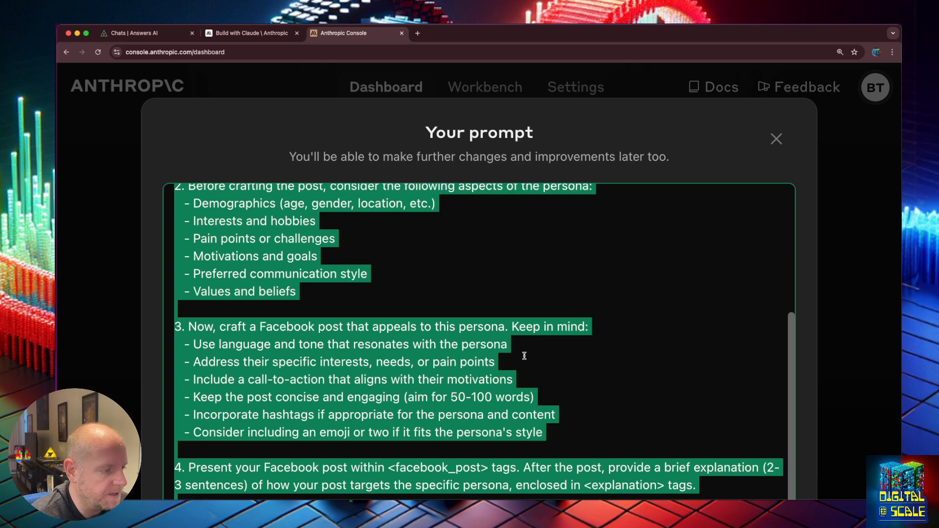
- Reselect the entire finished prompt, then advance the presentation to slide 02 on custom flows
{"action": "left_click", "coordinate": [314, 299]}
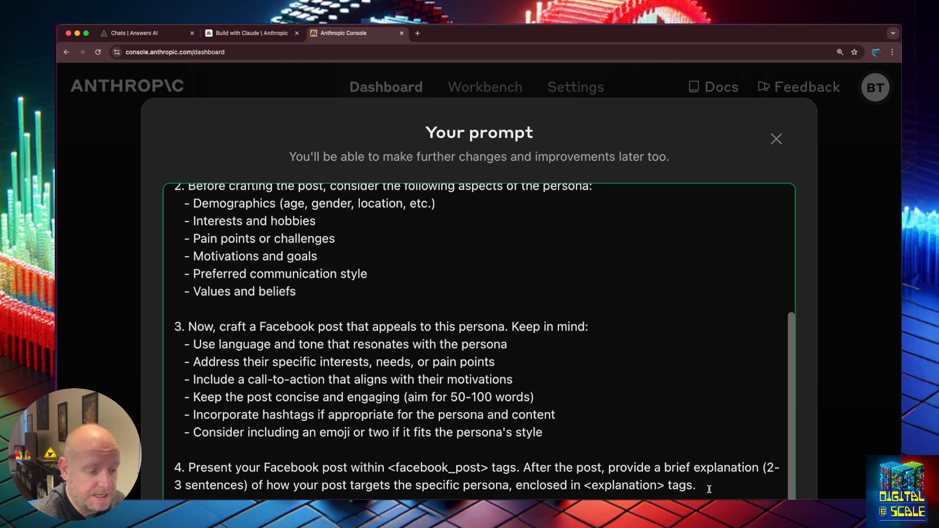
{"action": "left_click_drag", "start_coordinate": [705, 486], "coordinate": [459, 483]}
{"action": "left_click", "coordinate": [459, 481]}
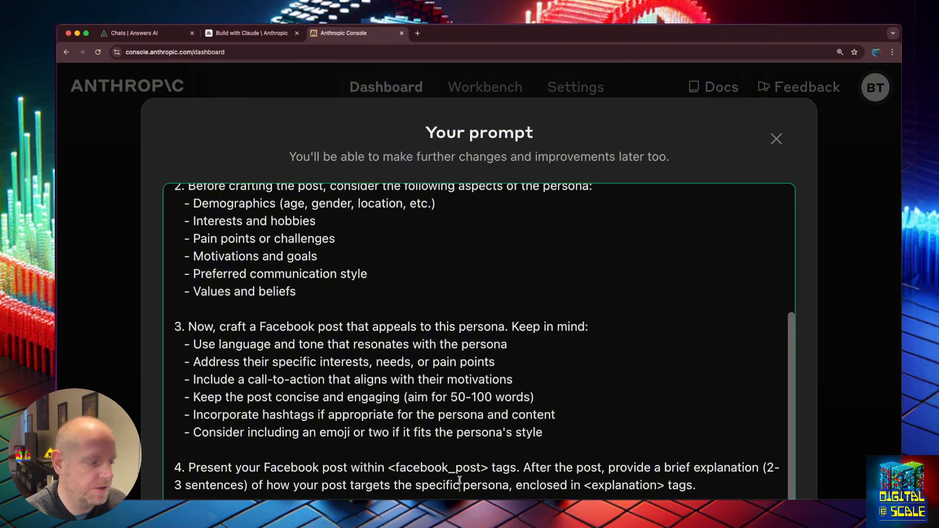
{"action": "key", "text": "super+a"}
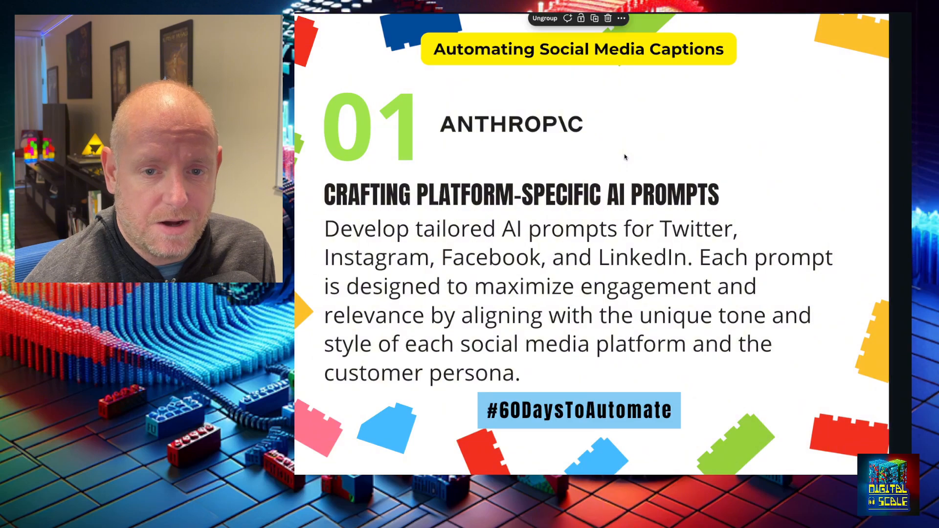
{"action": "key", "text": "Page_Down"}
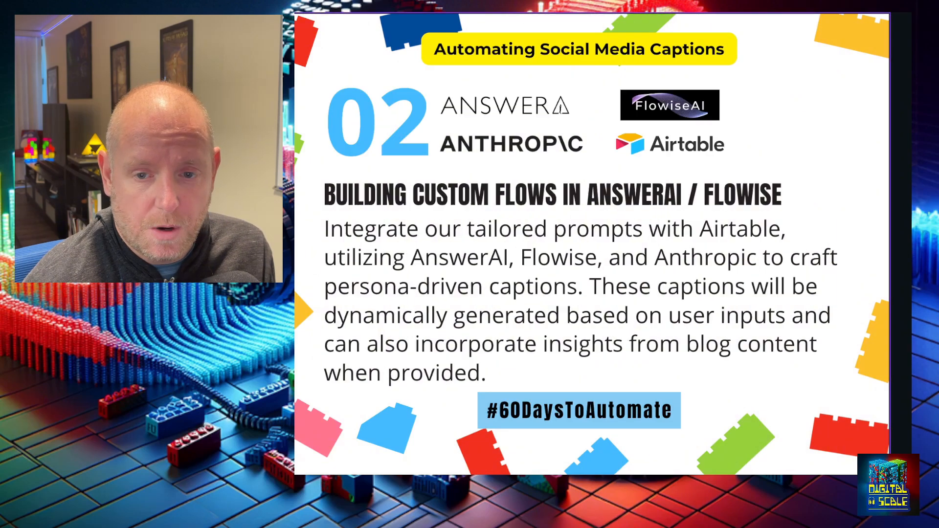
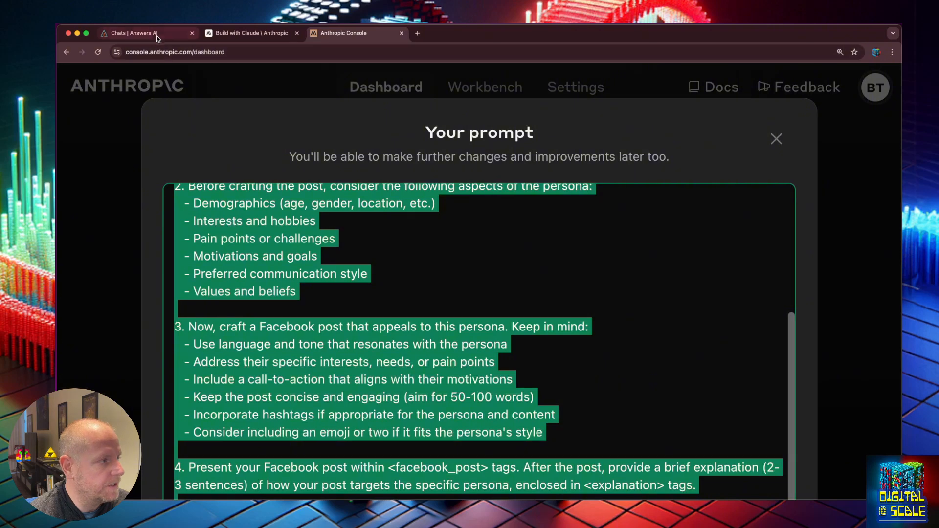
- Switch from the Anthropic Console to the 'Chats | Answers AI' browser tab
{"action": "left_click", "coordinate": [157, 35]}
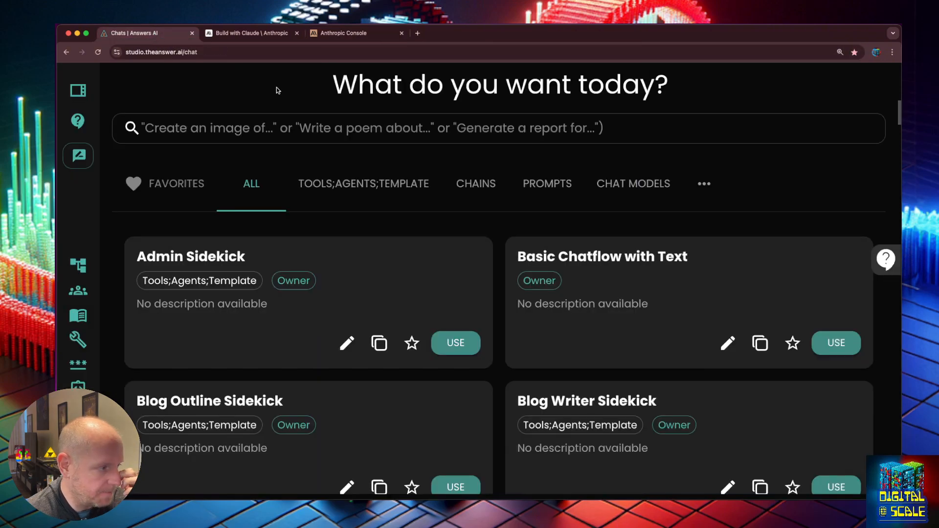
- Search the template gallery for 'llm' and scroll down to the LLM Chain card
{"action": "left_click", "coordinate": [243, 128]}
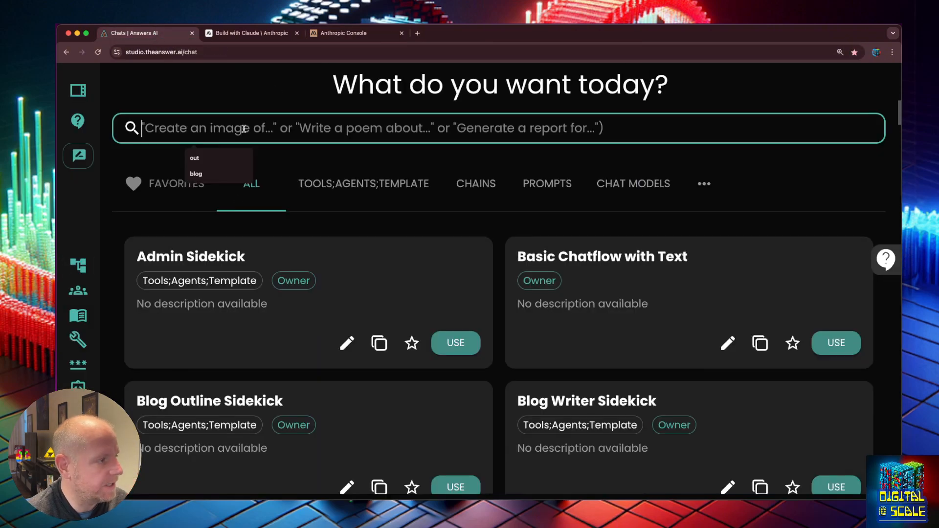
{"action": "type", "text": "llm"}
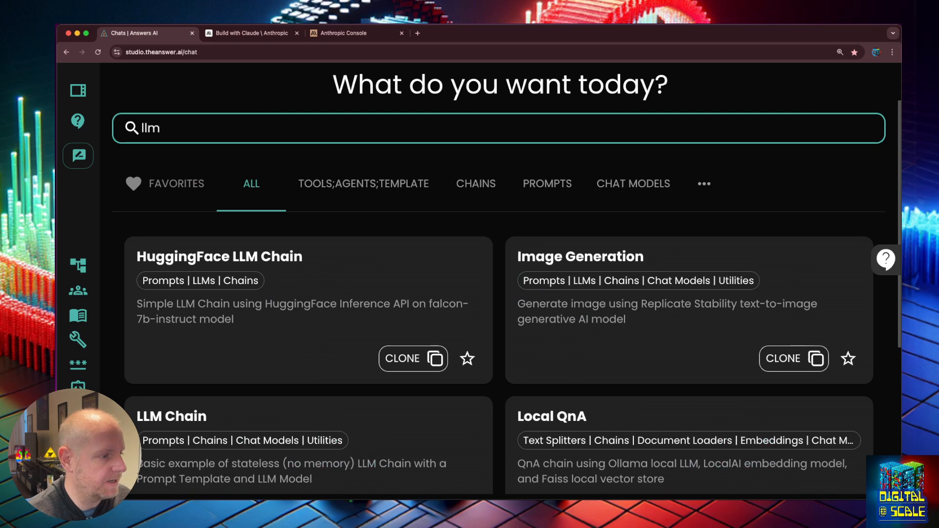
{"action": "scroll", "coordinate": [406, 301], "scroll_direction": "down", "scroll_amount": 2}
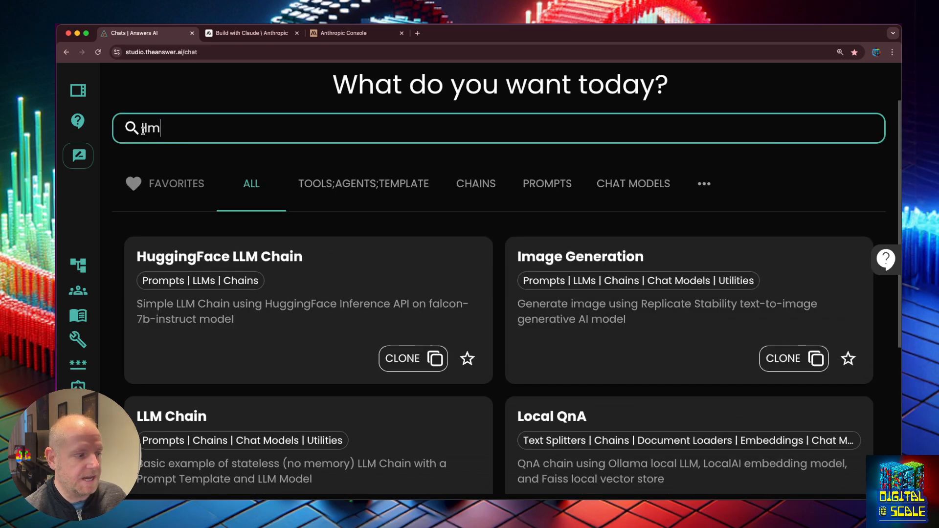
{"action": "scroll", "coordinate": [167, 152], "scroll_direction": "down", "scroll_amount": 2}
{"action": "scroll", "coordinate": [176, 154], "scroll_direction": "down", "scroll_amount": 2}
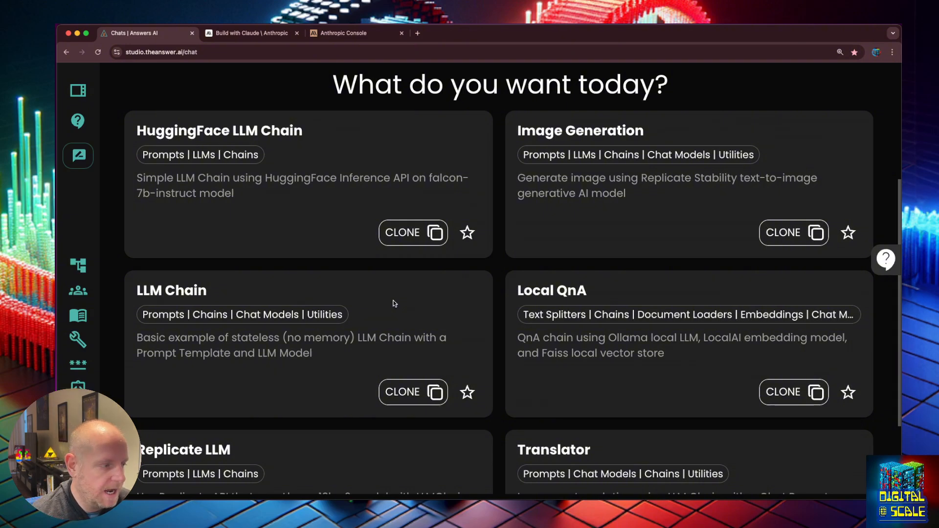
- Clone the LLM Chain template and check the Prompt Template's format values
{"action": "left_click", "coordinate": [405, 392]}
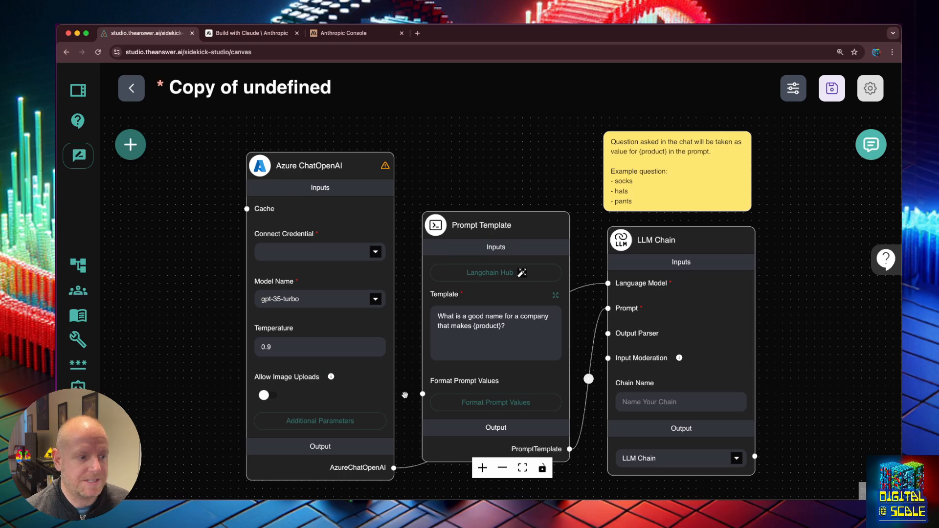
{"action": "mouse_move", "coordinate": [346, 174]}
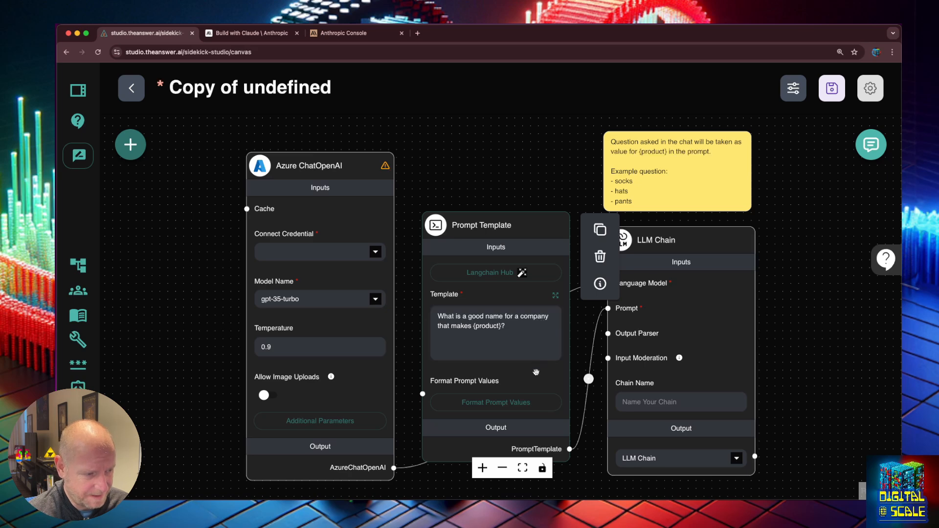
{"action": "left_click", "coordinate": [486, 406]}
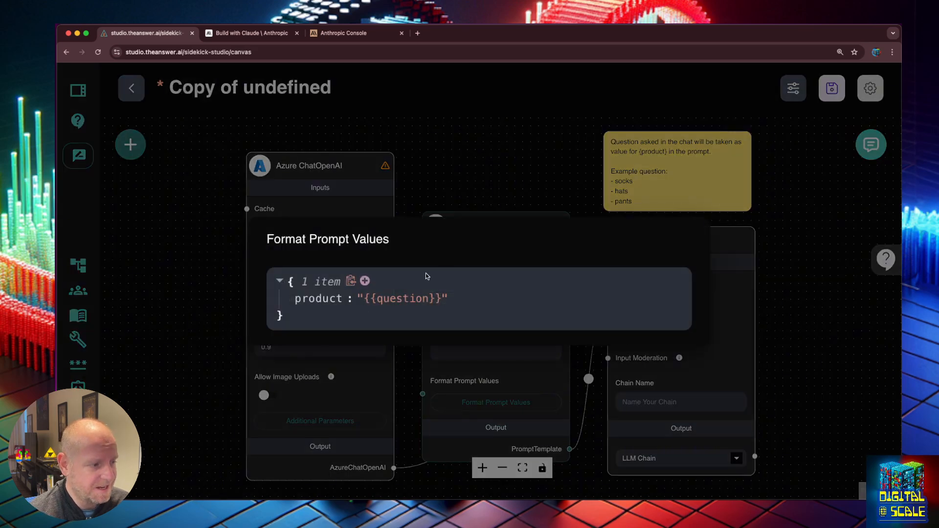
{"action": "left_click", "coordinate": [474, 166]}
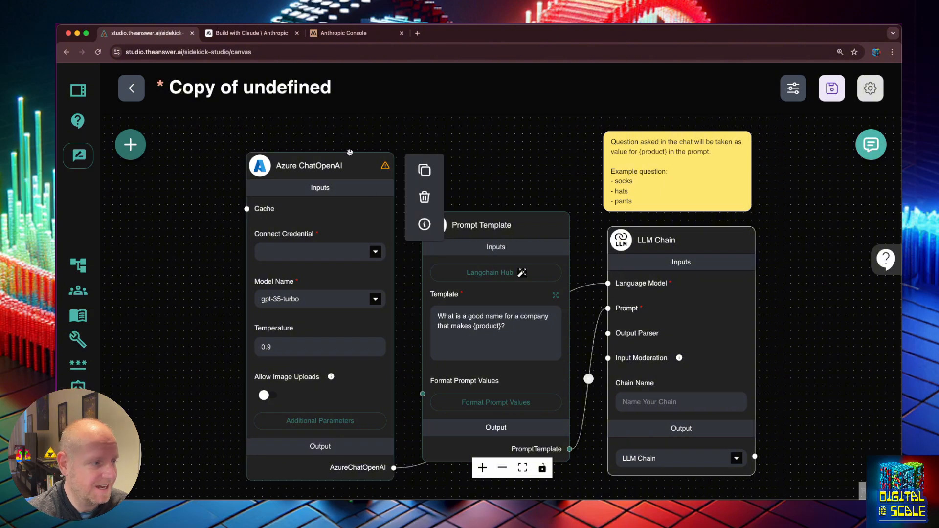
- Replace the Azure ChatOpenAI node with a ChatAnthropic node connected to the chain's Language Model
{"action": "left_click", "coordinate": [424, 197]}
{"action": "left_click", "coordinate": [130, 144]}
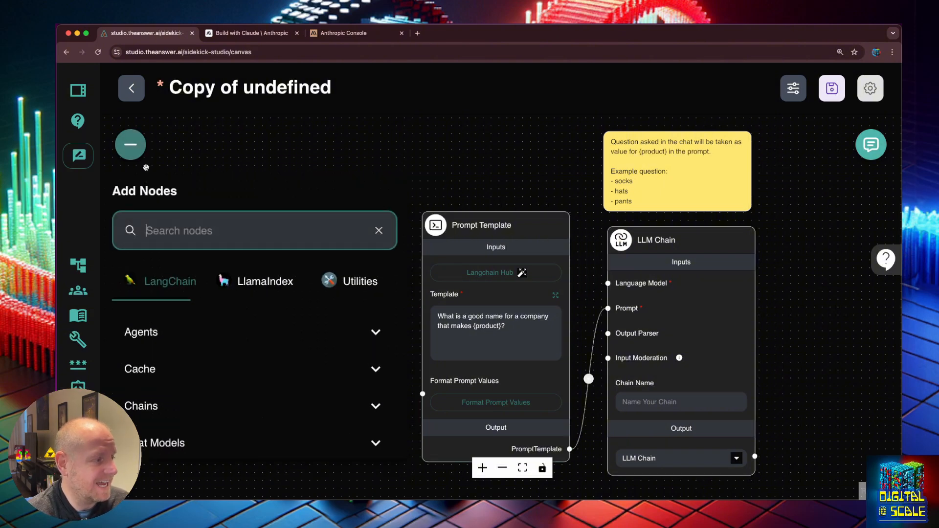
{"action": "type", "text": "anth"}
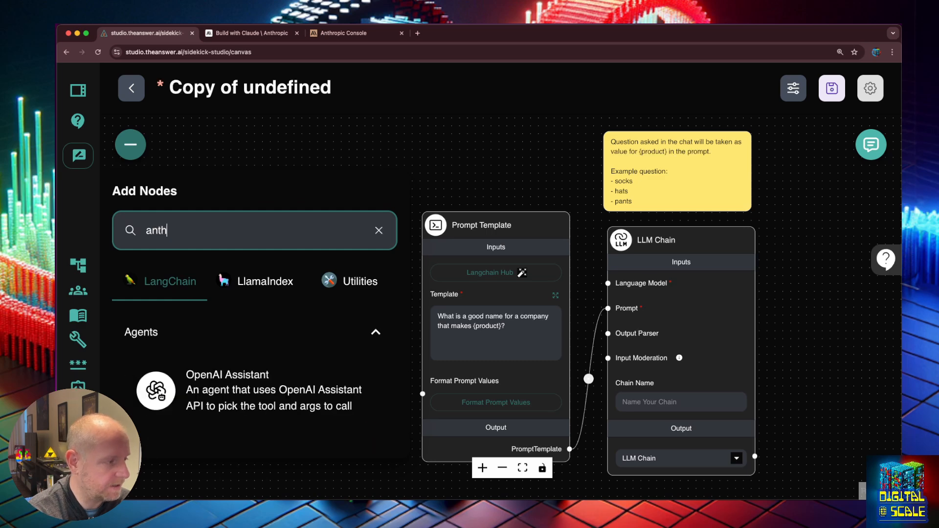
{"action": "left_click_drag", "start_coordinate": [191, 376], "coordinate": [286, 161]}
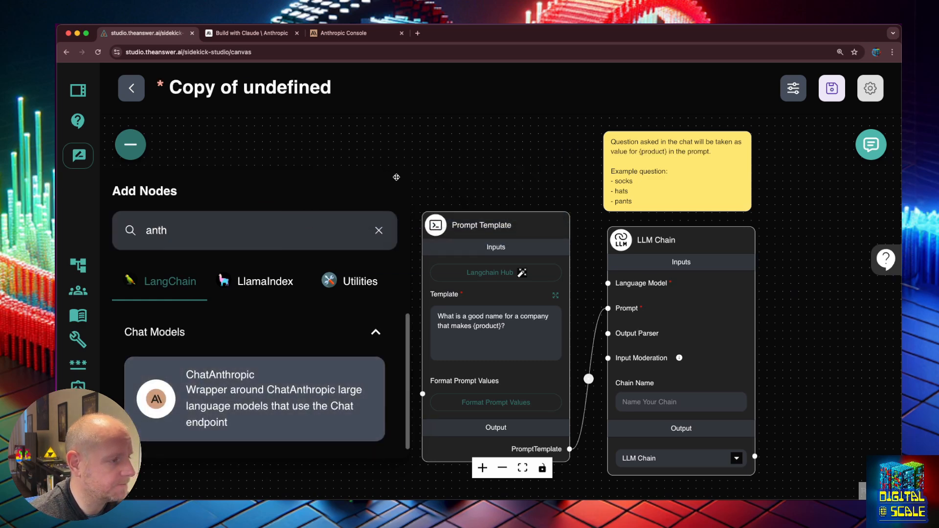
{"action": "left_click_drag", "start_coordinate": [383, 450], "coordinate": [608, 283]}
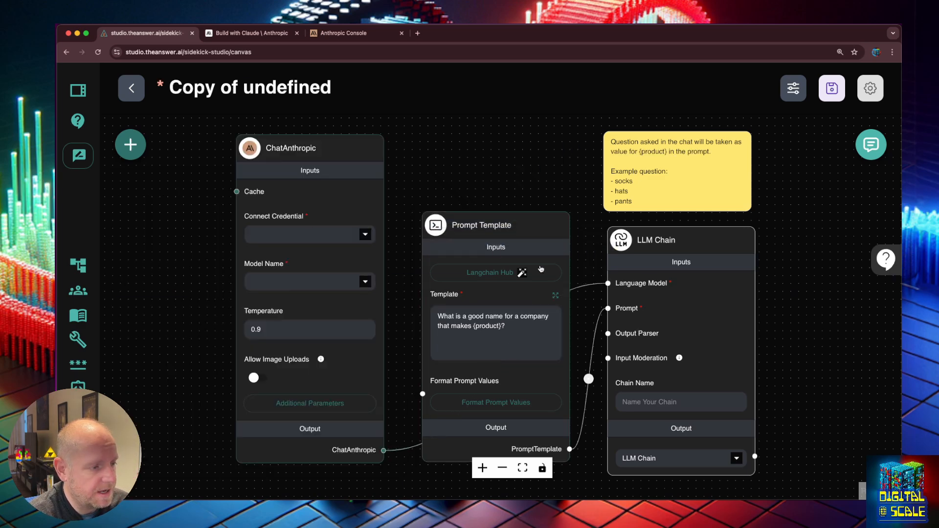
{"action": "mouse_move", "coordinate": [320, 155]}
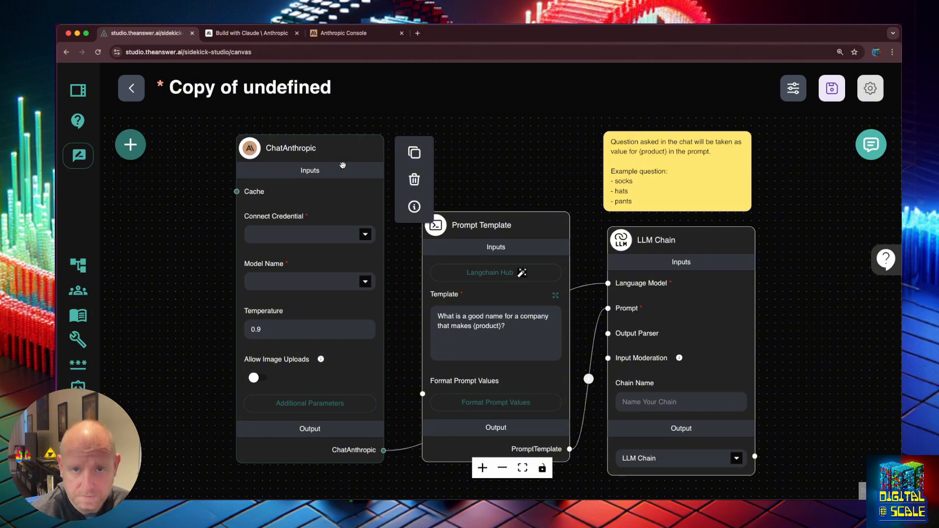
- Set ChatAnthropic to the Anthropic Public Key credential and the claude-3-5-haiku-latest model
{"action": "left_click", "coordinate": [364, 235]}
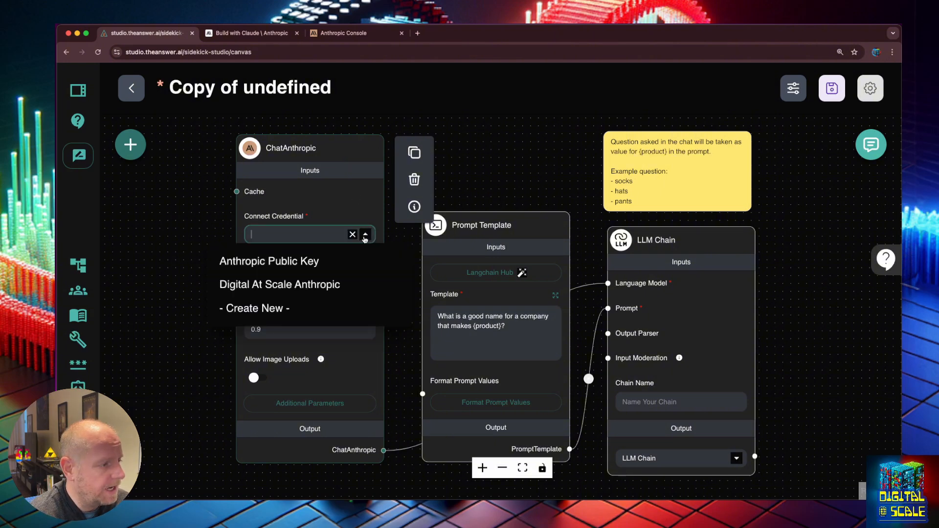
{"action": "left_click", "coordinate": [310, 262]}
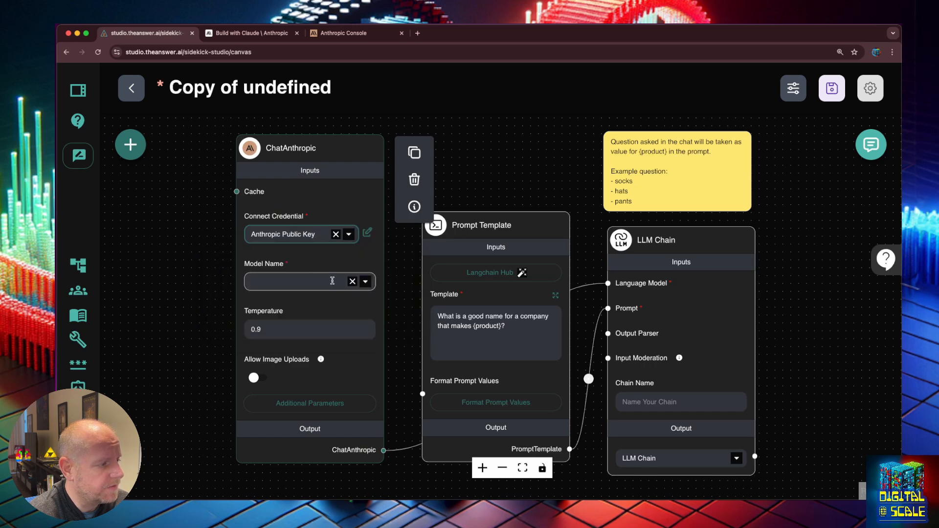
{"action": "left_click", "coordinate": [366, 282]}
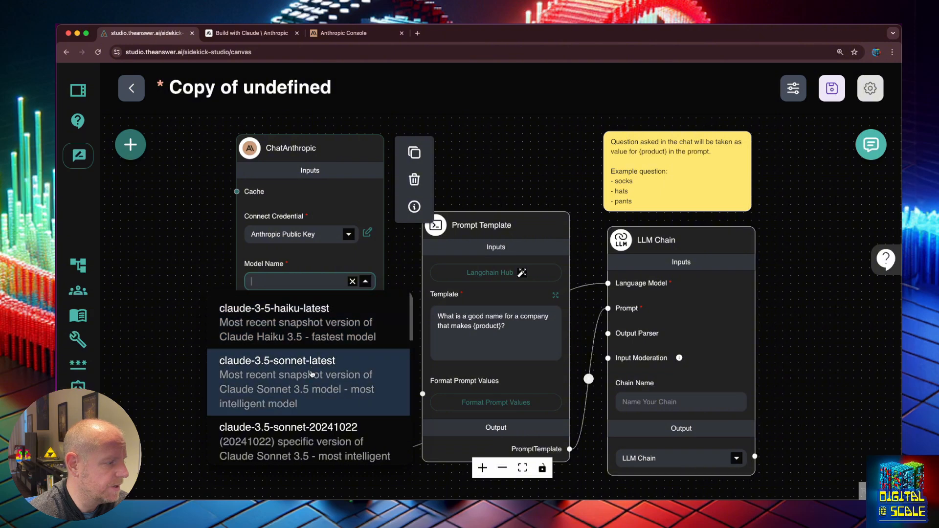
{"action": "left_click", "coordinate": [315, 331]}
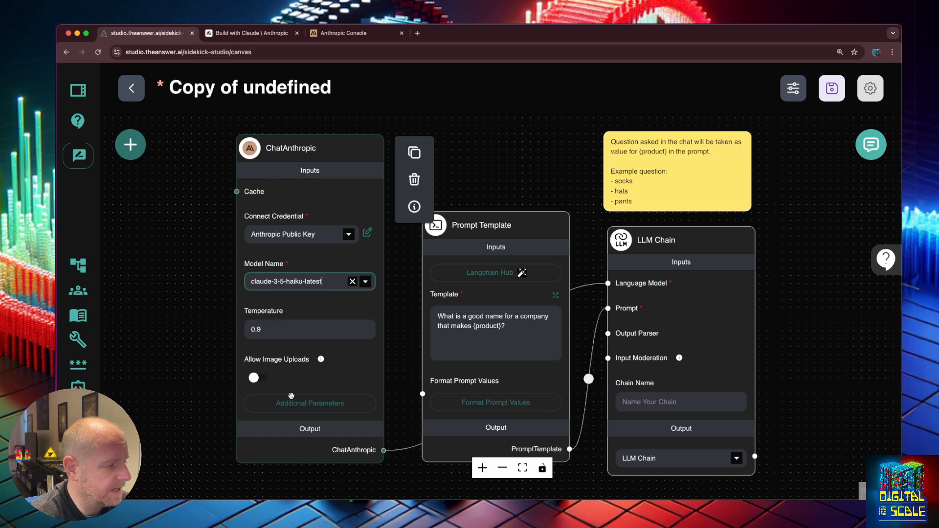
- Save the chatflow under the name 'Facebook Post Generator'
{"action": "left_click", "coordinate": [833, 89]}
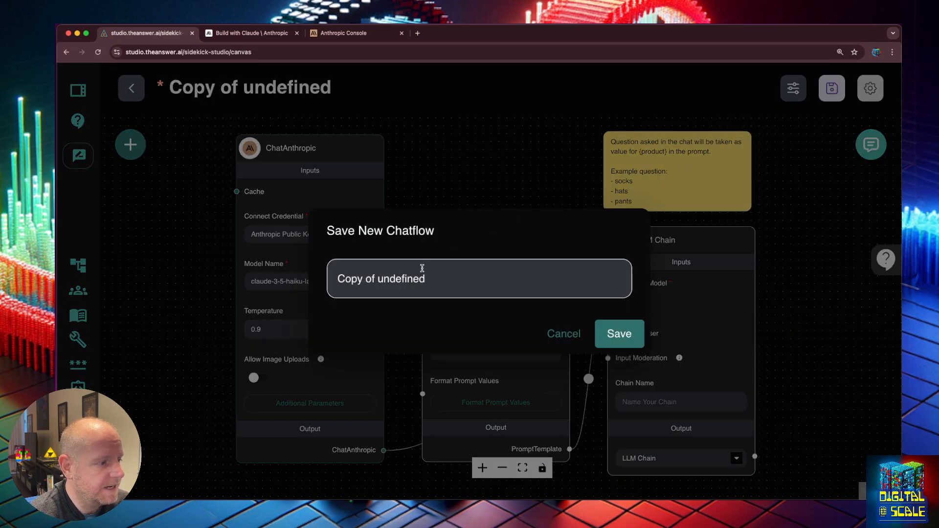
{"action": "left_click_drag", "start_coordinate": [429, 274], "coordinate": [324, 279]}
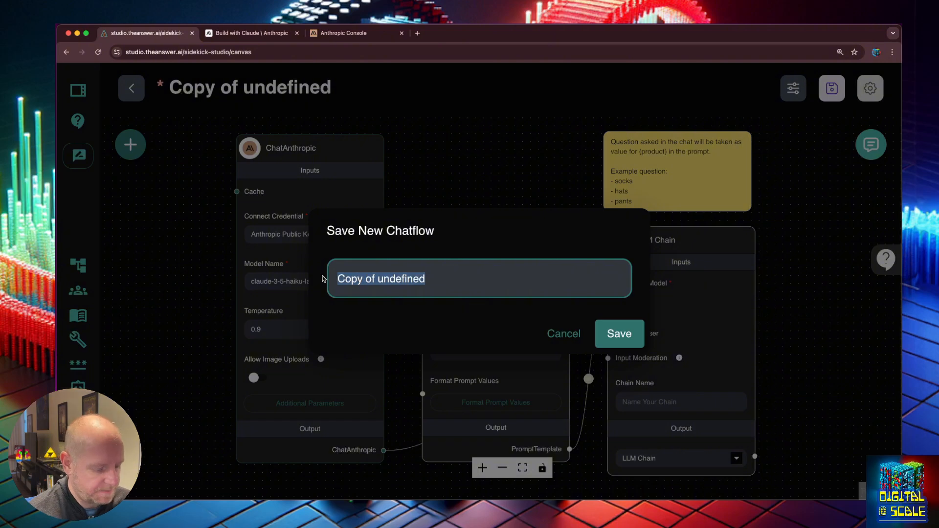
{"action": "type", "text": "F"}
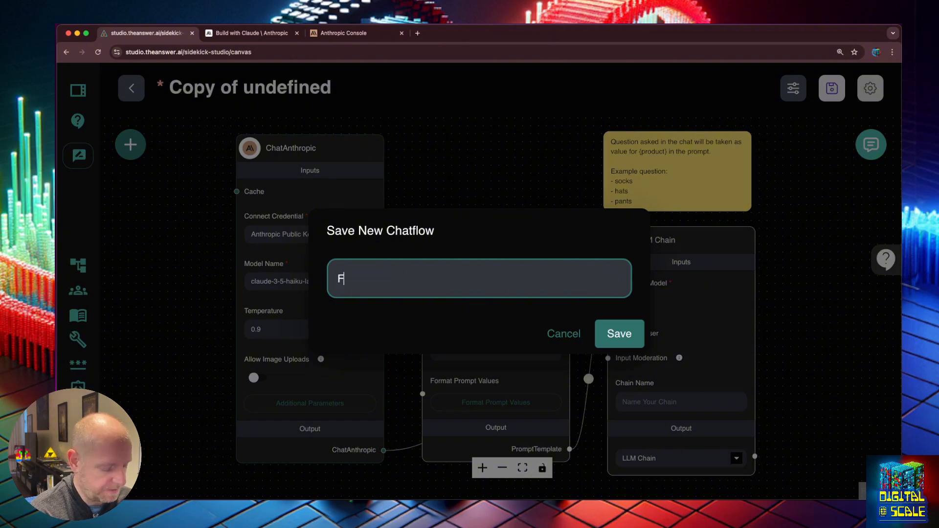
{"action": "type", "text": "acebook Post Generator"}
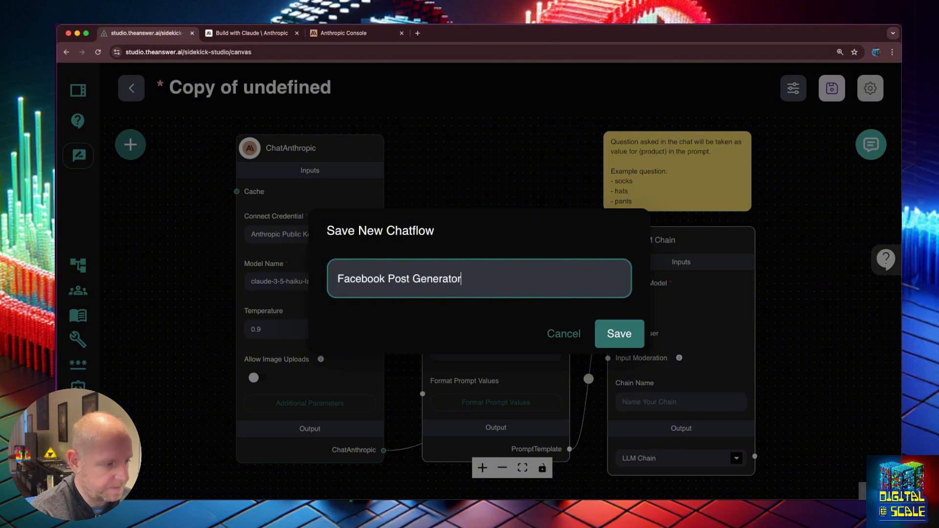
{"action": "left_click", "coordinate": [618, 328]}
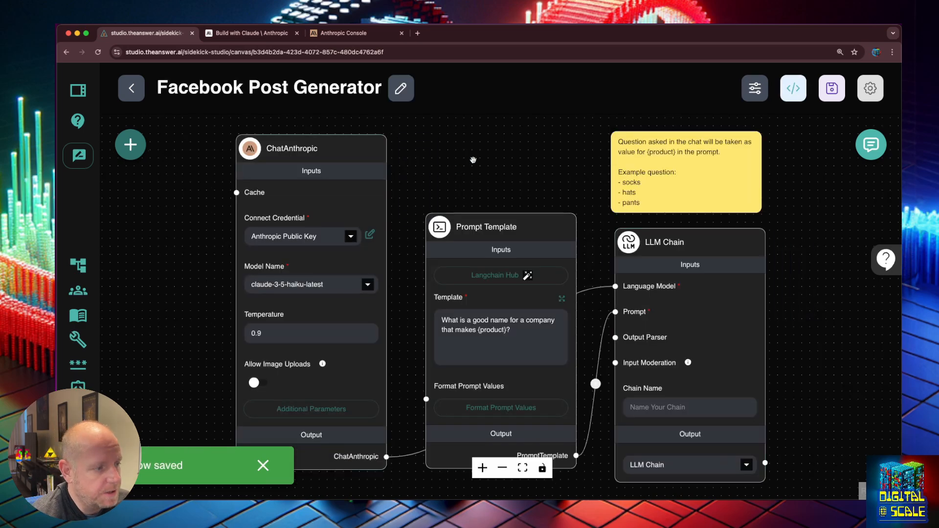
- Paste the Facebook-post persona prompt over the old company-name template and save it
{"action": "left_click", "coordinate": [523, 328]}
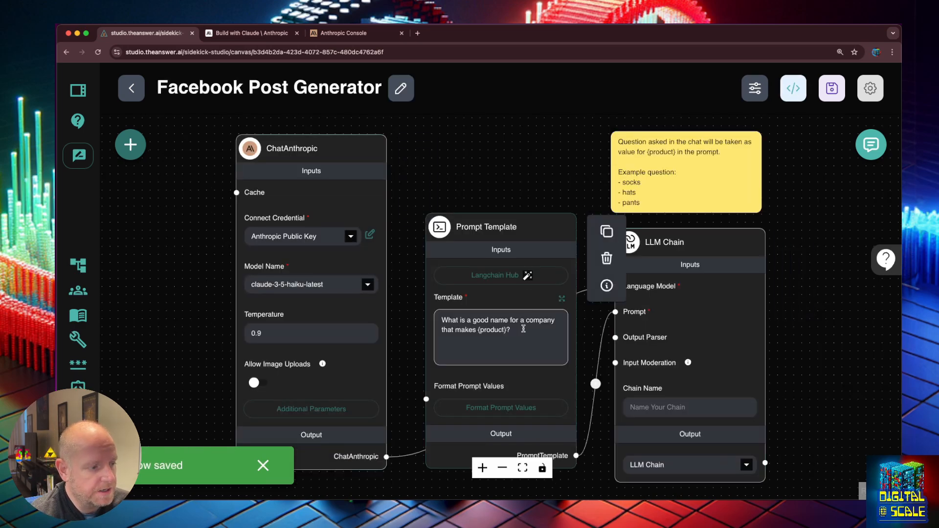
{"action": "left_click", "coordinate": [559, 300]}
{"action": "key", "text": "super+a"}
{"action": "key", "text": "super+v"}
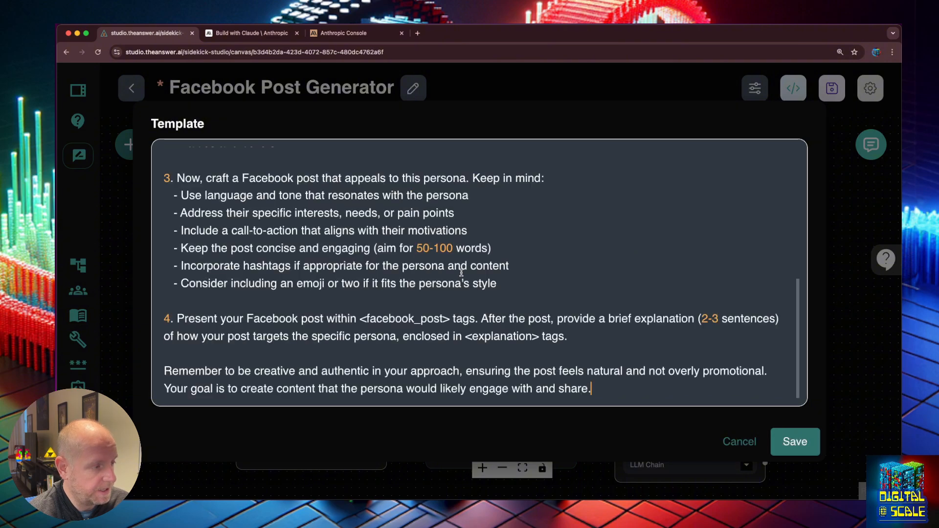
{"action": "scroll", "coordinate": [440, 272], "scroll_direction": "up", "scroll_amount": 10}
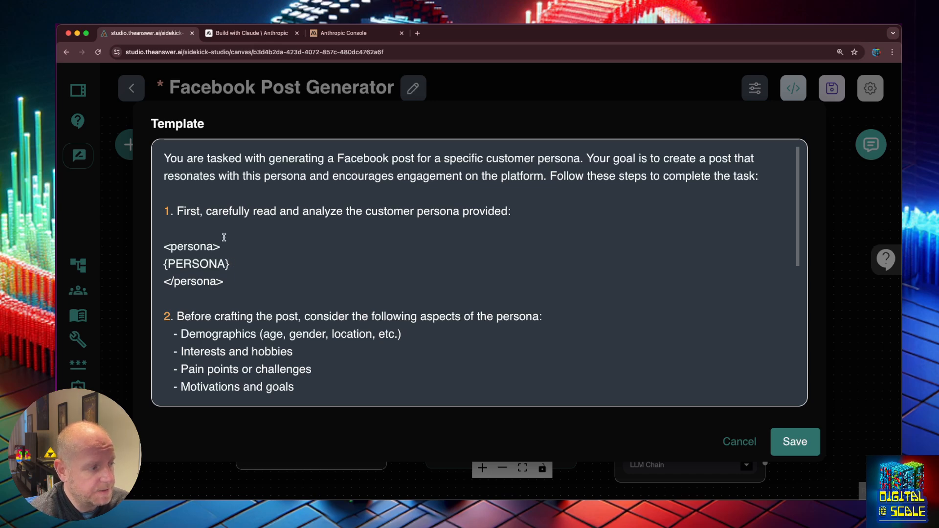
{"action": "left_click", "coordinate": [232, 264]}
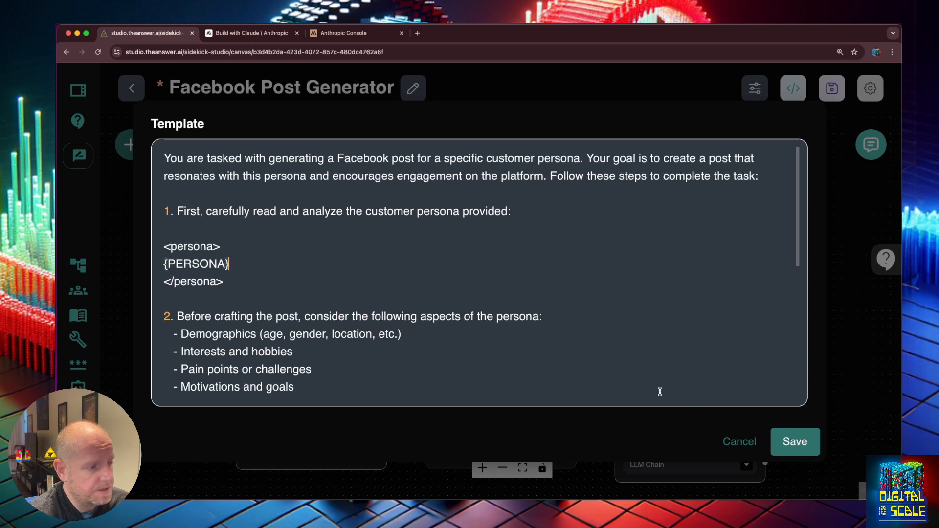
{"action": "left_click", "coordinate": [793, 442]}
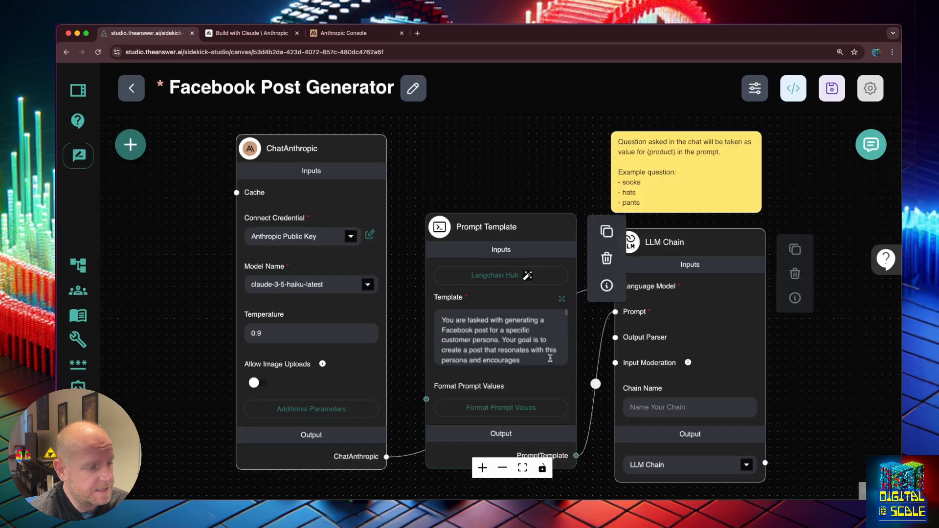
- Remove the product-to-question mapping and add a PERSONA key to the format prompt values
{"action": "left_click", "coordinate": [510, 406]}
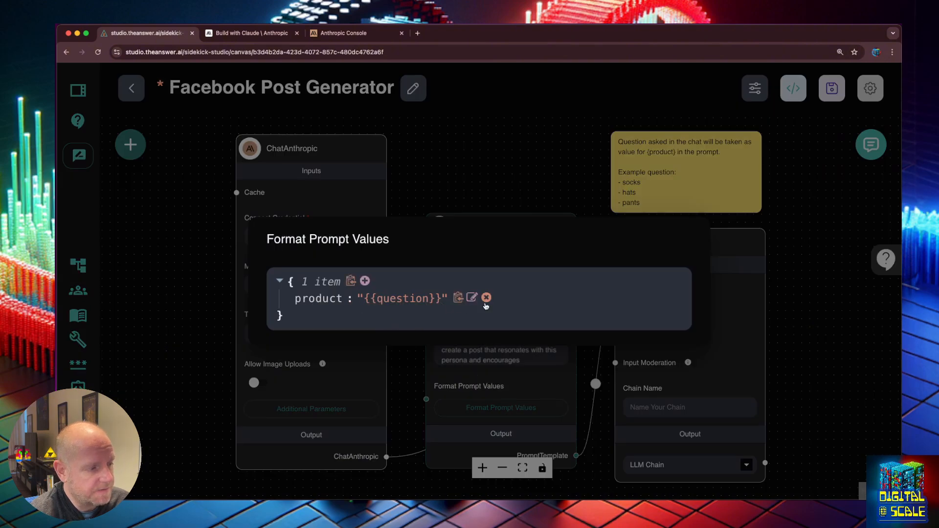
{"action": "left_click", "coordinate": [486, 298]}
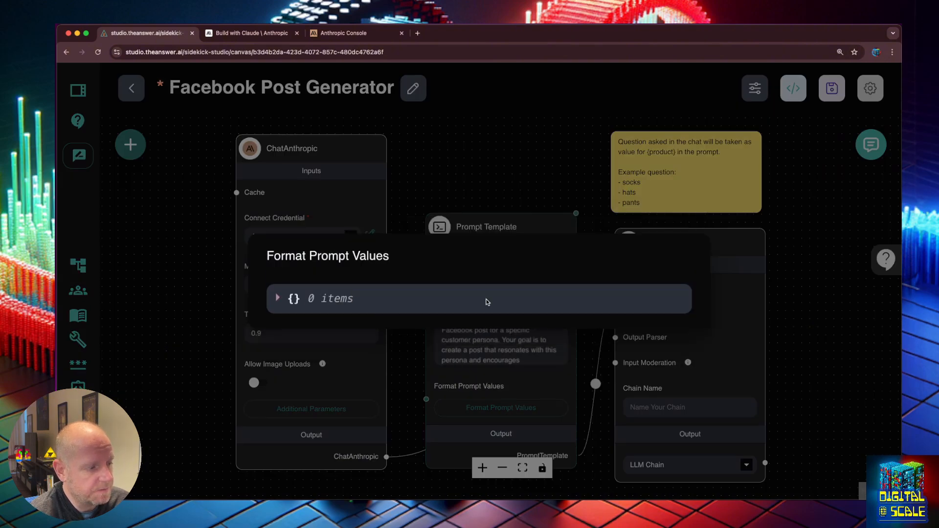
{"action": "left_click", "coordinate": [484, 171]}
{"action": "left_click", "coordinate": [496, 405]}
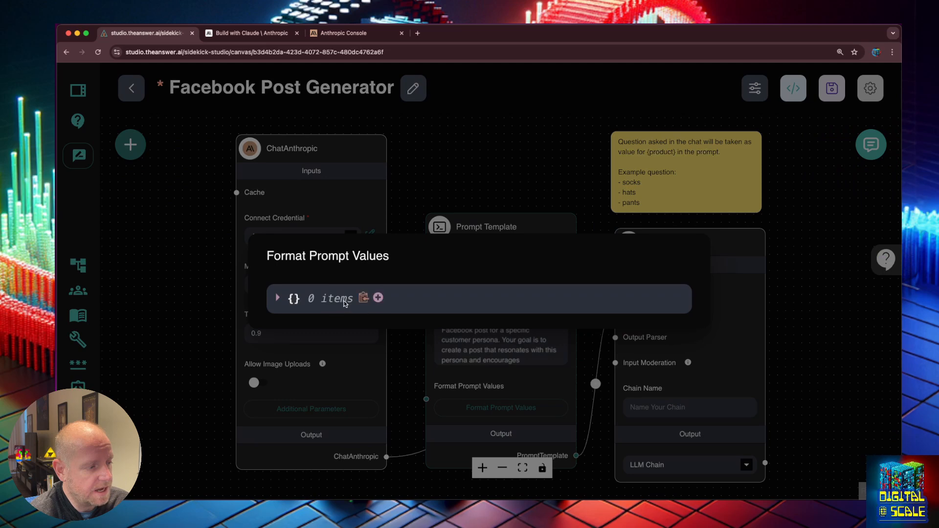
{"action": "left_click", "coordinate": [383, 298]}
{"action": "type", "text": "PERSONA"}
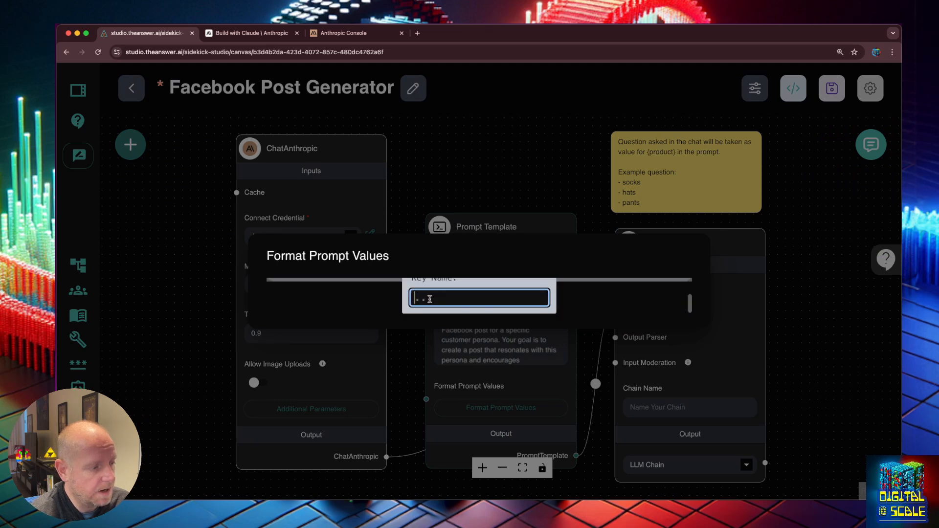
{"action": "key", "text": "Return"}
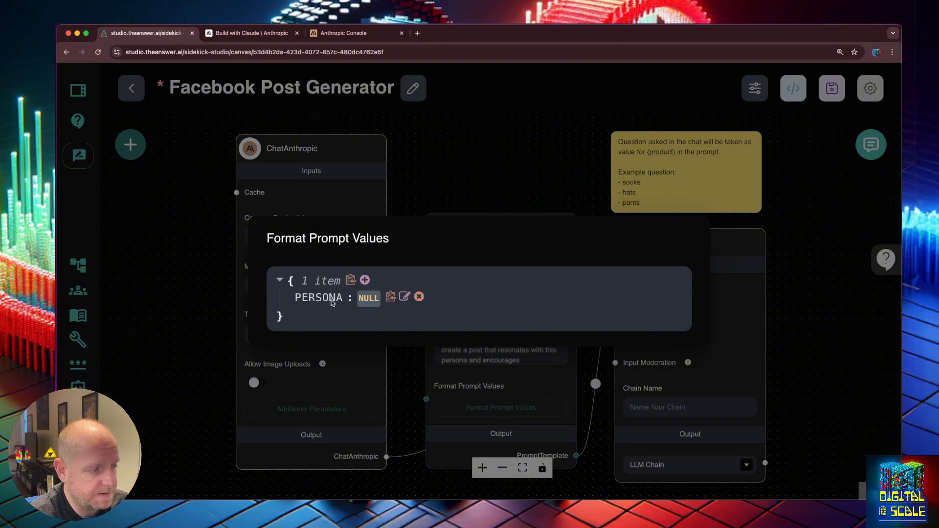
- Set the PERSONA value to 'Business Exec', then save the flow and open the test chat
{"action": "left_click", "coordinate": [404, 296]}
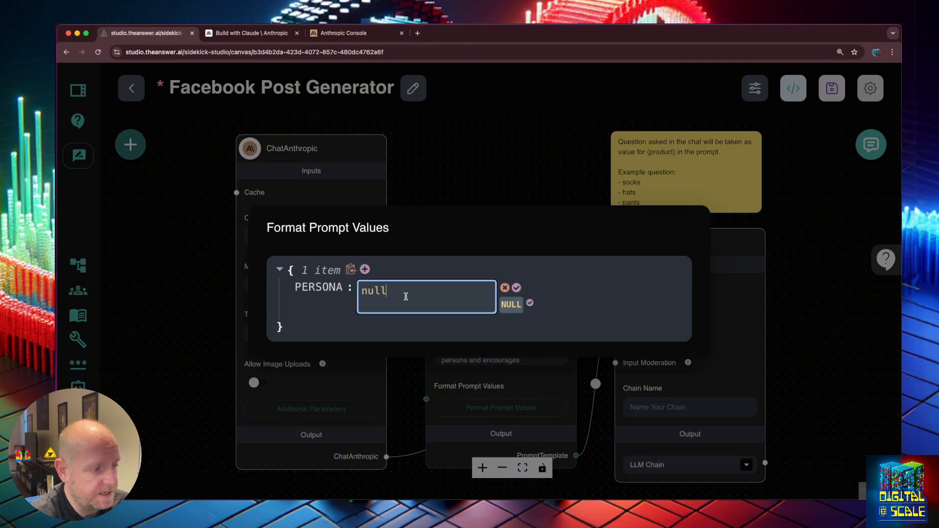
{"action": "left_click", "coordinate": [405, 297]}
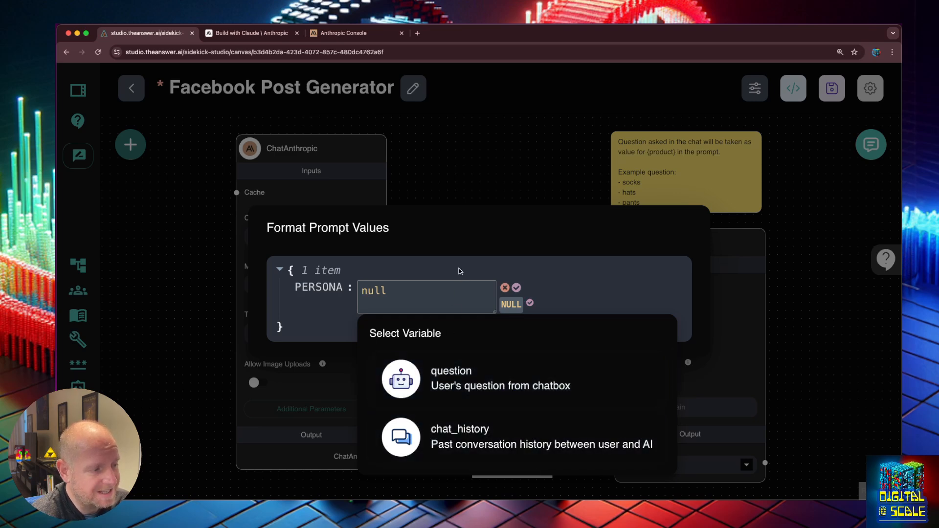
{"action": "left_click", "coordinate": [376, 294]}
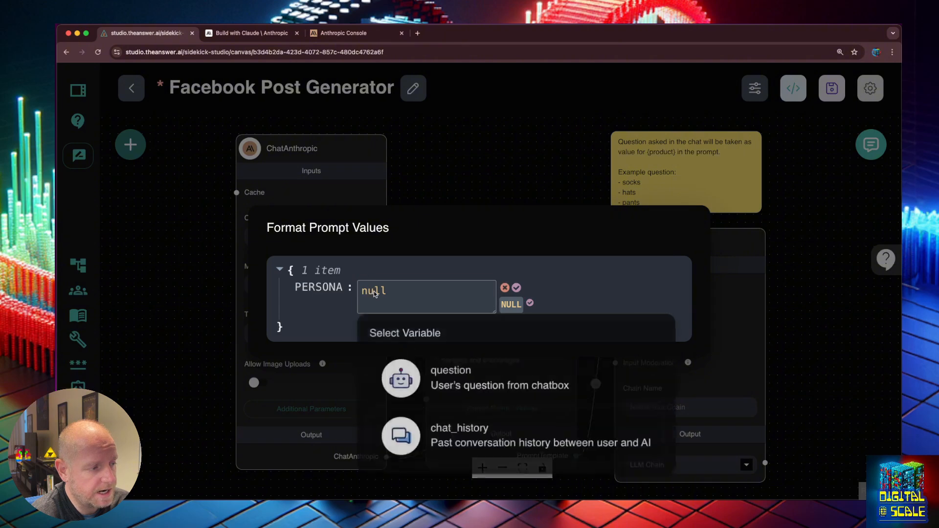
{"action": "left_click", "coordinate": [395, 290]}
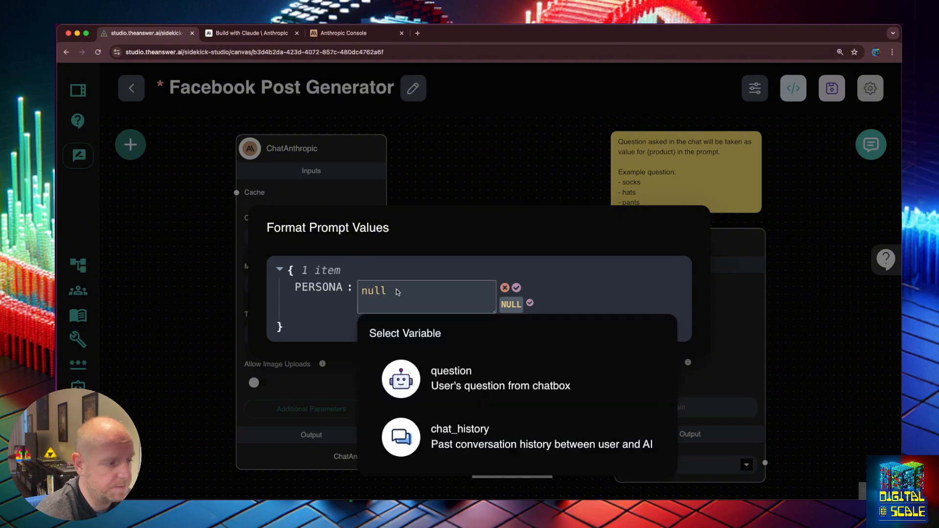
{"action": "left_click", "coordinate": [396, 289]}
{"action": "key", "text": "BackSpace"}
{"action": "key", "text": "BackSpace"}
{"action": "key", "text": "BackSpace"}
{"action": "key", "text": "BackSpace"}
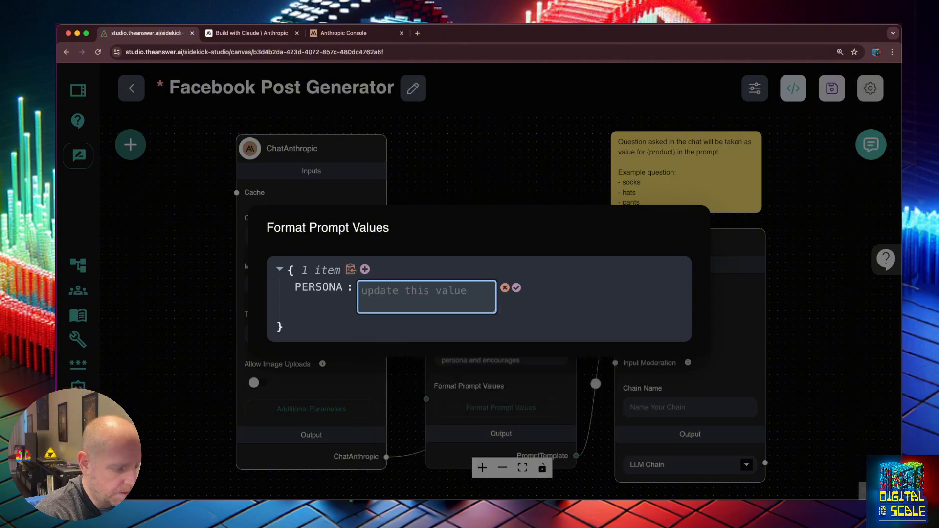
{"action": "type", "text": "Business Exec"}
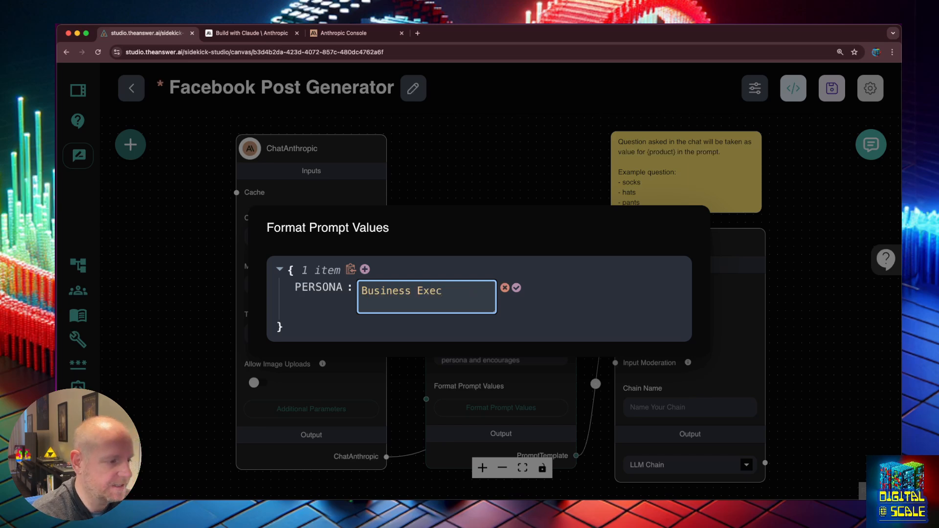
{"action": "left_click", "coordinate": [516, 288]}
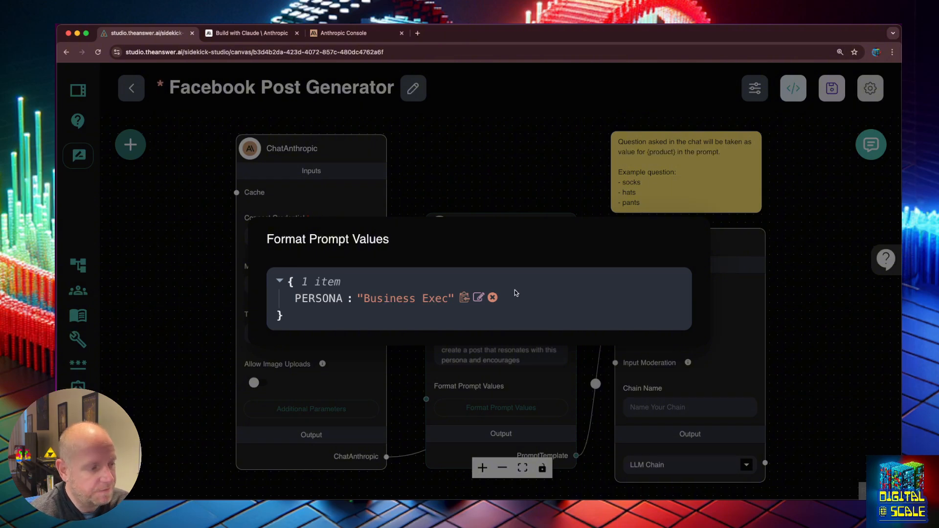
{"action": "left_click", "coordinate": [522, 174]}
{"action": "left_click", "coordinate": [871, 144]}
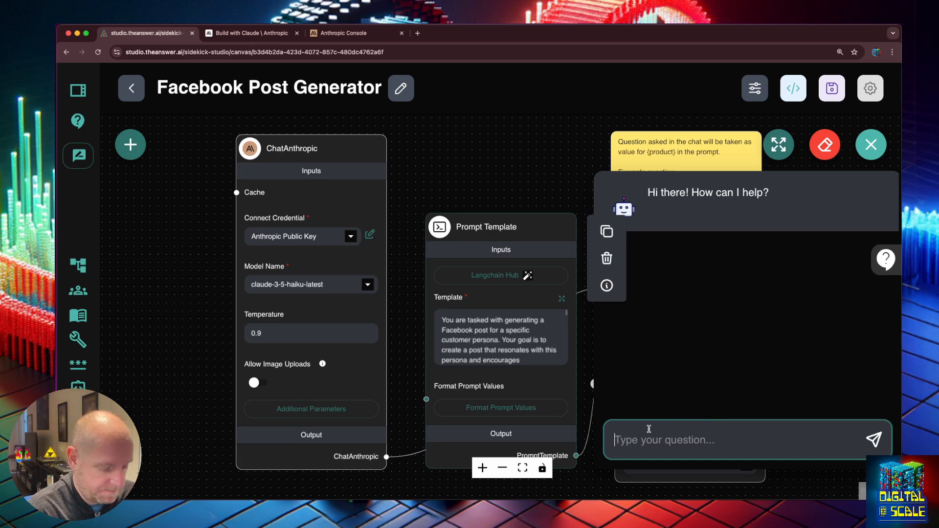
- Send the test chat a request for a post about travelling as a business executive, with tips
{"action": "type", "text": "create a post abo"}
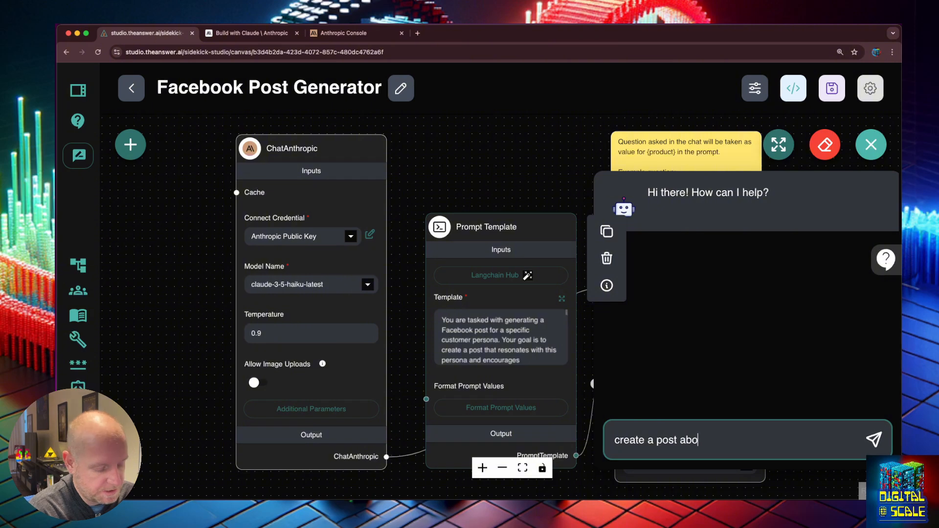
{"action": "type", "text": "ut travling "}
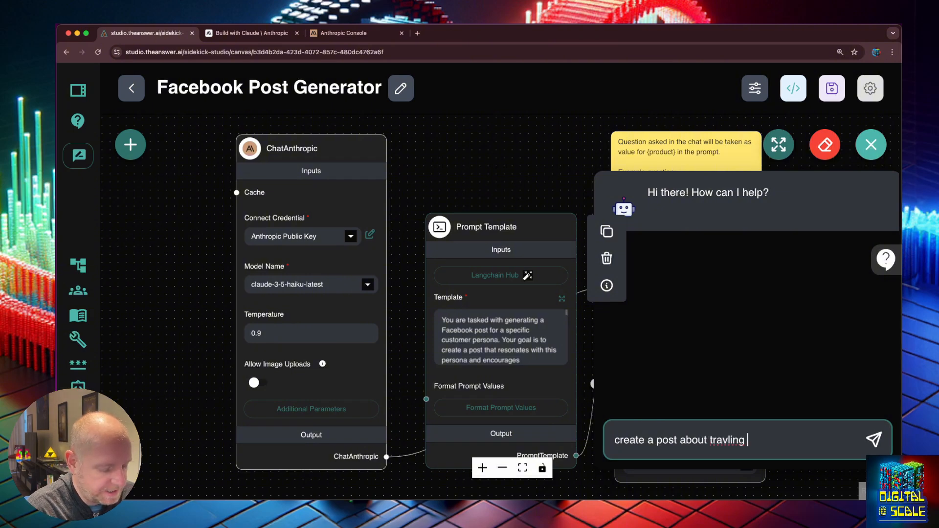
{"action": "type", "text": "as a business e"}
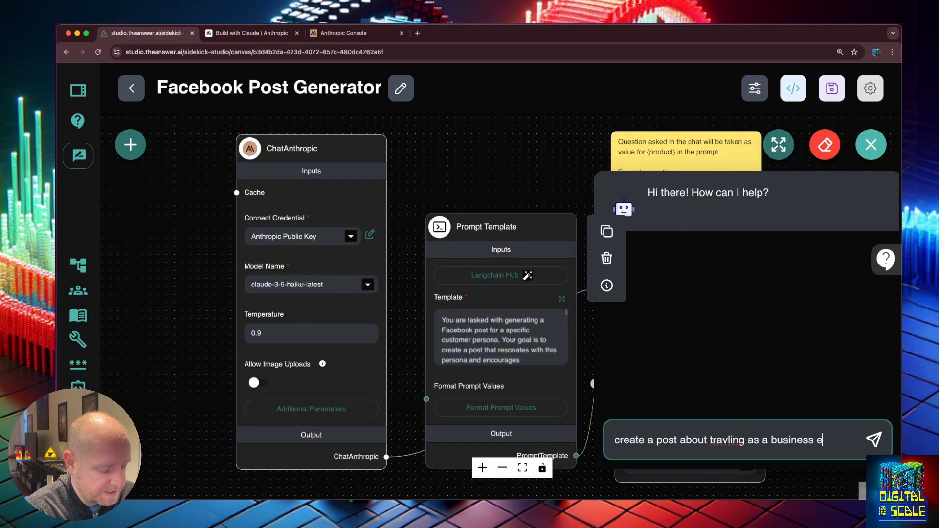
{"action": "type", "text": "xective an"}
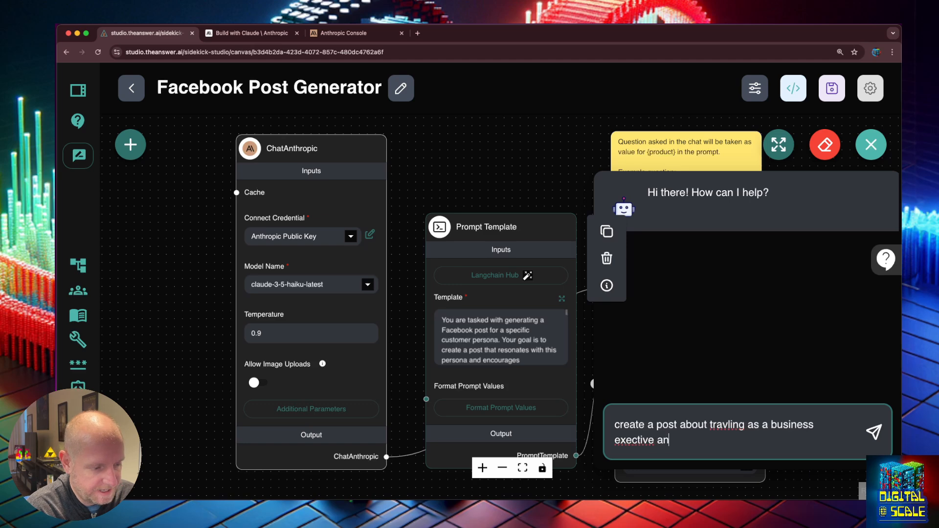
{"action": "type", "text": "d some tips"}
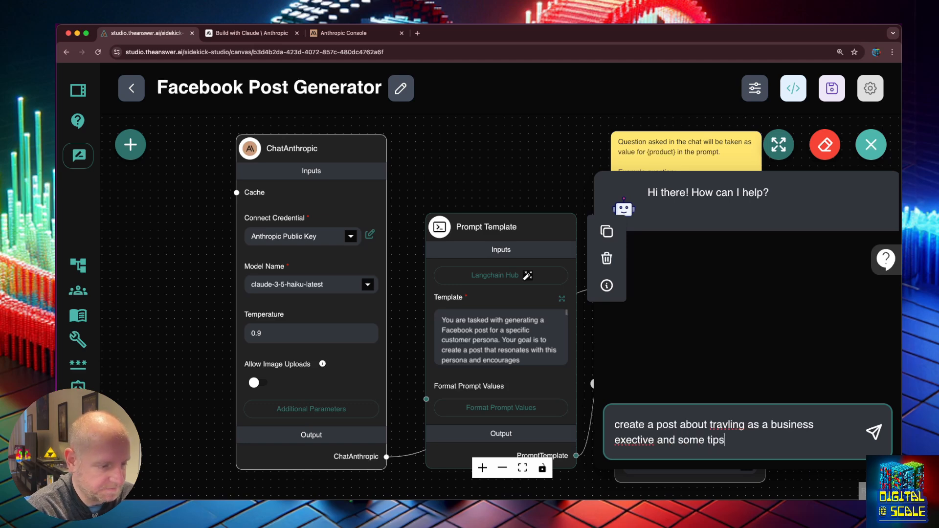
{"action": "right_click", "coordinate": [725, 421]}
{"action": "left_click", "coordinate": [733, 422]}
{"action": "left_click", "coordinate": [731, 424]}
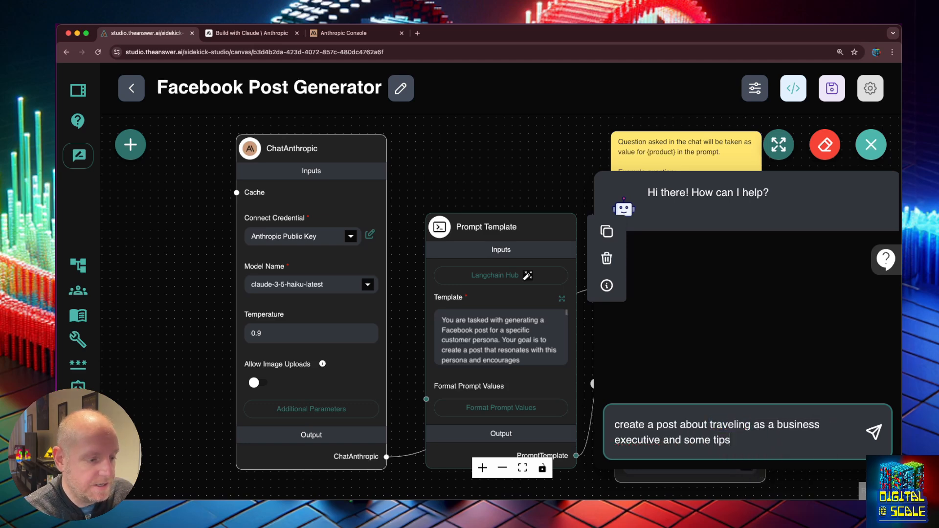
{"action": "key", "text": "Return"}
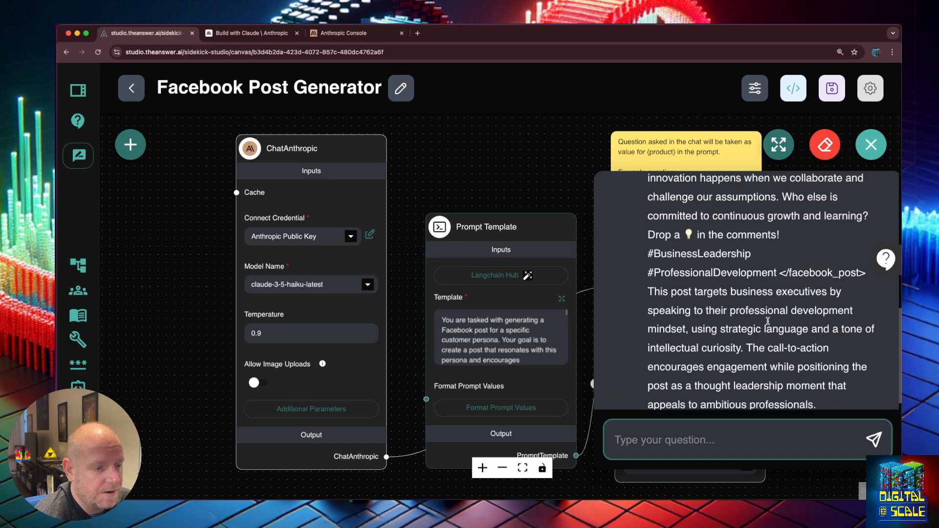
{"action": "scroll", "coordinate": [770, 323], "scroll_direction": "up", "scroll_amount": 5}
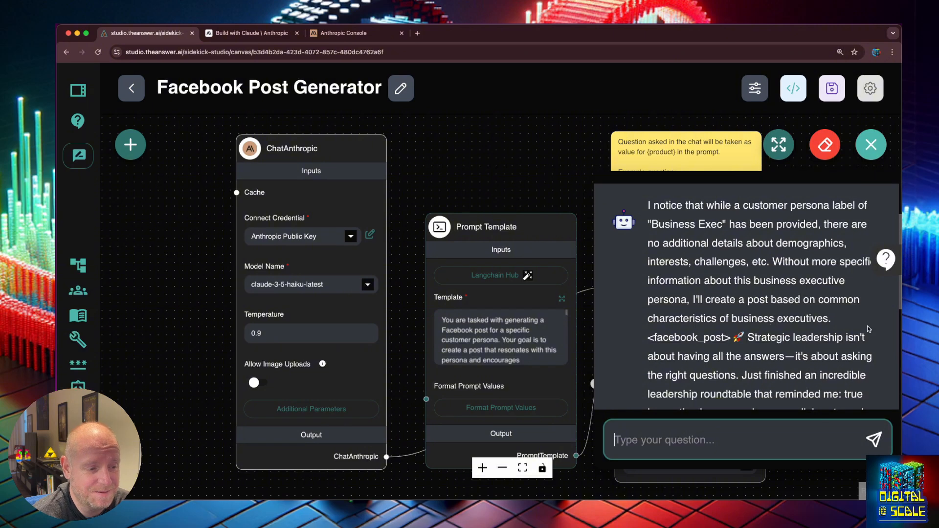
{"action": "scroll", "coordinate": [794, 333], "scroll_direction": "down", "scroll_amount": 4}
{"action": "scroll", "coordinate": [796, 338], "scroll_direction": "down", "scroll_amount": 1}
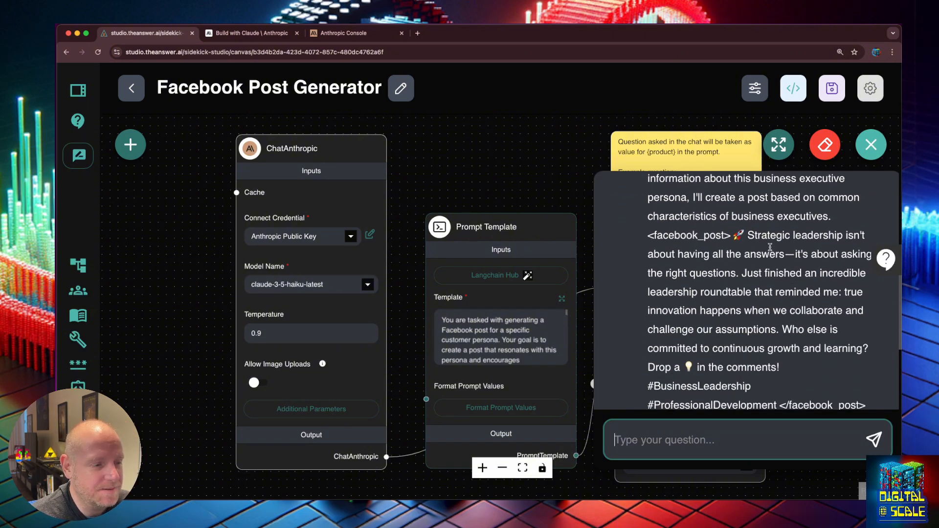
{"action": "scroll", "coordinate": [771, 247], "scroll_direction": "down", "scroll_amount": 1}
{"action": "scroll", "coordinate": [771, 247], "scroll_direction": "down", "scroll_amount": 2}
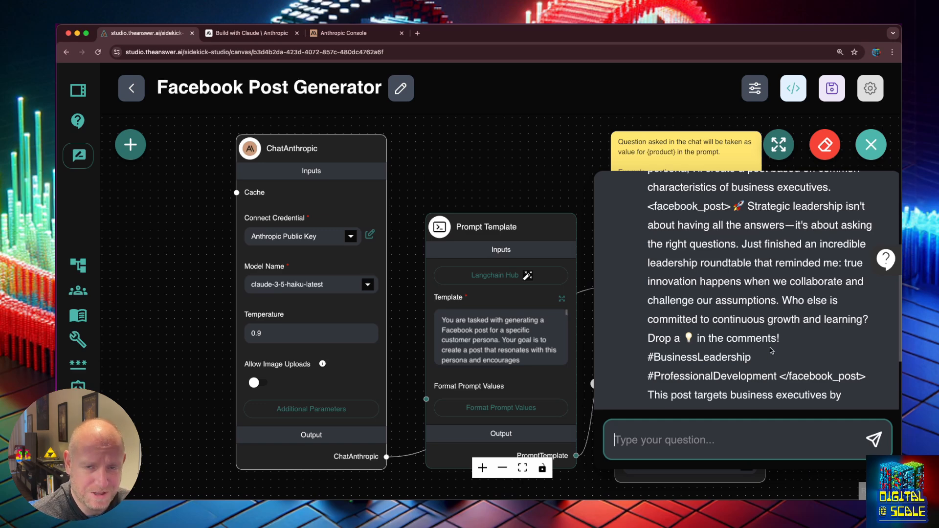
{"action": "scroll", "coordinate": [771, 351], "scroll_direction": "down", "scroll_amount": 3}
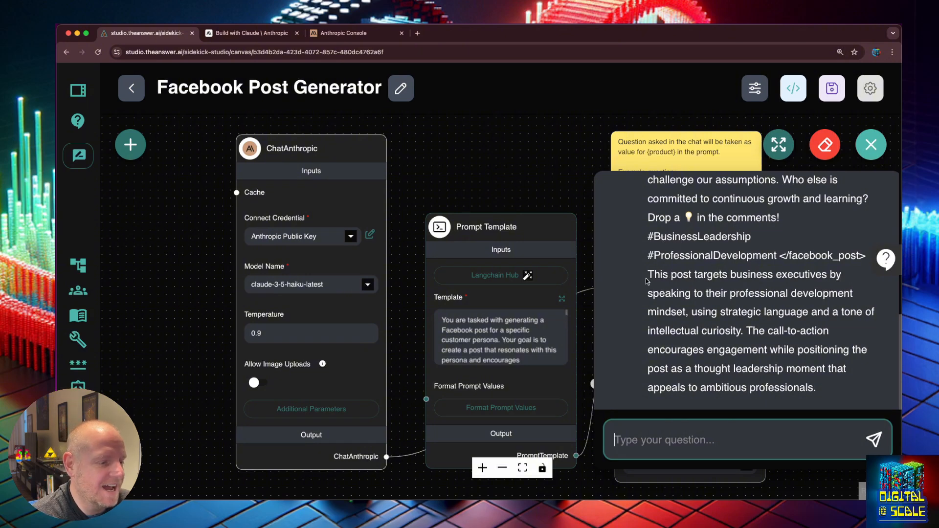
{"action": "left_click_drag", "start_coordinate": [652, 275], "coordinate": [651, 251]}
{"action": "left_click", "coordinate": [854, 387]}
{"action": "left_click", "coordinate": [655, 234]}
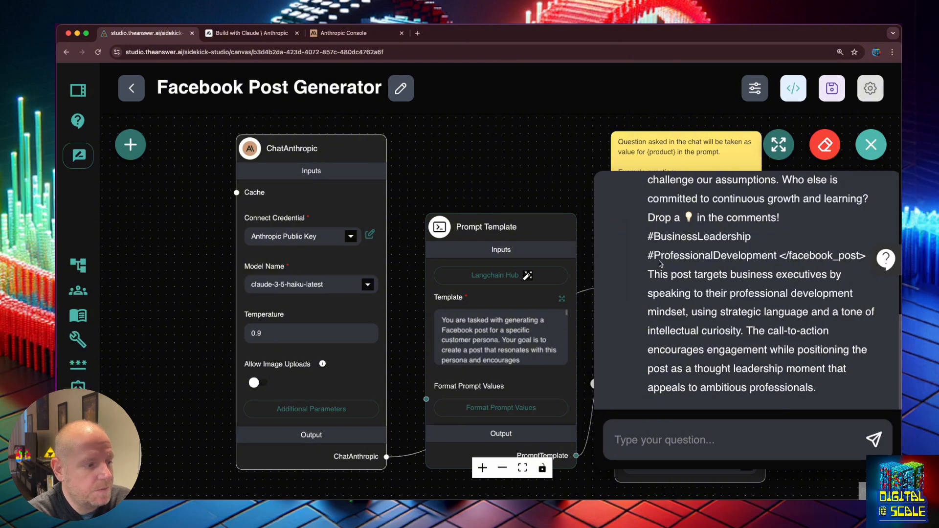
{"action": "scroll", "coordinate": [822, 291], "scroll_direction": "up", "scroll_amount": 1}
{"action": "scroll", "coordinate": [821, 290], "scroll_direction": "up", "scroll_amount": 10}
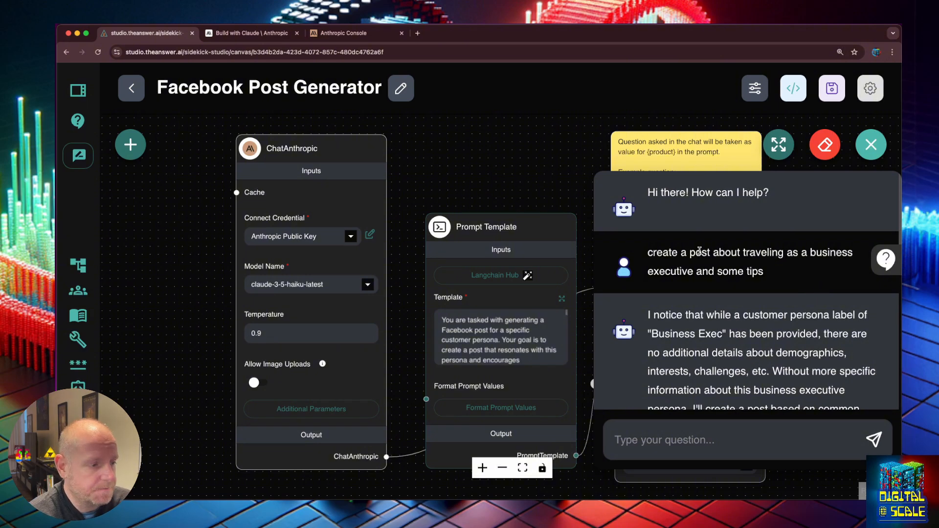
{"action": "left_click_drag", "start_coordinate": [496, 236], "coordinate": [493, 218]}
- Reposition ChatAnthropic, save the chatflow, delete the sticky note and reload the page
{"action": "left_click_drag", "start_coordinate": [323, 161], "coordinate": [295, 181]}
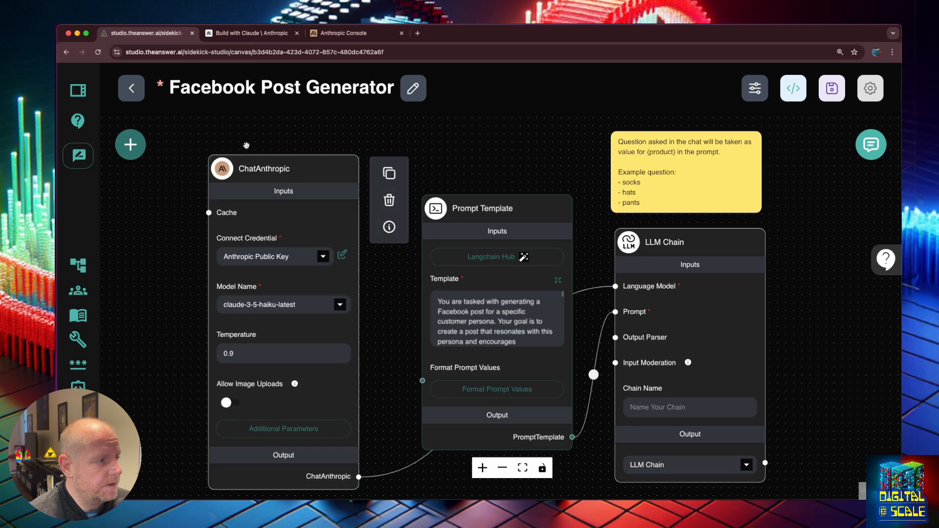
{"action": "left_click", "coordinate": [831, 89]}
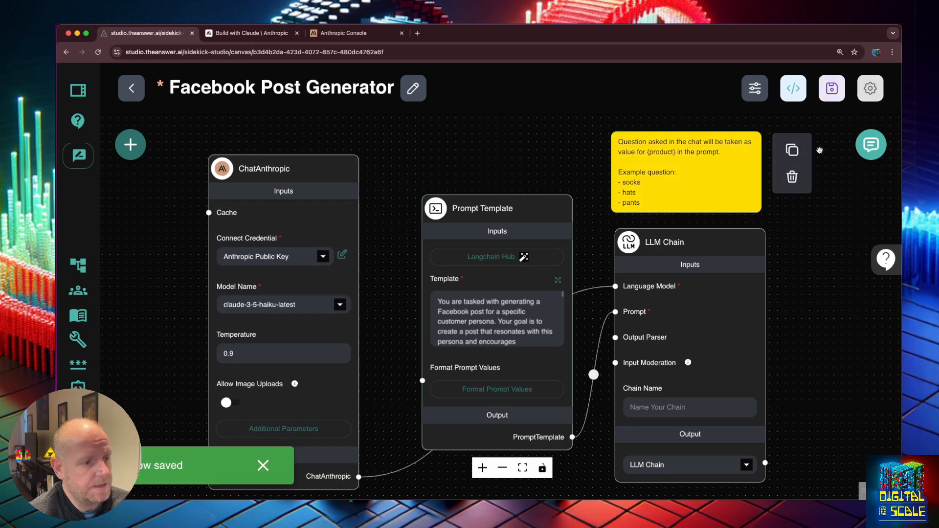
{"action": "left_click", "coordinate": [786, 177]}
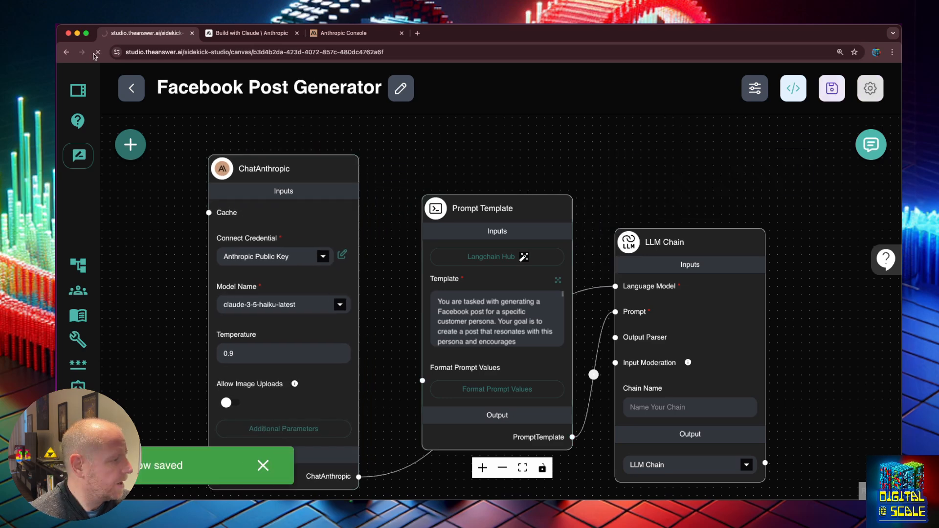
{"action": "left_click", "coordinate": [97, 53]}
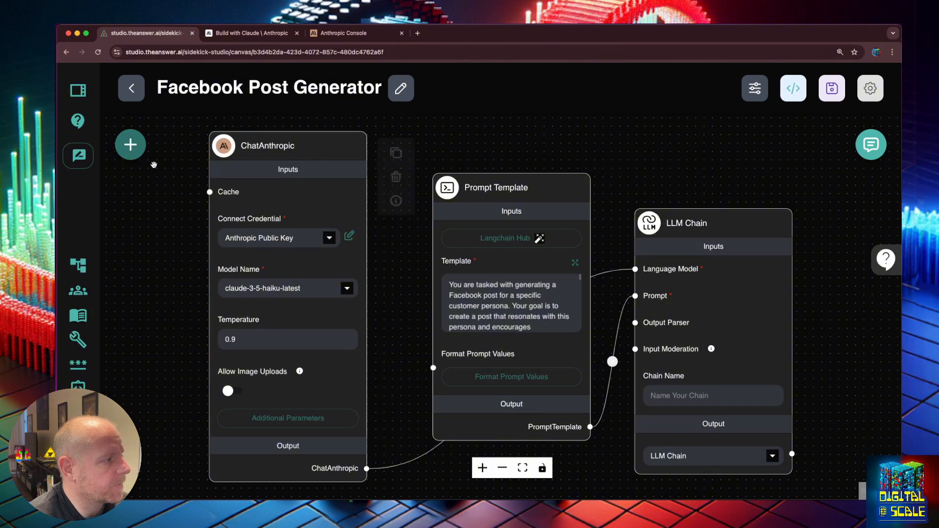
- Expand Document Loaders in the Add Nodes list and scroll down to Document Store
{"action": "left_click", "coordinate": [126, 148]}
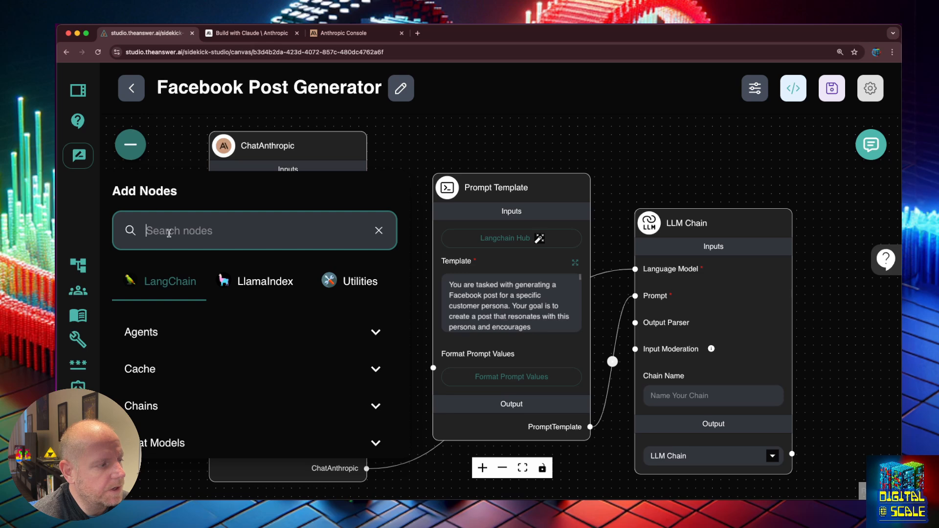
{"action": "scroll", "coordinate": [239, 328], "scroll_direction": "down", "scroll_amount": 3}
{"action": "scroll", "coordinate": [238, 337], "scroll_direction": "down", "scroll_amount": 2}
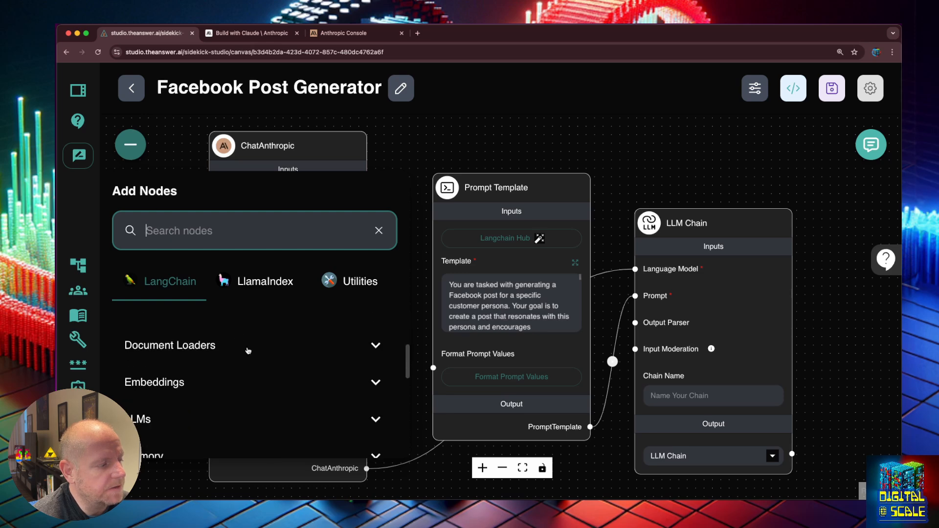
{"action": "left_click", "coordinate": [245, 350]}
{"action": "left_click", "coordinate": [245, 349]}
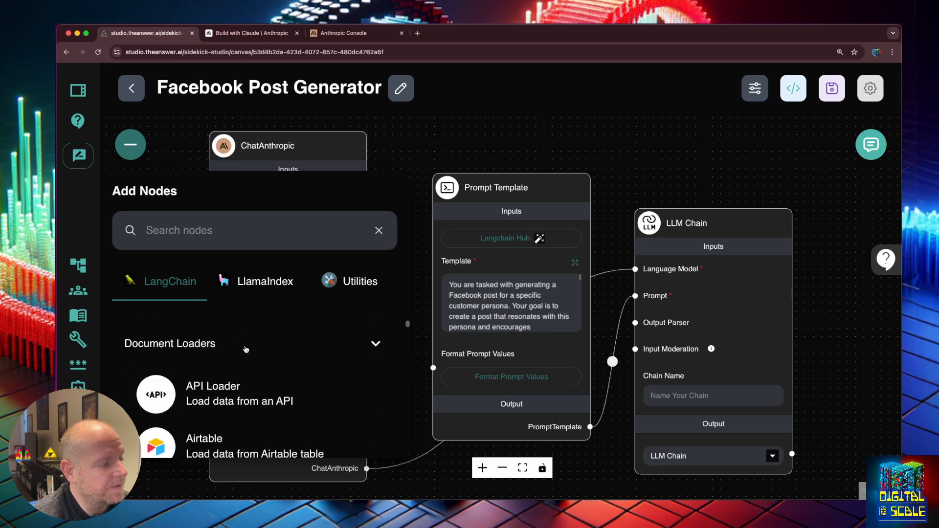
{"action": "left_click", "coordinate": [246, 349]}
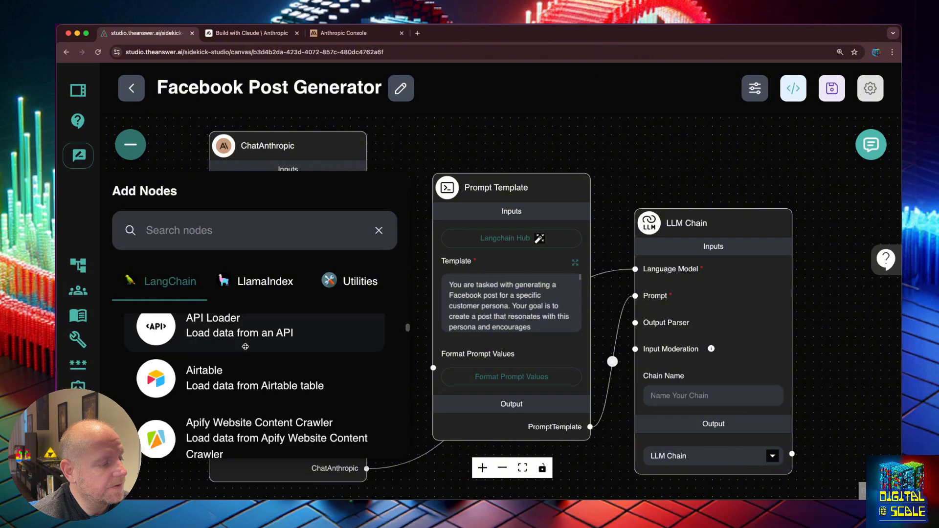
{"action": "scroll", "coordinate": [246, 348], "scroll_direction": "down", "scroll_amount": 3}
{"action": "scroll", "coordinate": [245, 346], "scroll_direction": "down", "scroll_amount": 5}
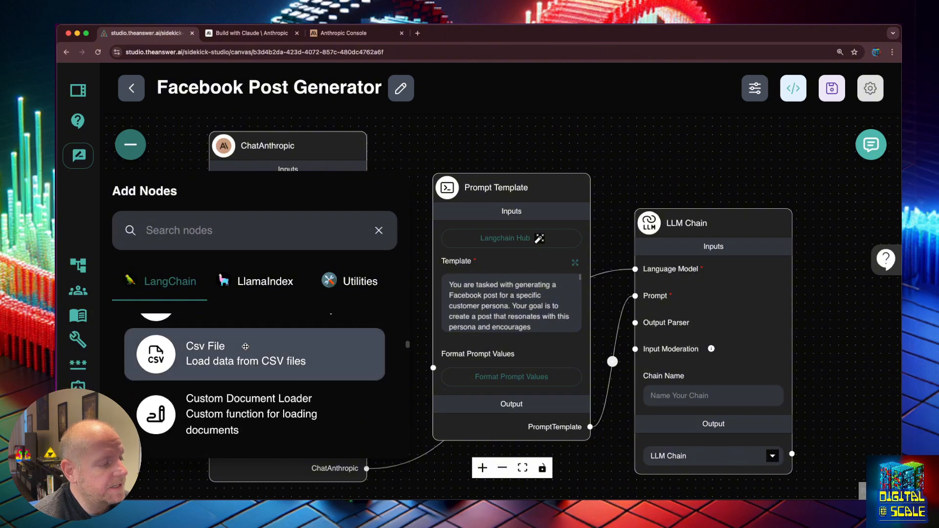
{"action": "scroll", "coordinate": [246, 346], "scroll_direction": "down", "scroll_amount": 2}
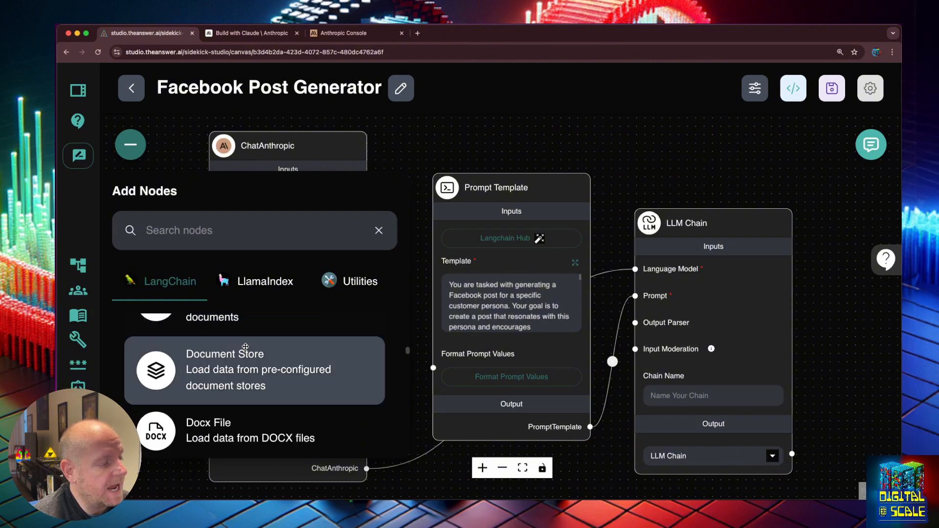
- Add a Document Store node using the Travel Smart AI Business Documents store with Text output
{"action": "left_click_drag", "start_coordinate": [238, 366], "coordinate": [190, 223]}
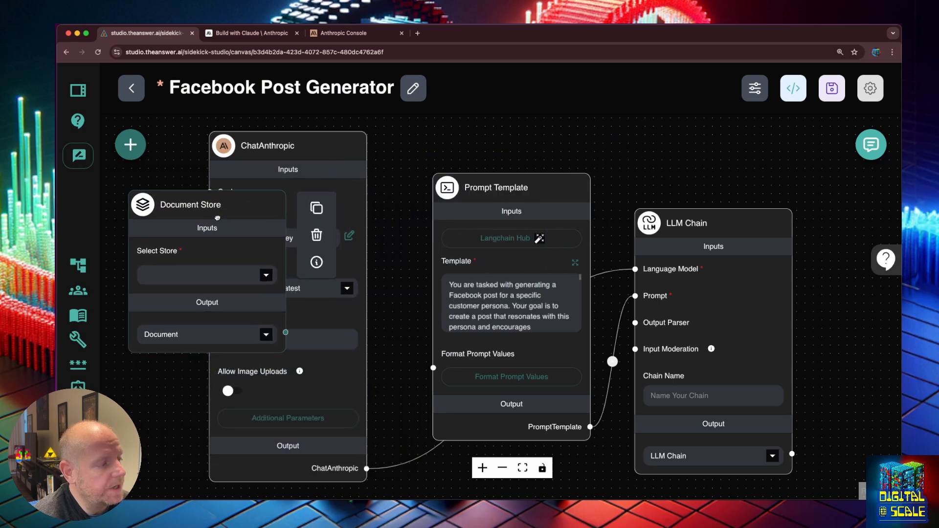
{"action": "left_click", "coordinate": [266, 276]}
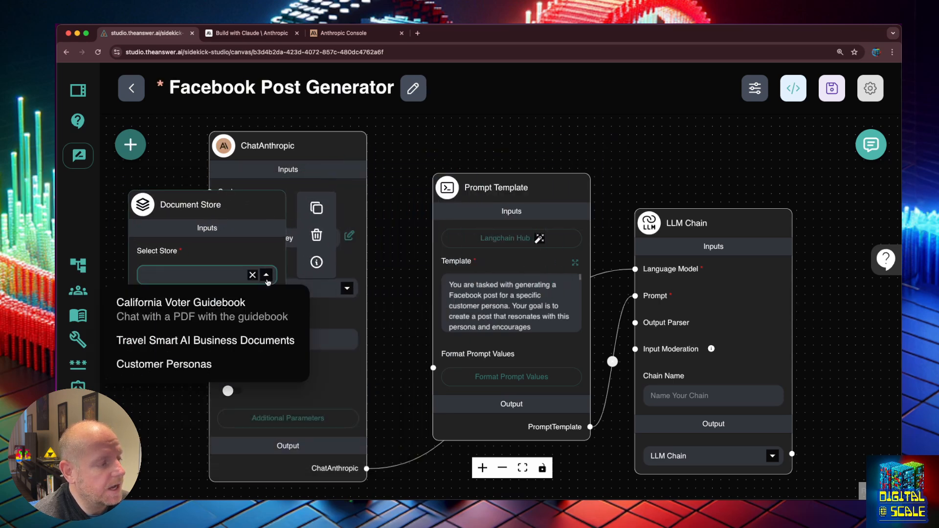
{"action": "left_click", "coordinate": [267, 345]}
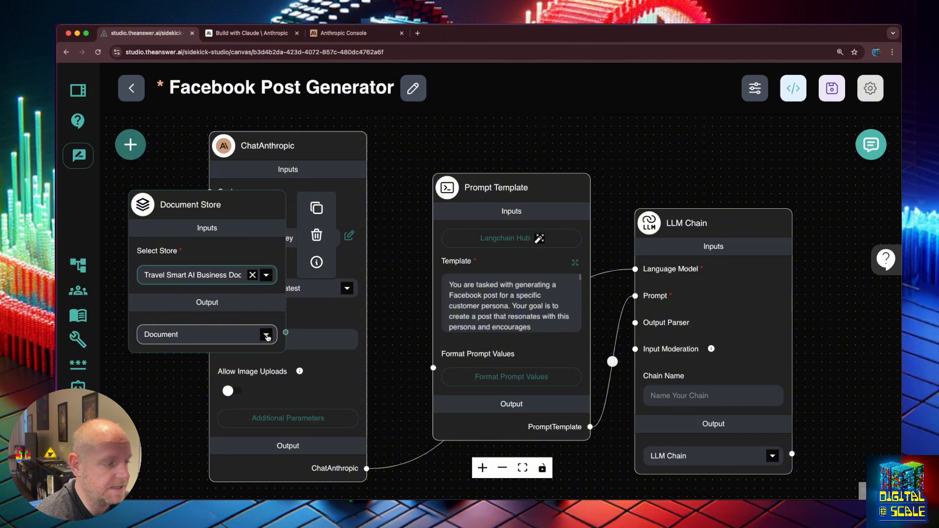
{"action": "left_click", "coordinate": [266, 341]}
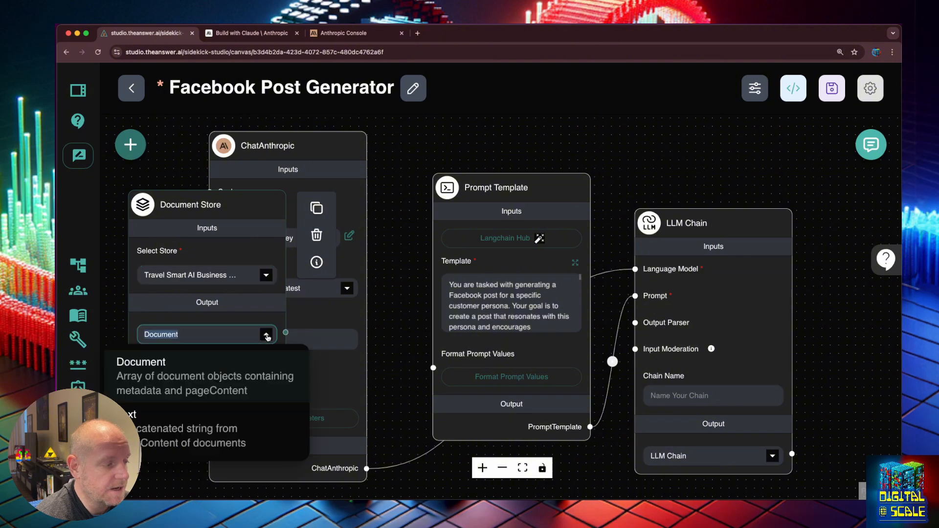
{"action": "left_click", "coordinate": [188, 427]}
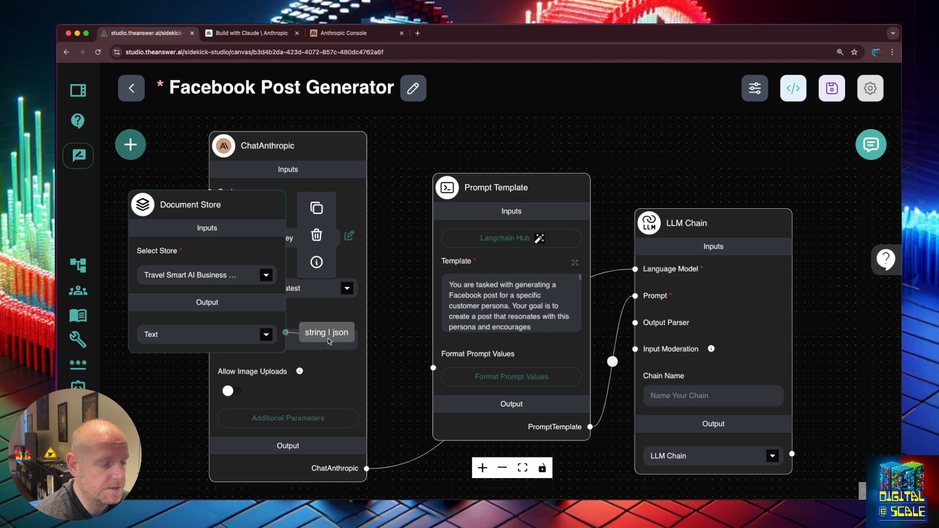
- Wire its text output into Format Prompt Values and place the node above ChatAnthropic
{"action": "left_click_drag", "start_coordinate": [286, 332], "coordinate": [433, 368]}
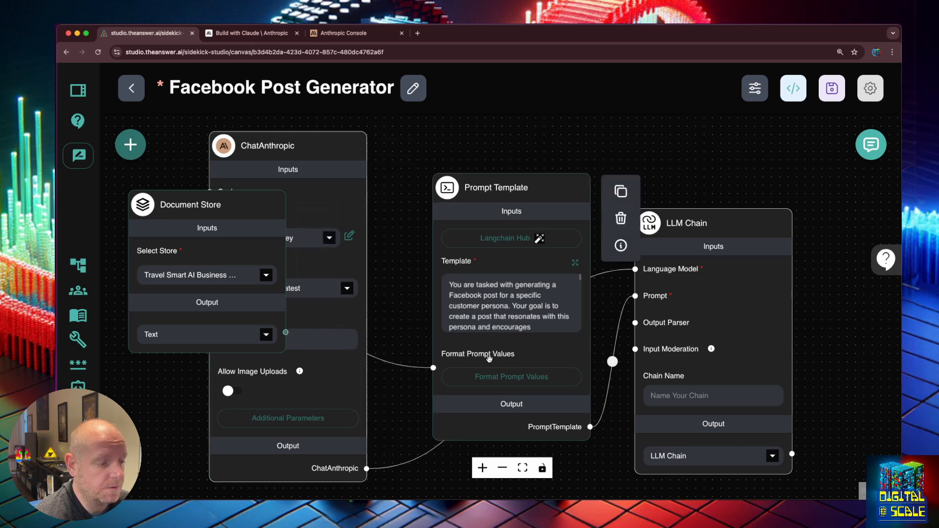
{"action": "left_click_drag", "start_coordinate": [267, 207], "coordinate": [345, 142]}
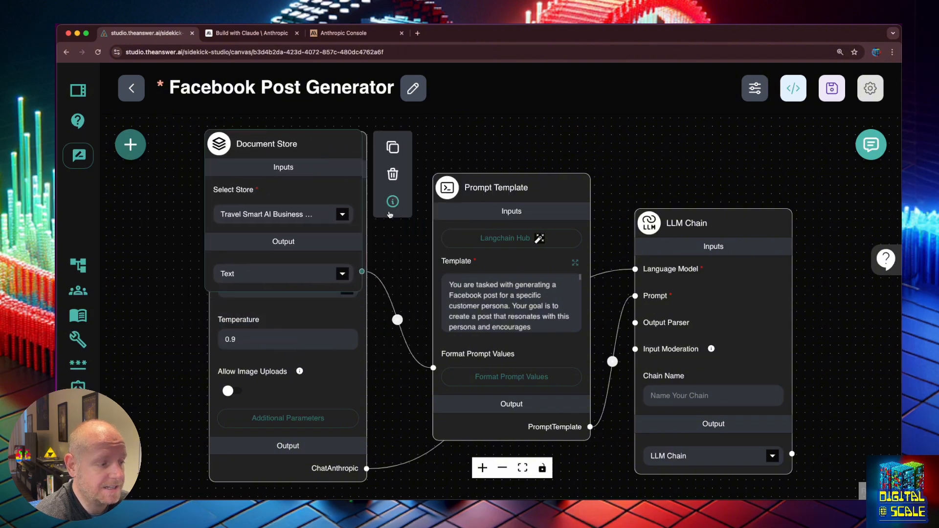
{"action": "left_click", "coordinate": [494, 346]}
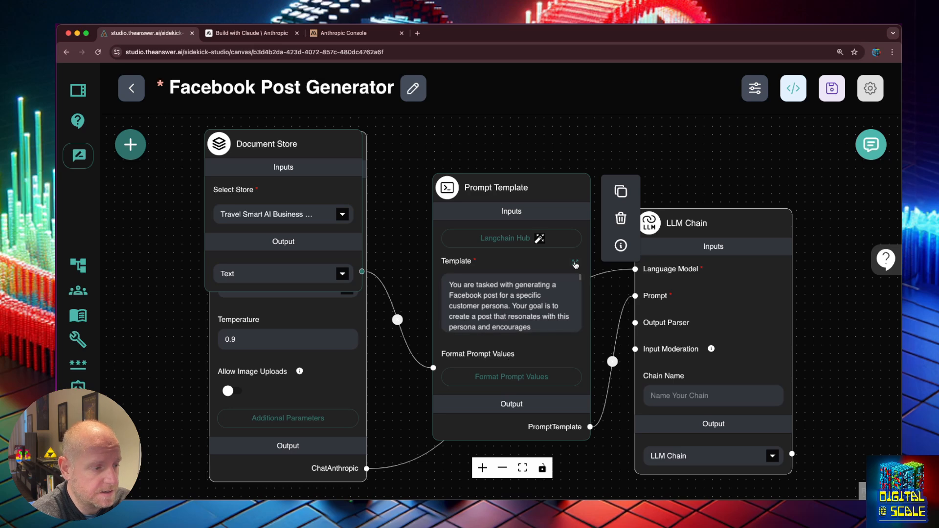
- Add a 'You work for a company' section with a {COMPANY} placeholder to the template and save
{"action": "left_click", "coordinate": [575, 263]}
{"action": "left_click", "coordinate": [352, 226]}
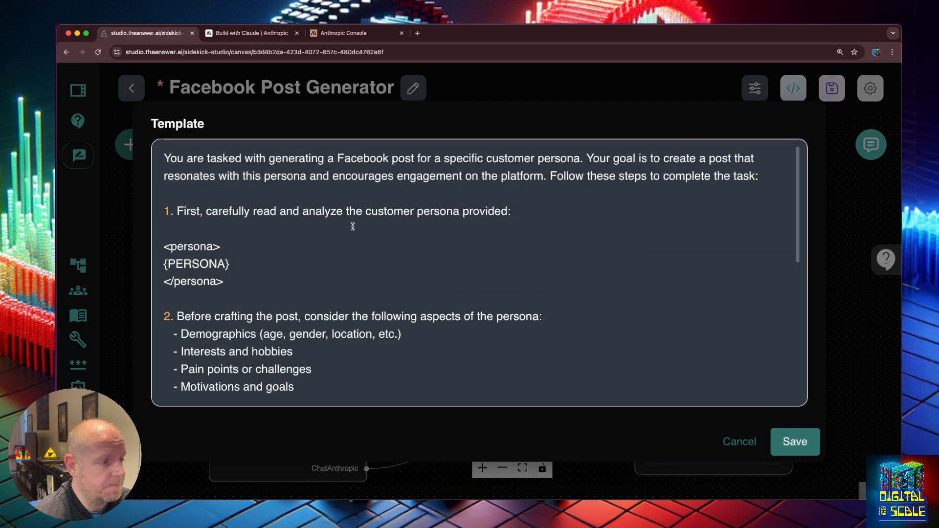
{"action": "type", "text": "You work for a c"}
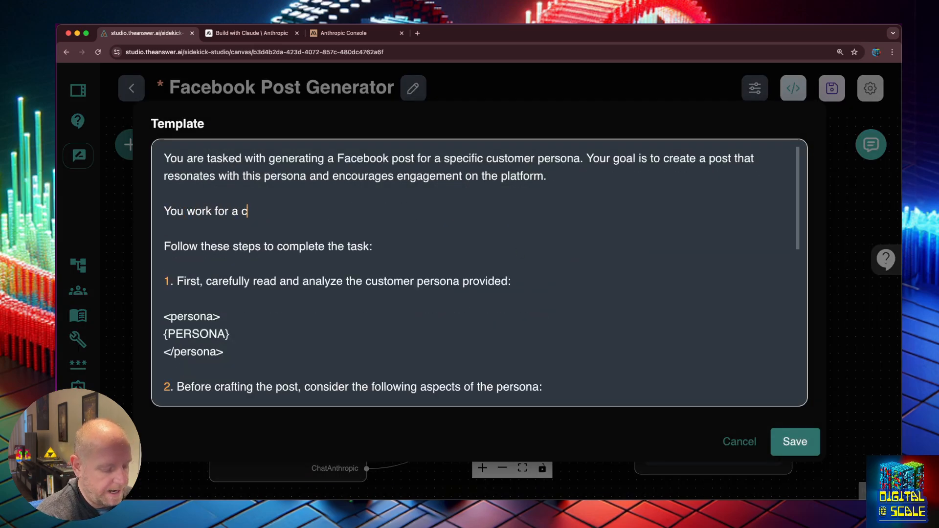
{"action": "type", "text": "ompany:"}
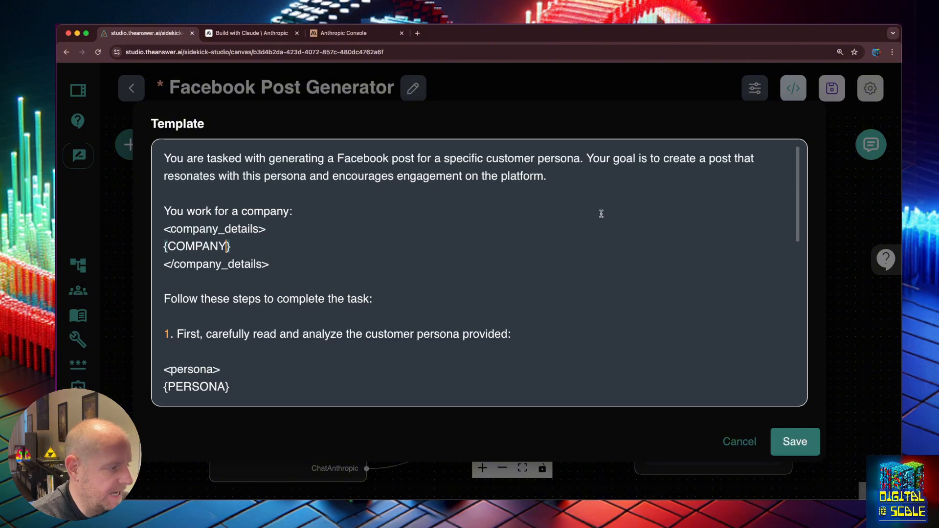
{"action": "double_click", "coordinate": [196, 246]}
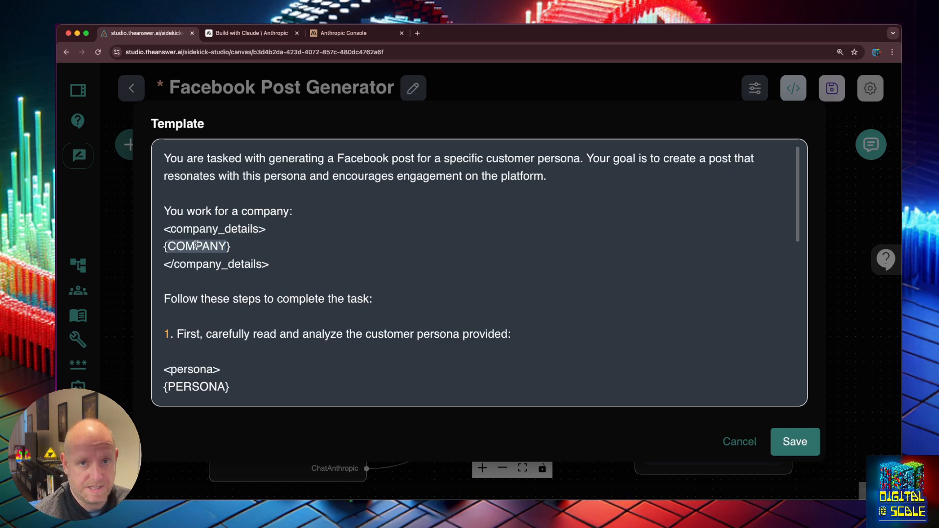
{"action": "left_click", "coordinate": [795, 441]}
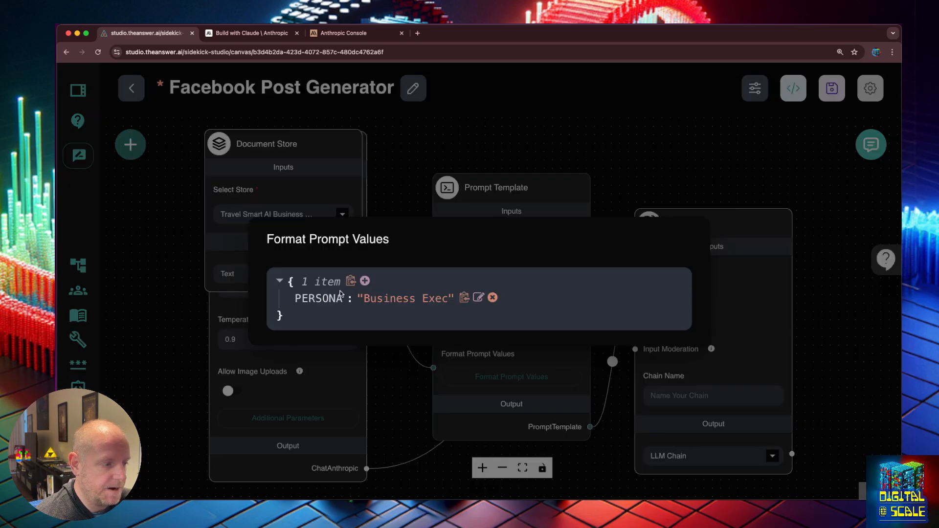
- Add a COMPANY prompt value mapped to documentStore_0's text, {{documentStore_0.data.instance}}
{"action": "left_click", "coordinate": [365, 281]}
{"action": "type", "text": "COMPANY"}
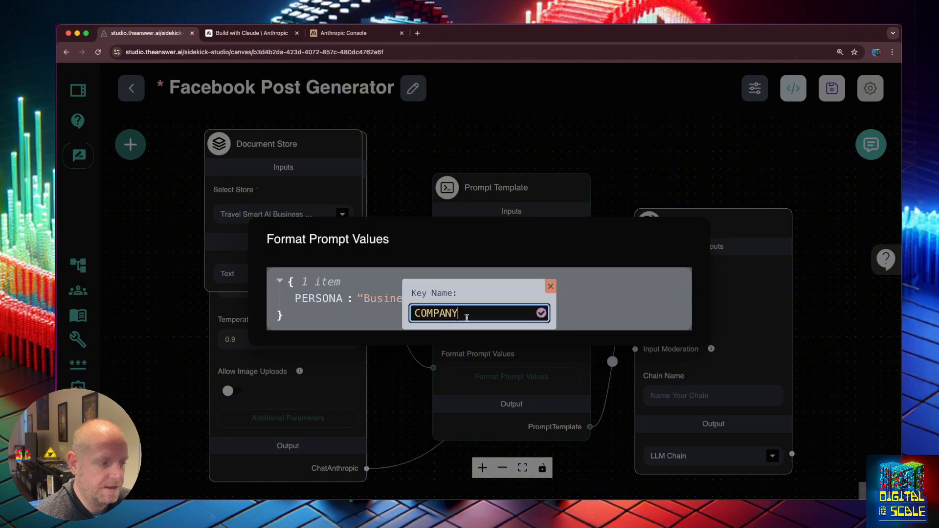
{"action": "left_click", "coordinate": [542, 317]}
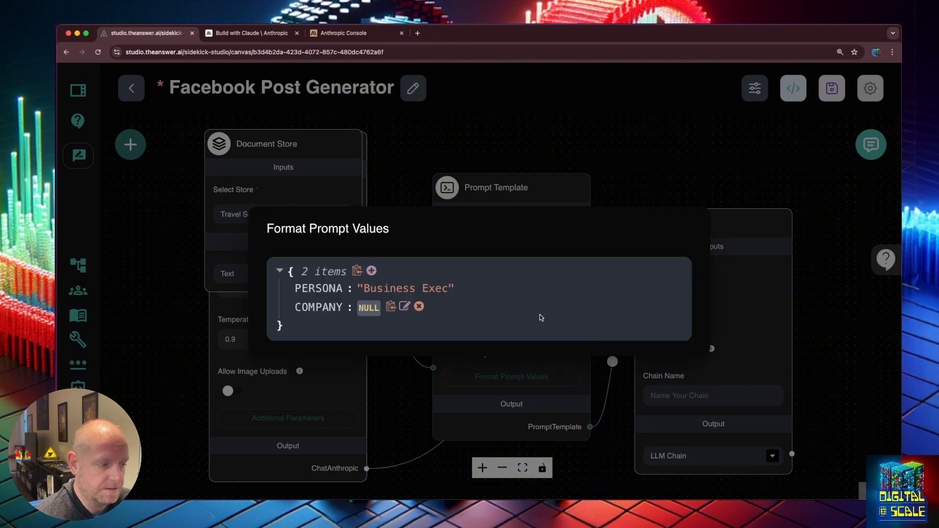
{"action": "left_click", "coordinate": [404, 307]}
{"action": "left_click", "coordinate": [410, 307]}
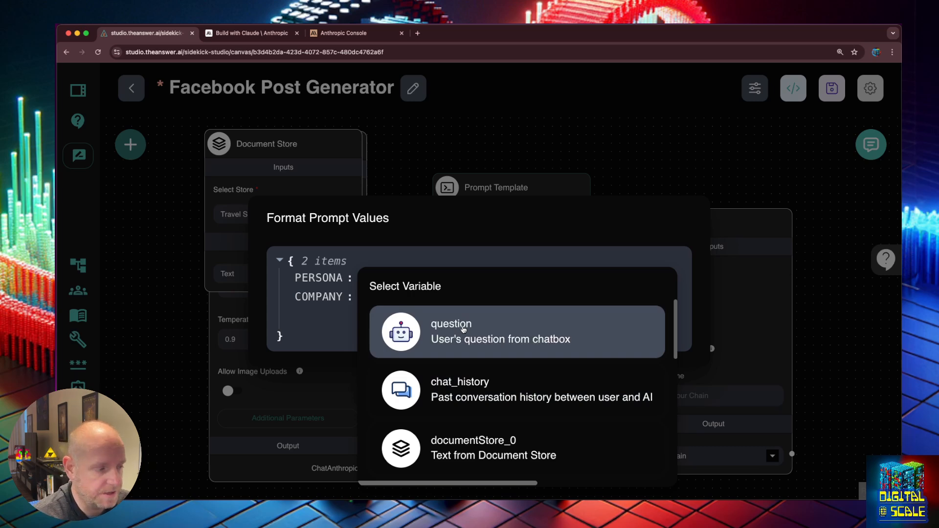
{"action": "left_click", "coordinate": [461, 437]}
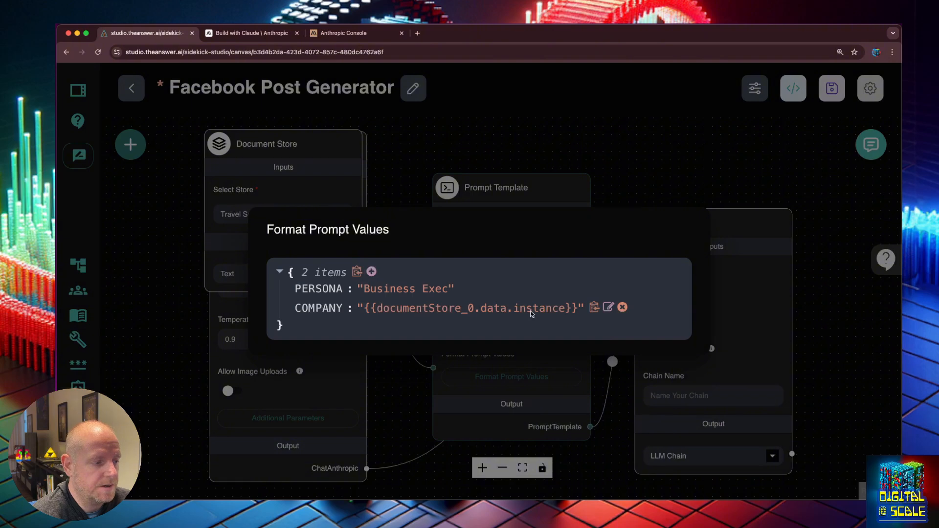
{"action": "left_click", "coordinate": [845, 322]}
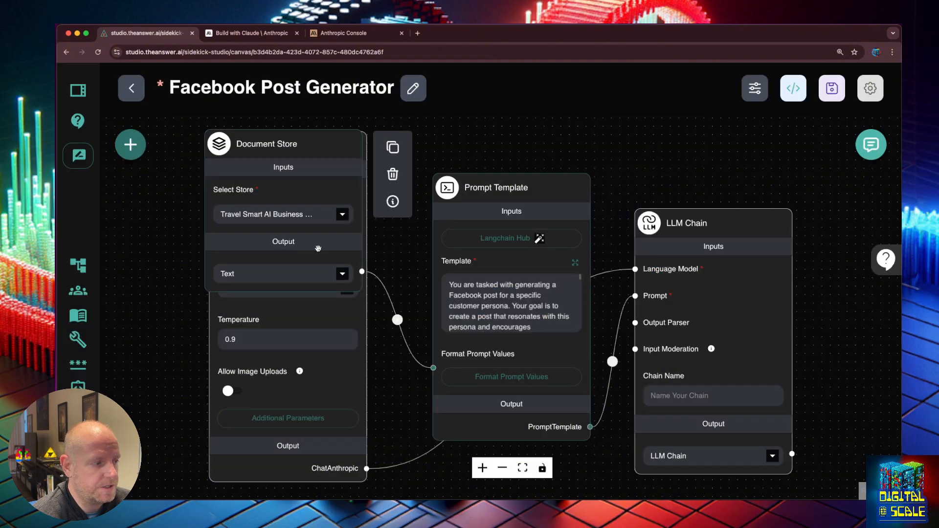
- Confirm the {COMPANY} placeholder in the template, save the flow, and open Document Stores
{"action": "left_click", "coordinate": [575, 263]}
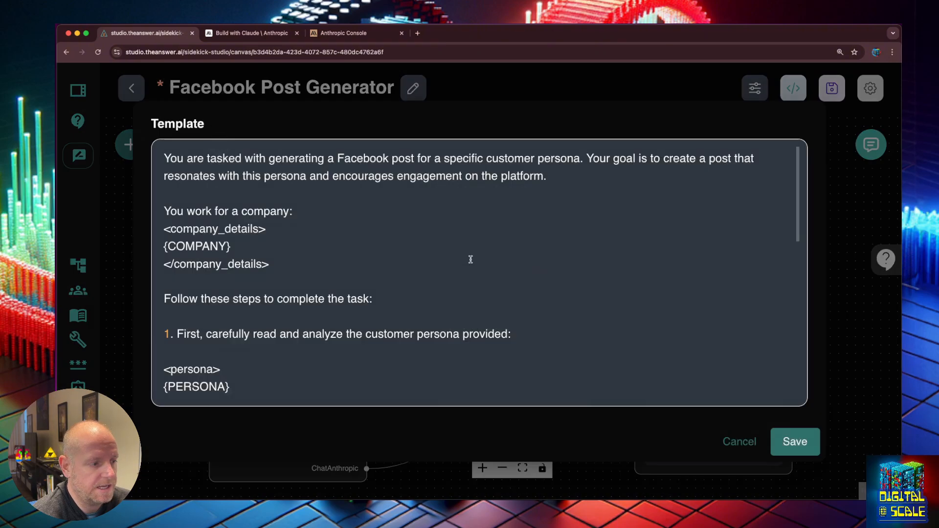
{"action": "left_click_drag", "start_coordinate": [245, 246], "coordinate": [163, 244]}
{"action": "left_click", "coordinate": [231, 247]}
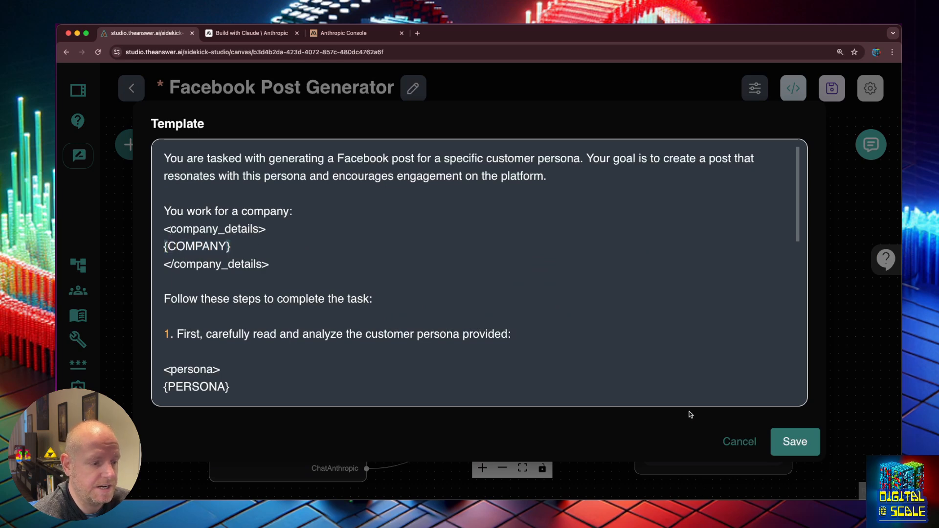
{"action": "left_click", "coordinate": [795, 442]}
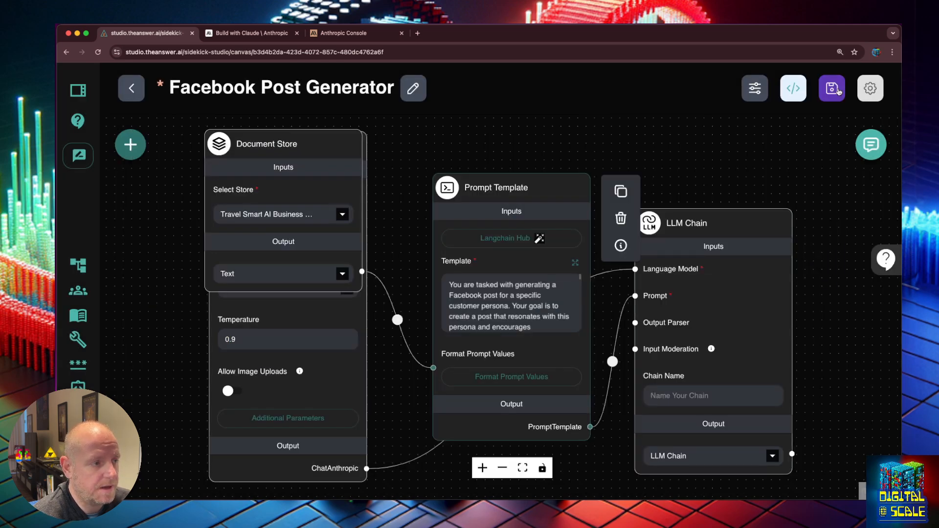
{"action": "left_click", "coordinate": [838, 92]}
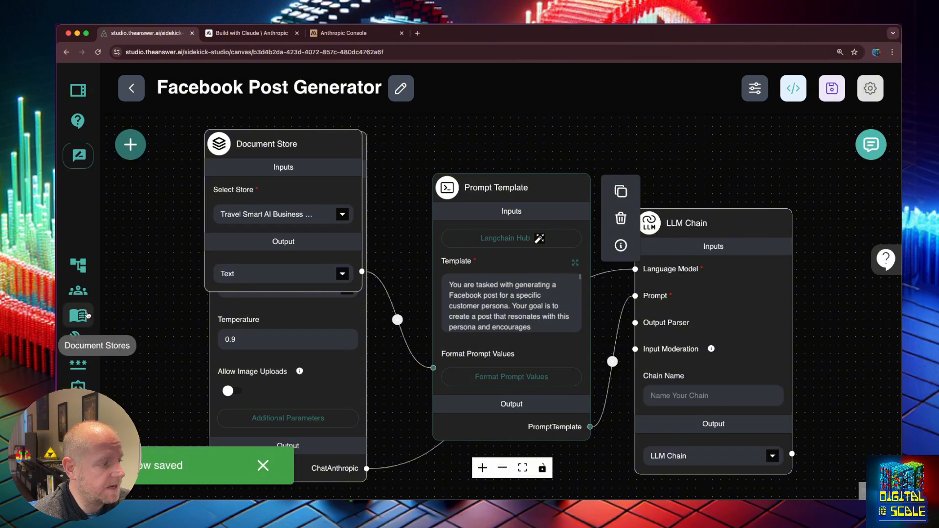
{"action": "left_click", "coordinate": [87, 315]}
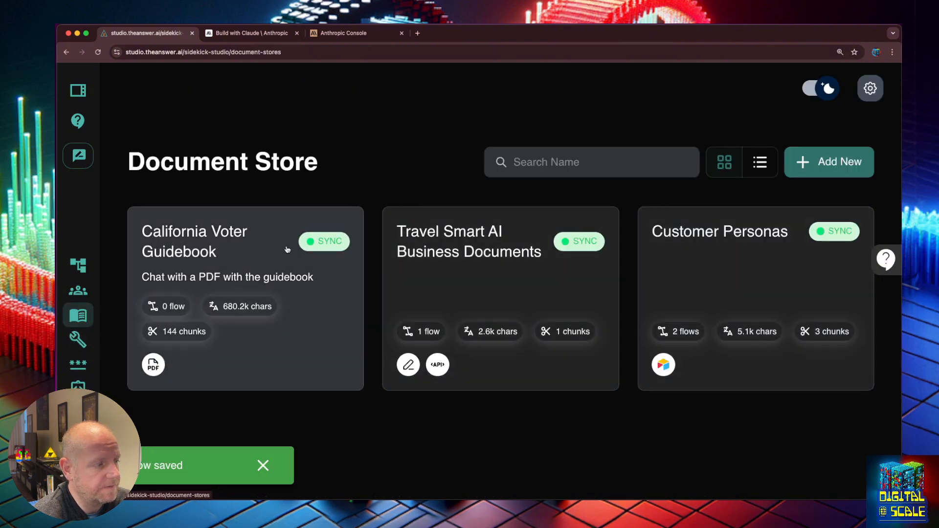
- View the Travel Smart store's 2,594-character API Loader chunk, then open a new browser tab
{"action": "left_click", "coordinate": [420, 252]}
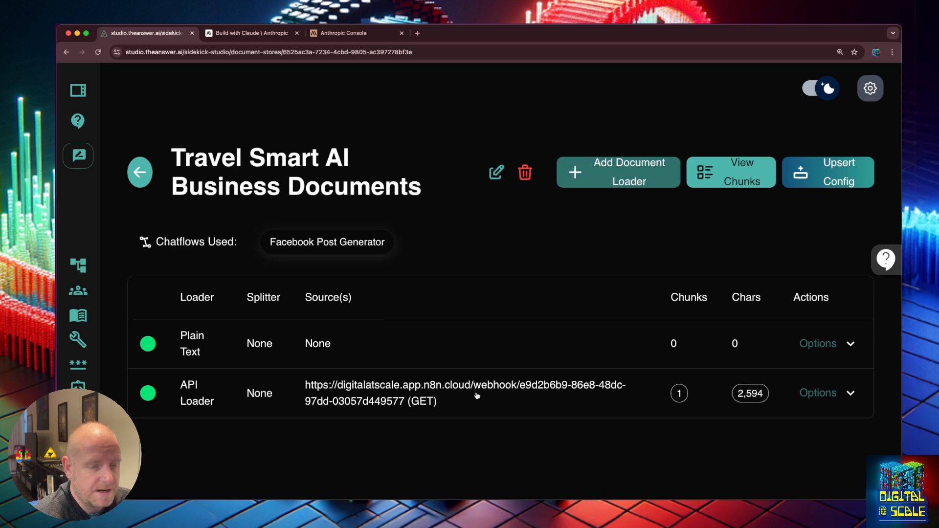
{"action": "left_click", "coordinate": [477, 395]}
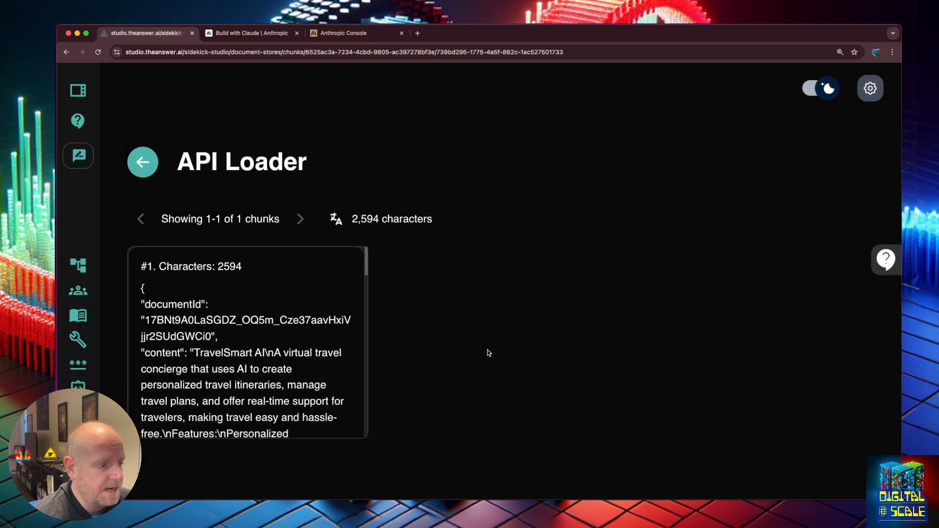
{"action": "left_click", "coordinate": [247, 339]}
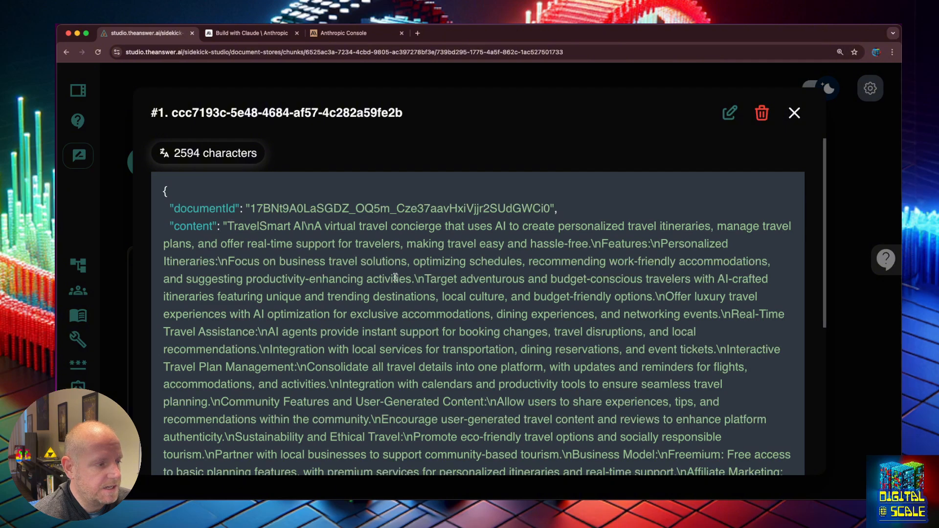
{"action": "key", "text": "super+t"}
- Load Google Drive, read the TravelSmart AI - Overview document, then return to the studio tab
{"action": "type", "text": "drive"}
{"action": "key", "text": "Return"}
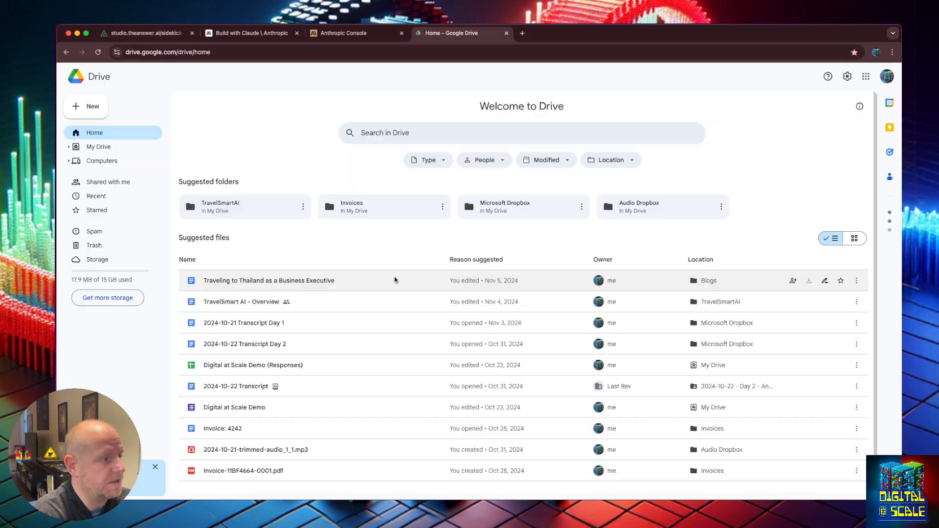
{"action": "double_click", "coordinate": [256, 302]}
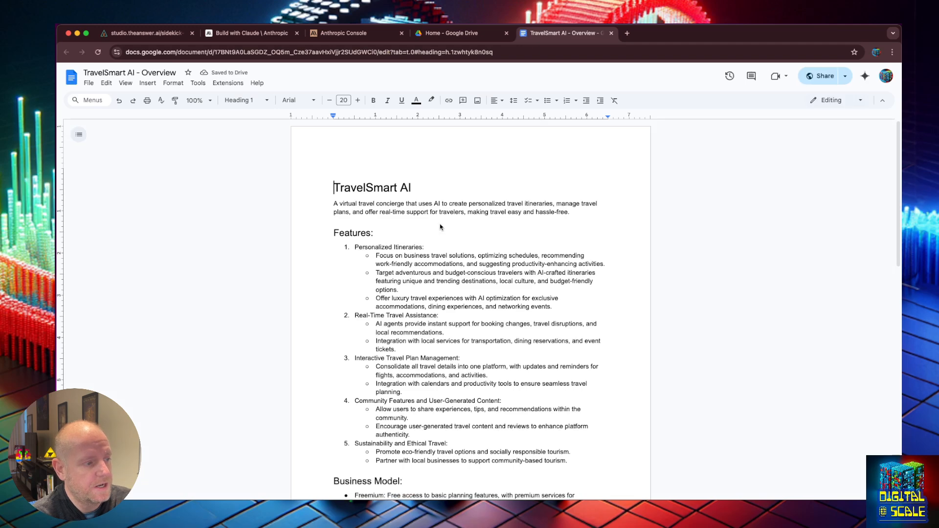
{"action": "scroll", "coordinate": [442, 217], "scroll_direction": "down", "scroll_amount": 5}
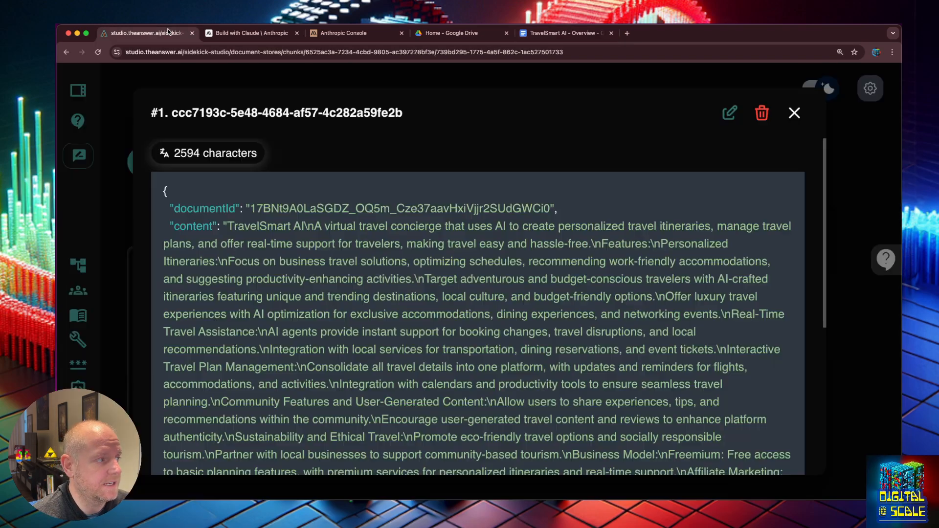
{"action": "left_click", "coordinate": [171, 32]}
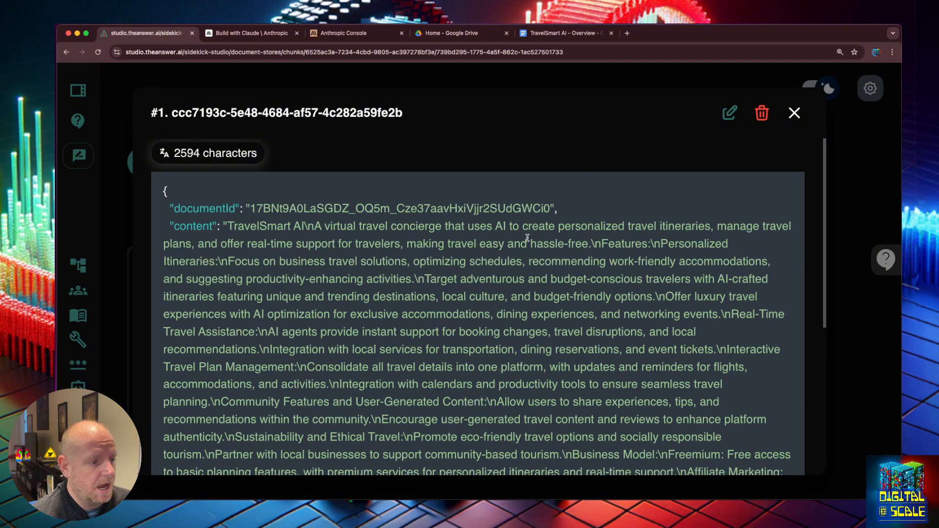
- Close the Travel Smart chunk and return to the document stores list
{"action": "scroll", "coordinate": [416, 284], "scroll_direction": "down", "scroll_amount": 5}
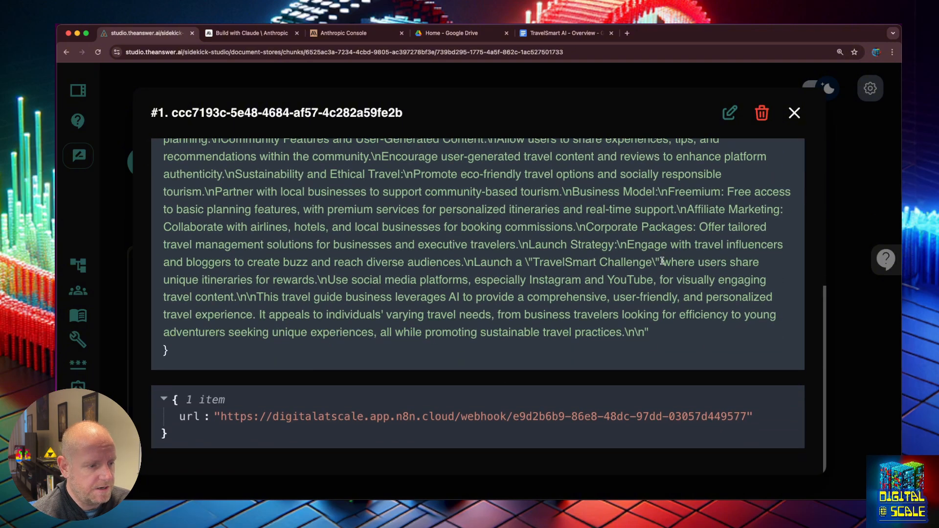
{"action": "left_click", "coordinate": [852, 265]}
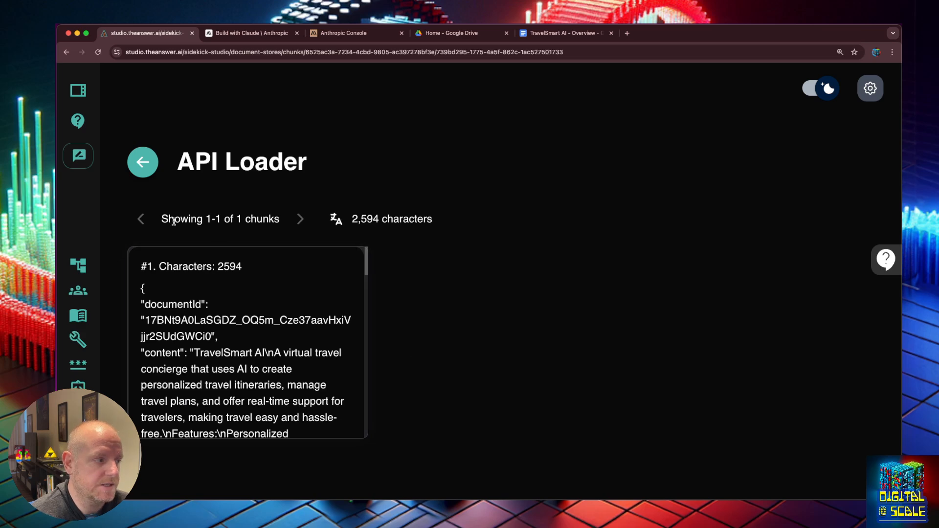
{"action": "left_click", "coordinate": [131, 169]}
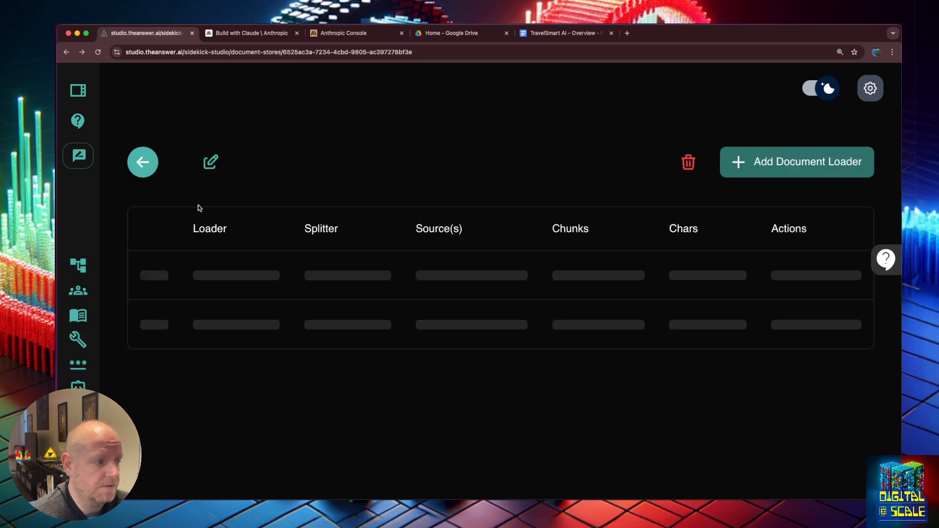
{"action": "left_click", "coordinate": [140, 172]}
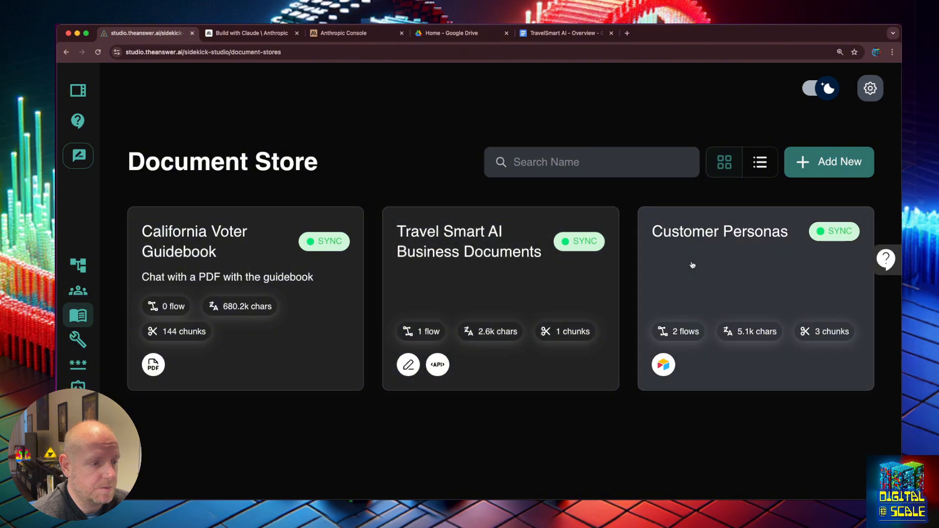
- Check the Customer Personas Airtable chunks, then open the Facebook Post Generator chatflow
{"action": "left_click", "coordinate": [691, 265]}
{"action": "left_click", "coordinate": [337, 350]}
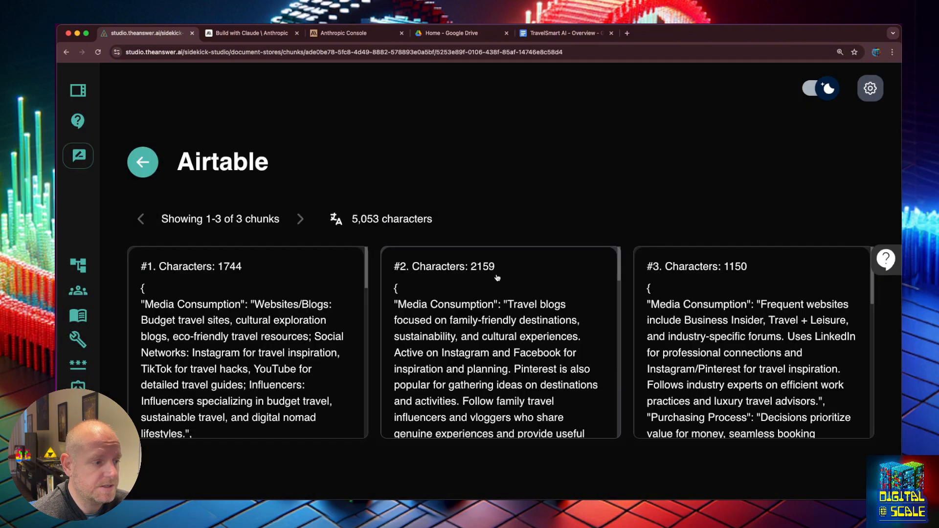
{"action": "left_click", "coordinate": [145, 166]}
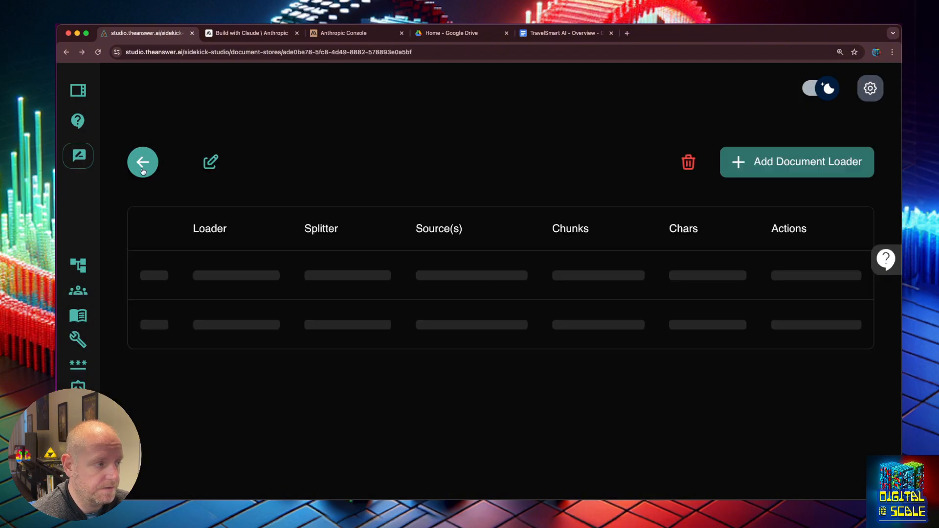
{"action": "left_click", "coordinate": [142, 168]}
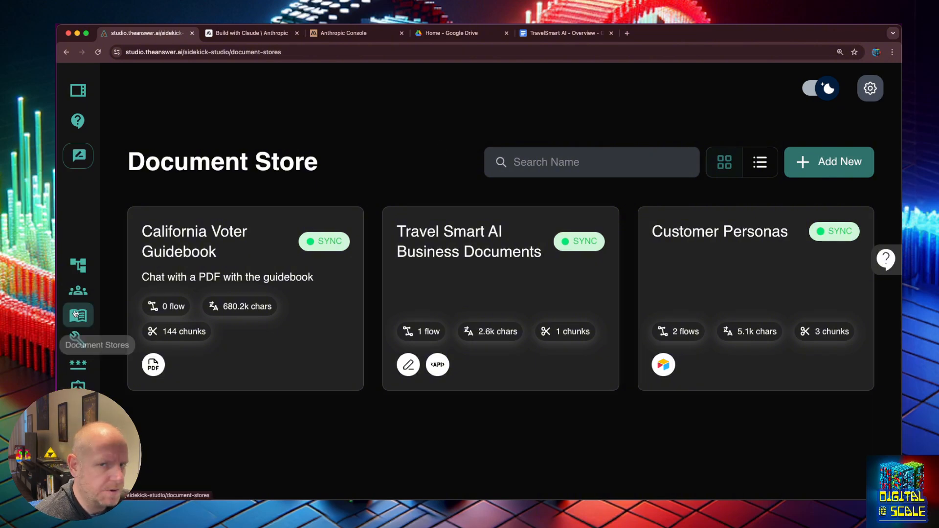
{"action": "left_click", "coordinate": [497, 155]}
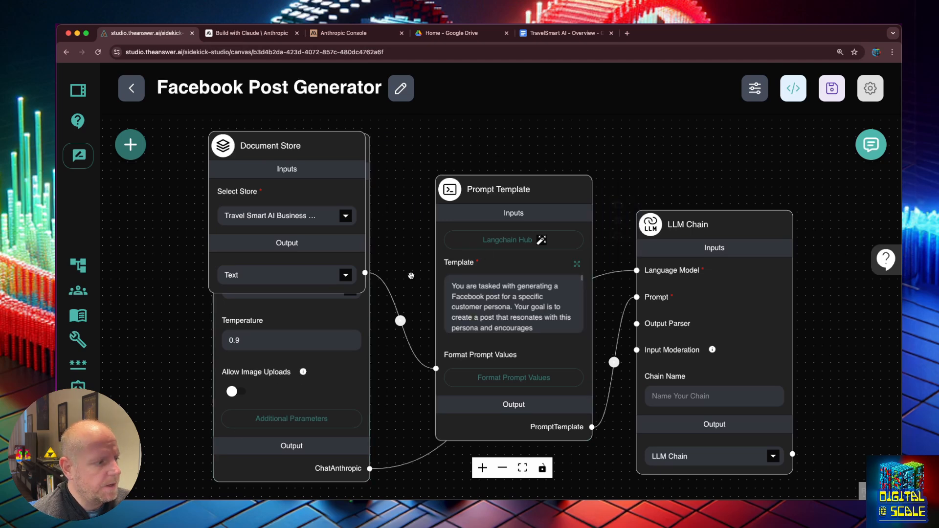
- Add a second Document Store node to the canvas, found by searching 'document'
{"action": "mouse_move", "coordinate": [330, 184]}
{"action": "left_click_drag", "start_coordinate": [330, 184], "coordinate": [331, 180]}
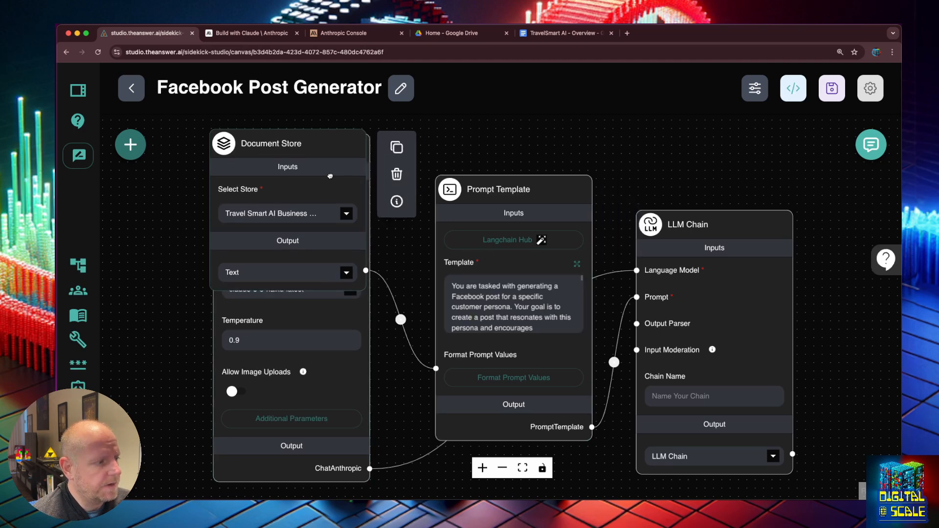
{"action": "left_click", "coordinate": [125, 147]}
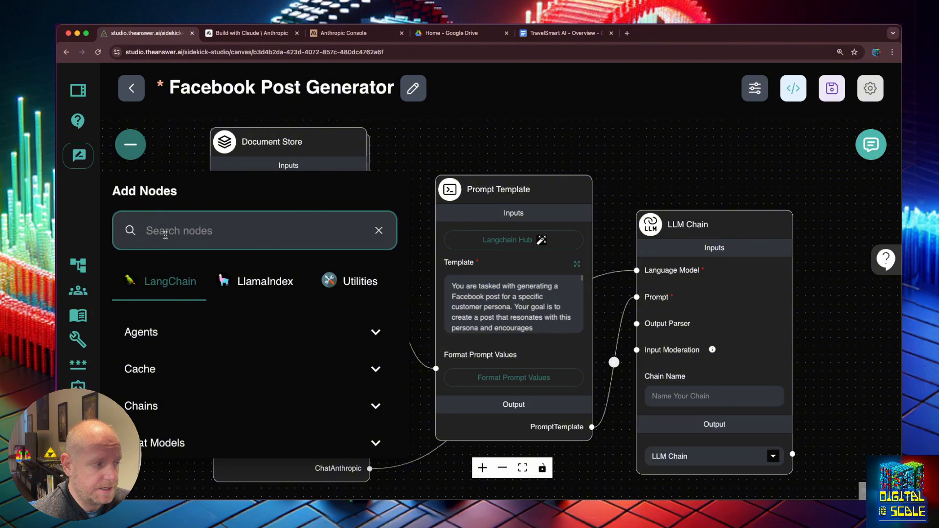
{"action": "type", "text": "document"}
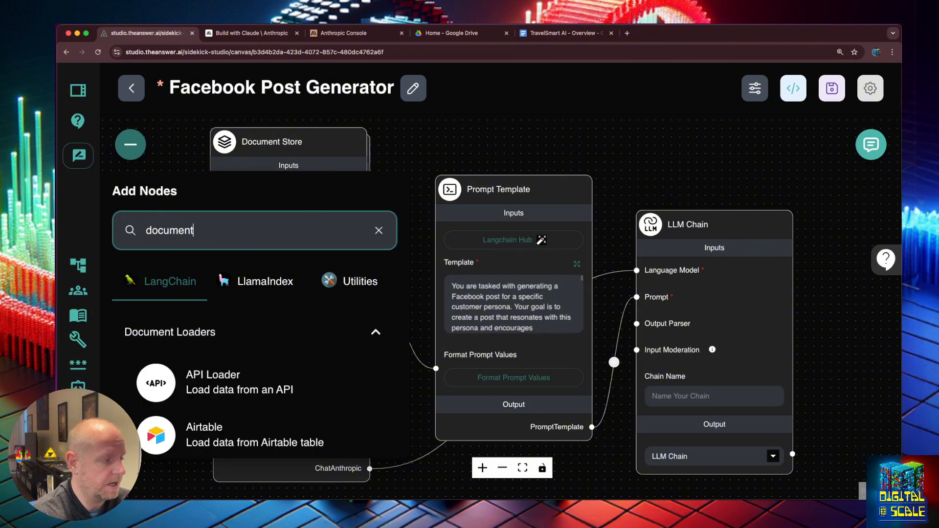
{"action": "scroll", "coordinate": [239, 402], "scroll_direction": "down", "scroll_amount": 5}
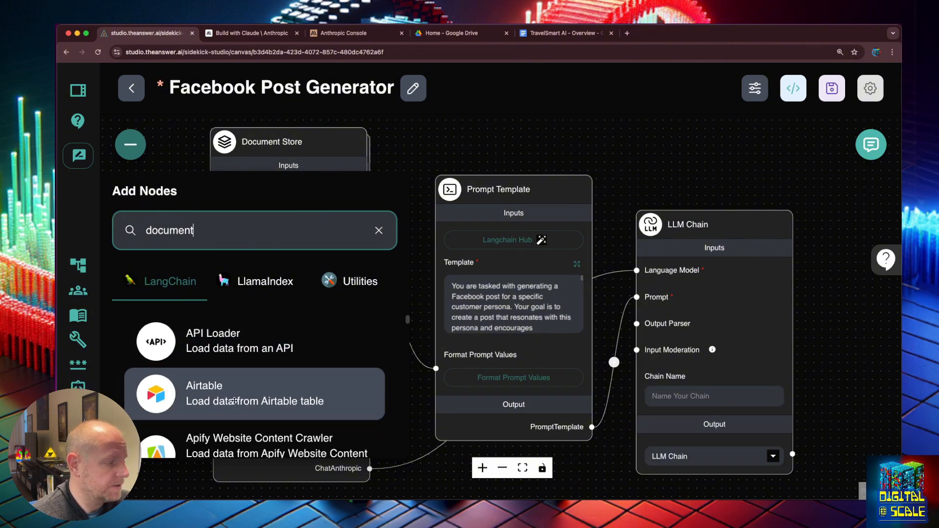
{"action": "scroll", "coordinate": [238, 401], "scroll_direction": "down", "scroll_amount": 5}
{"action": "scroll", "coordinate": [238, 391], "scroll_direction": "up", "scroll_amount": 4}
{"action": "left_click_drag", "start_coordinate": [235, 372], "coordinate": [292, 302]}
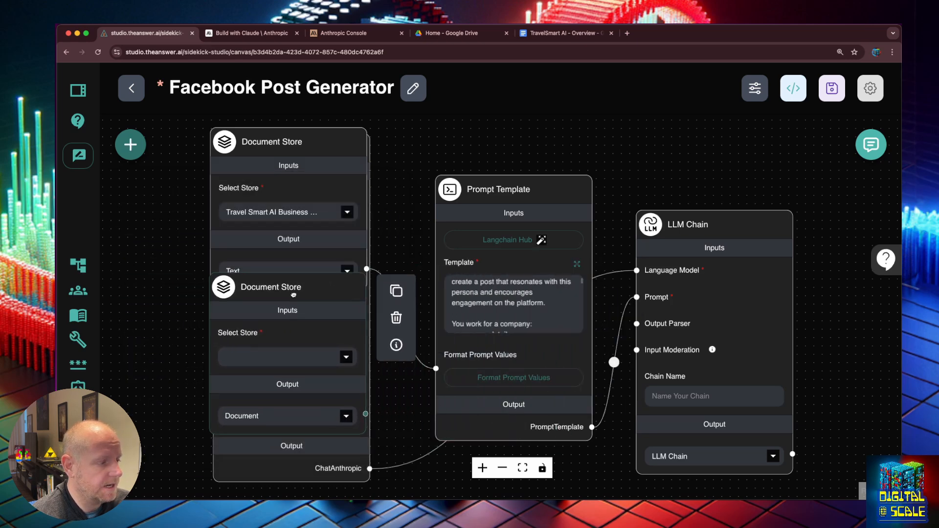
- Set the new node to Customer Personas with Text output, connect it to Format Prompt Values, and save
{"action": "left_click_drag", "start_coordinate": [346, 358], "coordinate": [345, 359]}
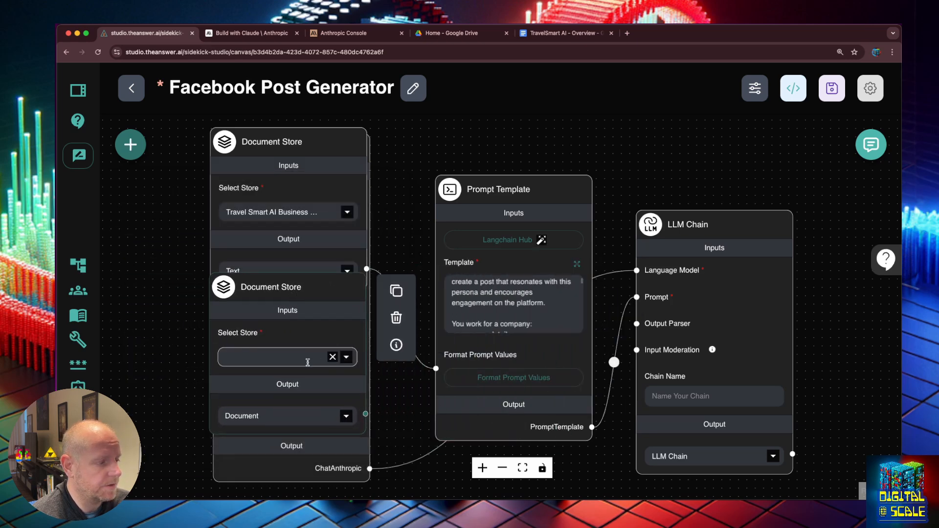
{"action": "left_click", "coordinate": [296, 418]}
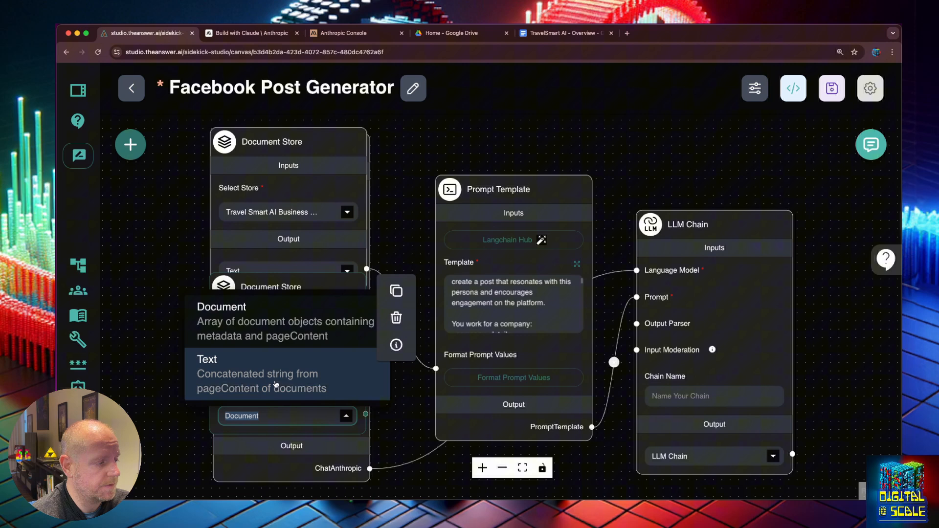
{"action": "left_click", "coordinate": [275, 384]}
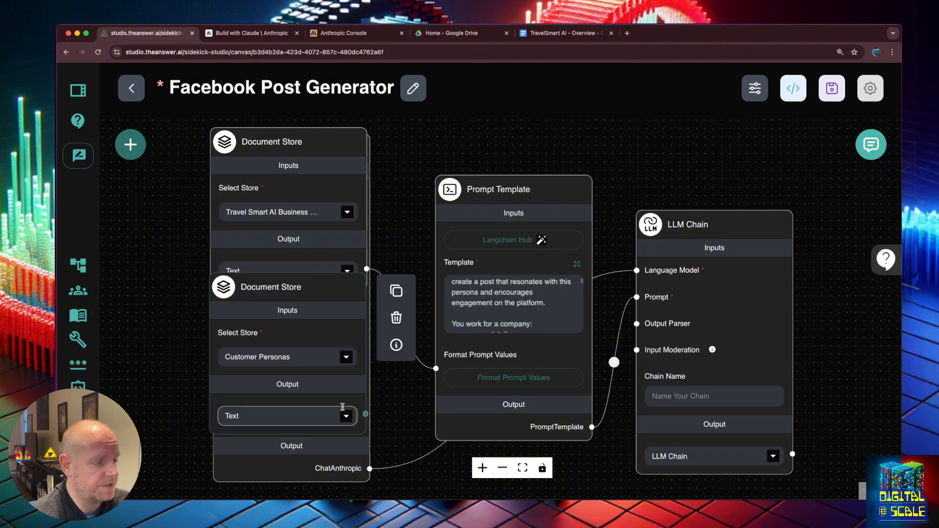
{"action": "left_click_drag", "start_coordinate": [367, 416], "coordinate": [435, 368]}
{"action": "left_click_drag", "start_coordinate": [273, 287], "coordinate": [274, 300]}
{"action": "left_click", "coordinate": [833, 82]}
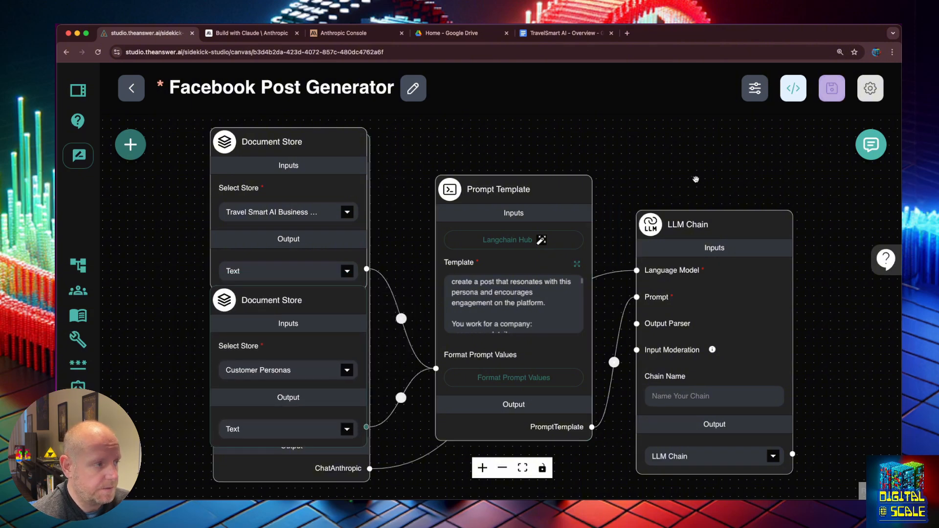
- Review the {PERSONA} placeholder in the full template editor, leaving it unchanged
{"action": "left_click", "coordinate": [577, 264]}
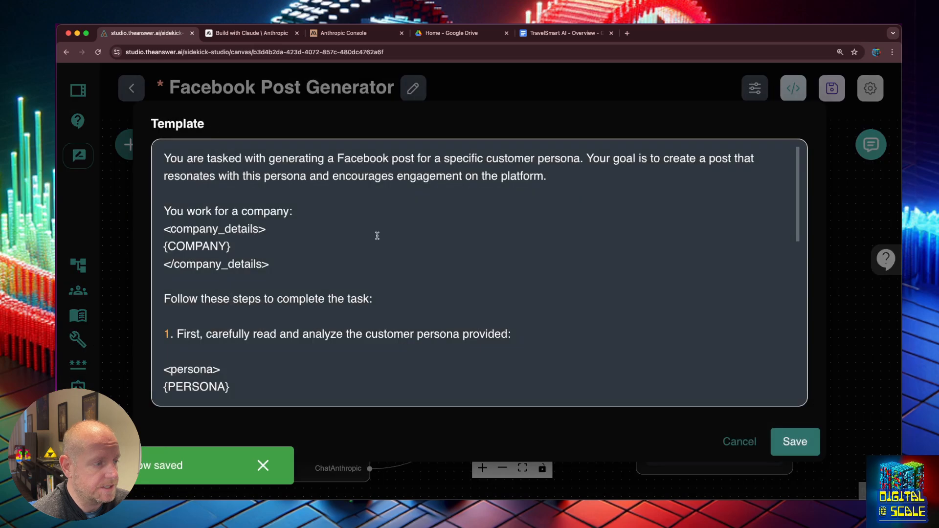
{"action": "scroll", "coordinate": [308, 228], "scroll_direction": "down", "scroll_amount": 3}
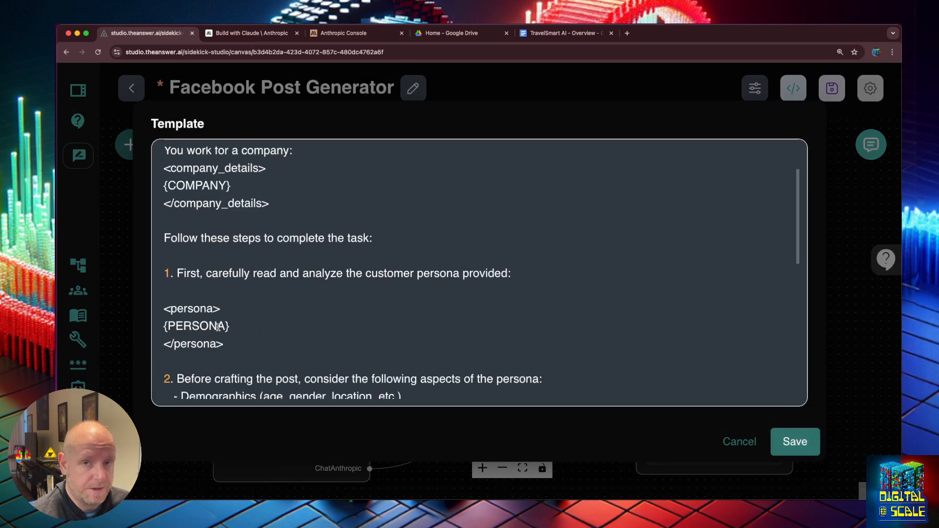
{"action": "key", "text": "Right"}
{"action": "key", "text": "Right"}
{"action": "key", "text": "Right"}
{"action": "type", "text": "S"}
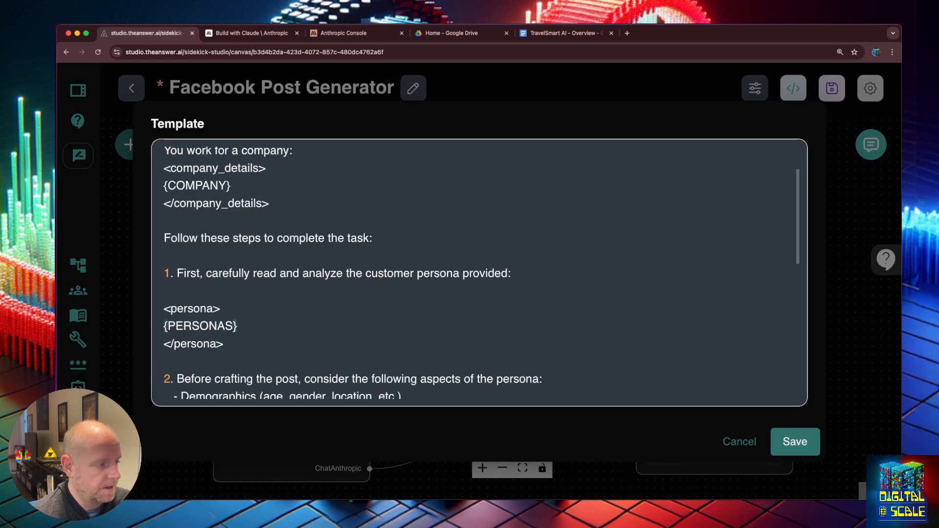
{"action": "key", "text": "BackSpace"}
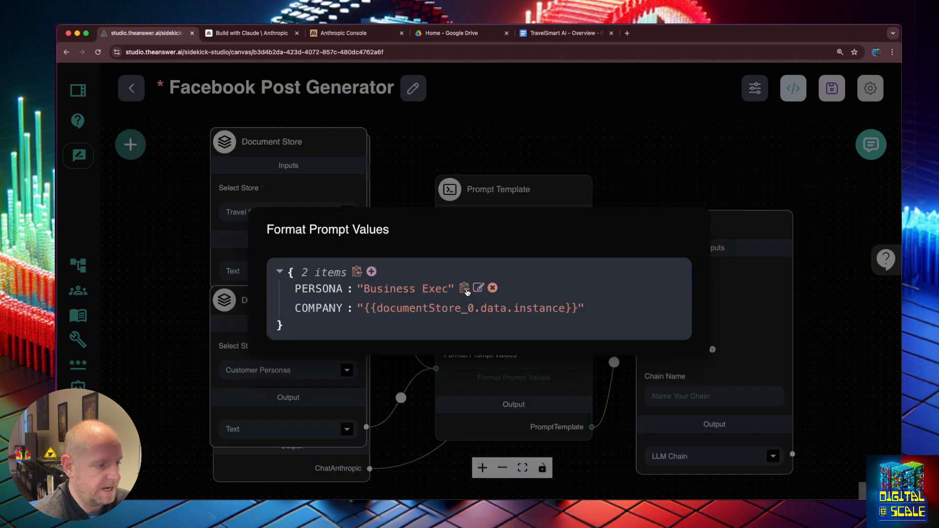
- Map PERSONA to the Customer Personas text, {{documentStore_1.data.instance}}
{"action": "left_click", "coordinate": [476, 291]}
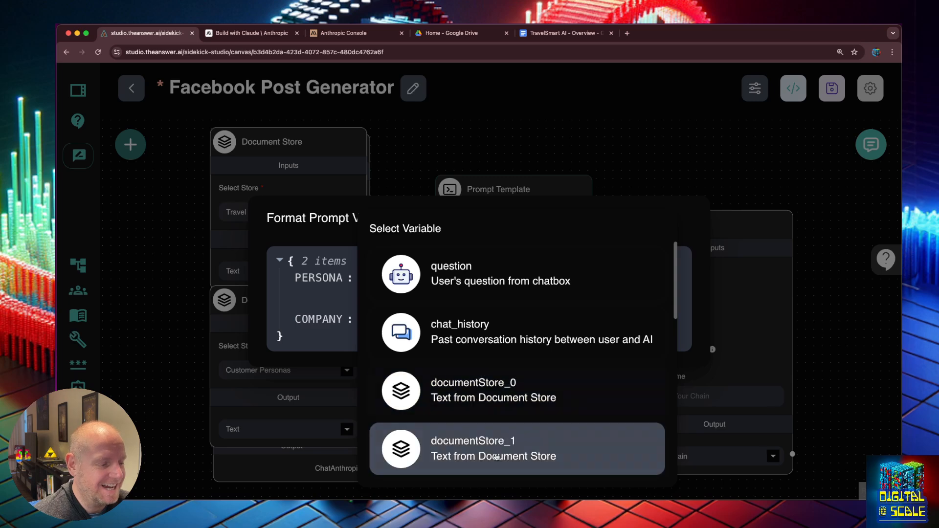
{"action": "left_click", "coordinate": [496, 456]}
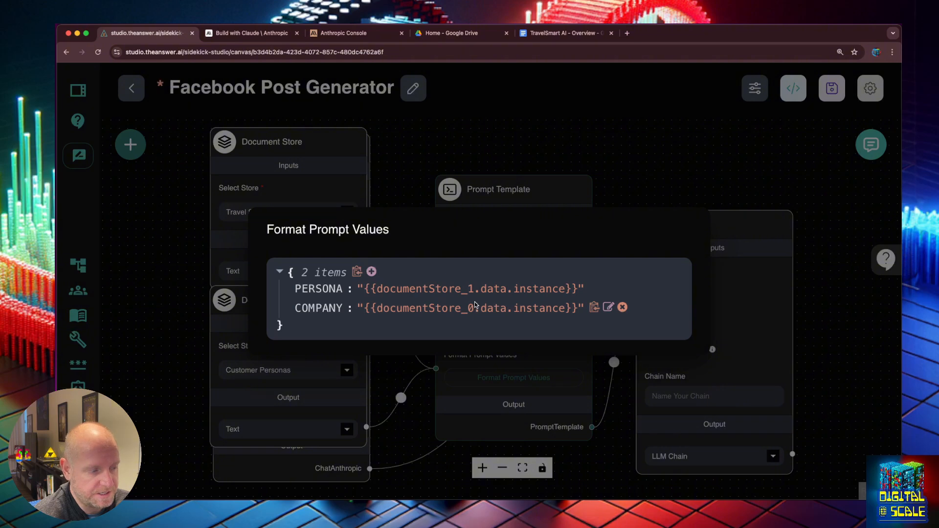
{"action": "left_click", "coordinate": [608, 188]}
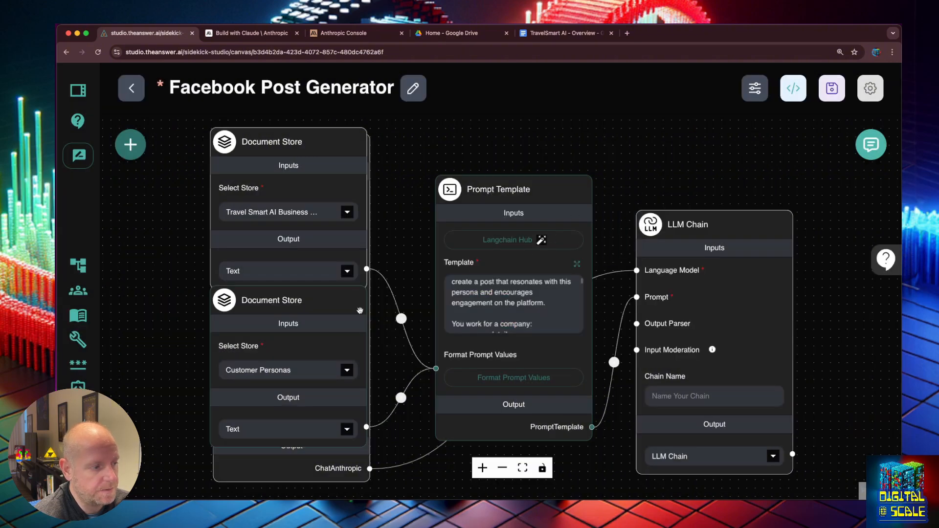
- Confirm the second Document Store node's id is documentStore_1 and save the chatflow
{"action": "mouse_move", "coordinate": [398, 359]}
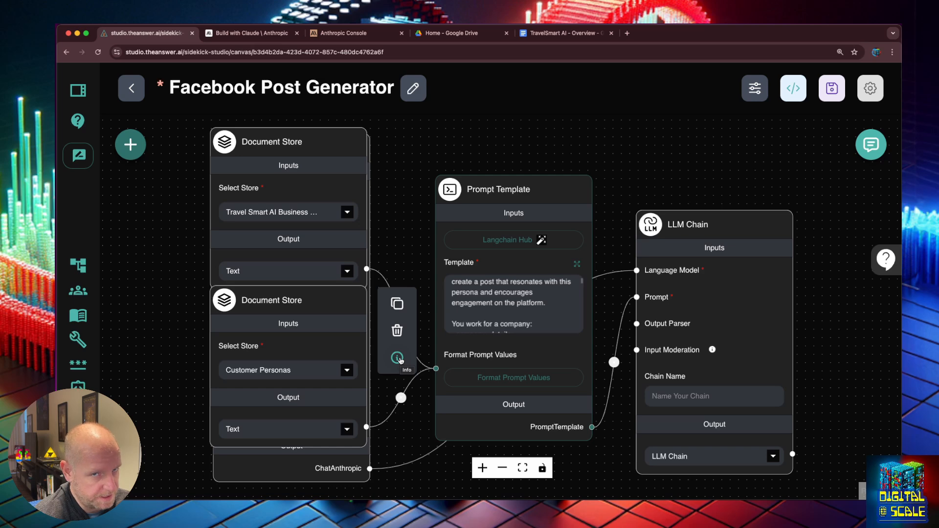
{"action": "left_click", "coordinate": [398, 358]}
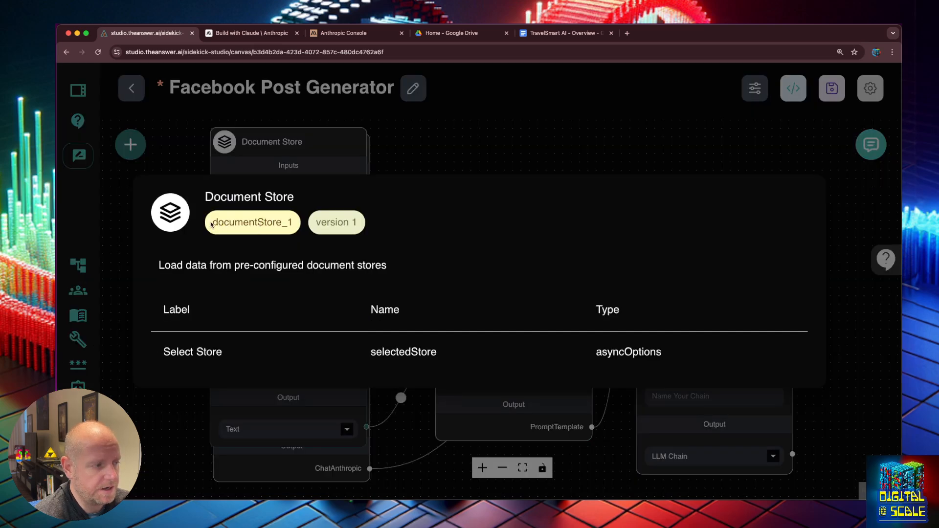
{"action": "left_click_drag", "start_coordinate": [214, 222], "coordinate": [278, 220]}
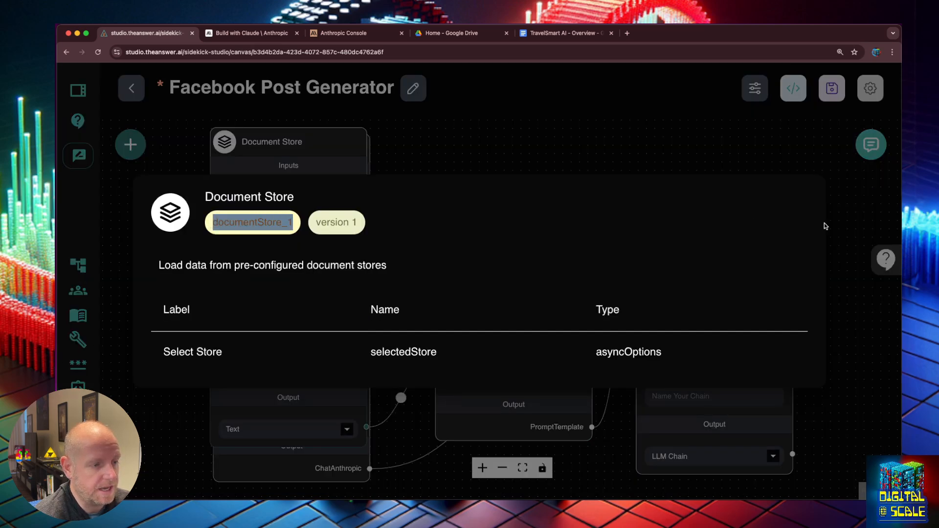
{"action": "left_click", "coordinate": [750, 151]}
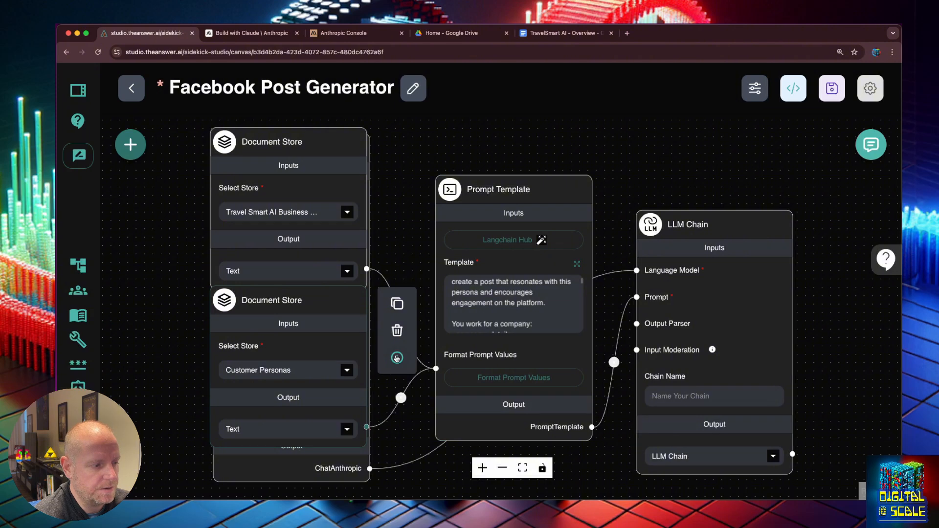
{"action": "left_click", "coordinate": [397, 356]}
{"action": "double_click", "coordinate": [259, 224]}
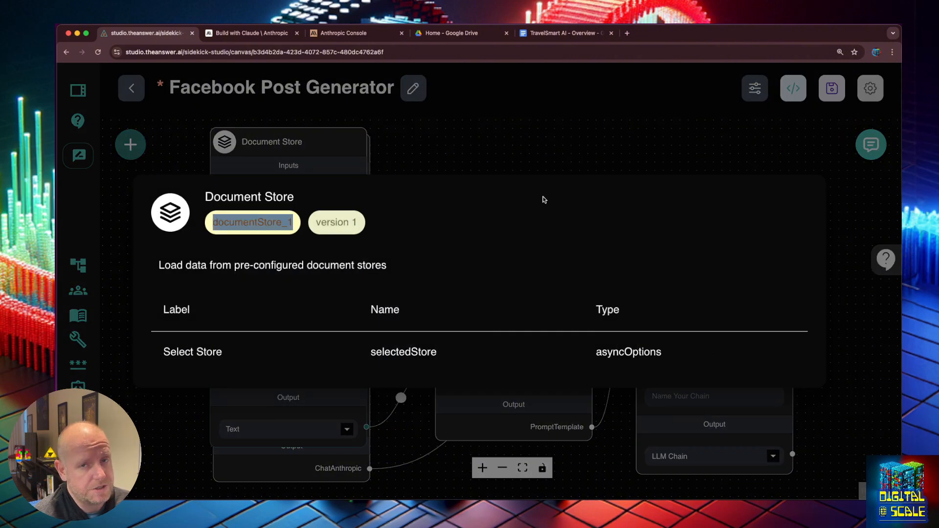
{"action": "left_click", "coordinate": [571, 138]}
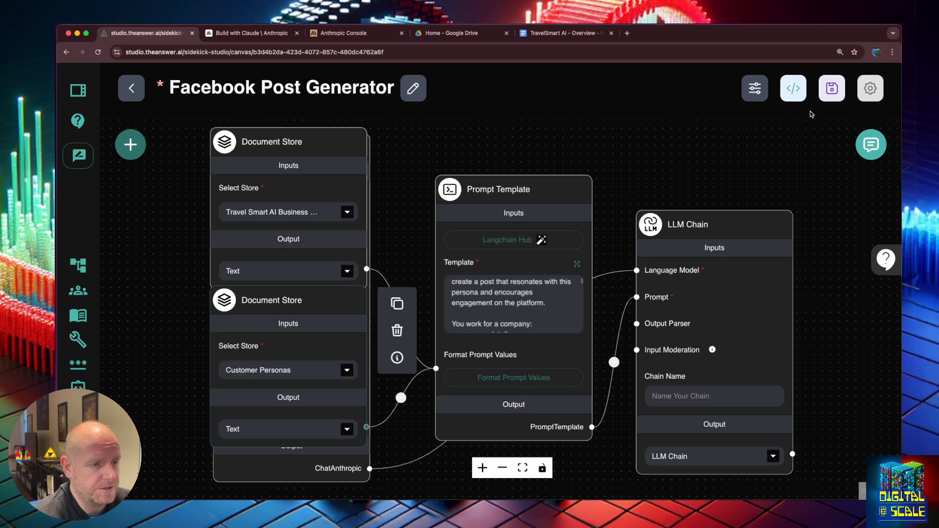
{"action": "left_click", "coordinate": [827, 93]}
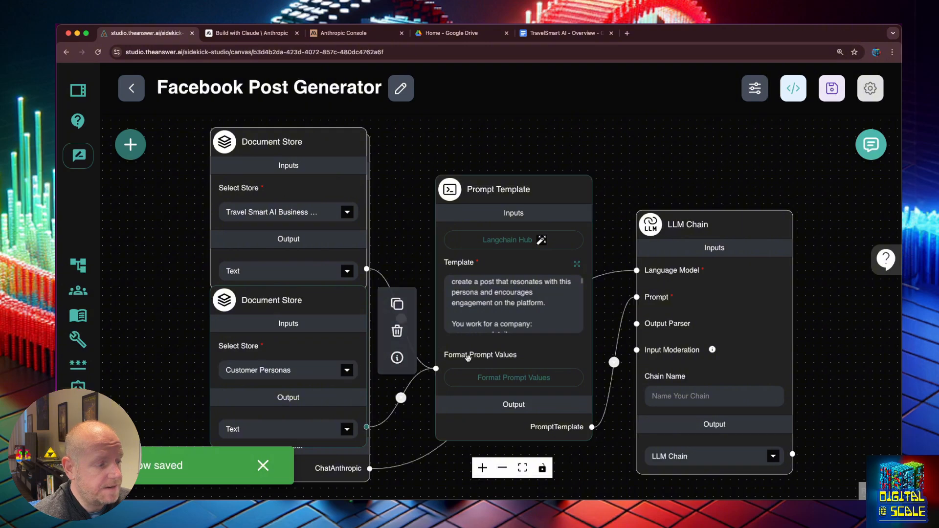
- Review the PERSONA and COMPANY mappings, then bring up the test chat
{"action": "left_click", "coordinate": [532, 380]}
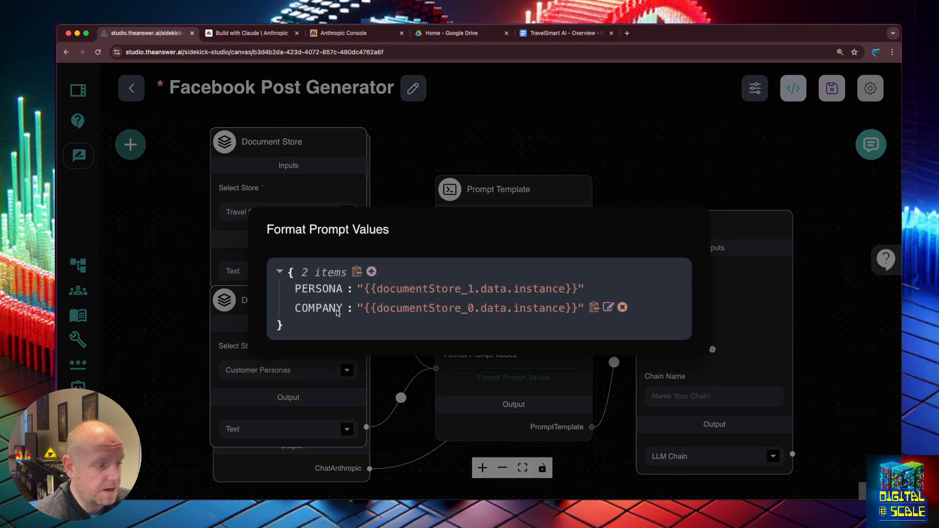
{"action": "left_click", "coordinate": [656, 161]}
{"action": "left_click", "coordinate": [870, 144]}
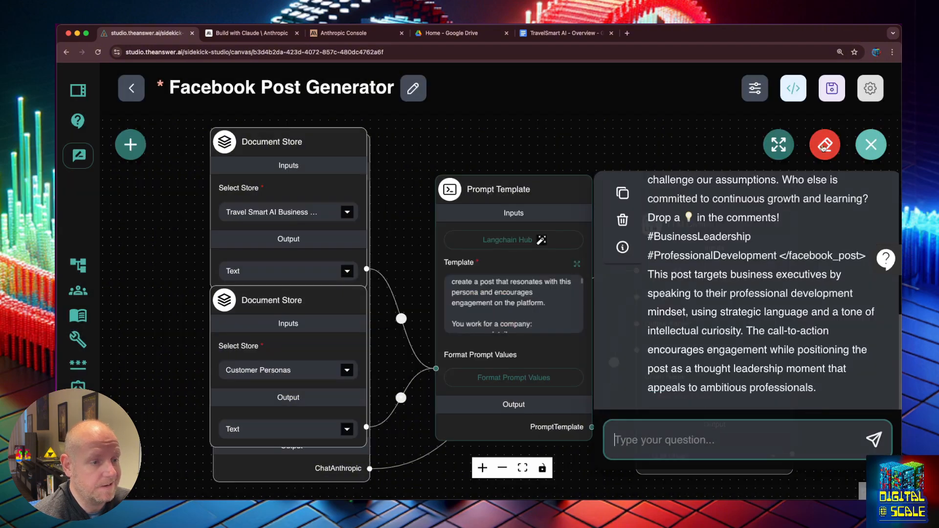
- Expand the test chat to full width and clear its history
{"action": "left_click", "coordinate": [779, 145]}
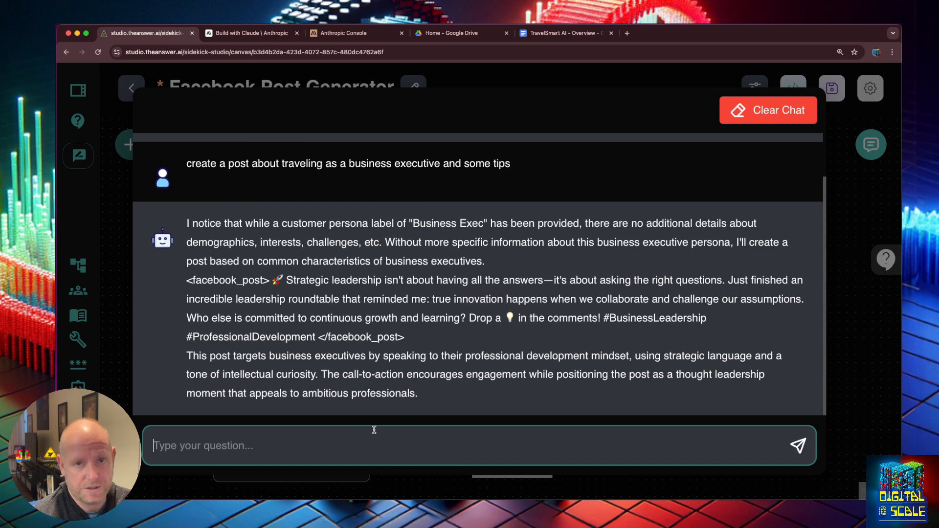
{"action": "left_click", "coordinate": [758, 111]}
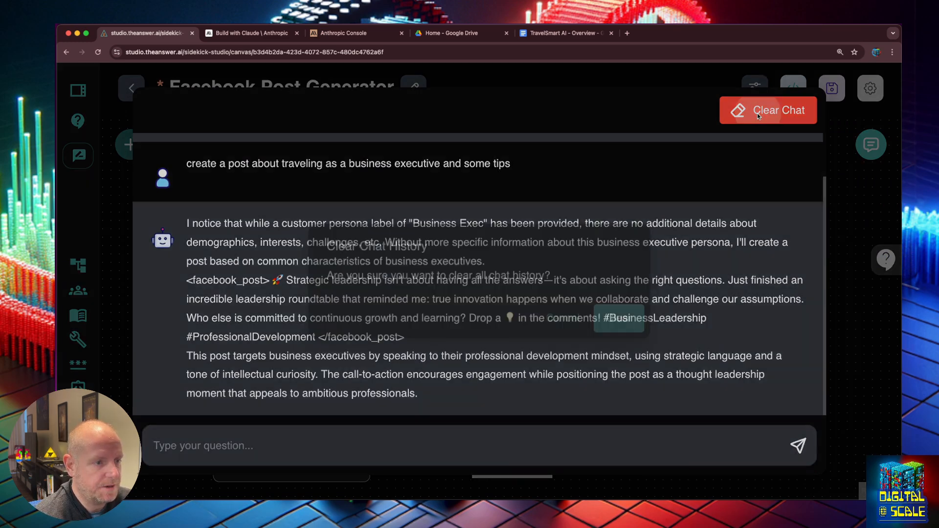
{"action": "left_click", "coordinate": [626, 309]}
- Send 'I want to create a post about travel tips for the business exec'
{"action": "type", "text": "I want to"}
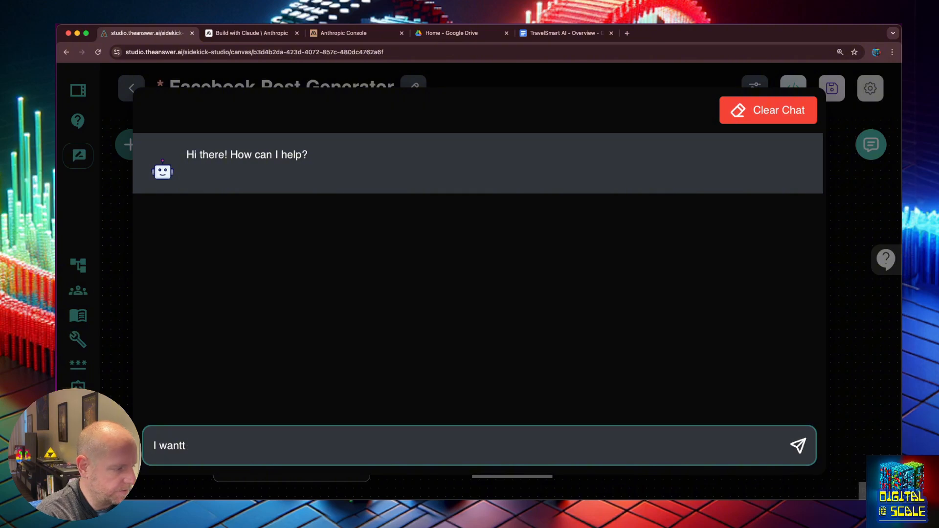
{"action": "type", "text": " create "}
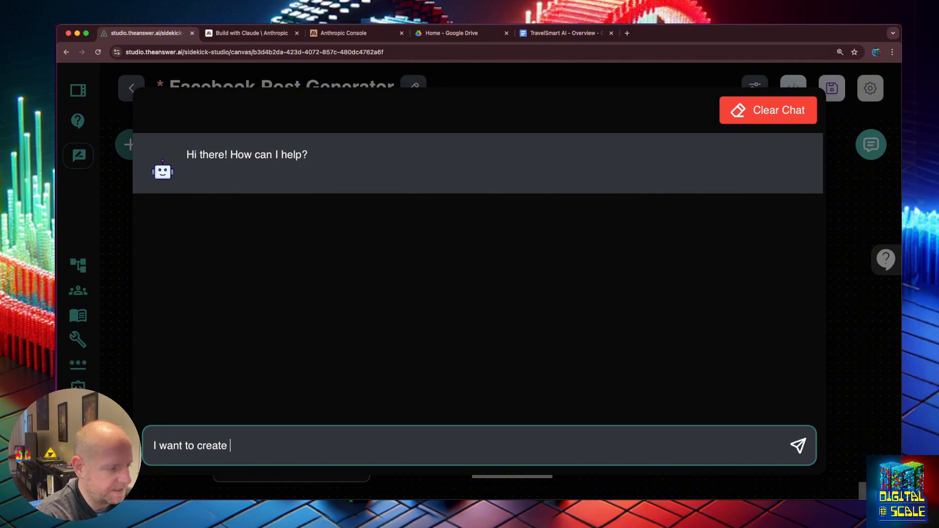
{"action": "type", "text": "a post about "}
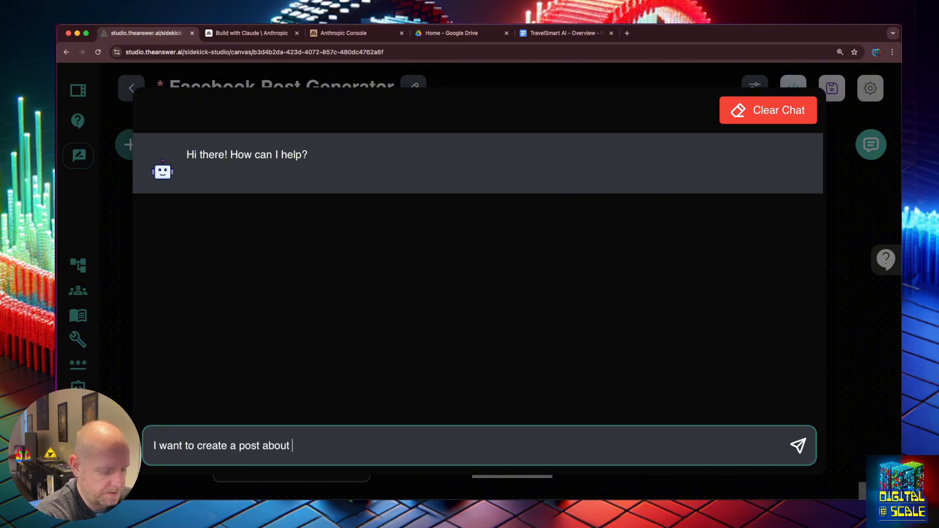
{"action": "type", "text": "travel tips for the bus"}
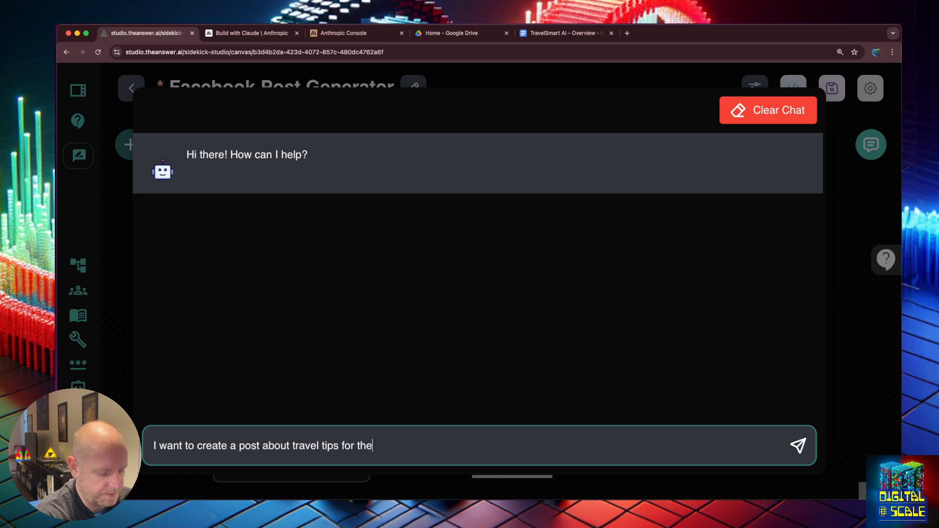
{"action": "type", "text": "iness exec"}
{"action": "key", "text": "Return"}
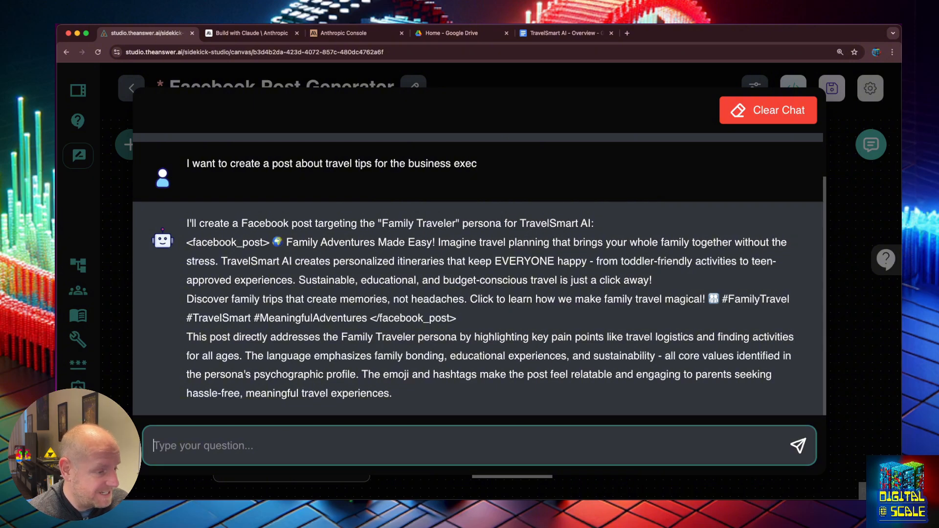
- Send 'I asked you to generate a post targeted towards the business exec'
{"action": "type", "text": "I aske"}
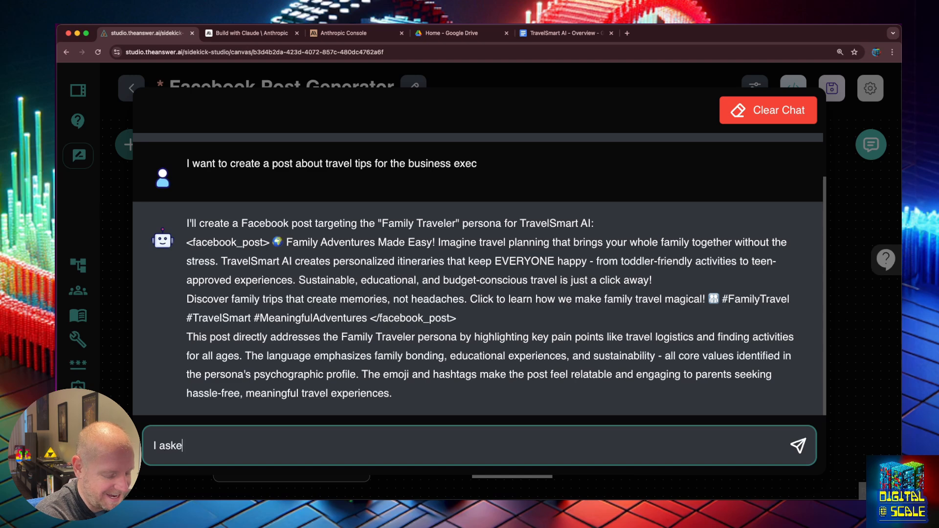
{"action": "type", "text": "d you to g"}
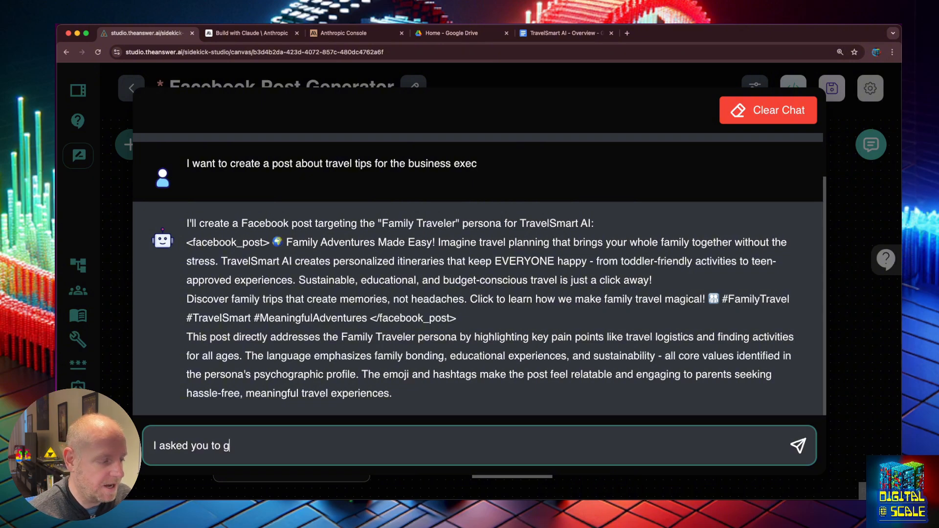
{"action": "type", "text": "enerate a "}
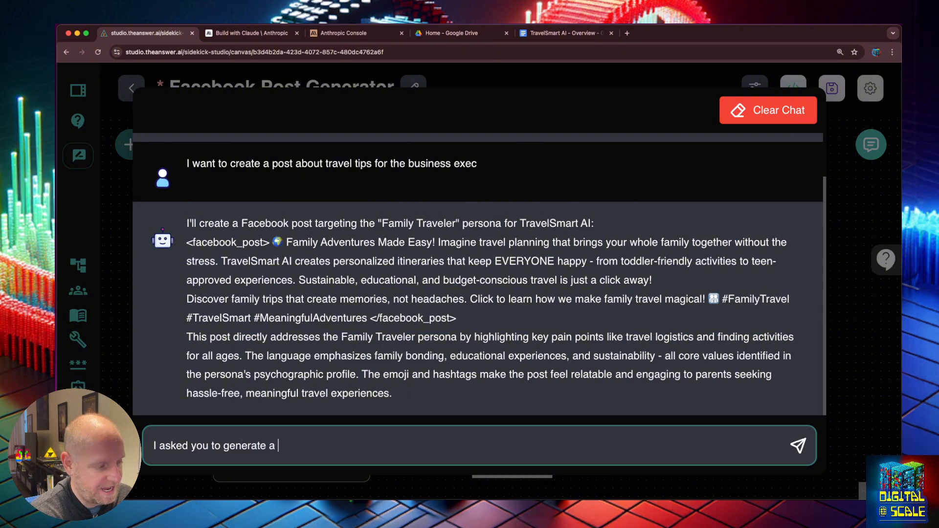
{"action": "type", "text": "post targeted t"}
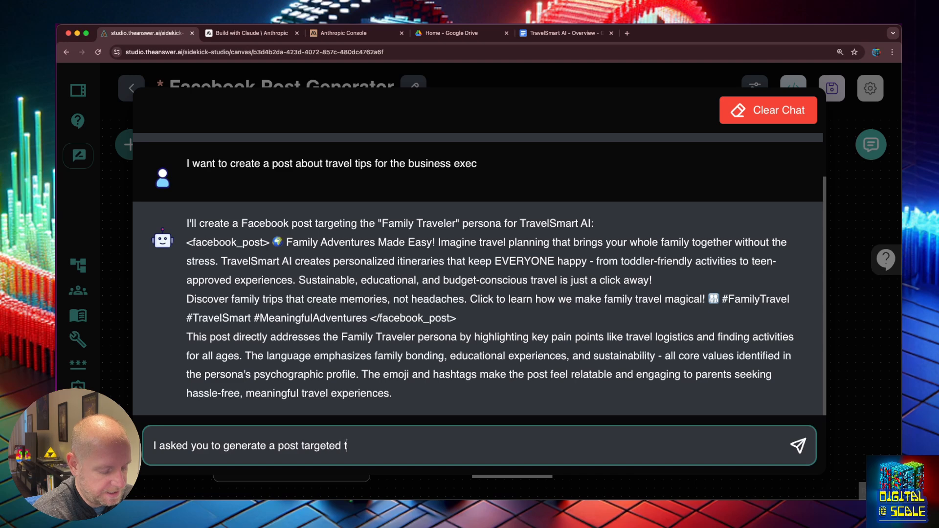
{"action": "type", "text": "owards the business exec"}
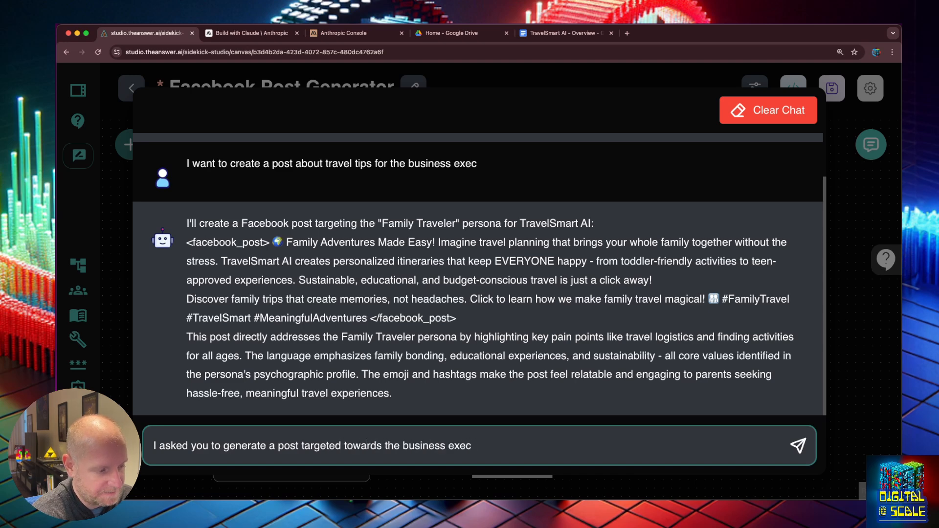
{"action": "key", "text": "Return"}
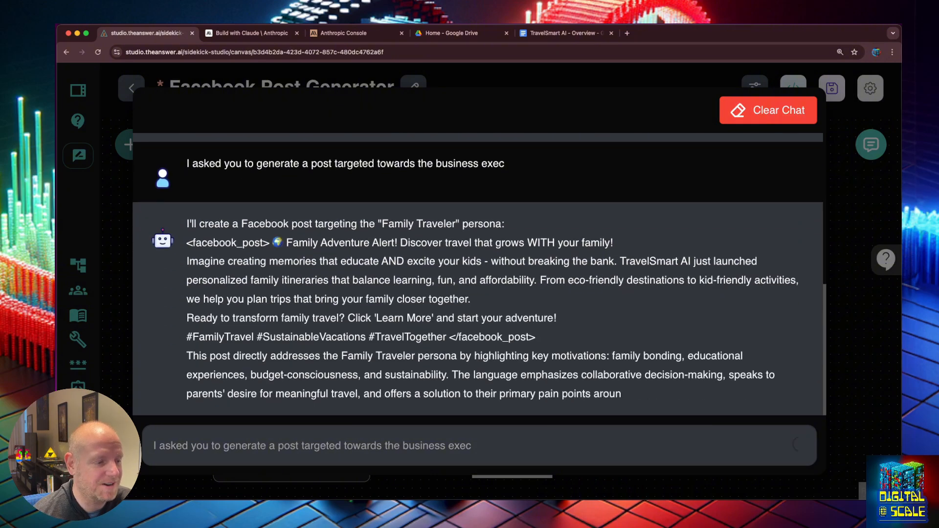
- Clear the chat history and close the chat panel
{"action": "left_click", "coordinate": [768, 110]}
{"action": "left_click", "coordinate": [605, 319]}
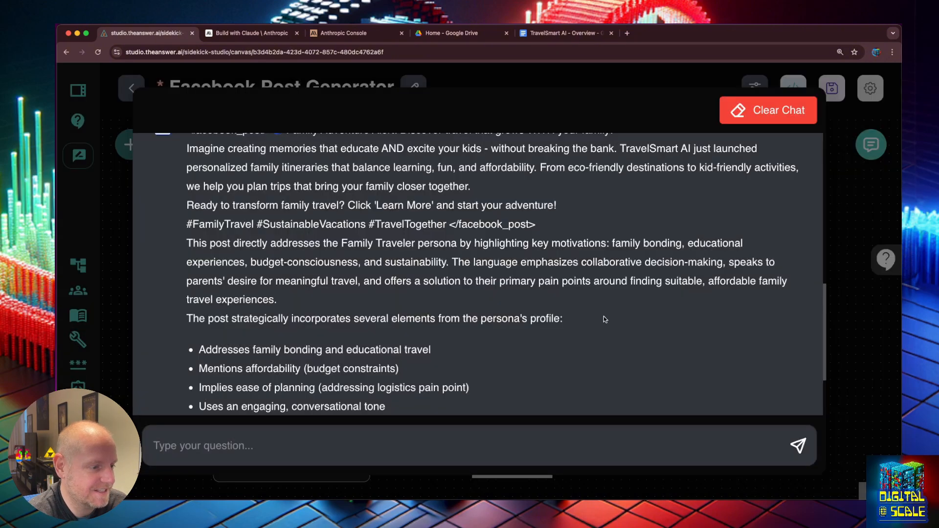
{"action": "left_click", "coordinate": [846, 251]}
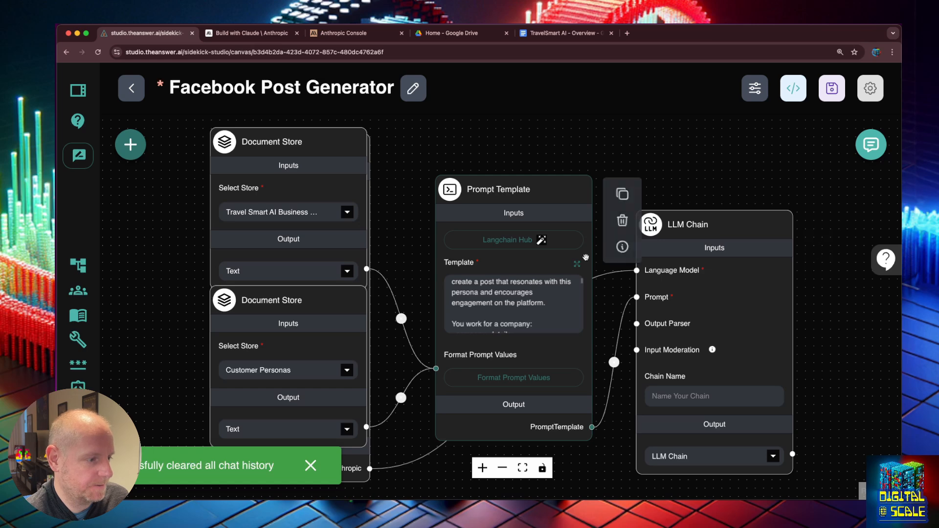
- Reword the template's first sentence to say the user will provide the persona
{"action": "left_click", "coordinate": [577, 263]}
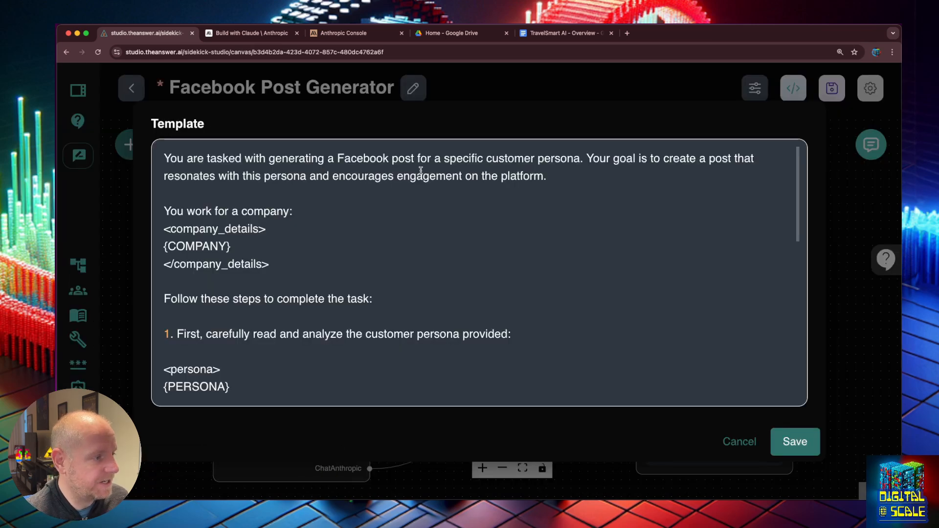
{"action": "left_click", "coordinate": [582, 164]}
{"action": "type", "text": "th"}
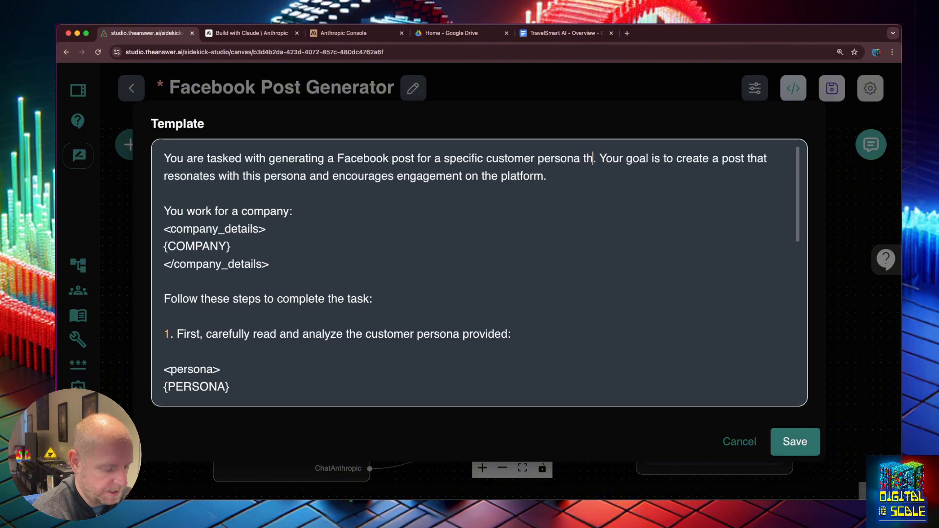
{"action": "type", "text": "a the user will p"}
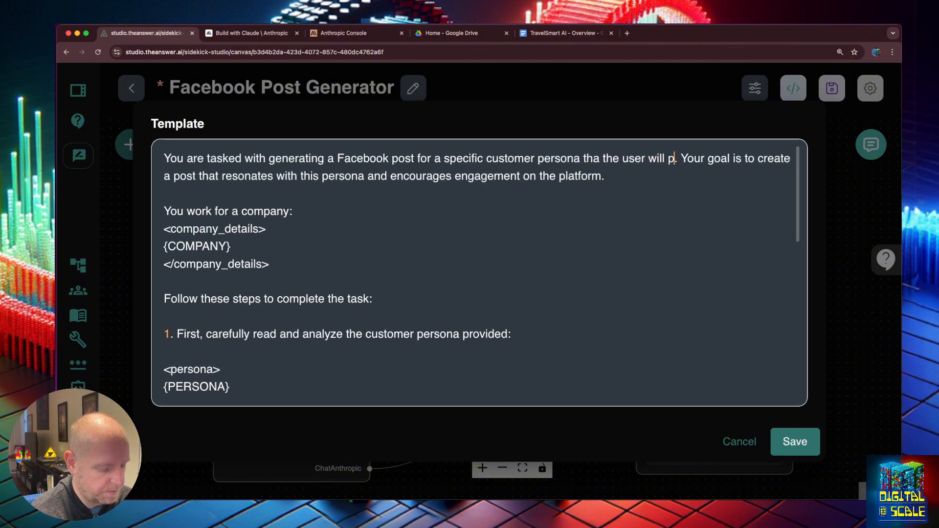
{"action": "type", "text": "rovide"}
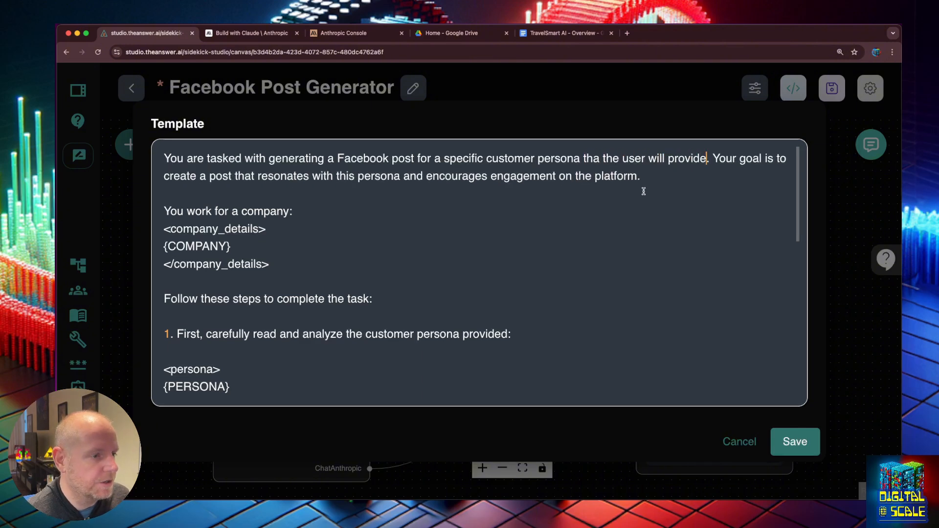
{"action": "left_click", "coordinate": [662, 183]}
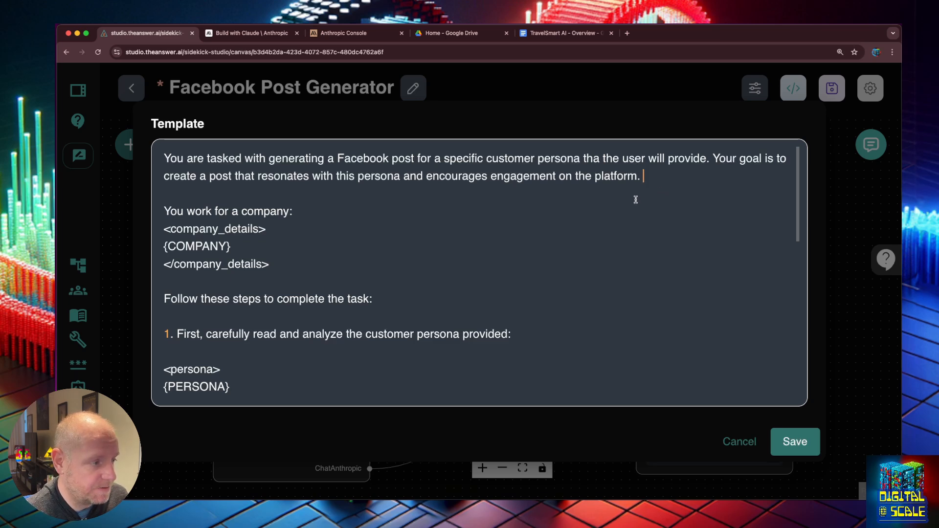
{"action": "scroll", "coordinate": [452, 296], "scroll_direction": "down", "scroll_amount": 1}
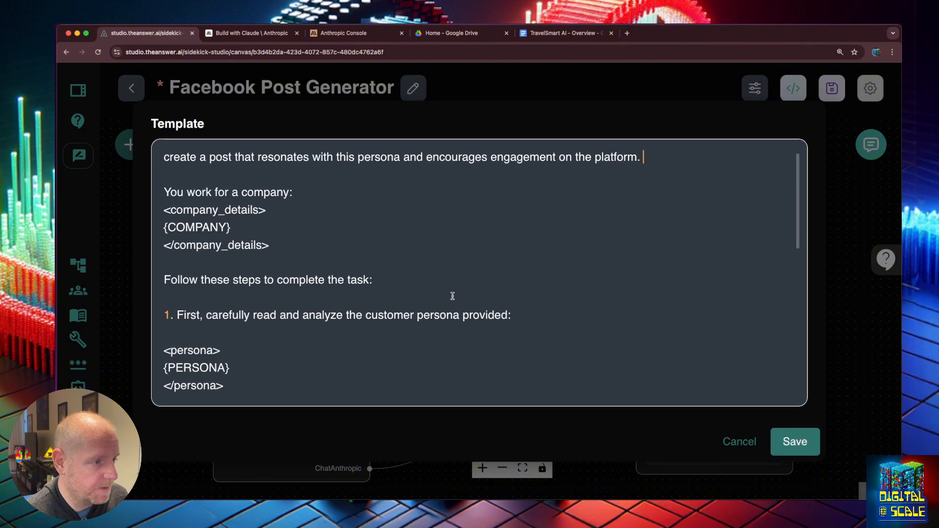
{"action": "scroll", "coordinate": [452, 295], "scroll_direction": "down", "scroll_amount": 1}
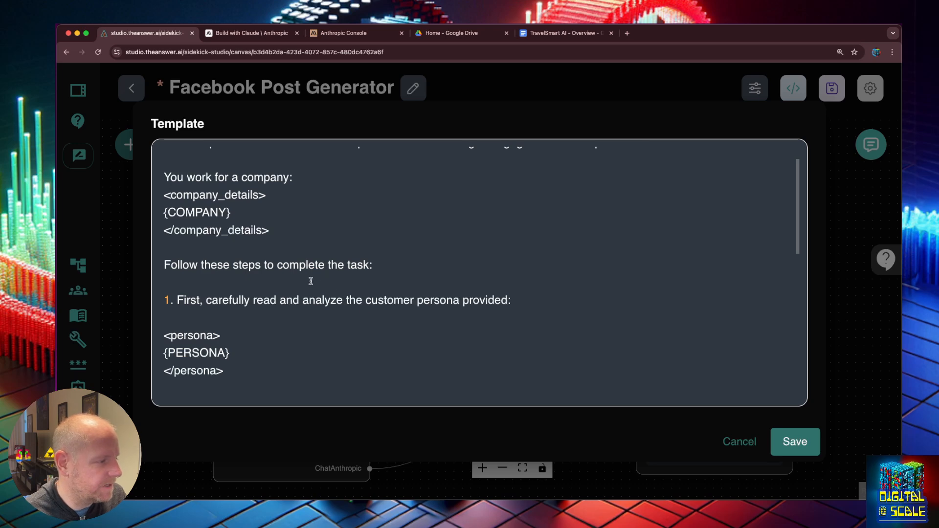
- Make step 1 target the company's personas, rename the tags to personas/{PERSONAS}, and save
{"action": "left_click", "coordinate": [324, 297]}
{"action": "left_click", "coordinate": [366, 301]}
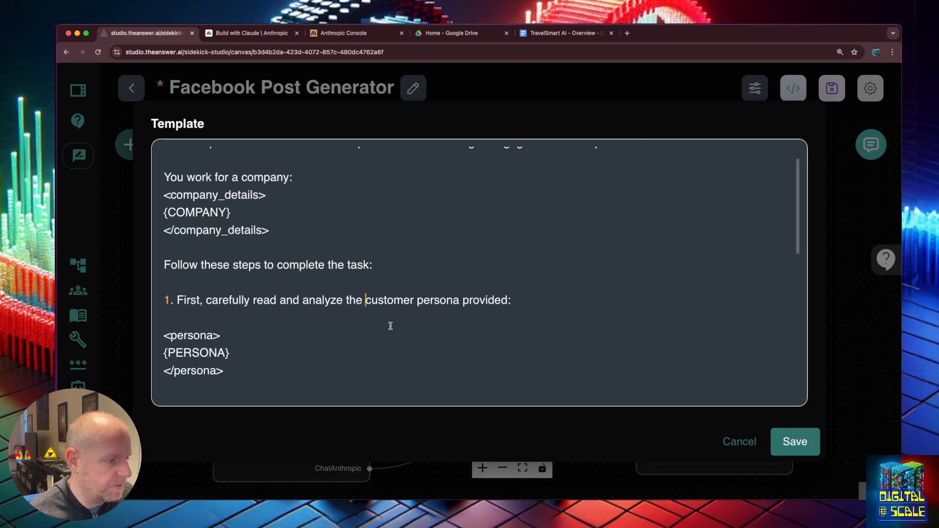
{"action": "left_click", "coordinate": [459, 298]}
{"action": "key", "text": "alt+shift+Right"}
{"action": "type", "text": "s tha "}
{"action": "type", "text": "t the company is "}
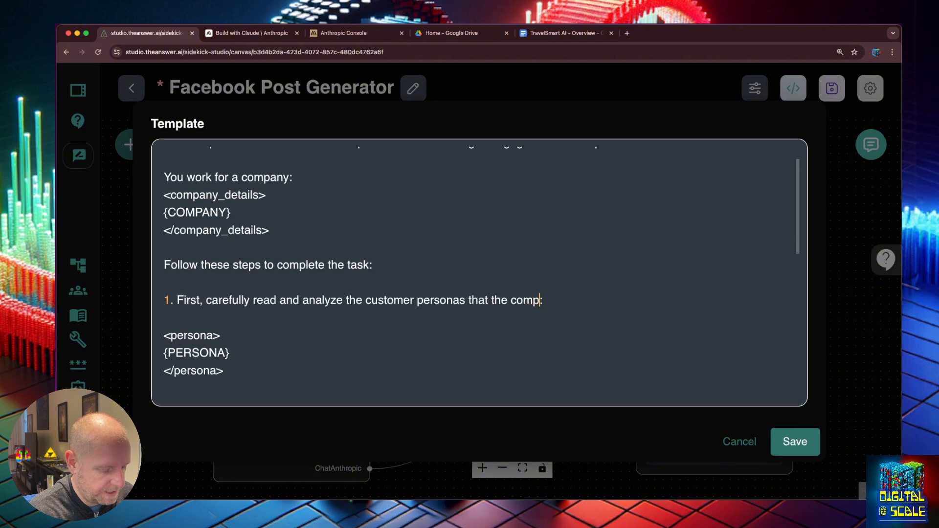
{"action": "type", "text": "targeting"}
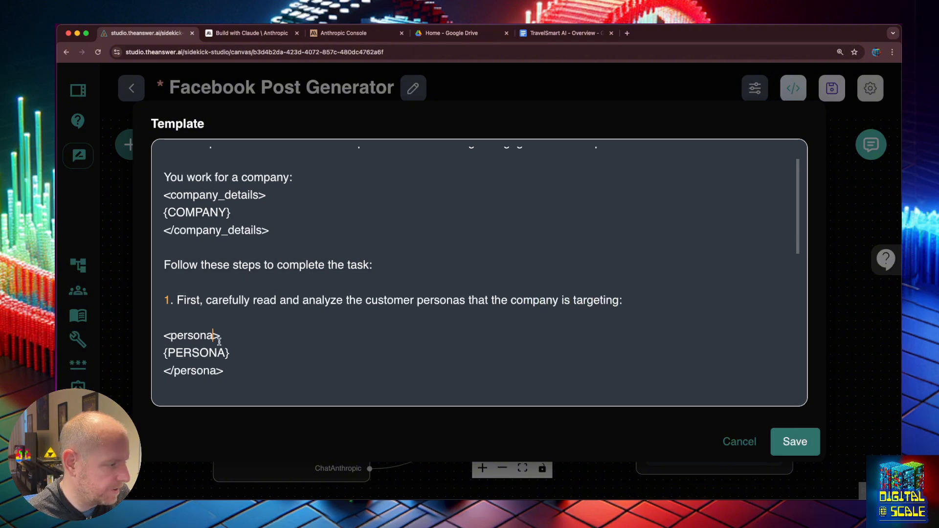
{"action": "type", "text": "s"}
{"action": "left_click", "coordinate": [218, 371]}
{"action": "type", "text": "sS"}
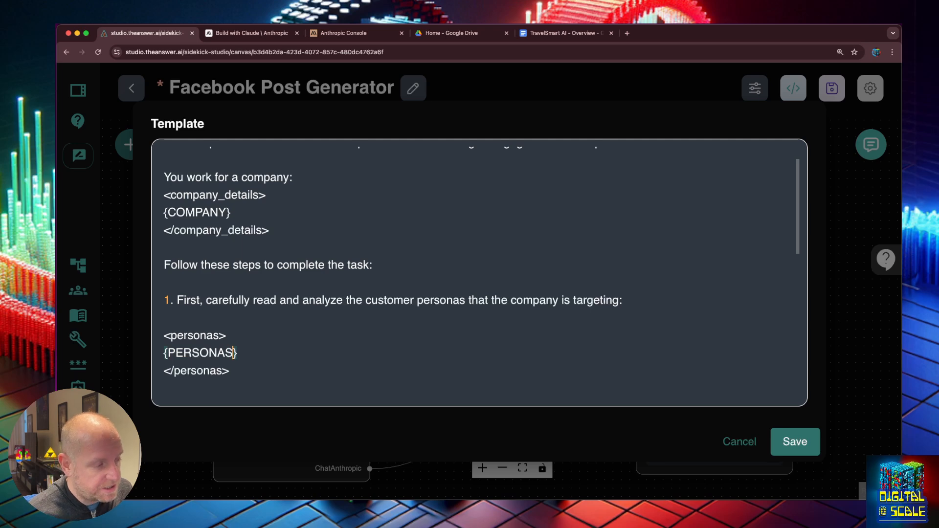
{"action": "double_click", "coordinate": [223, 349]}
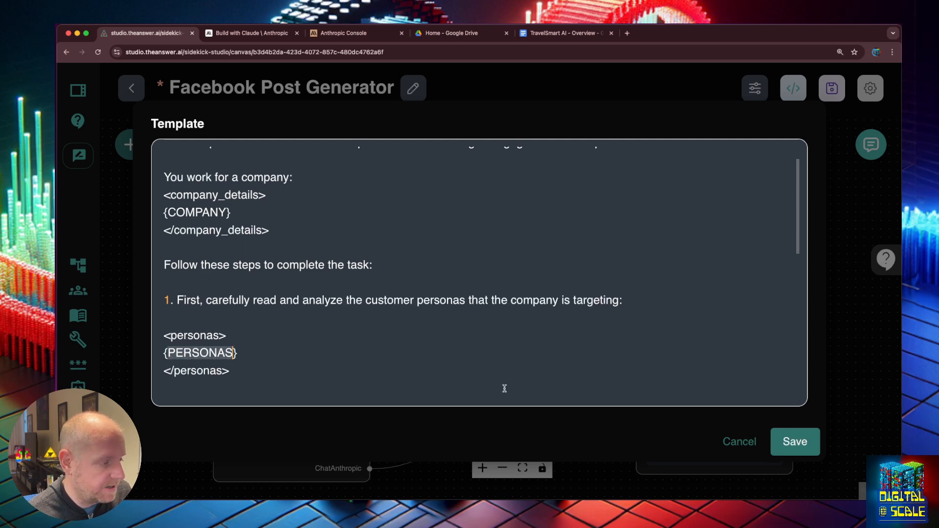
{"action": "left_click", "coordinate": [795, 442]}
{"action": "left_click", "coordinate": [832, 88]}
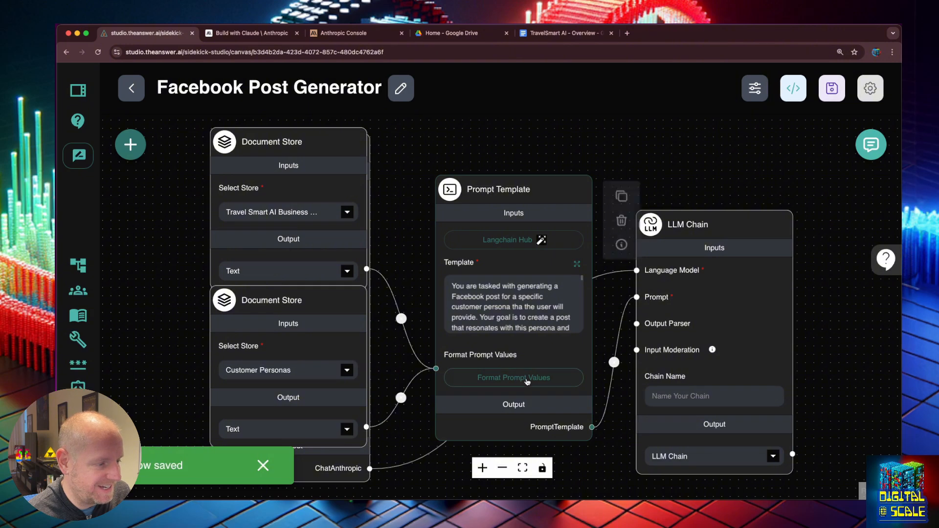
- Replace the PERSONA prompt value with a new PERSONAS key mapped to documentStore_0's text
{"action": "left_click", "coordinate": [527, 380]}
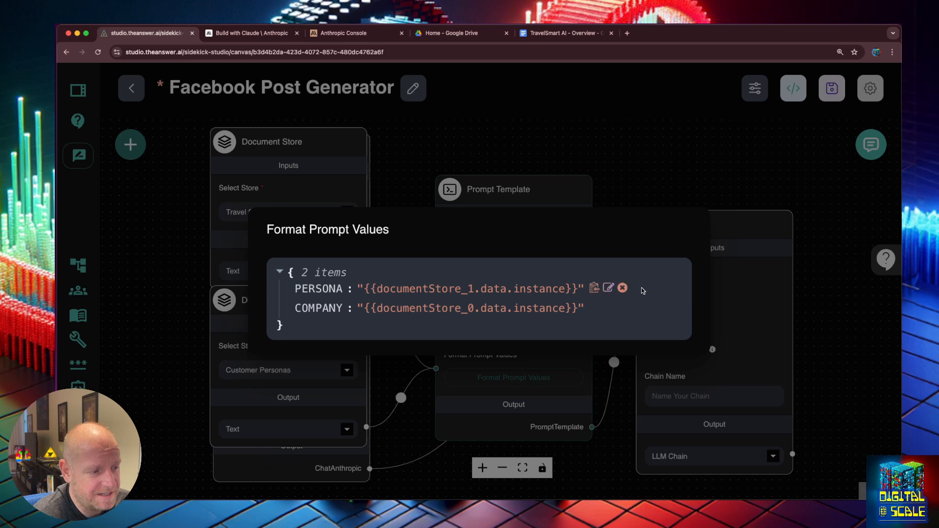
{"action": "left_click", "coordinate": [622, 287]}
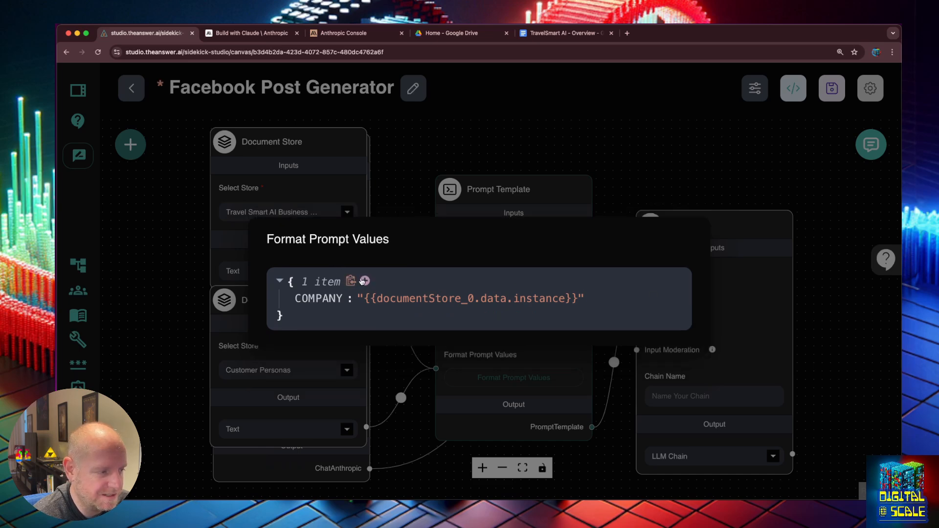
{"action": "left_click", "coordinate": [364, 281]}
{"action": "type", "text": "PERSONAS"}
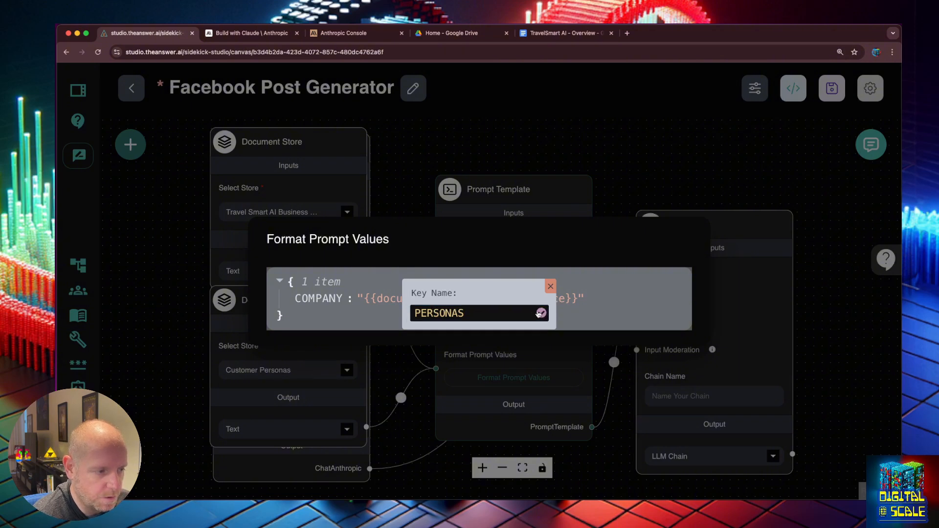
{"action": "left_click", "coordinate": [541, 313]}
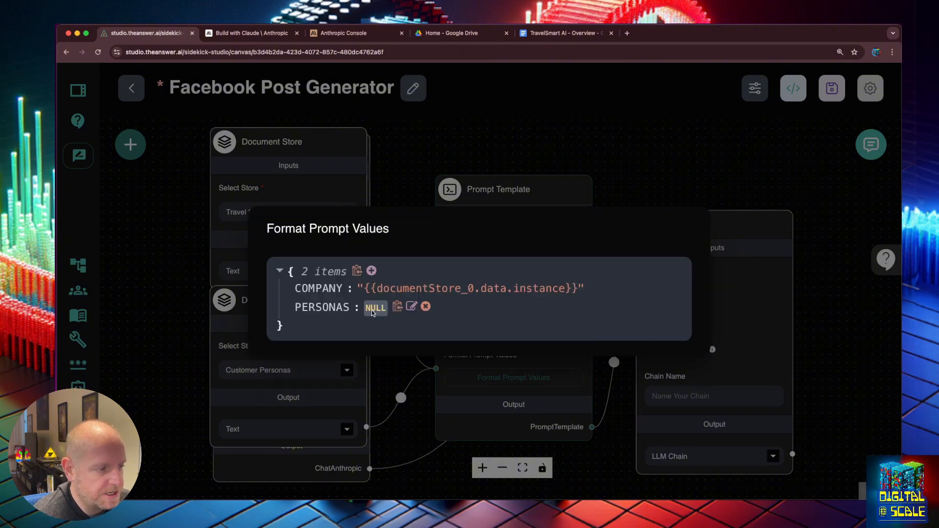
{"action": "left_click", "coordinate": [414, 306]}
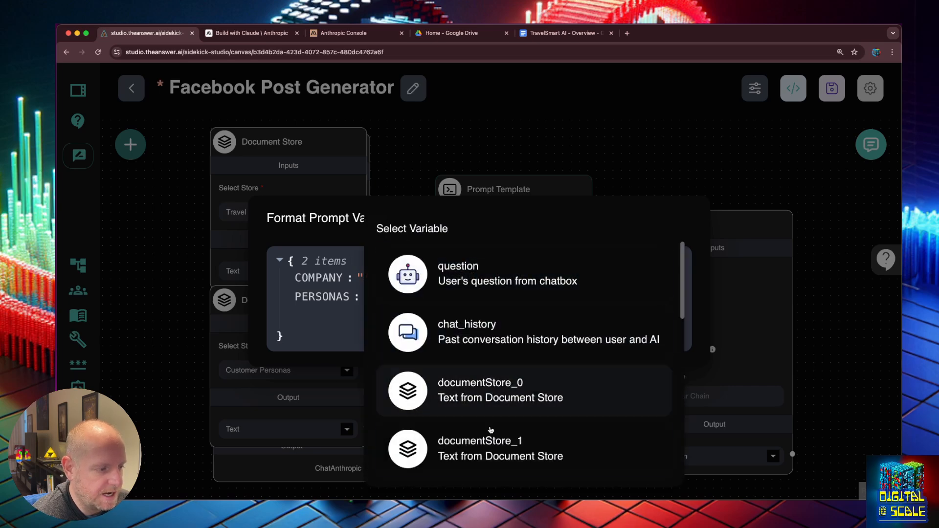
{"action": "left_click", "coordinate": [491, 389]}
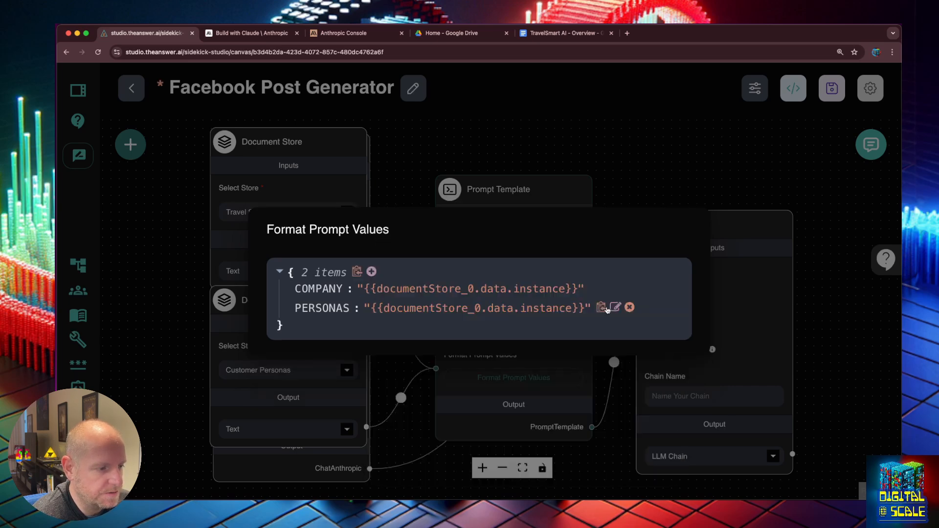
{"action": "left_click", "coordinate": [613, 308]}
{"action": "key", "text": "Escape"}
- Make the template analyze 'all of' the personas and refer to the requested persona
{"action": "left_click", "coordinate": [630, 308]}
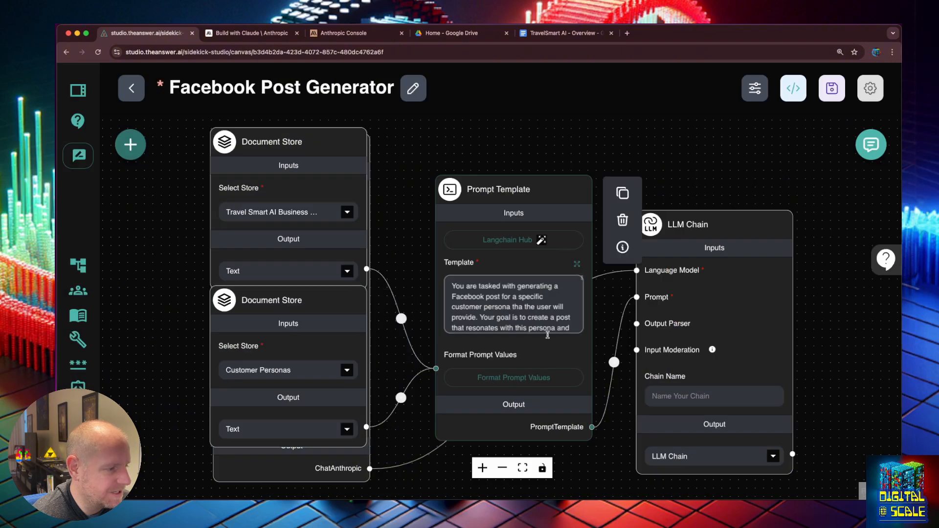
{"action": "left_click", "coordinate": [558, 376]}
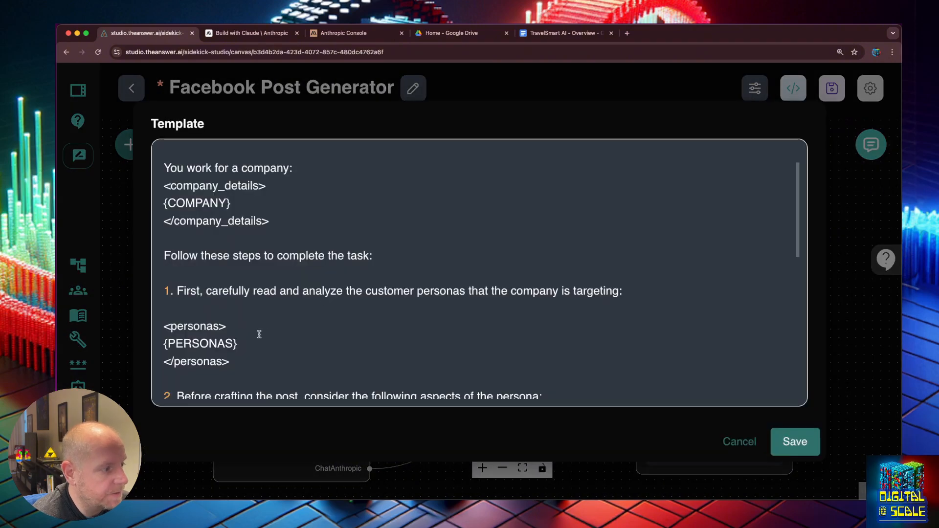
{"action": "left_click", "coordinate": [345, 290]}
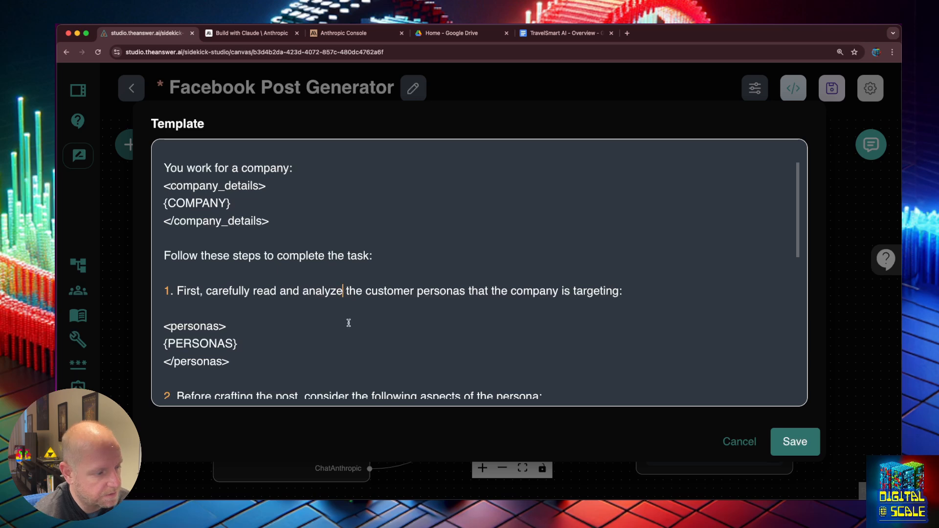
{"action": "type", "text": "all of t"}
{"action": "key", "text": "BackSpace"}
{"action": "key", "text": "BackSpace"}
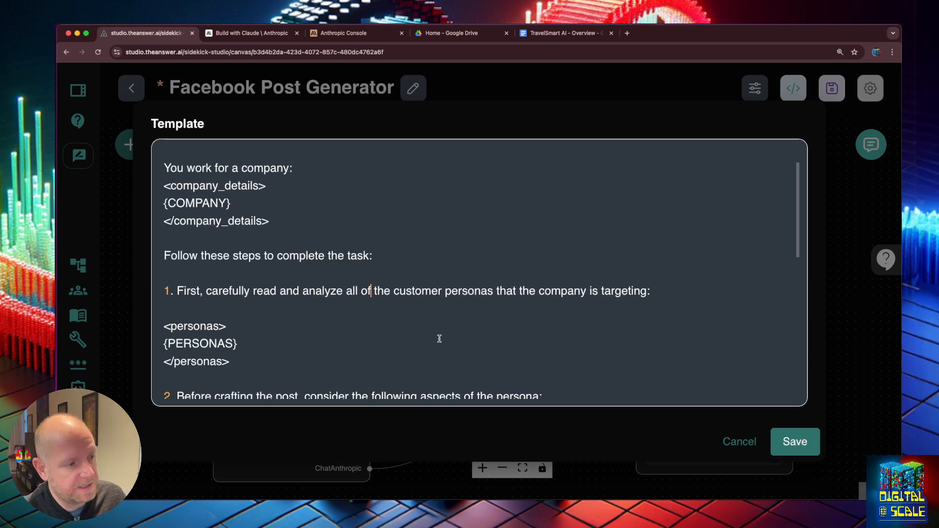
{"action": "scroll", "coordinate": [420, 341], "scroll_direction": "down", "scroll_amount": 1}
{"action": "scroll", "coordinate": [420, 342], "scroll_direction": "down", "scroll_amount": 5}
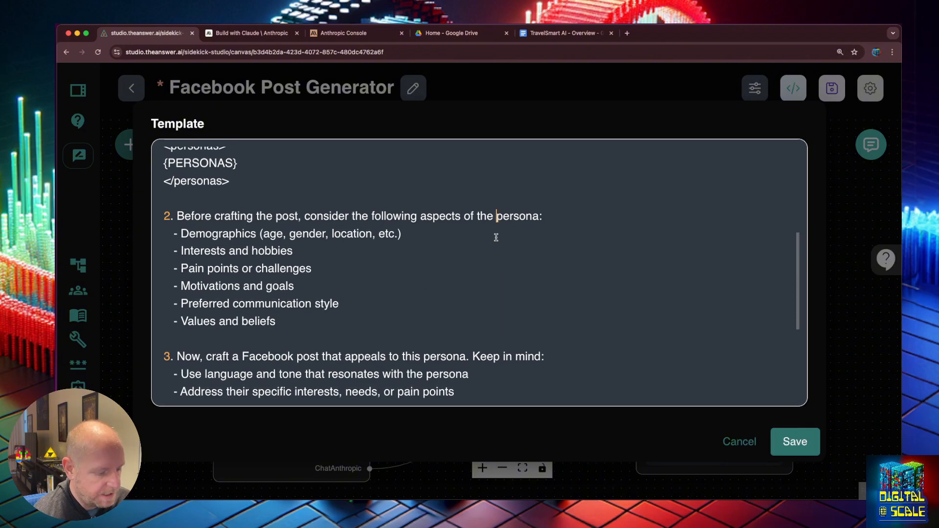
{"action": "type", "text": "requested"}
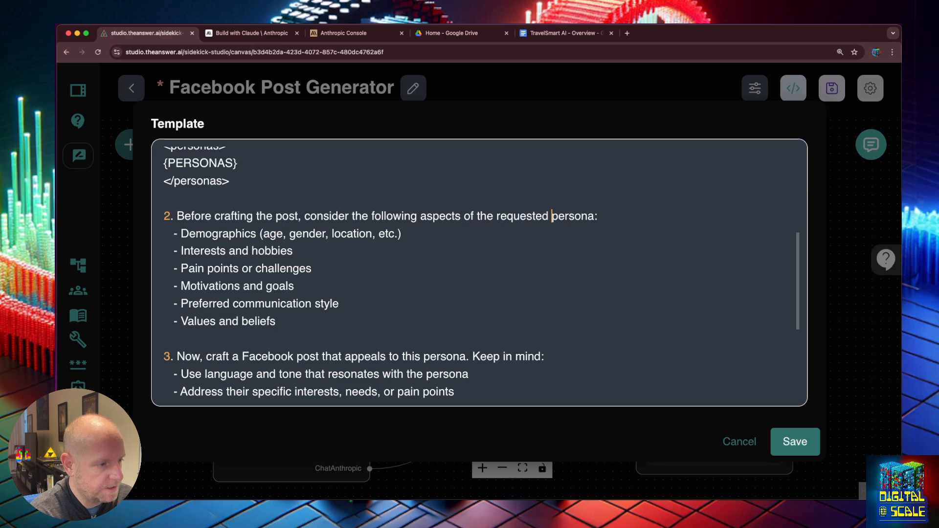
- Use 'the requested' persona in steps 3 and 4, adding a bullet about differentiating from other personas
{"action": "scroll", "coordinate": [495, 244], "scroll_direction": "down", "scroll_amount": 3}
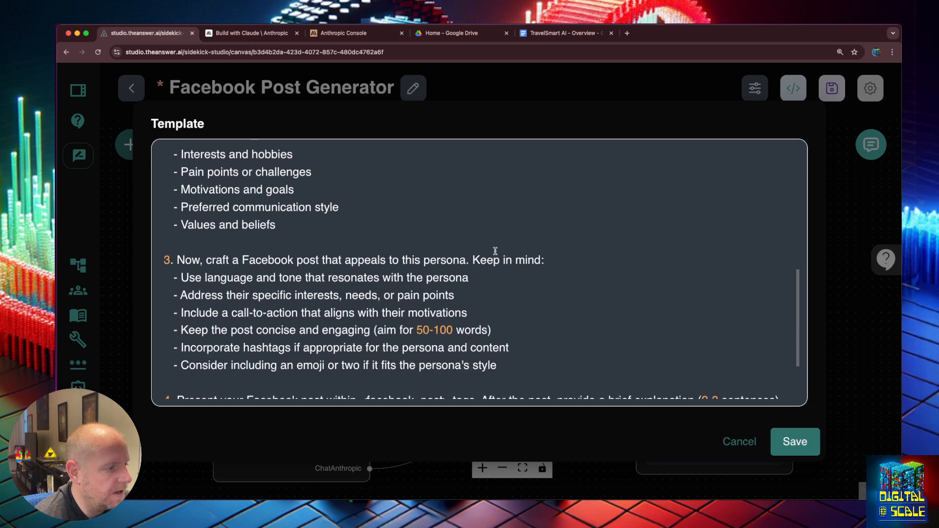
{"action": "double_click", "coordinate": [408, 259]}
{"action": "type", "text": "the requested"}
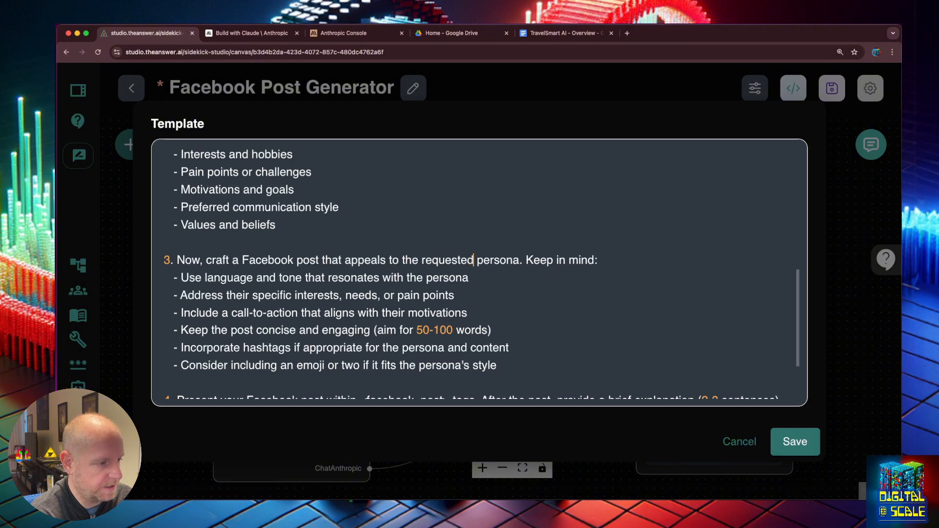
{"action": "left_click", "coordinate": [495, 366]}
{"action": "key", "text": "Return"}
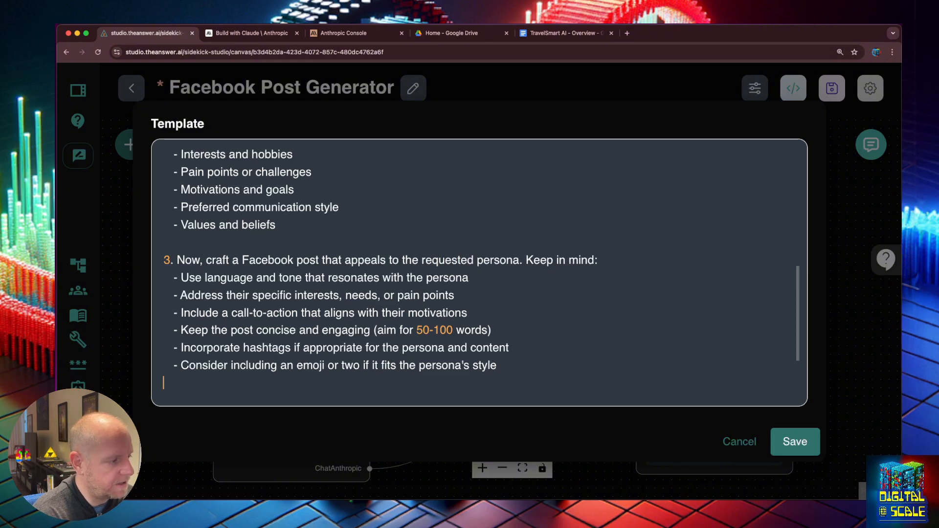
{"action": "type", "text": "-"}
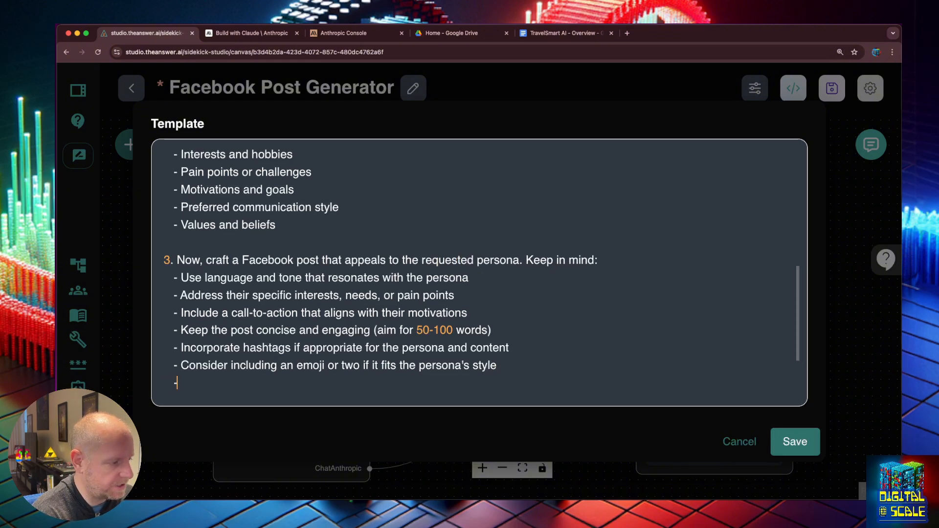
{"action": "type", "text": " Consider how this "}
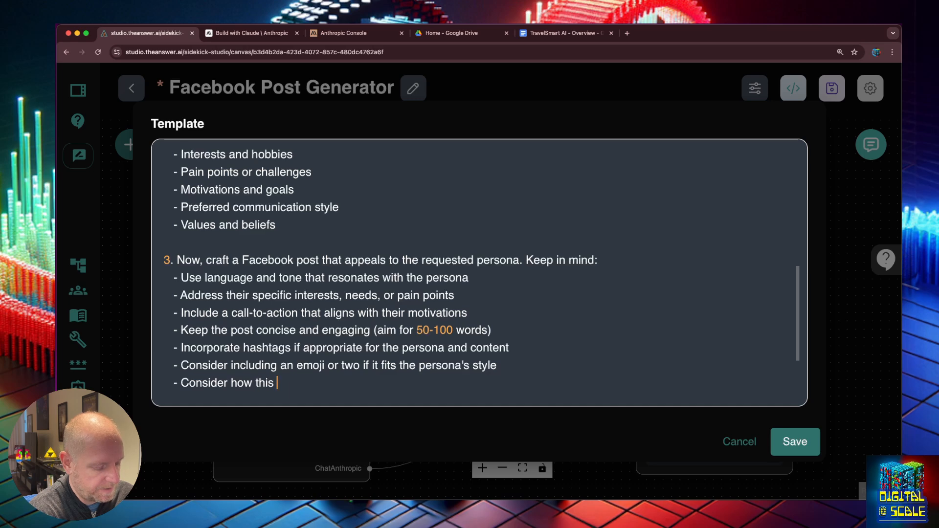
{"action": "type", "text": "post differ"}
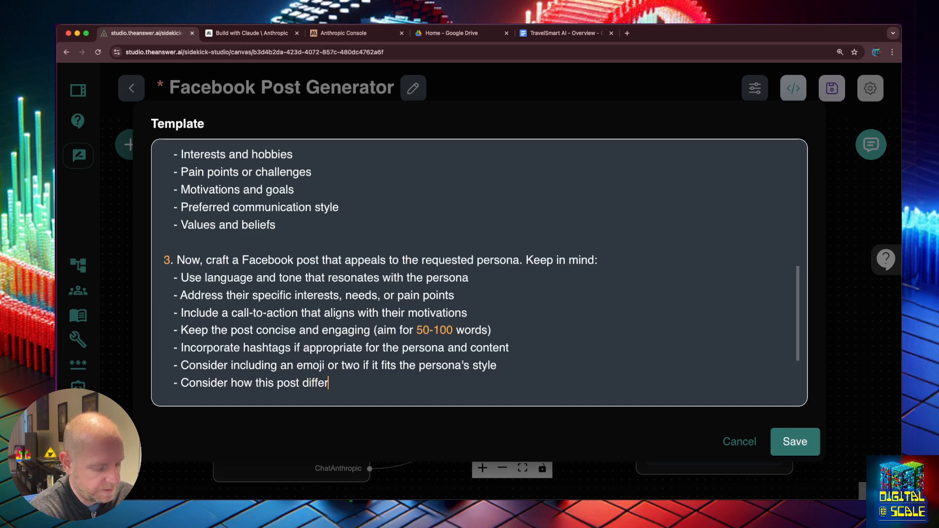
{"action": "type", "text": "entiates "}
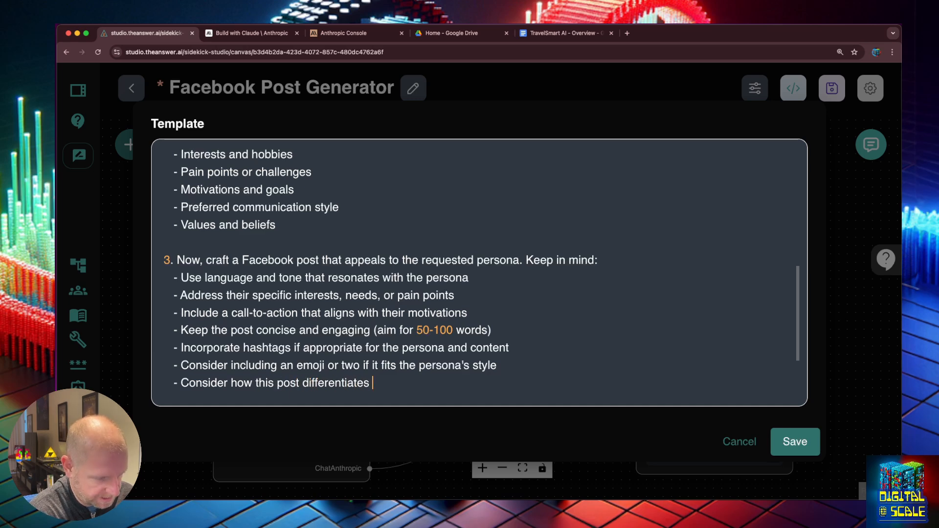
{"action": "type", "text": "from the other "}
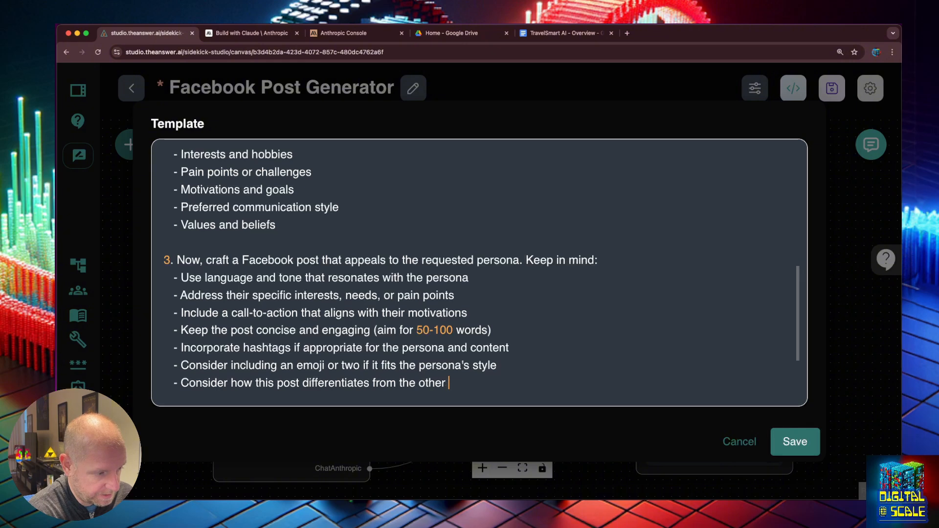
{"action": "type", "text": "perosnas to "}
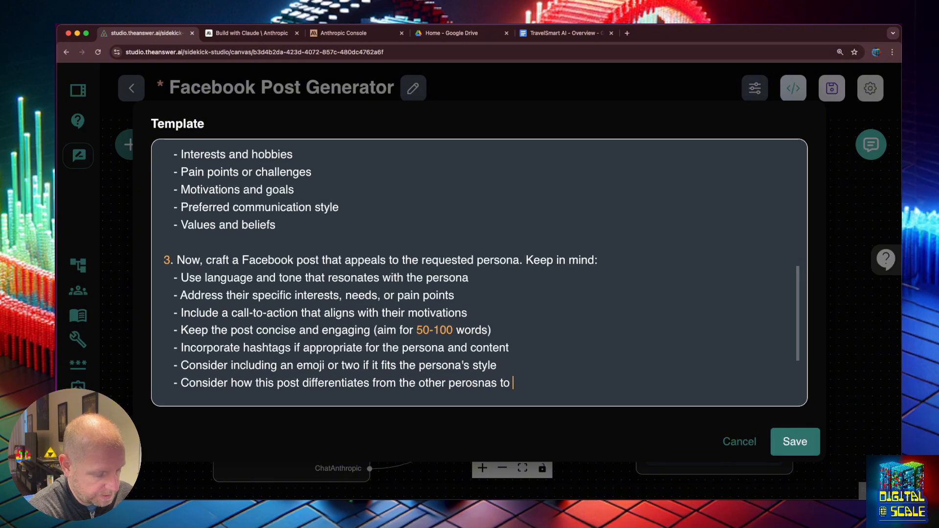
{"action": "type", "text": "ensure un"}
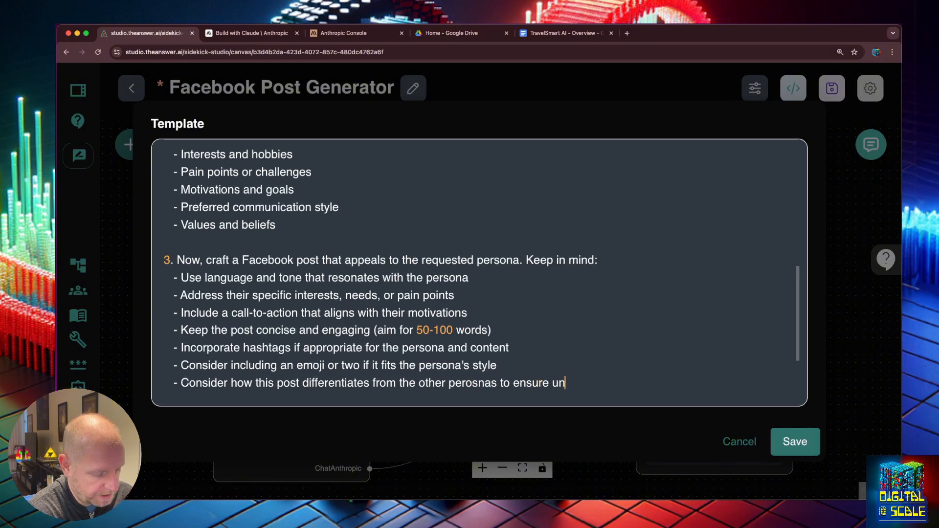
{"action": "type", "text": "iq"}
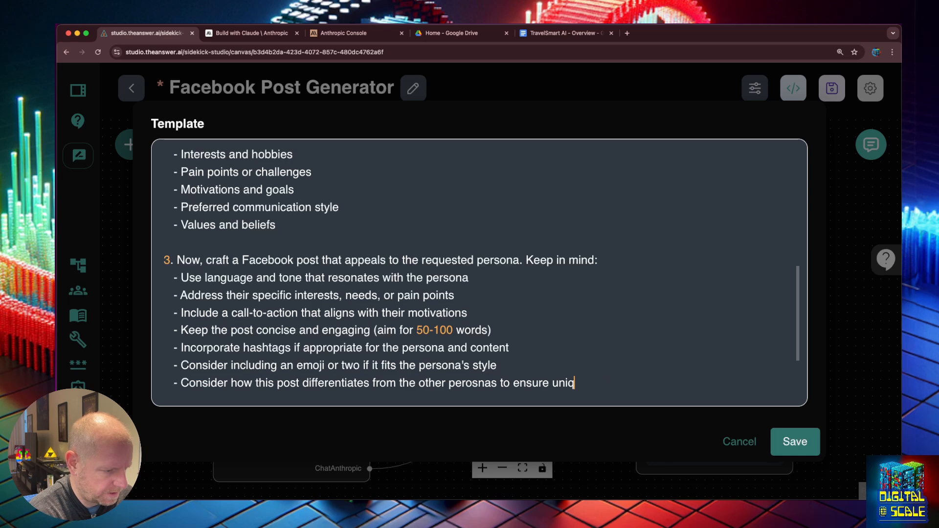
{"action": "type", "text": "eness"}
{"action": "scroll", "coordinate": [586, 355], "scroll_direction": "down", "scroll_amount": 3}
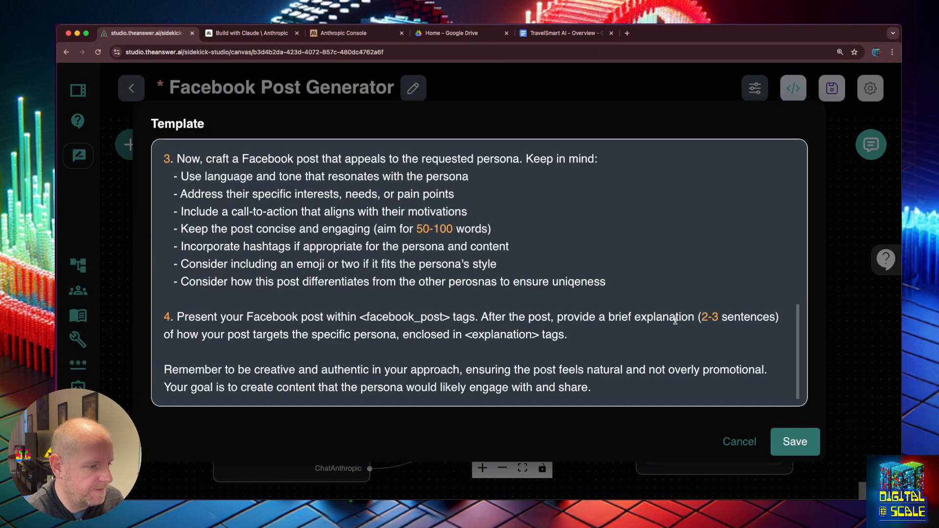
{"action": "double_click", "coordinate": [325, 333]}
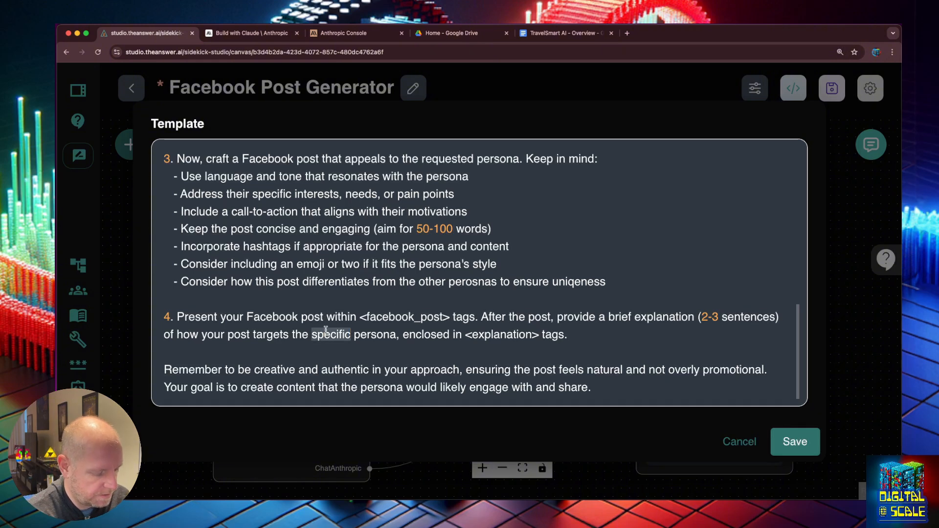
{"action": "type", "text": "requested"}
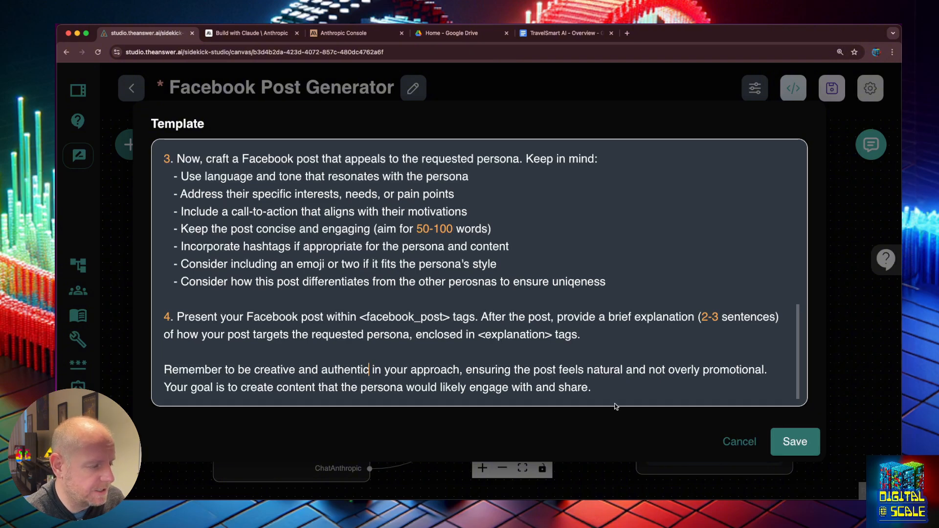
- Save the flow and ask the test chat for a business exec persona post about travel tips
{"action": "left_click", "coordinate": [793, 443]}
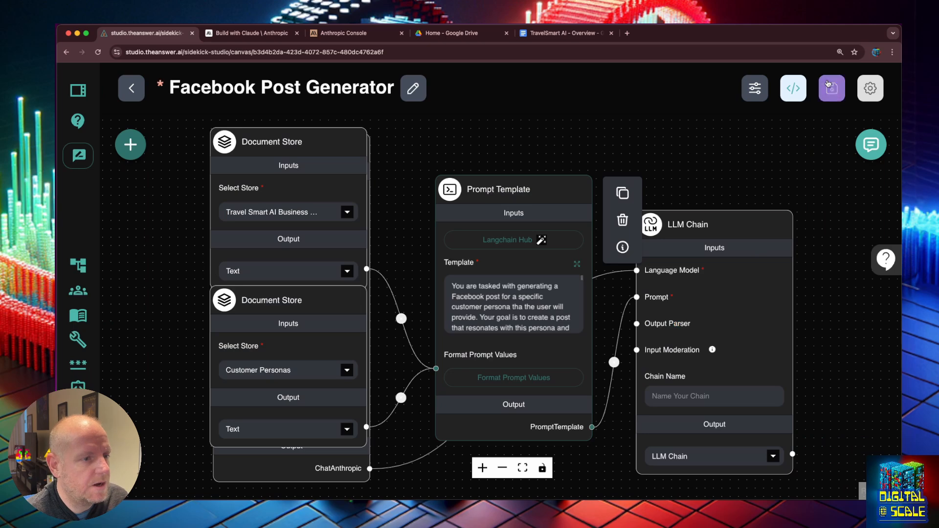
{"action": "left_click", "coordinate": [829, 87]}
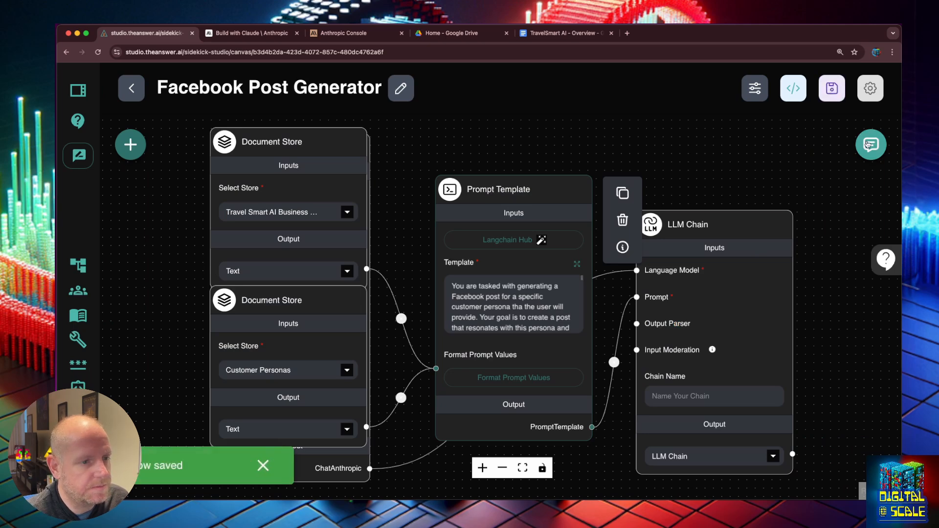
{"action": "left_click", "coordinate": [871, 144]}
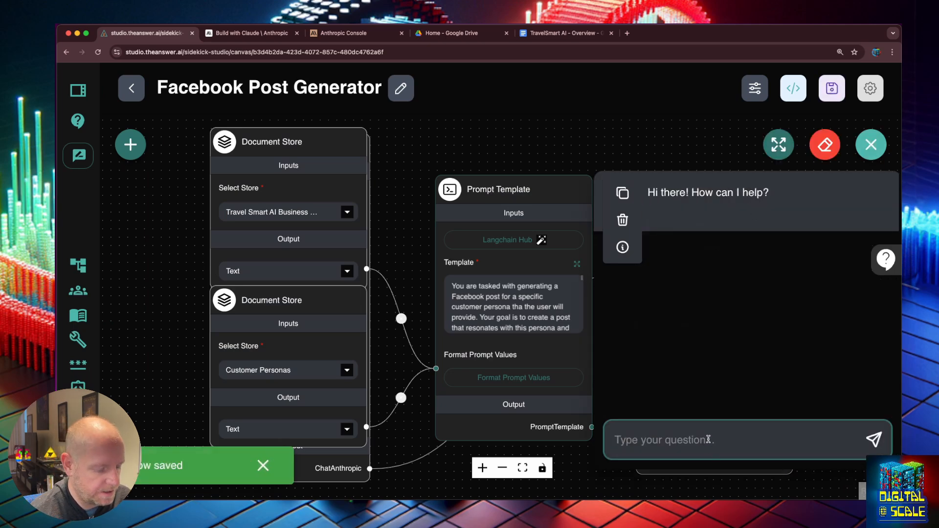
{"action": "type", "text": "create "}
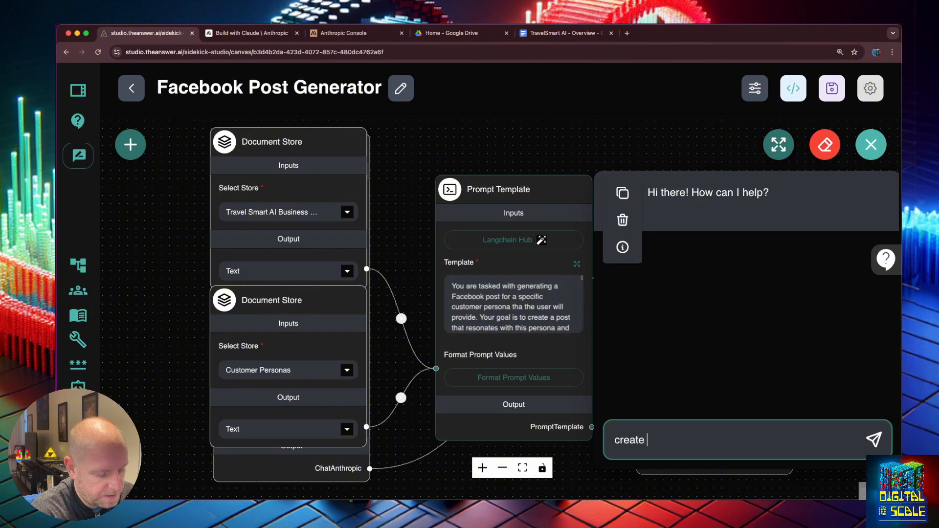
{"action": "type", "text": "a post for the bus"}
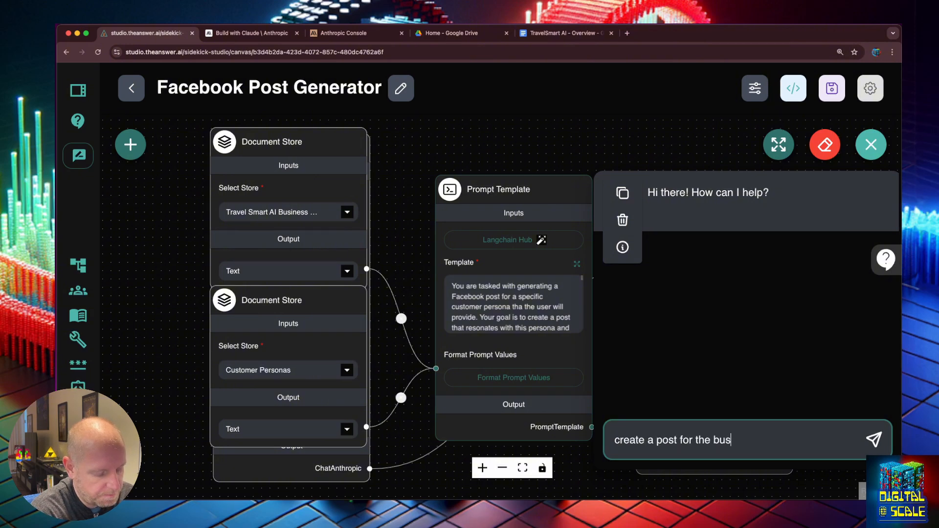
{"action": "type", "text": "iness exec per"}
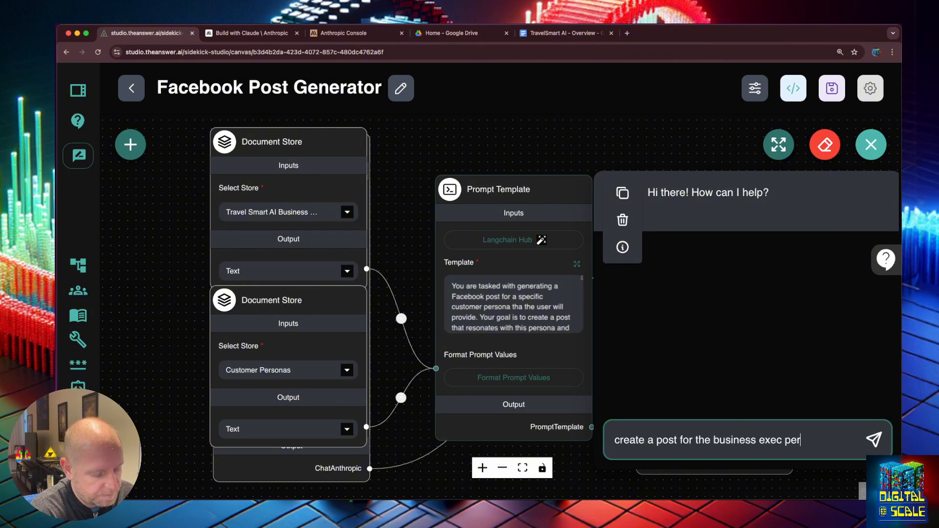
{"action": "type", "text": "sona that "}
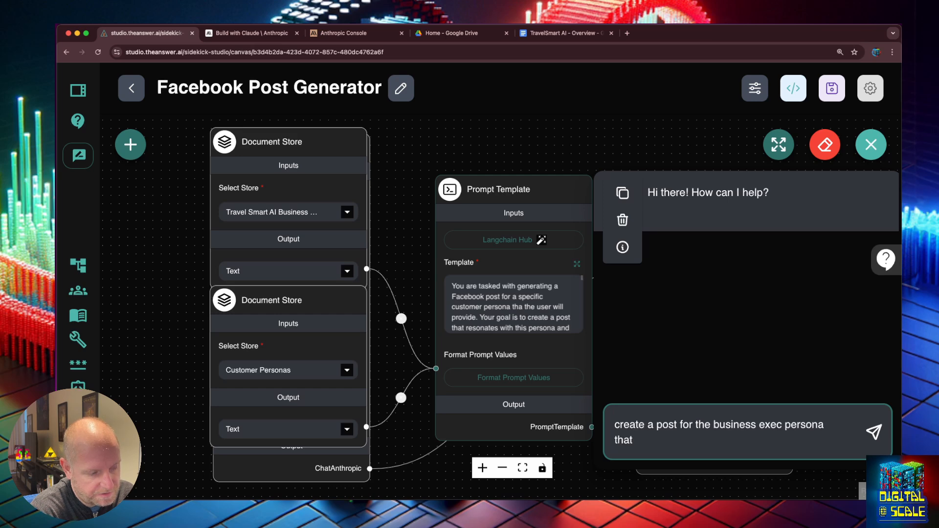
{"action": "type", "text": "talks about ta"}
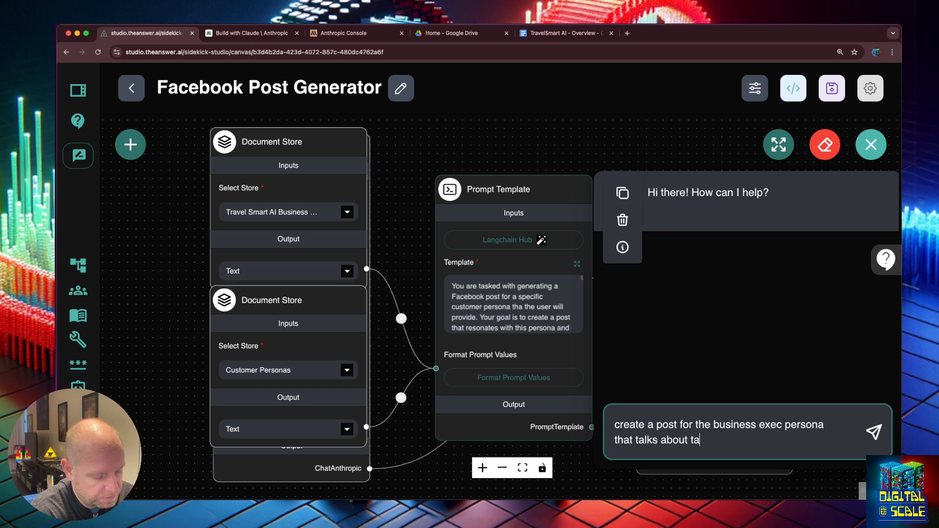
{"action": "type", "text": "vel tips"}
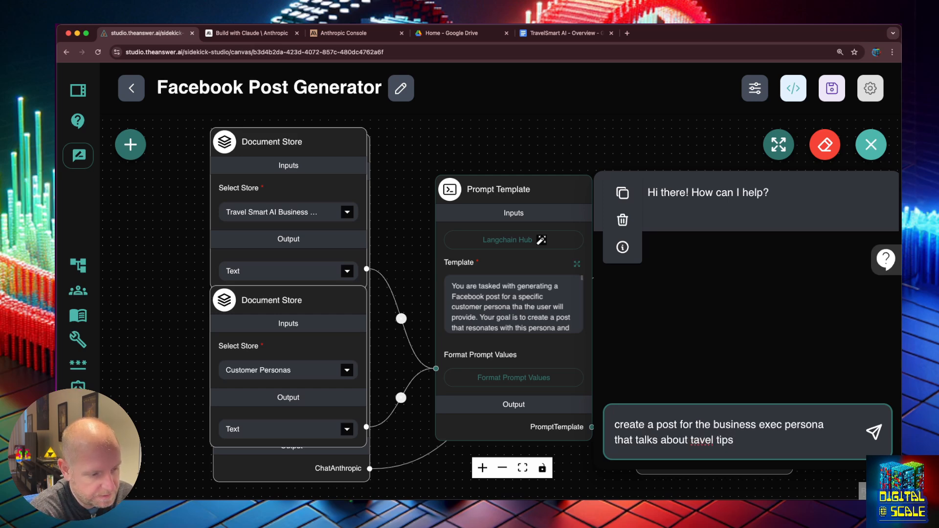
{"action": "key", "text": "Return"}
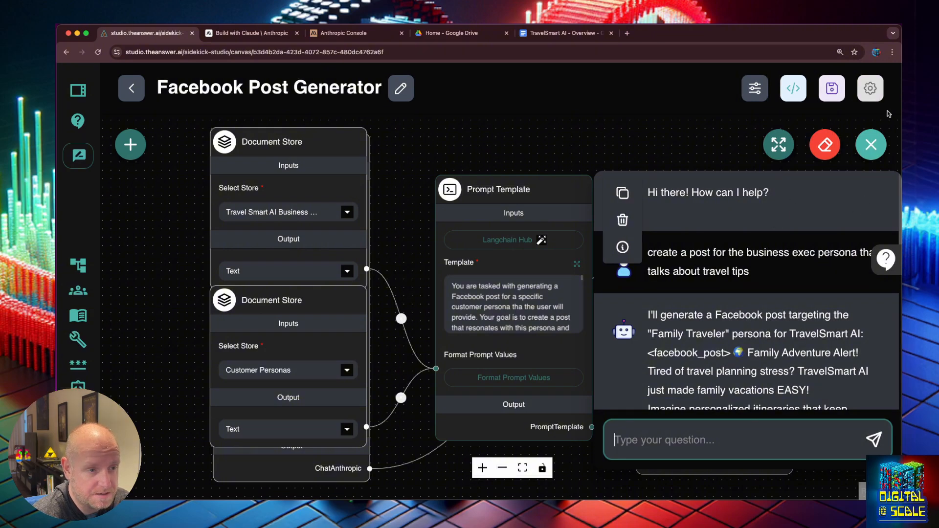
- Read the logged business-exec request and its Family Traveler reply in View Messages
{"action": "left_click", "coordinate": [870, 89]}
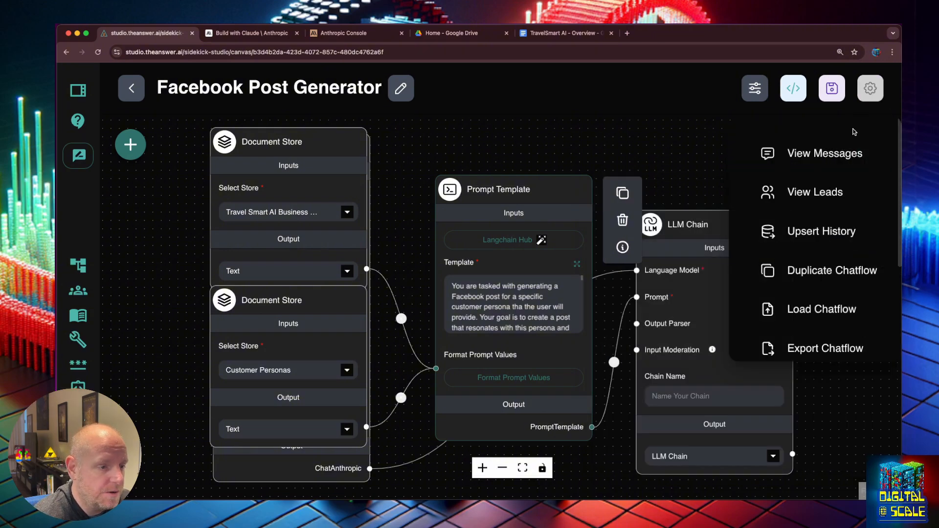
{"action": "left_click", "coordinate": [828, 164]}
{"action": "scroll", "coordinate": [491, 362], "scroll_direction": "down", "scroll_amount": 1}
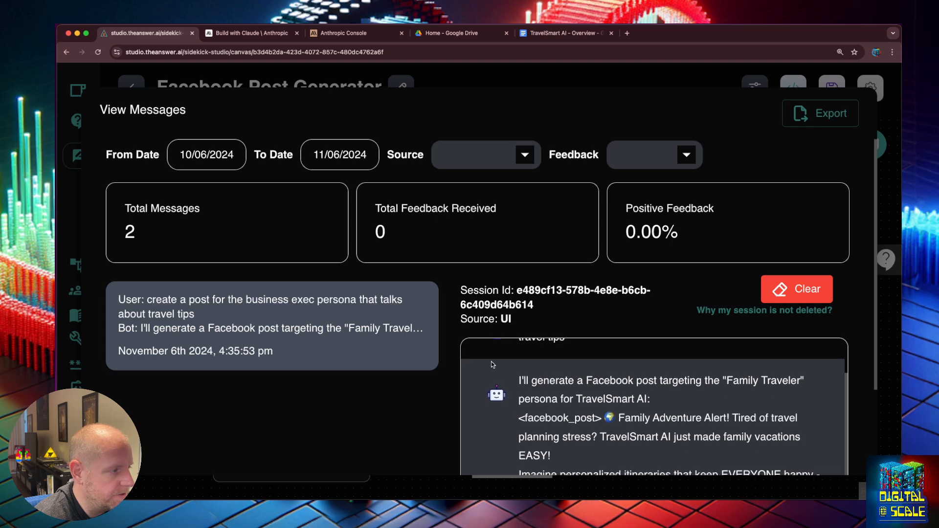
{"action": "scroll", "coordinate": [566, 365], "scroll_direction": "down", "scroll_amount": 6}
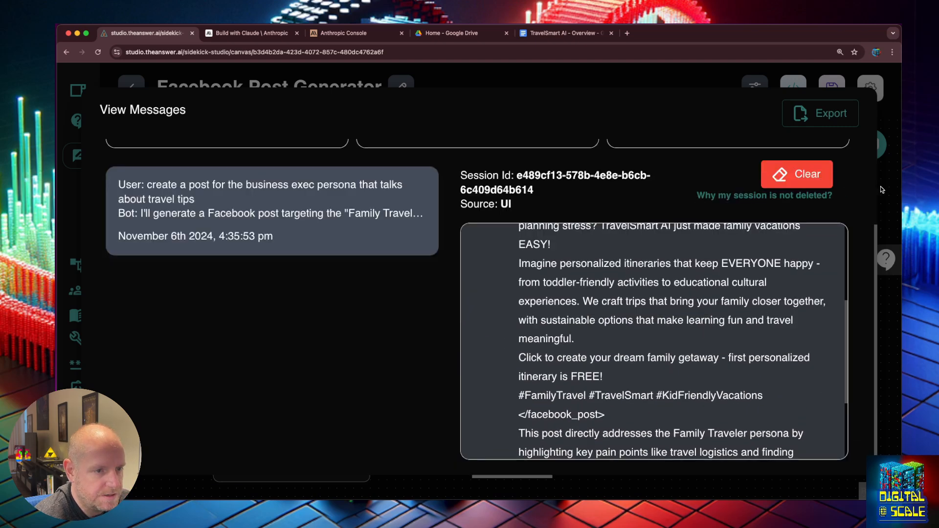
{"action": "scroll", "coordinate": [397, 301], "scroll_direction": "up", "scroll_amount": 3}
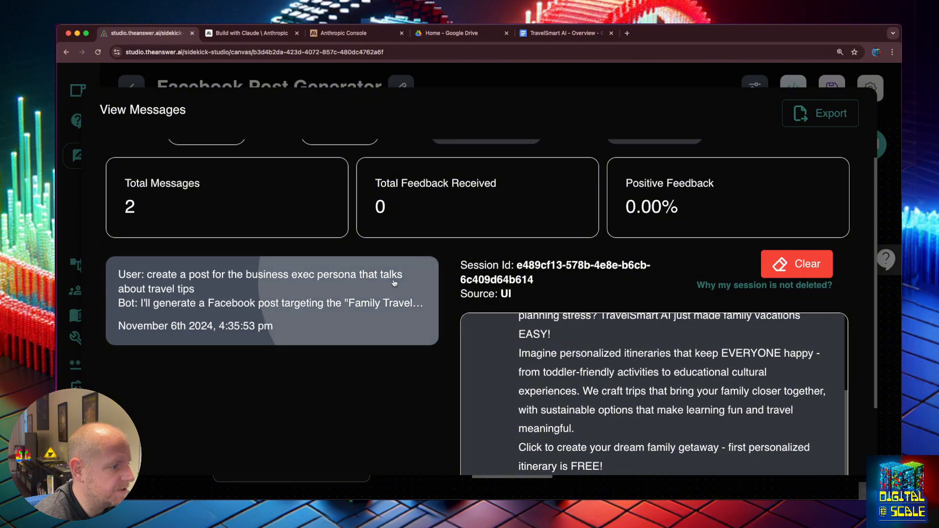
- Close the message history and review the prompt template in the larger editor
{"action": "left_click", "coordinate": [896, 228]}
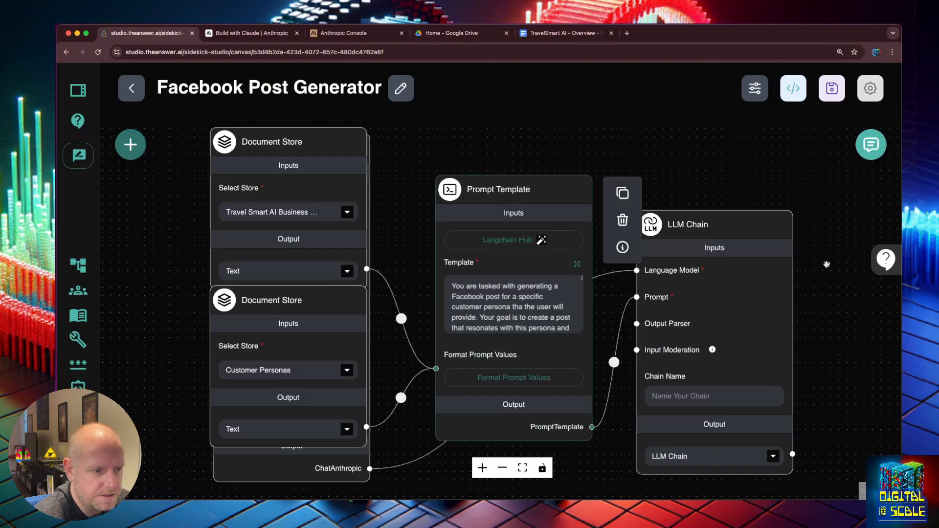
{"action": "left_click", "coordinate": [578, 265]}
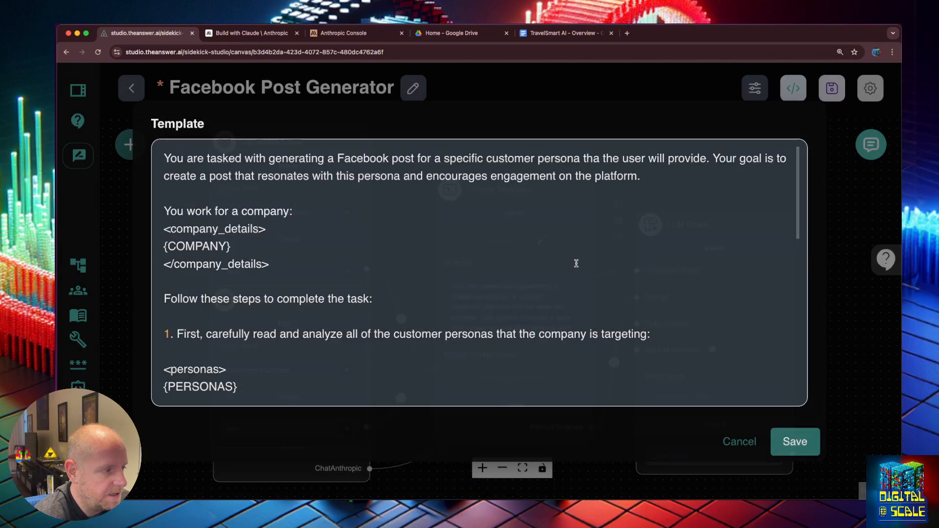
{"action": "scroll", "coordinate": [320, 278], "scroll_direction": "down", "scroll_amount": 3}
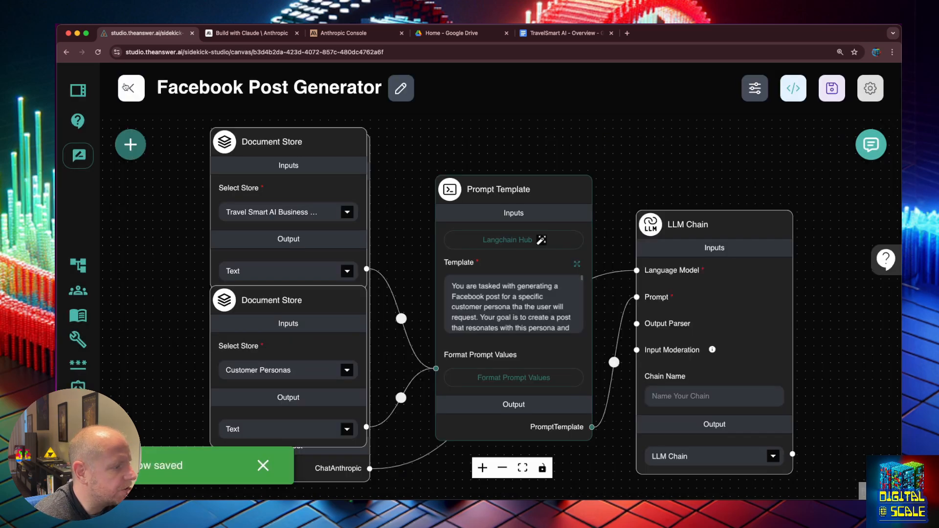
- Answer the test chat with the persona name 'Executive Travel Booker' copied from its reply
{"action": "left_click", "coordinate": [871, 144]}
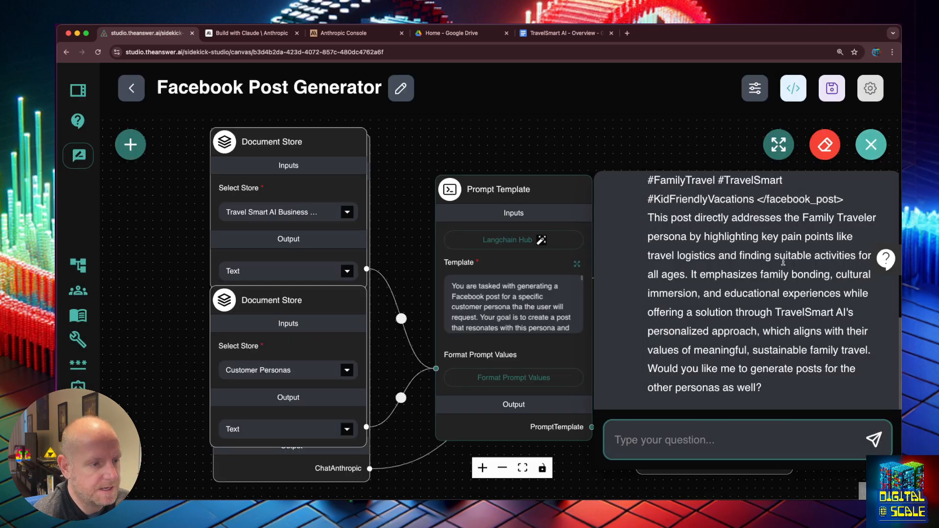
{"action": "scroll", "coordinate": [760, 269], "scroll_direction": "up", "scroll_amount": 10}
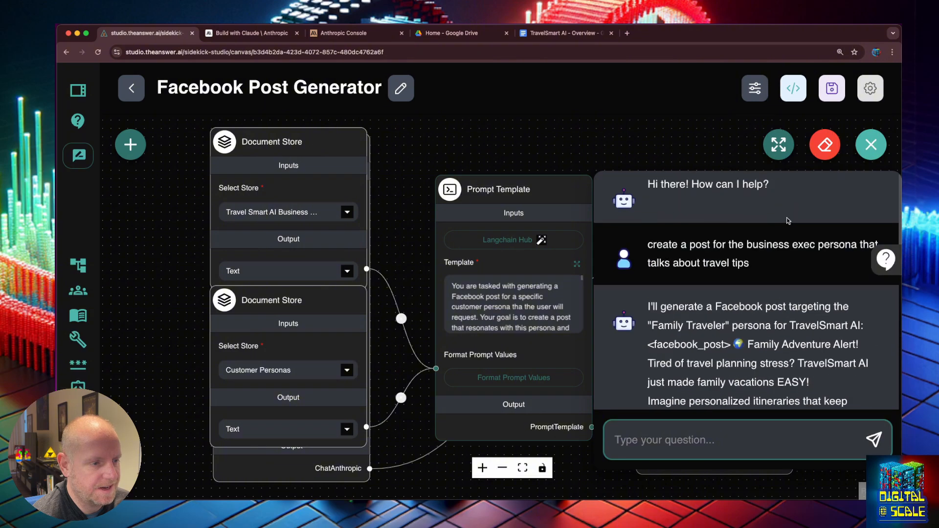
{"action": "left_click_drag", "start_coordinate": [754, 275], "coordinate": [648, 251]}
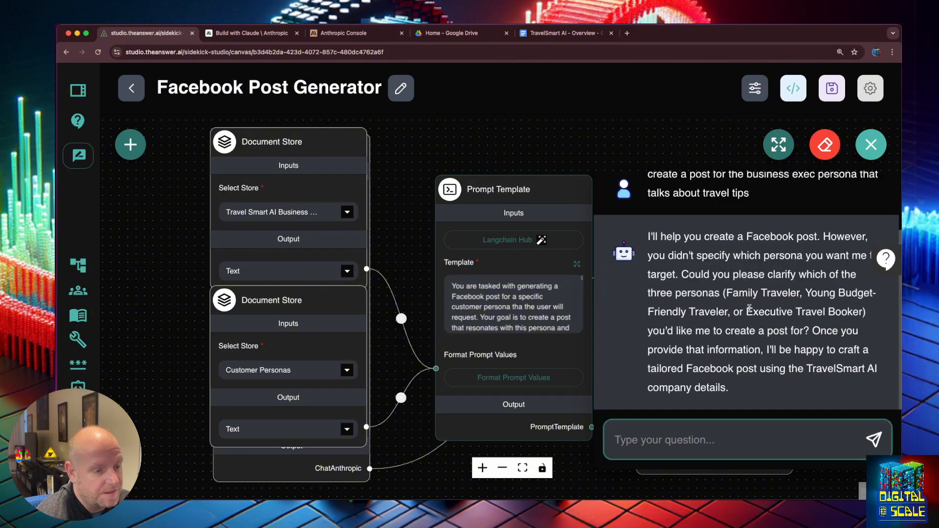
{"action": "left_click_drag", "start_coordinate": [747, 311], "coordinate": [863, 315]}
{"action": "key", "text": "super+c"}
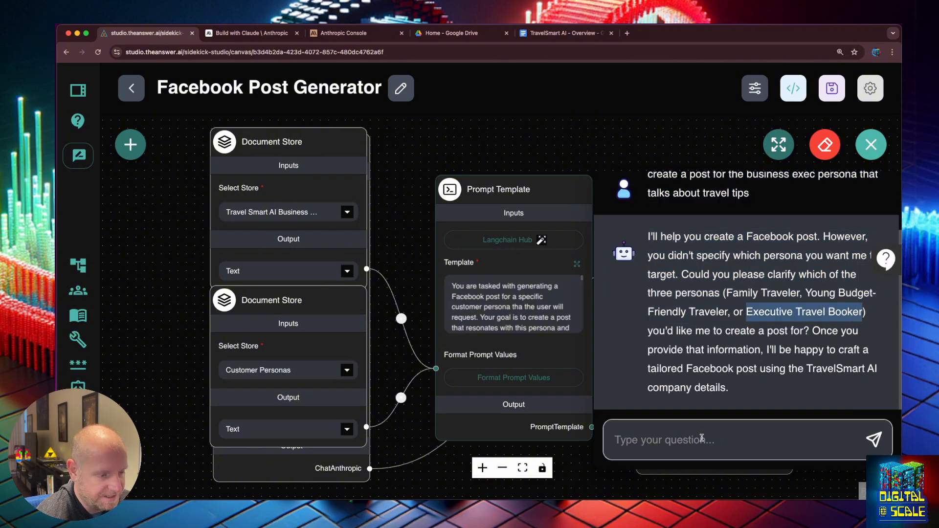
{"action": "left_click", "coordinate": [704, 440]}
{"action": "key", "text": "super+v"}
{"action": "key", "text": "Return"}
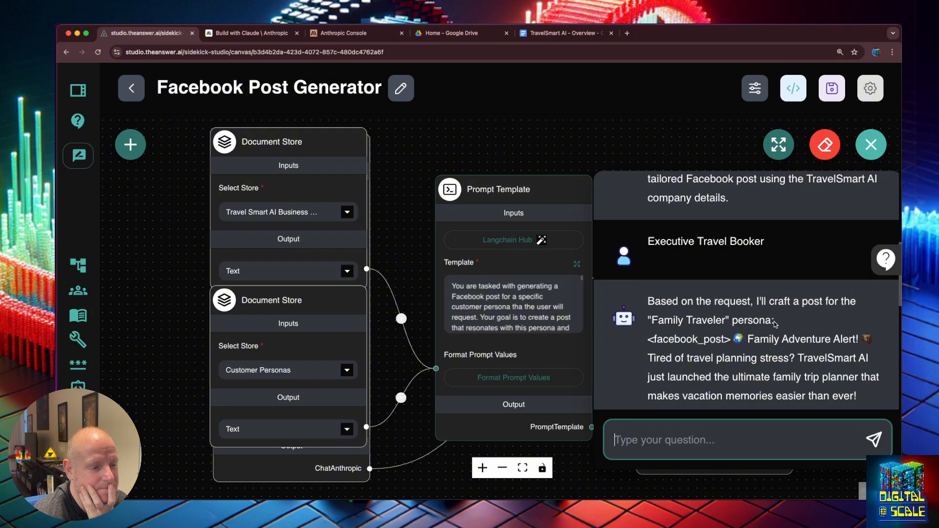
- Rearrange the Document Store nodes, switch ChatAnthropic to claude-3.5-sonnet-latest, and save the flow
{"action": "left_click_drag", "start_coordinate": [315, 140], "coordinate": [311, 408]}
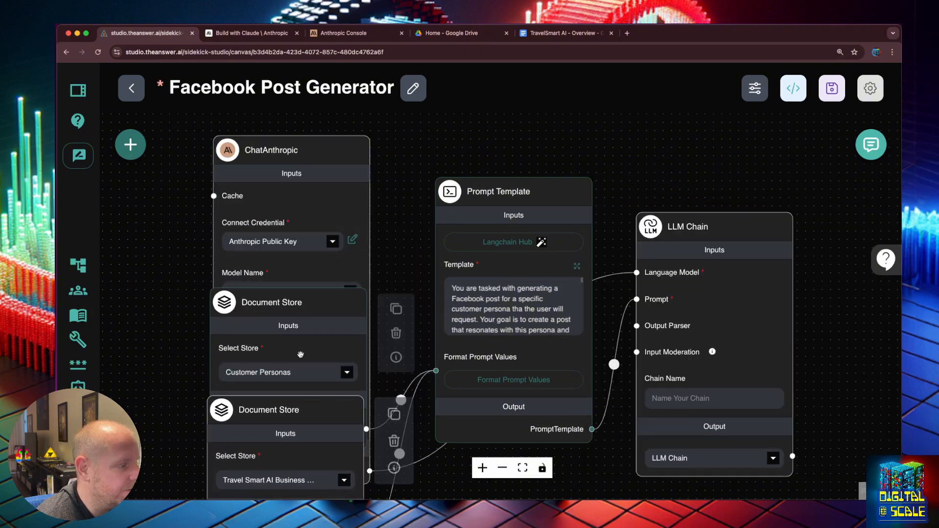
{"action": "left_click", "coordinate": [300, 317]}
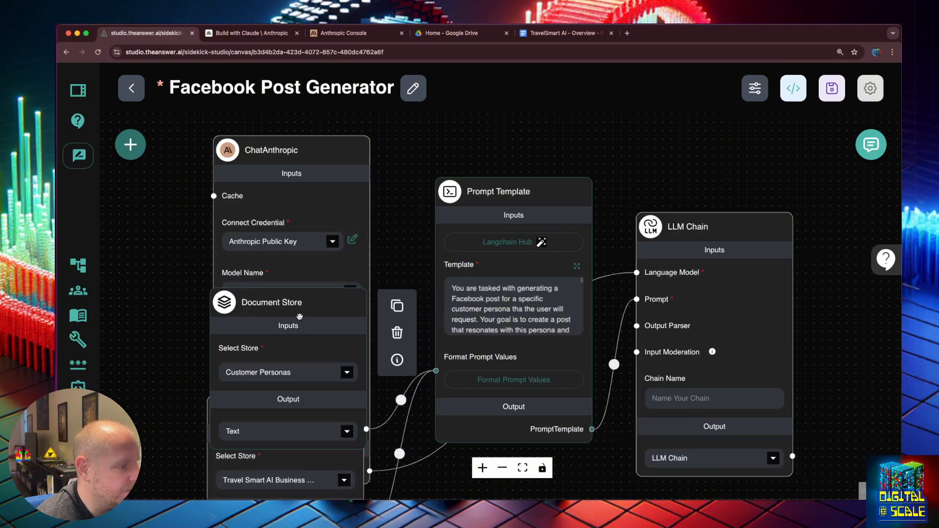
{"action": "left_click_drag", "start_coordinate": [299, 317], "coordinate": [289, 410]}
{"action": "left_click", "coordinate": [311, 191]}
{"action": "left_click_drag", "start_coordinate": [311, 191], "coordinate": [316, 150]}
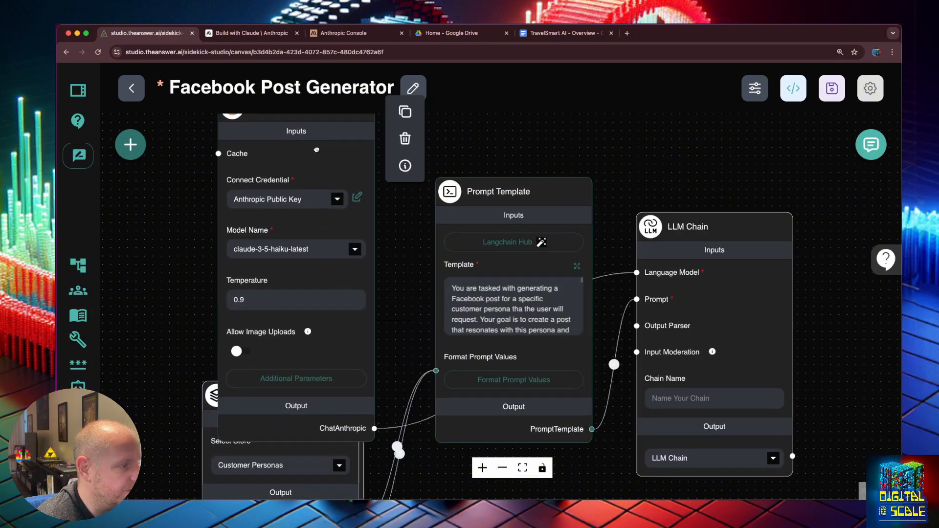
{"action": "left_click", "coordinate": [289, 250]}
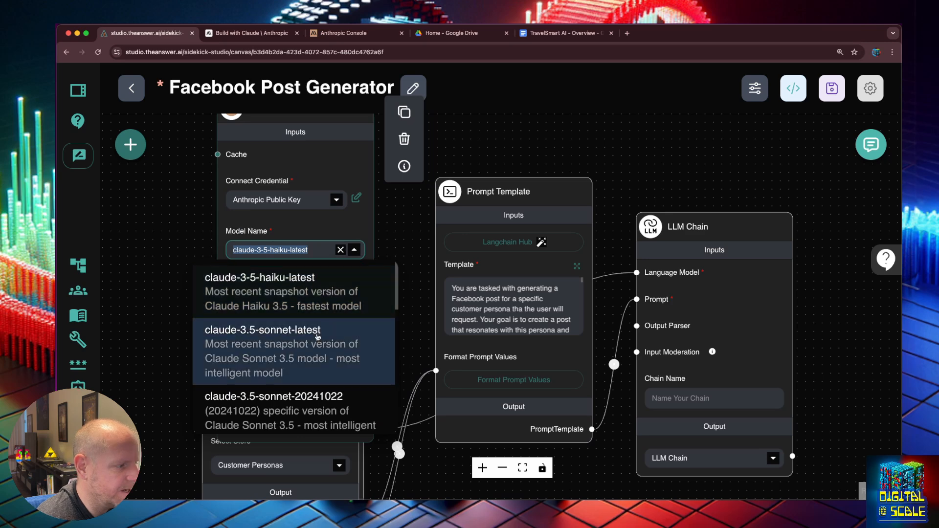
{"action": "left_click", "coordinate": [317, 336]}
{"action": "left_click", "coordinate": [831, 88]}
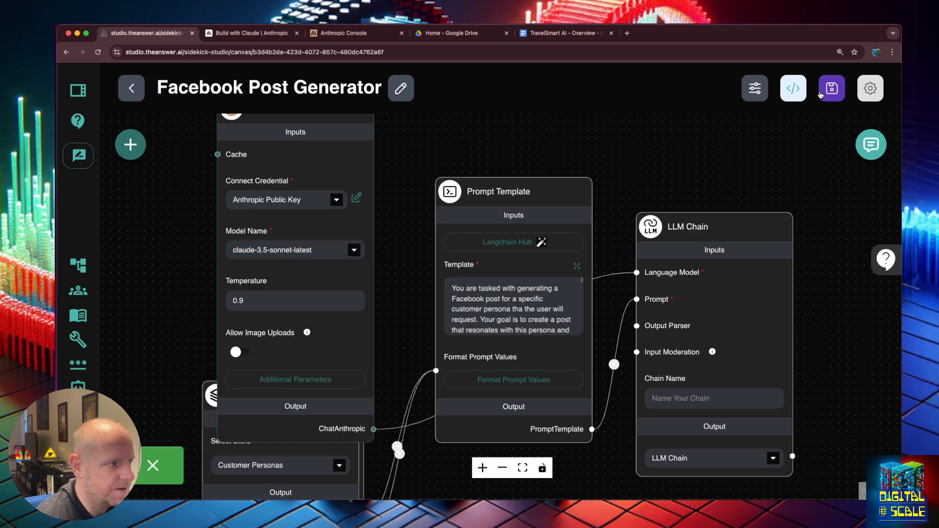
- Reopen the test chat and select the original post request from earlier in the conversation
{"action": "left_click", "coordinate": [872, 145]}
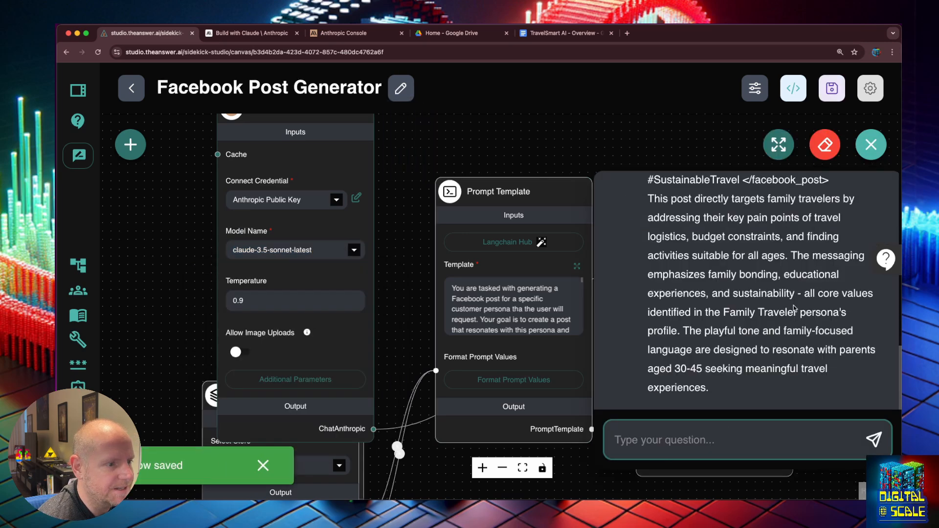
{"action": "scroll", "coordinate": [776, 242], "scroll_direction": "up", "scroll_amount": 10}
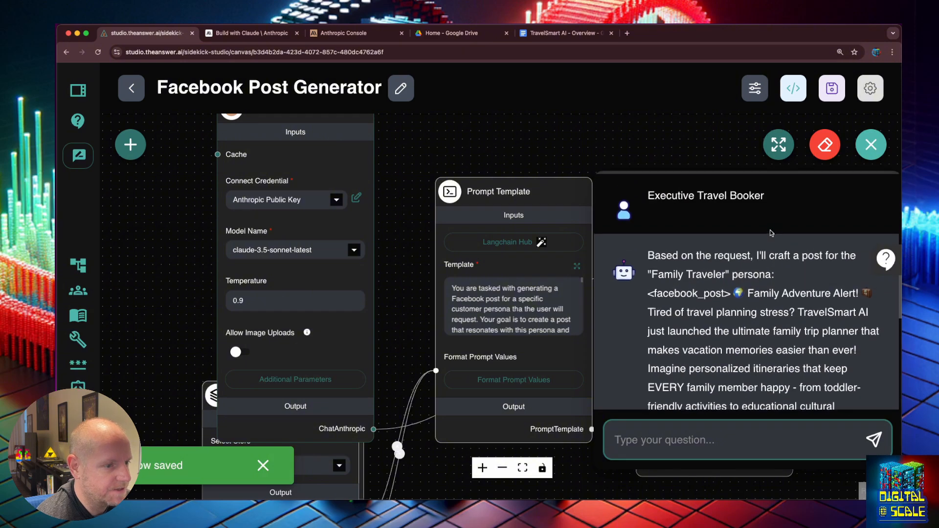
{"action": "scroll", "coordinate": [771, 234], "scroll_direction": "up", "scroll_amount": 5}
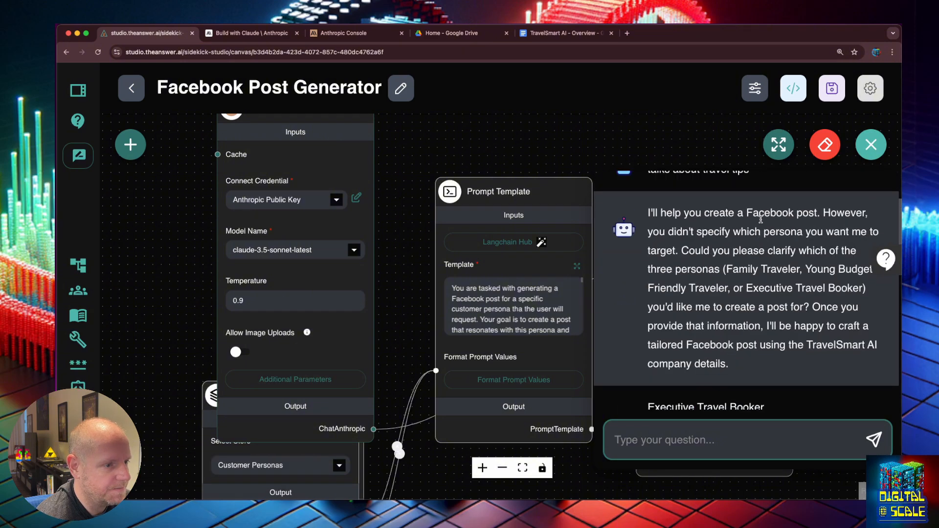
{"action": "scroll", "coordinate": [761, 219], "scroll_direction": "up", "scroll_amount": 3}
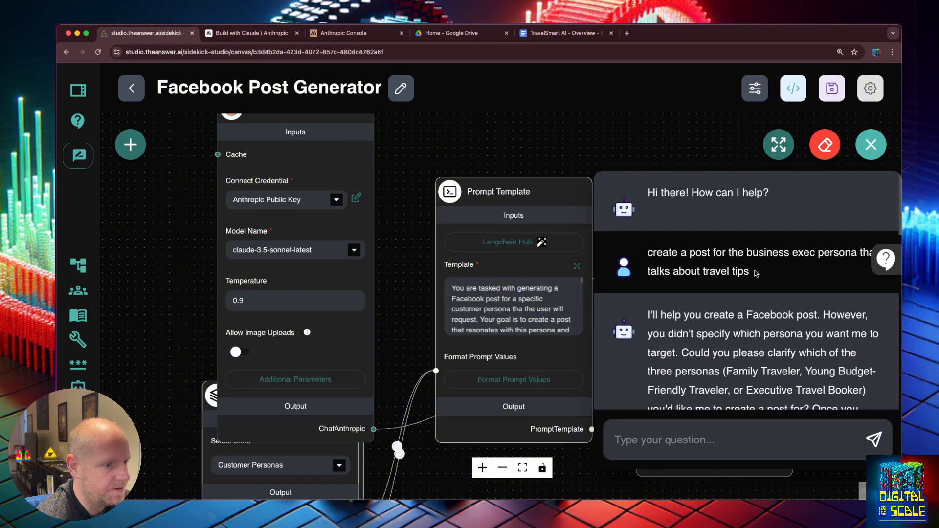
{"action": "left_click_drag", "start_coordinate": [756, 273], "coordinate": [646, 255]}
{"action": "key", "text": "super+c"}
- Clear the chat history and paste the original post request back into the chat
{"action": "left_click", "coordinate": [824, 145]}
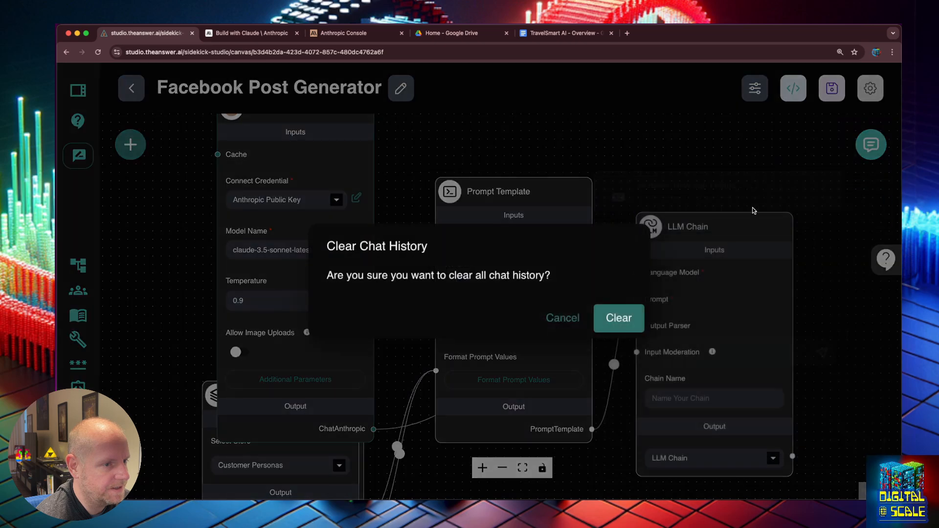
{"action": "left_click", "coordinate": [617, 317]}
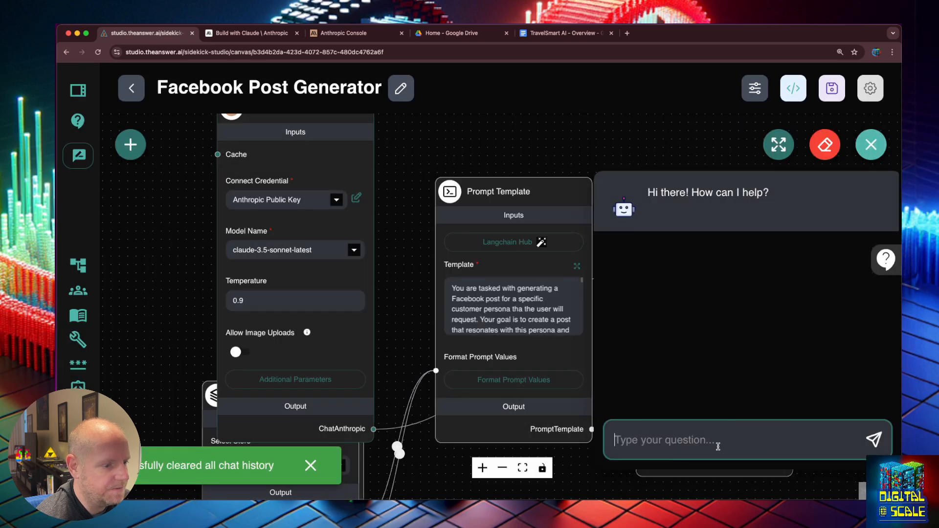
{"action": "key", "text": "super+v"}
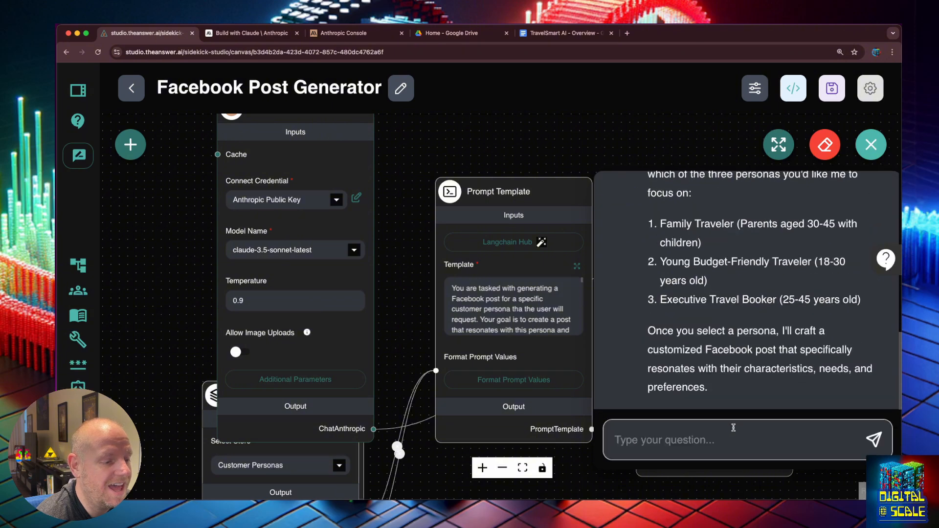
{"action": "scroll", "coordinate": [695, 268], "scroll_direction": "up", "scroll_amount": 3}
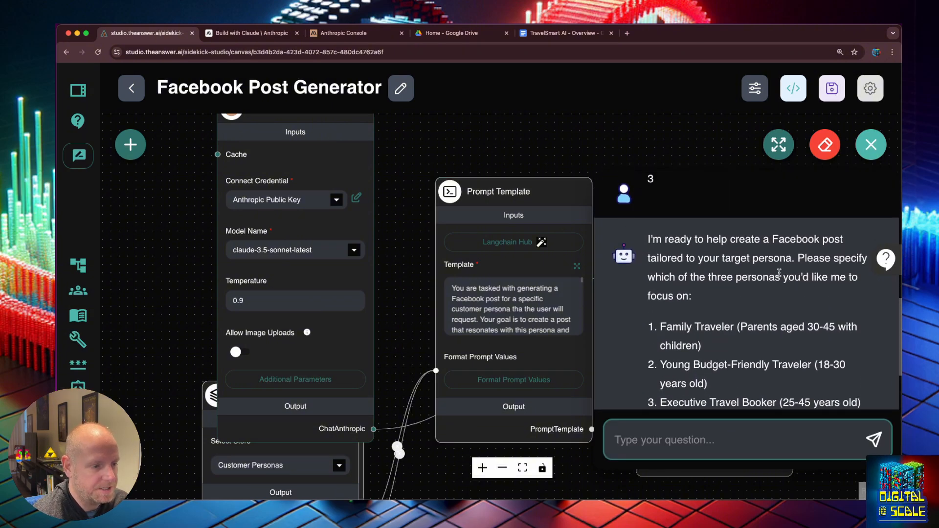
{"action": "scroll", "coordinate": [713, 381], "scroll_direction": "down", "scroll_amount": 1}
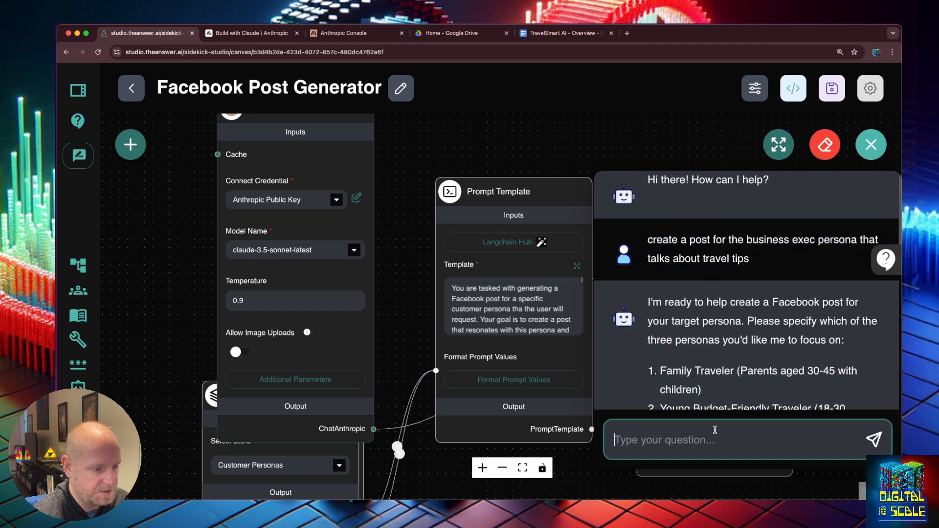
{"action": "key", "text": "super+v"}
- Send a 'Persona: Executive Travel Booker / Topic: Travel tips' request
{"action": "left_click_drag", "start_coordinate": [776, 381], "coordinate": [661, 380]}
{"action": "left_click", "coordinate": [674, 424]}
{"action": "key", "text": "super+a"}
{"action": "type", "text": "Persona: Executive Travel Booker Topic: Travel tips"}
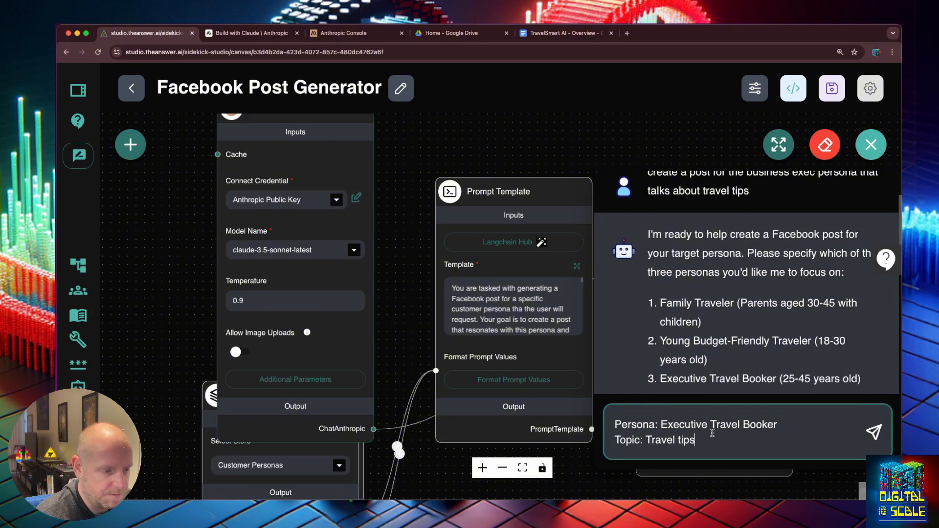
{"action": "key", "text": "Return"}
- Open the prompt template editor at the end of its closing paragraph
{"action": "left_click", "coordinate": [577, 267]}
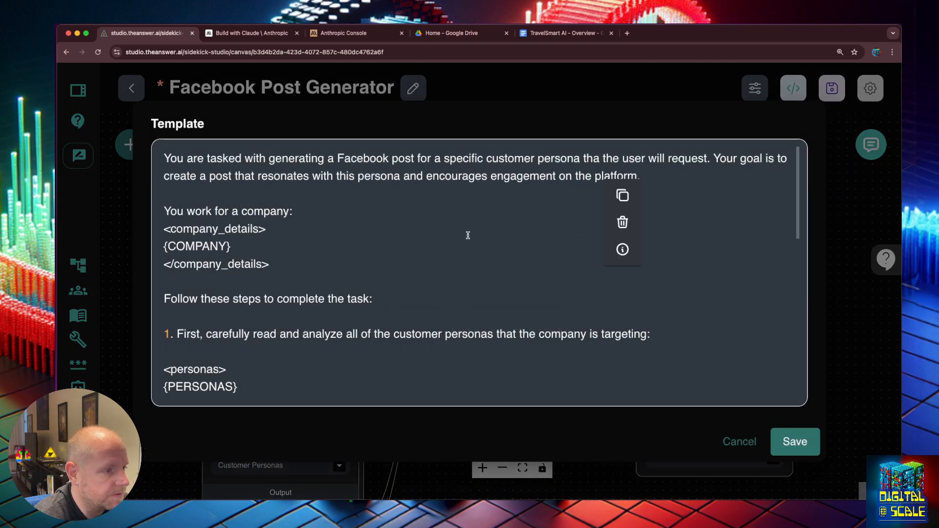
{"action": "scroll", "coordinate": [535, 298], "scroll_direction": "down", "scroll_amount": 15}
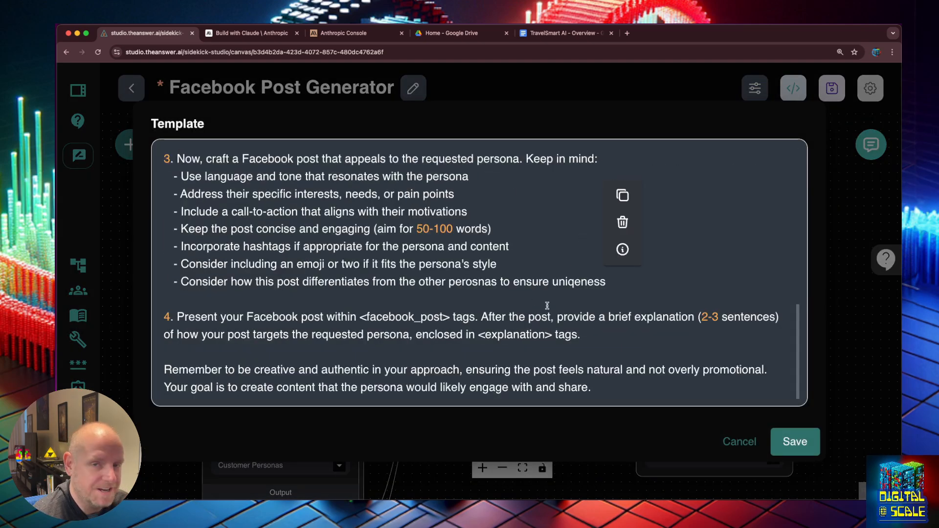
{"action": "scroll", "coordinate": [547, 306], "scroll_direction": "up", "scroll_amount": 15}
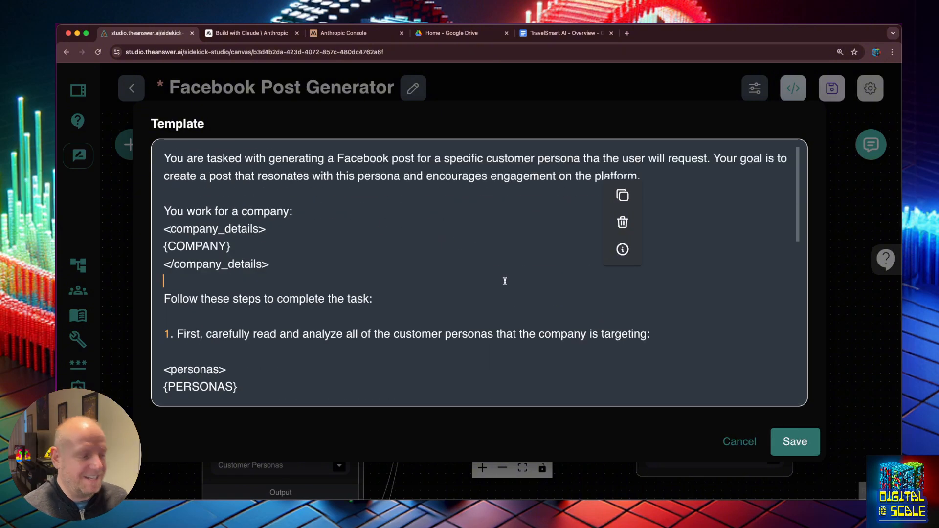
{"action": "left_click", "coordinate": [501, 276]}
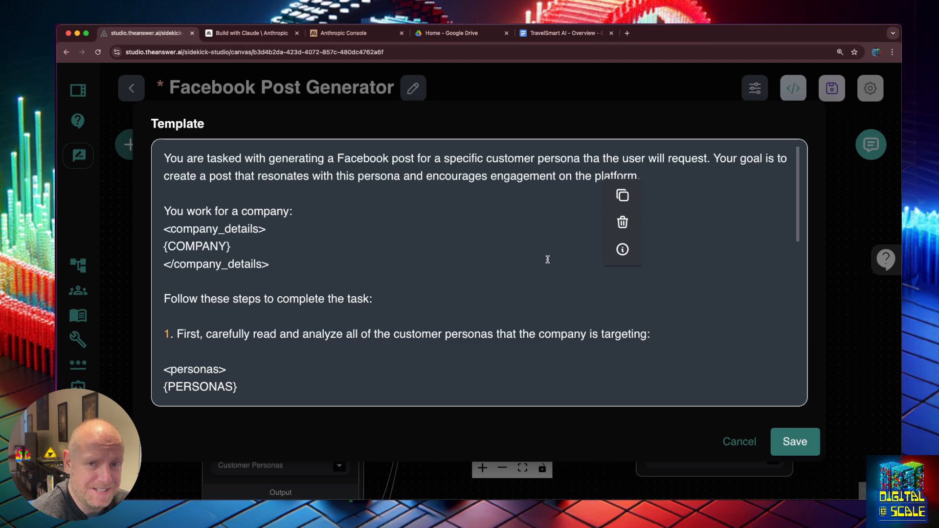
{"action": "scroll", "coordinate": [547, 257], "scroll_direction": "down", "scroll_amount": 10}
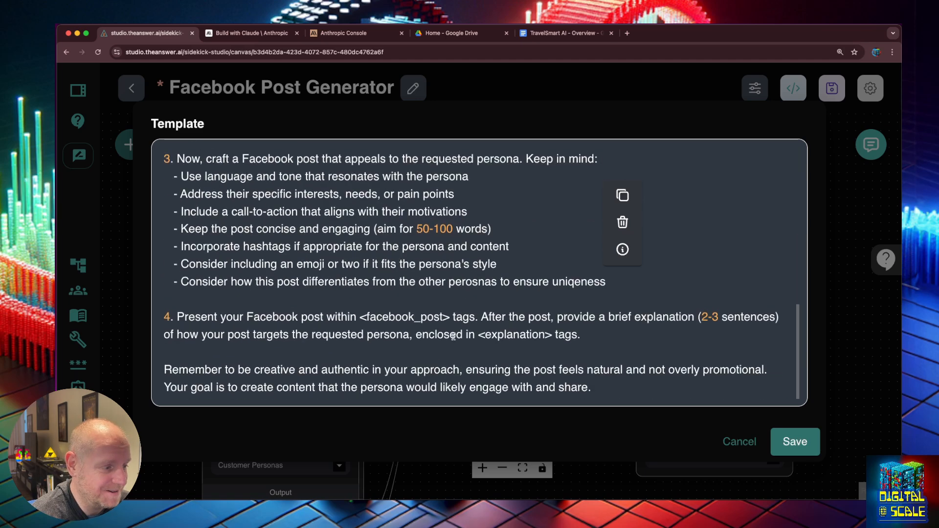
{"action": "scroll", "coordinate": [498, 329], "scroll_direction": "up", "scroll_amount": 10}
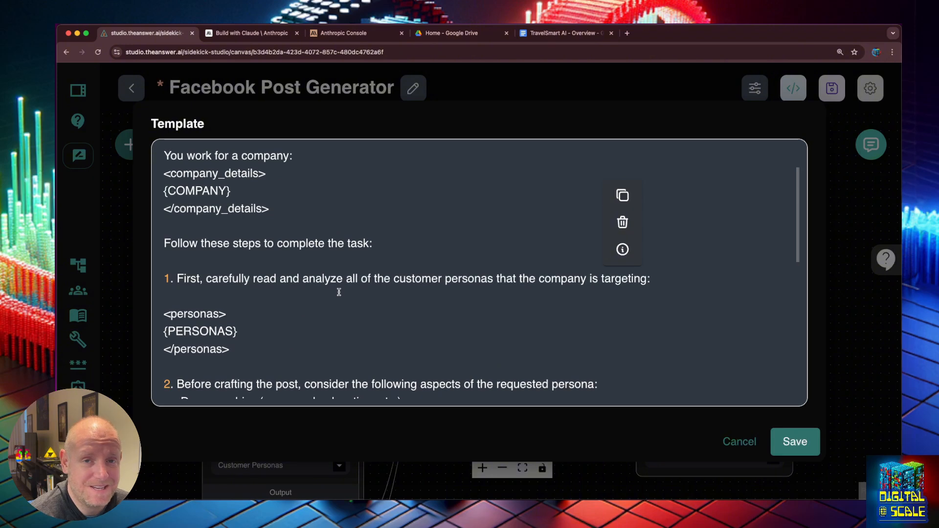
{"action": "scroll", "coordinate": [339, 292], "scroll_direction": "down", "scroll_amount": 10}
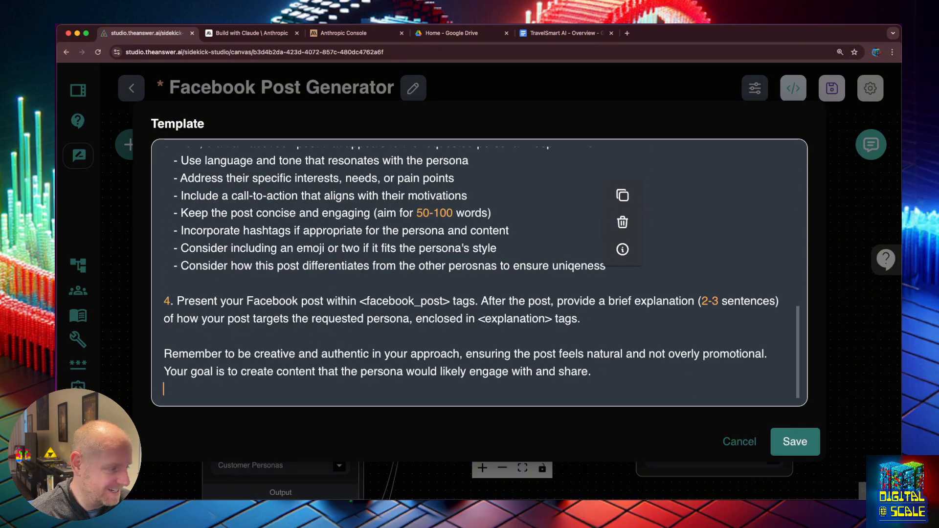
- Append 'Now Create a post Based on the users input:' followed by a {userInput} placeholder
{"action": "key", "text": "Return"}
{"action": "type", "text": "Now Create "}
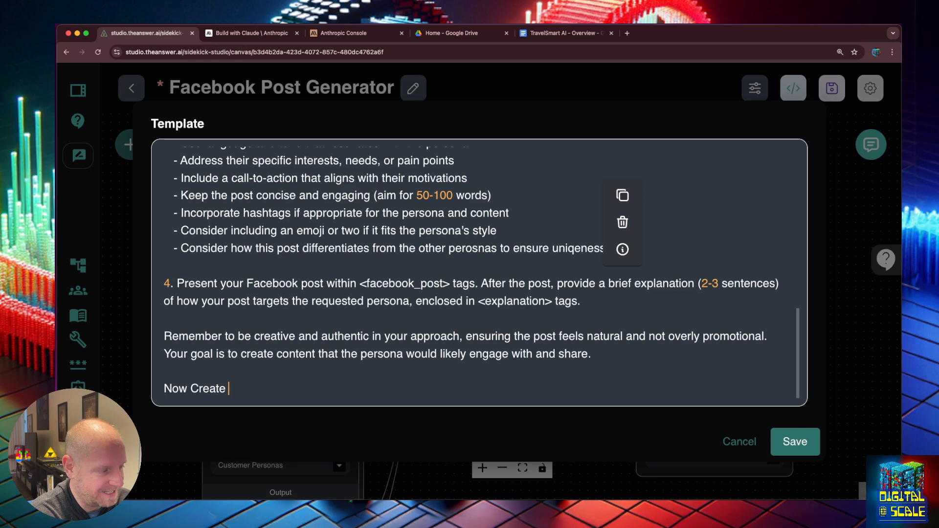
{"action": "type", "text": "a post Based o"}
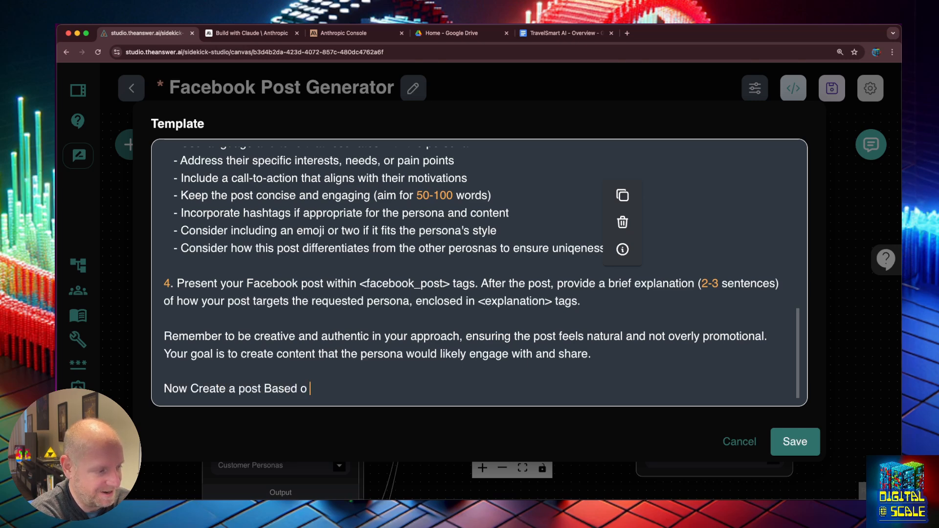
{"action": "type", "text": "n the user"}
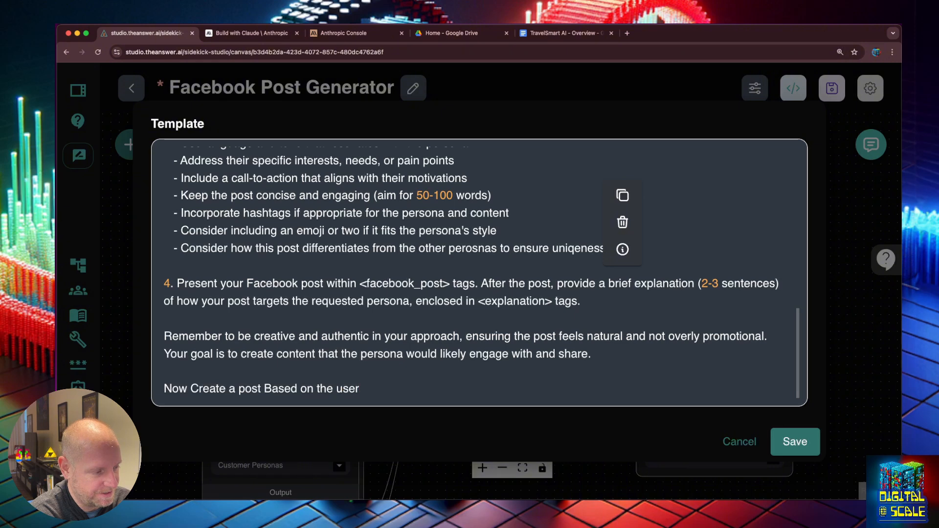
{"action": "type", "text": "s inout"}
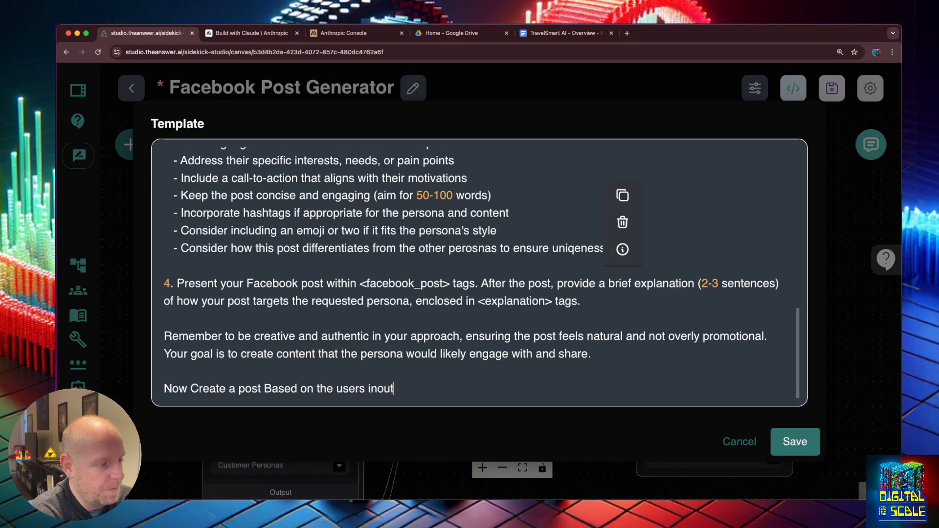
{"action": "key", "text": "BackSpace"}
{"action": "key", "text": "BackSpace"}
{"action": "key", "text": "BackSpace"}
{"action": "type", "text": "put"}
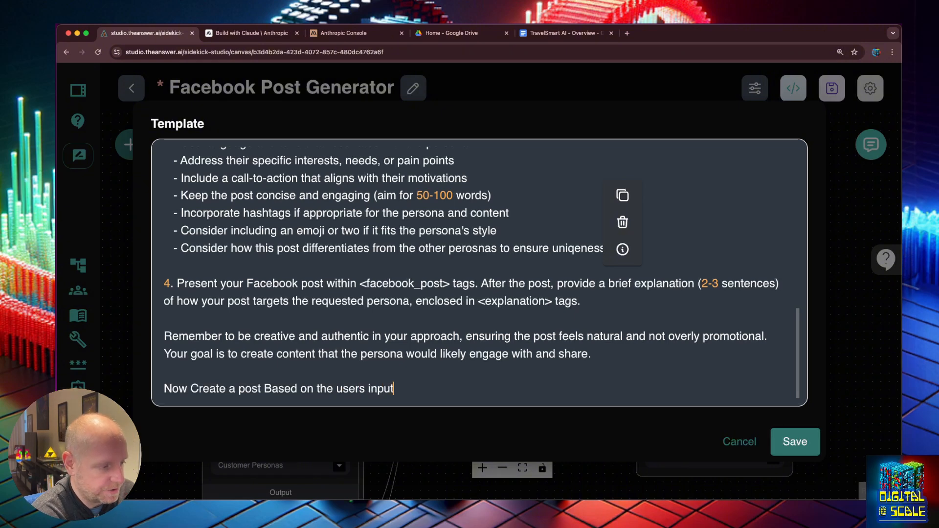
{"action": "type", "text": ":"}
{"action": "key", "text": "Return"}
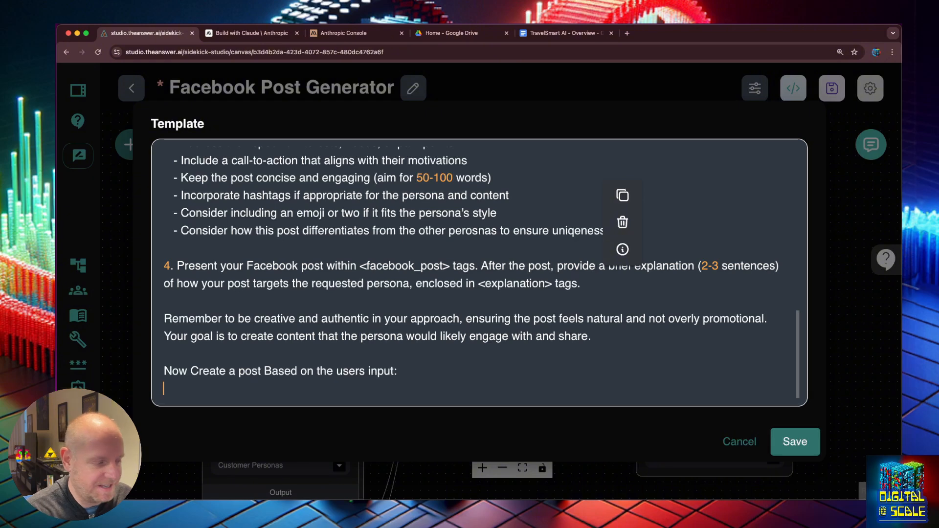
{"action": "type", "text": "{}"}
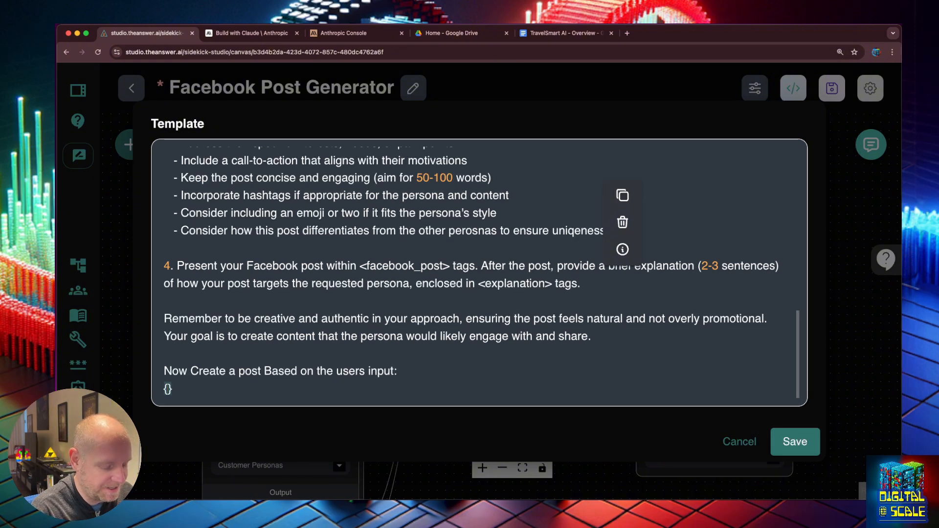
{"action": "type", "text": "userInput"}
{"action": "key", "text": "BackSpace"}
{"action": "key", "text": "BackSpace"}
{"action": "key", "text": "BackSpace"}
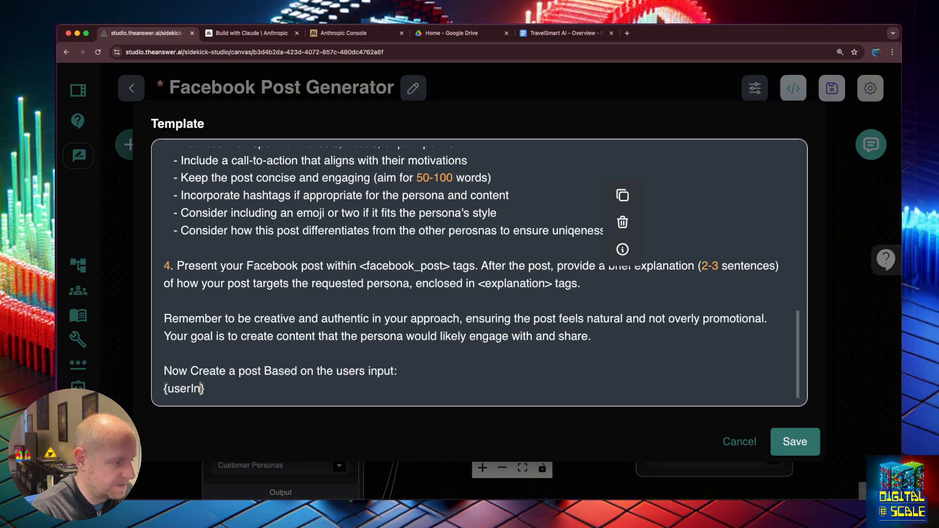
- Finish the {userInput} placeholder, map a new userInput value to the chat question, and save
{"action": "type", "text": "put"}
{"action": "left_click", "coordinate": [783, 443]}
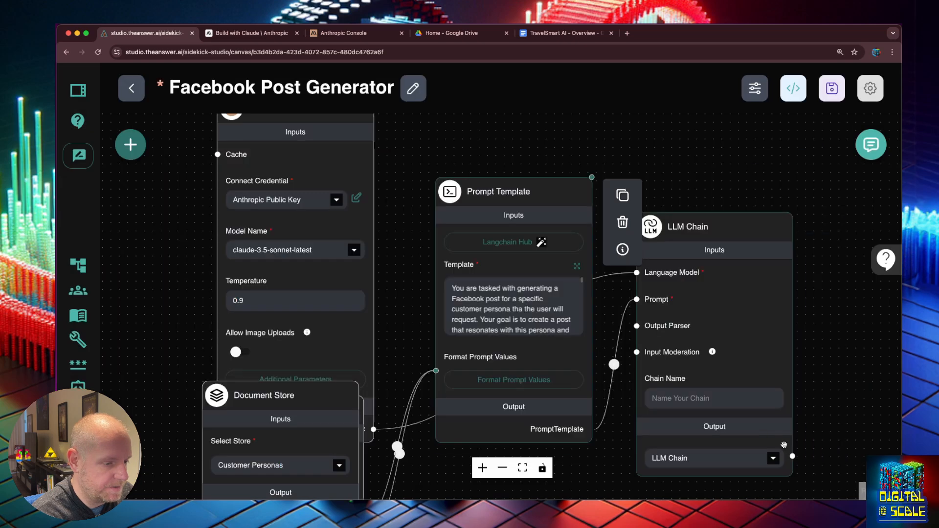
{"action": "left_click", "coordinate": [494, 382]}
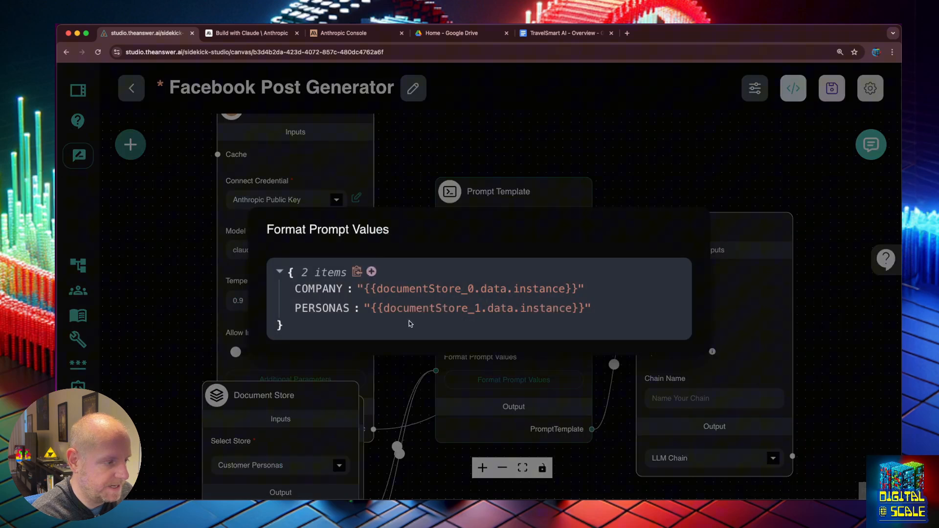
{"action": "left_click", "coordinate": [371, 271]}
{"action": "type", "text": "userInput"}
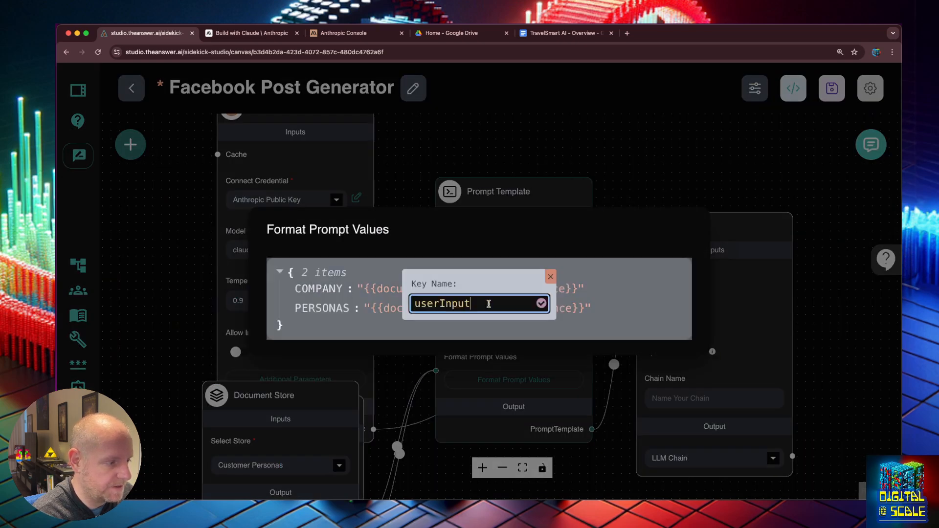
{"action": "left_click", "coordinate": [541, 303]}
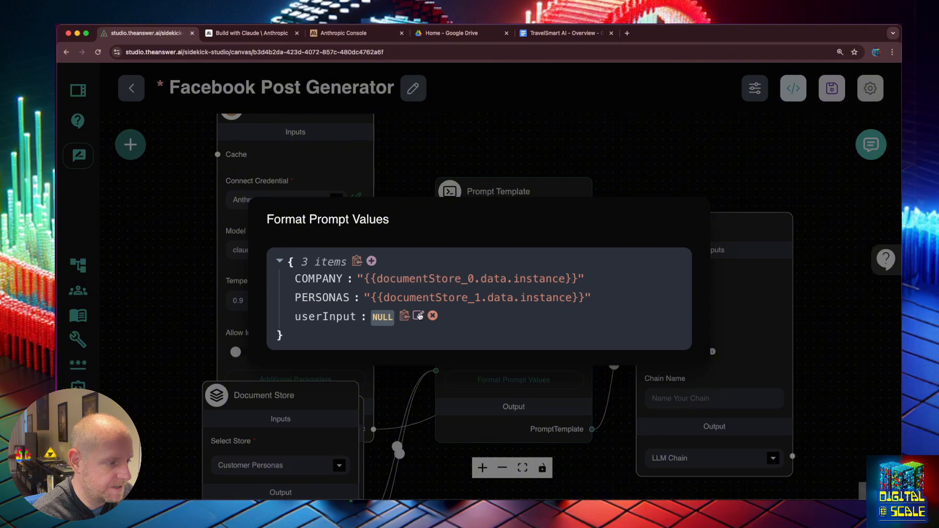
{"action": "left_click", "coordinate": [419, 316]}
{"action": "left_click", "coordinate": [421, 311]}
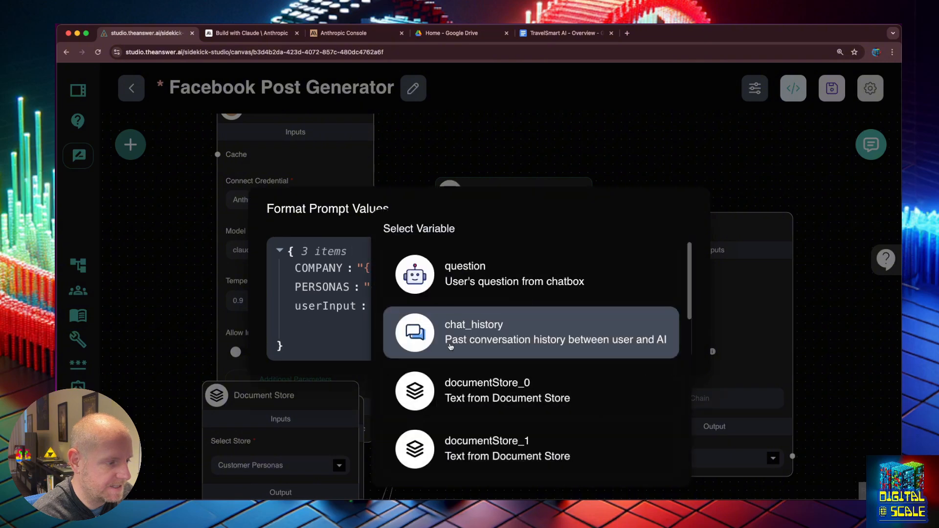
{"action": "left_click", "coordinate": [472, 287]}
{"action": "left_click", "coordinate": [649, 163]}
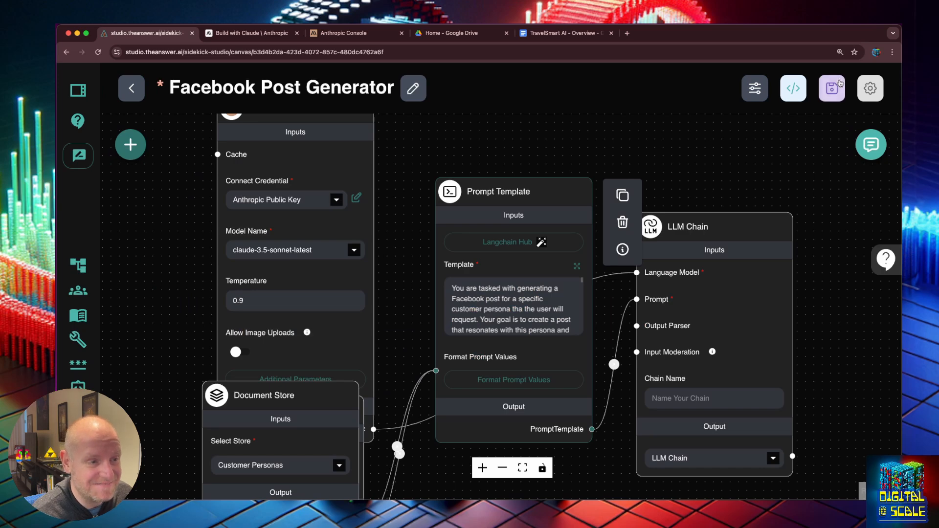
{"action": "key", "text": "ctrl+s"}
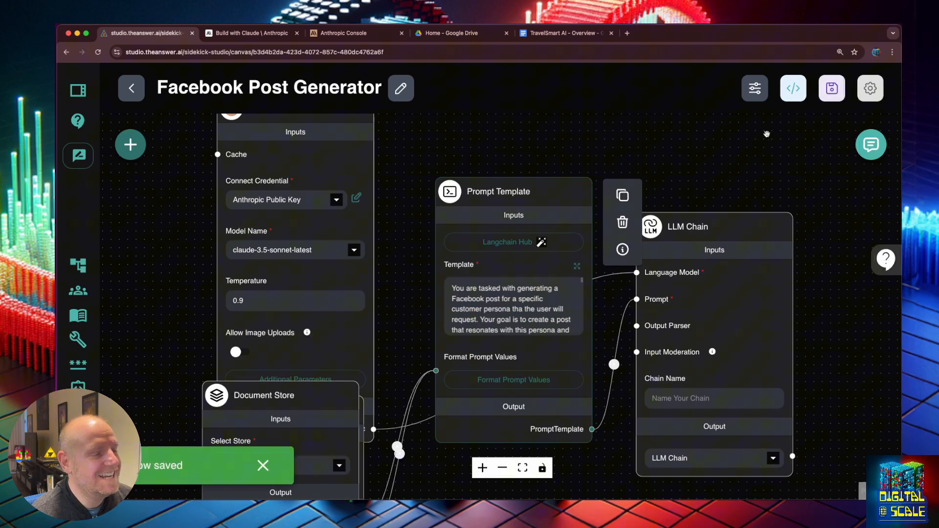
- Clear the earlier conversation from the test chat history
{"action": "left_click", "coordinate": [870, 145]}
{"action": "scroll", "coordinate": [785, 320], "scroll_direction": "up", "scroll_amount": 10}
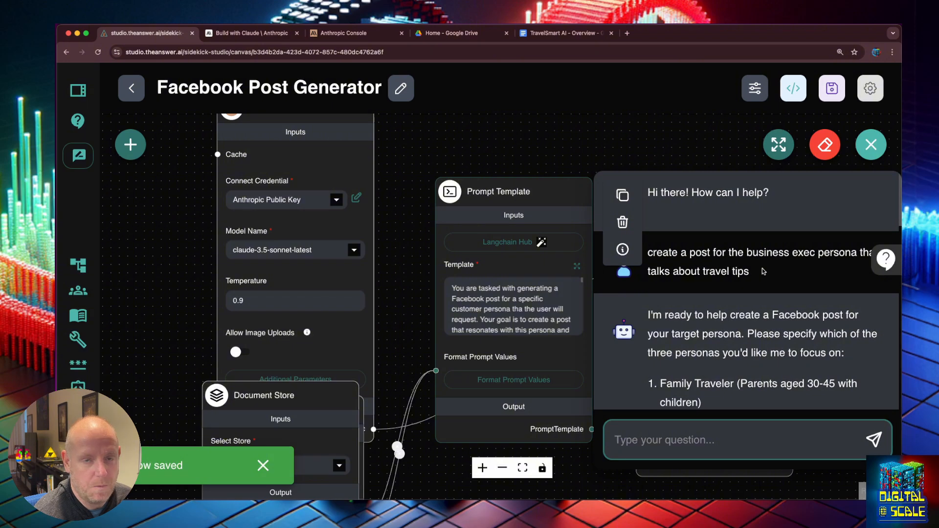
{"action": "left_click_drag", "start_coordinate": [765, 271], "coordinate": [640, 249]}
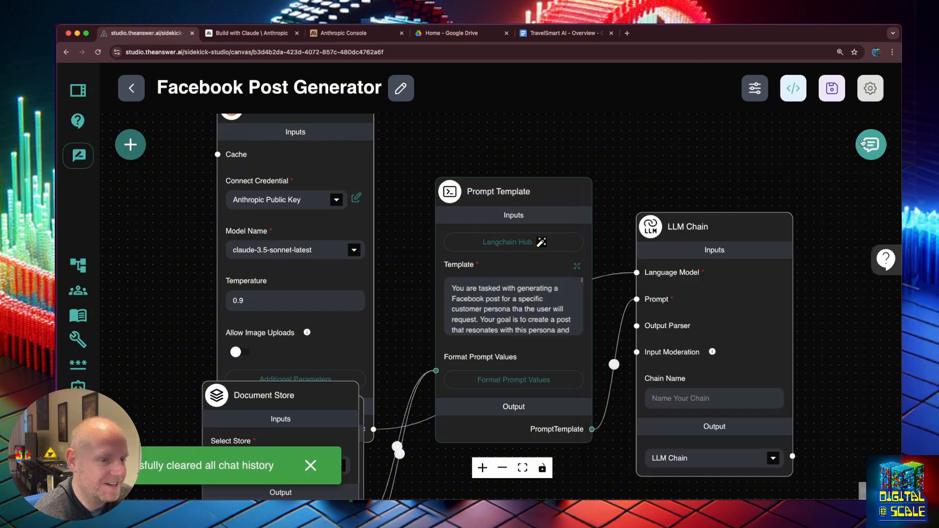
{"action": "left_click", "coordinate": [871, 144]}
- Send the business exec travel-tips request and read the 'Executive Travel Hacks' post in the enlarged chat
{"action": "left_click", "coordinate": [711, 441]}
{"action": "type", "text": "create a post for the business exec persona that talks about travel tips"}
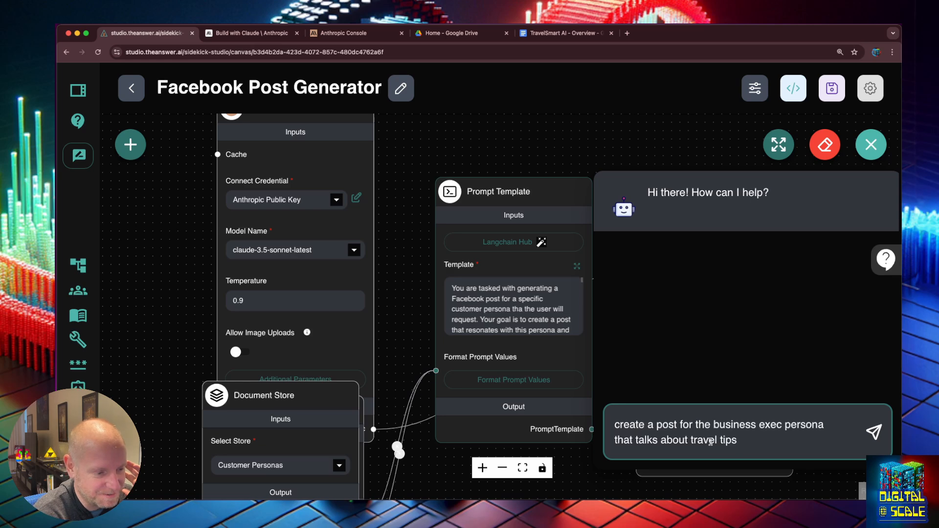
{"action": "key", "text": "Return"}
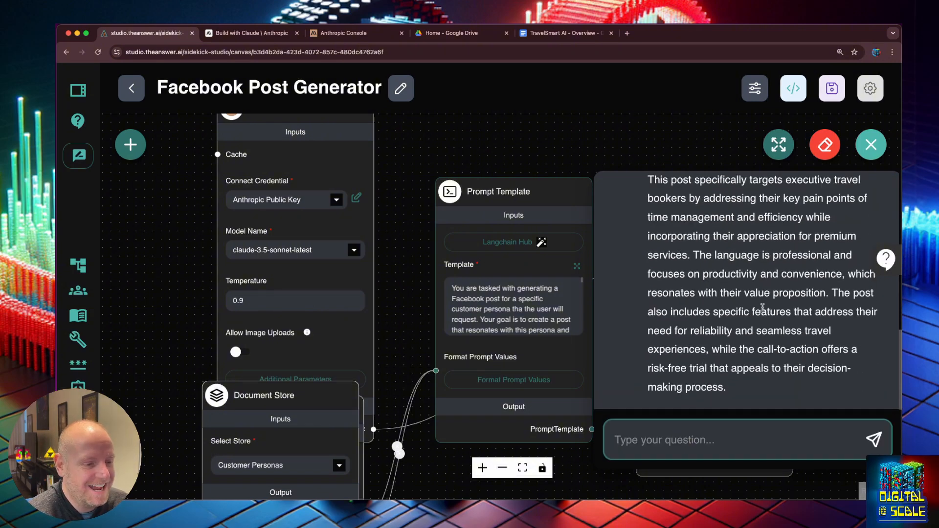
{"action": "scroll", "coordinate": [765, 303], "scroll_direction": "up", "scroll_amount": 5}
{"action": "left_click", "coordinate": [762, 150]}
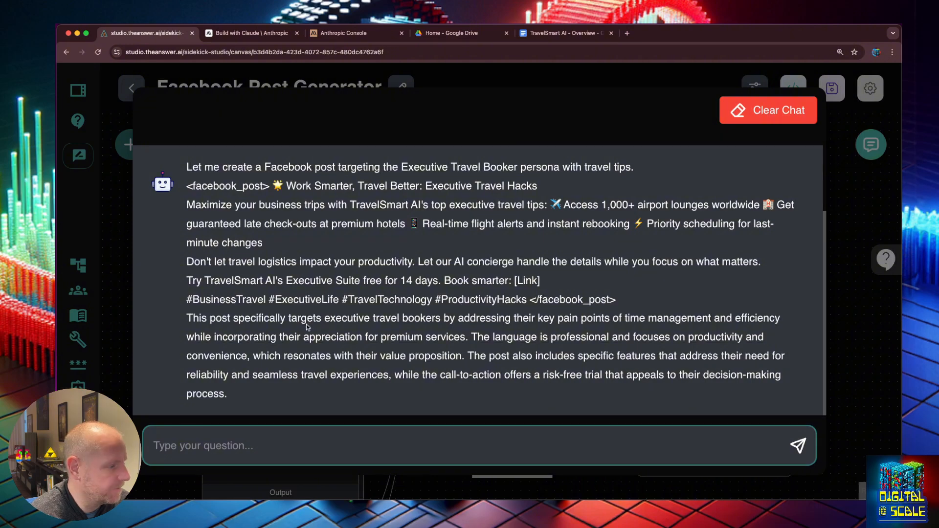
{"action": "left_click", "coordinate": [845, 339]}
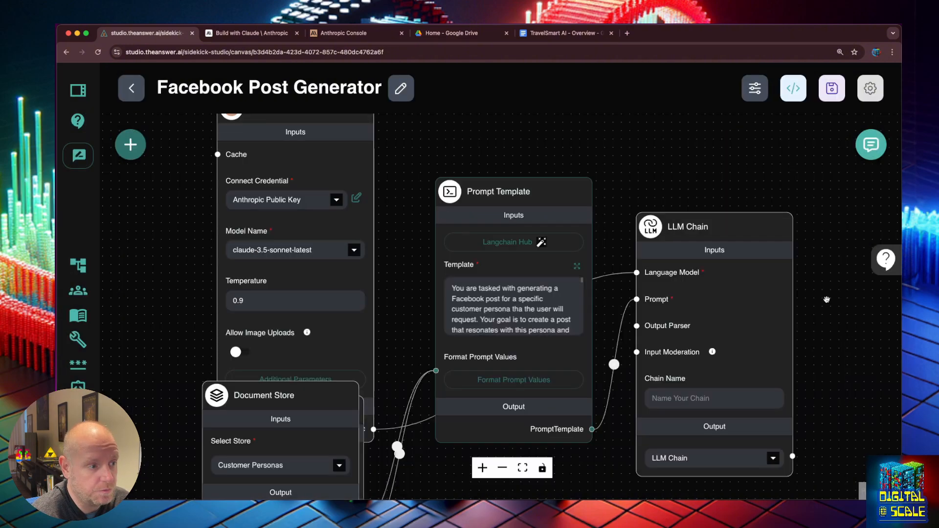
{"action": "scroll", "coordinate": [642, 187], "scroll_direction": "down", "scroll_amount": 3}
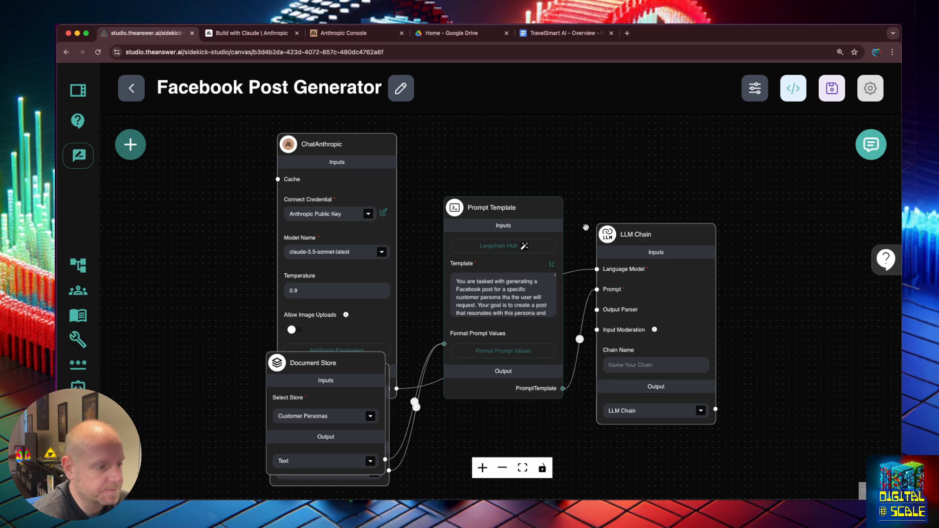
{"action": "mouse_move", "coordinate": [552, 264]}
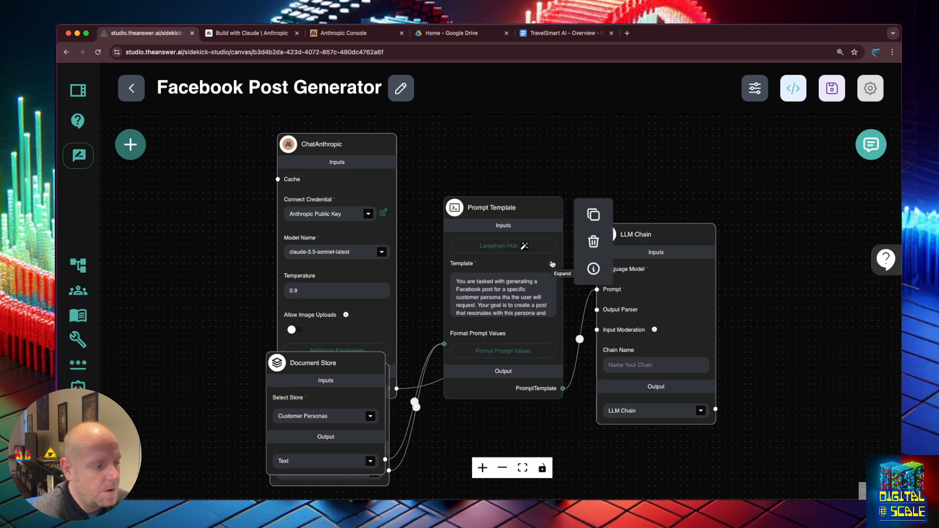
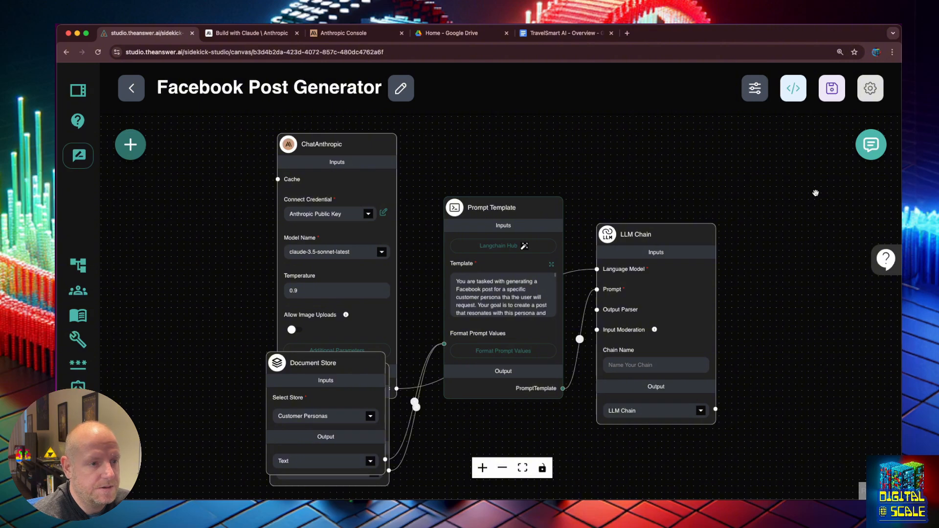
- Duplicate the Facebook Post Generator chatflow and reconnect its Anthropic Public Key credential
{"action": "left_click", "coordinate": [868, 91]}
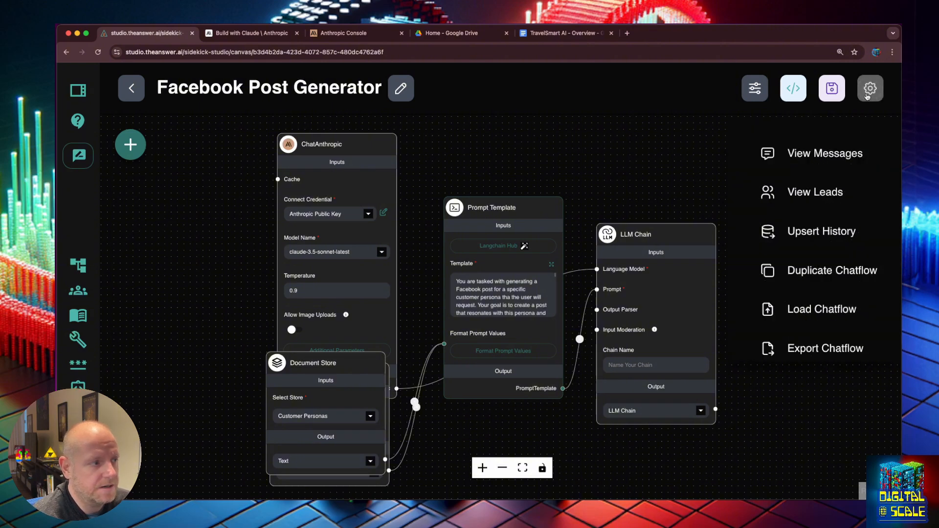
{"action": "left_click", "coordinate": [828, 274]}
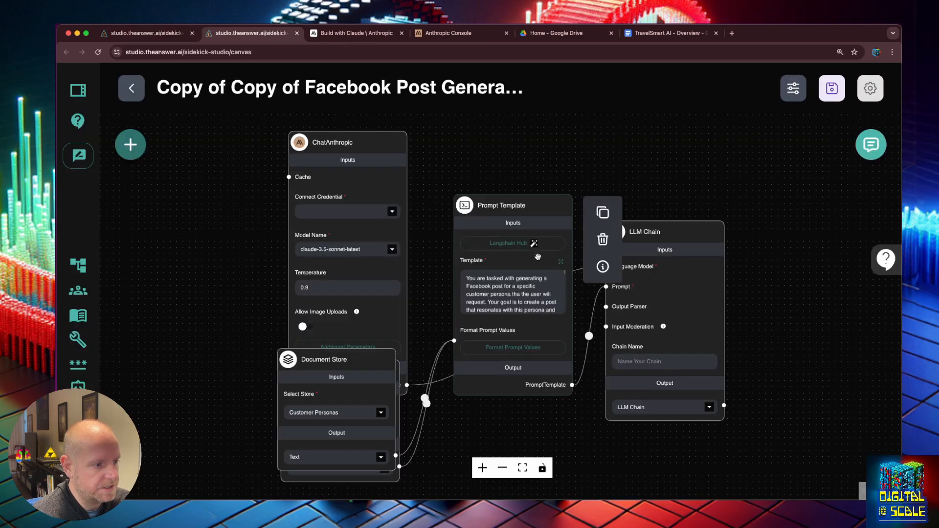
{"action": "left_click", "coordinate": [393, 212]}
{"action": "left_click", "coordinate": [318, 234]}
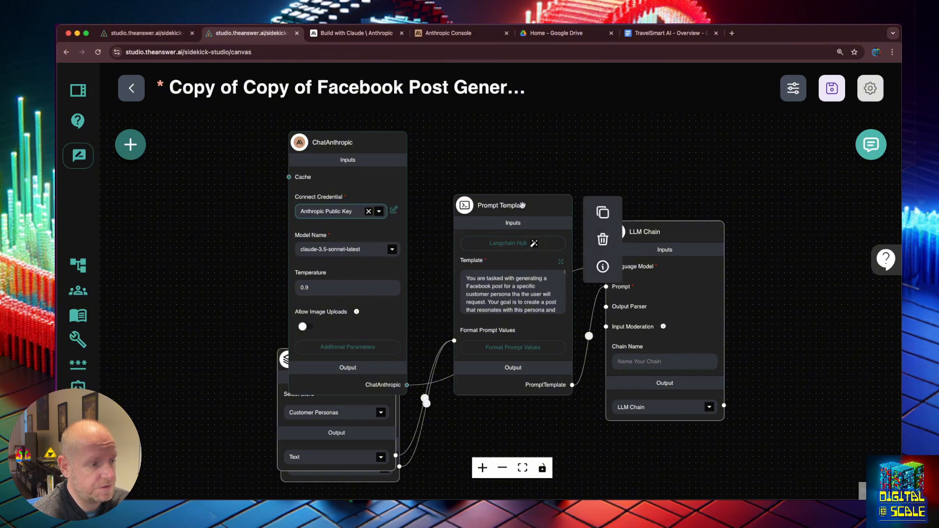
- Save the copy as 'Twitter X Post Generator' and select its whole prompt template
{"action": "left_click", "coordinate": [832, 89]}
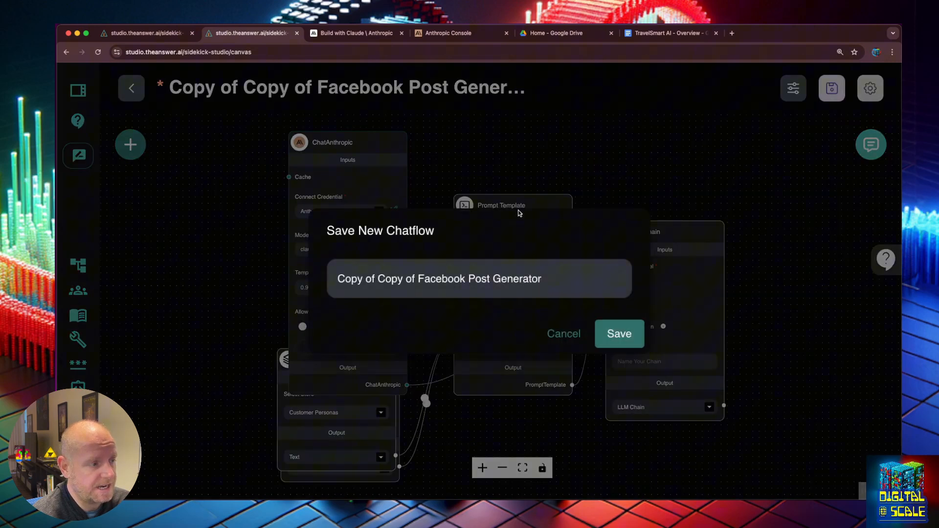
{"action": "left_click", "coordinate": [504, 283]}
{"action": "left_click_drag", "start_coordinate": [465, 278], "coordinate": [352, 266]}
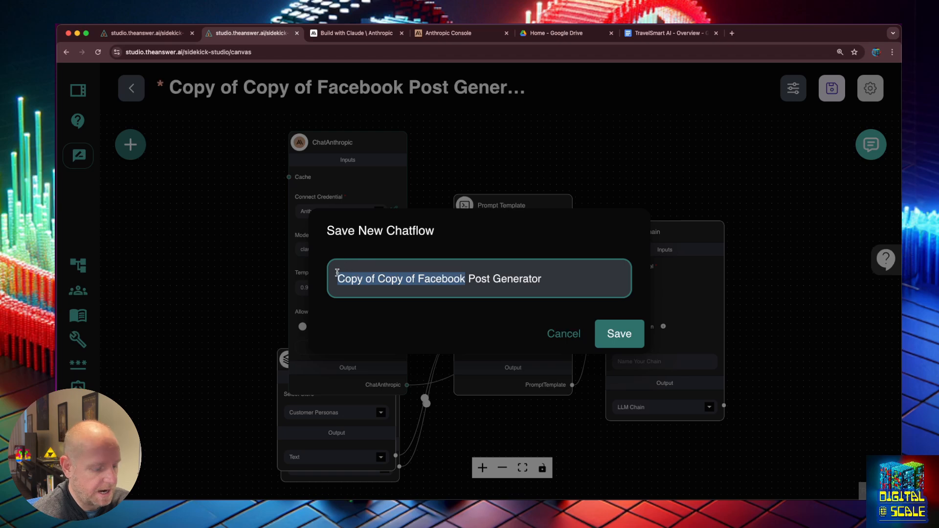
{"action": "type", "text": "Twitter"}
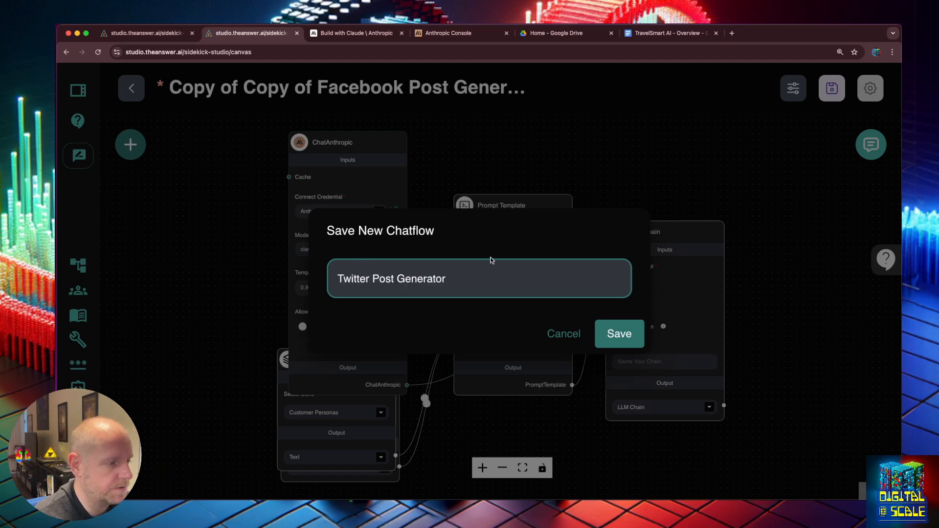
{"action": "type", "text": " X"}
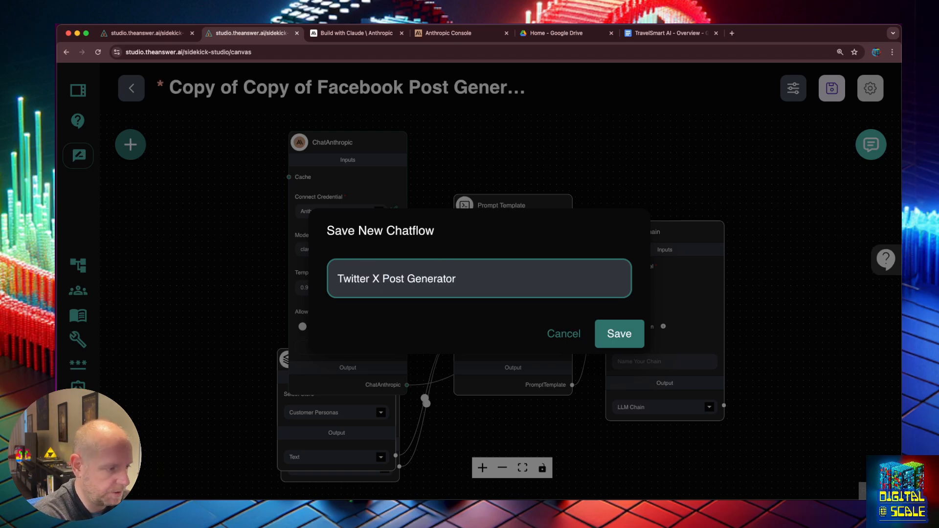
{"action": "key", "text": "Return"}
{"action": "mouse_move", "coordinate": [509, 277]}
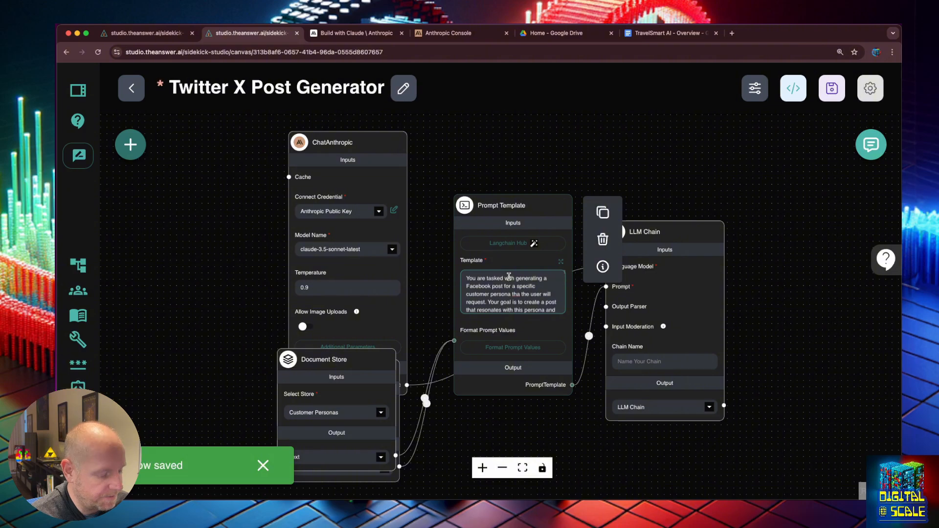
{"action": "left_click", "coordinate": [511, 288]}
{"action": "key", "text": "super+a"}
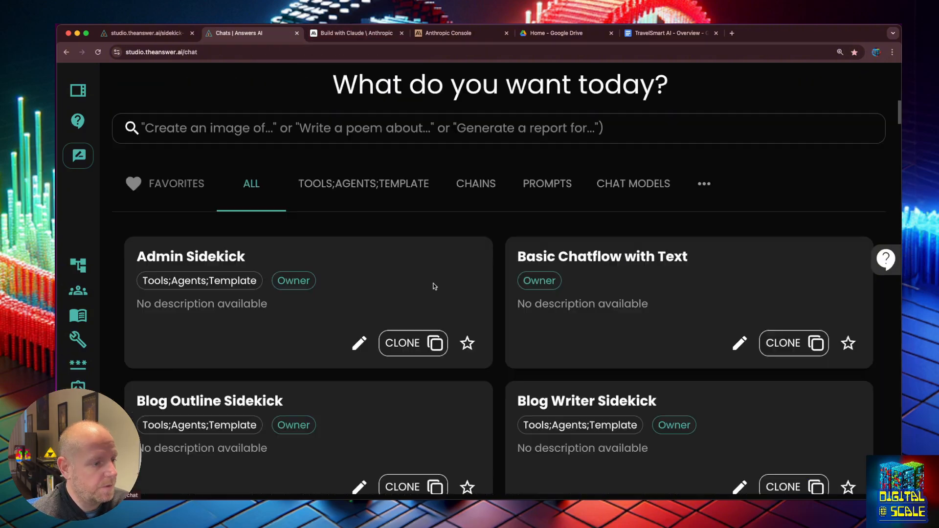
- Ask the Prompt Generator chat to make the prompt Twitter focused instead of Facebook focused
{"action": "scroll", "coordinate": [484, 314], "scroll_direction": "down", "scroll_amount": 6}
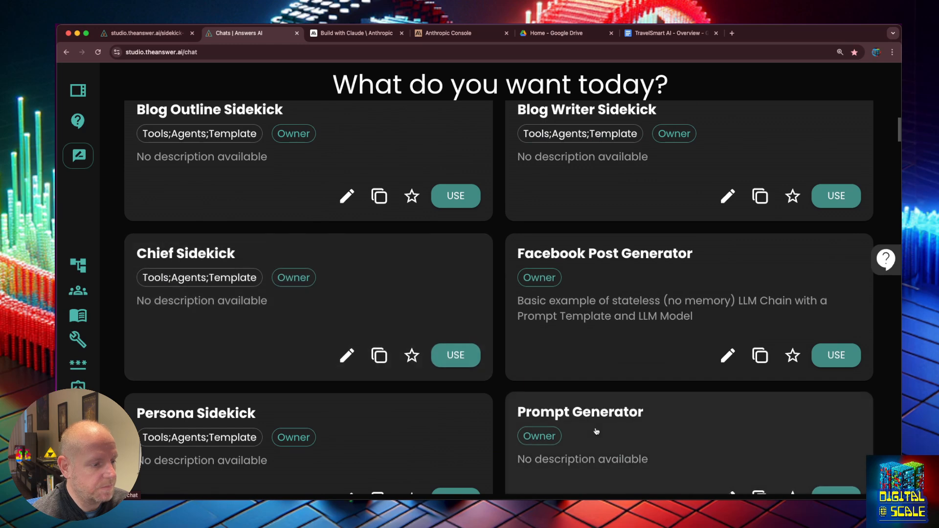
{"action": "left_click", "coordinate": [593, 428]}
{"action": "left_click", "coordinate": [401, 436]}
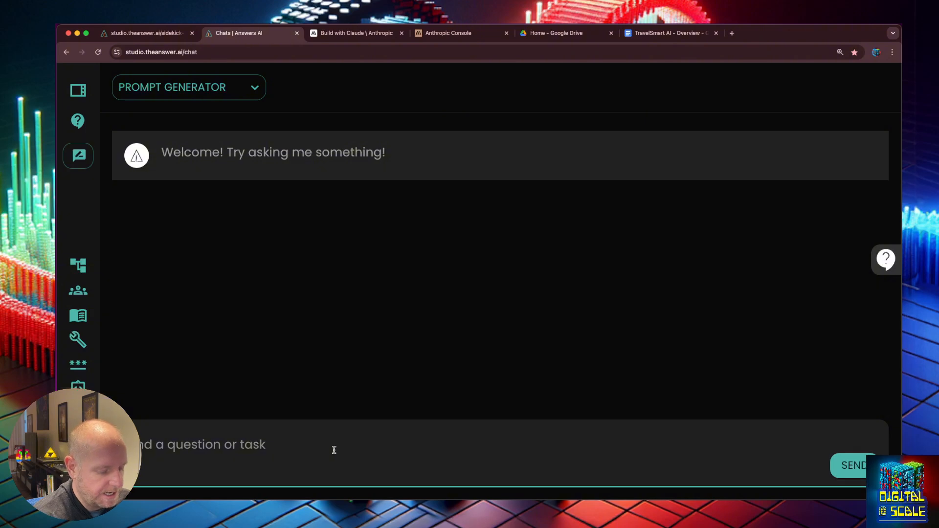
{"action": "type", "text": "Change this prom"}
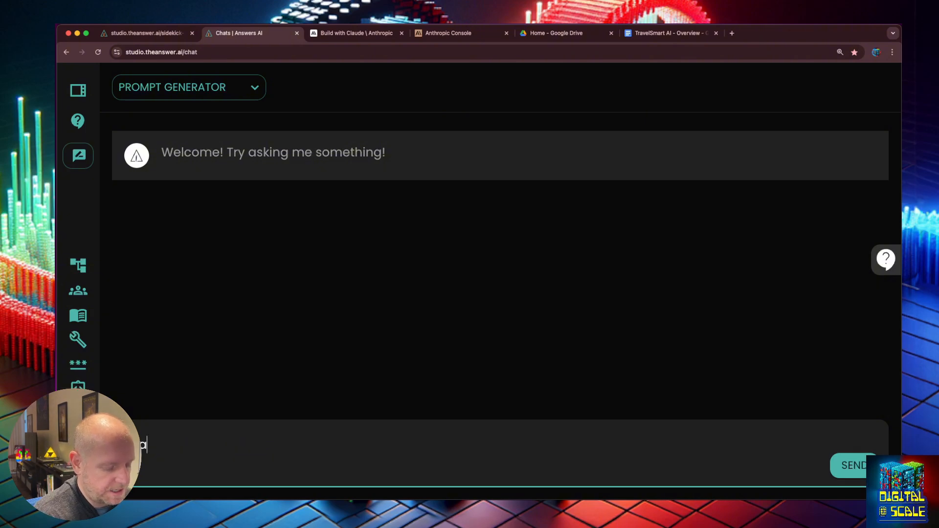
{"action": "type", "text": "pt"}
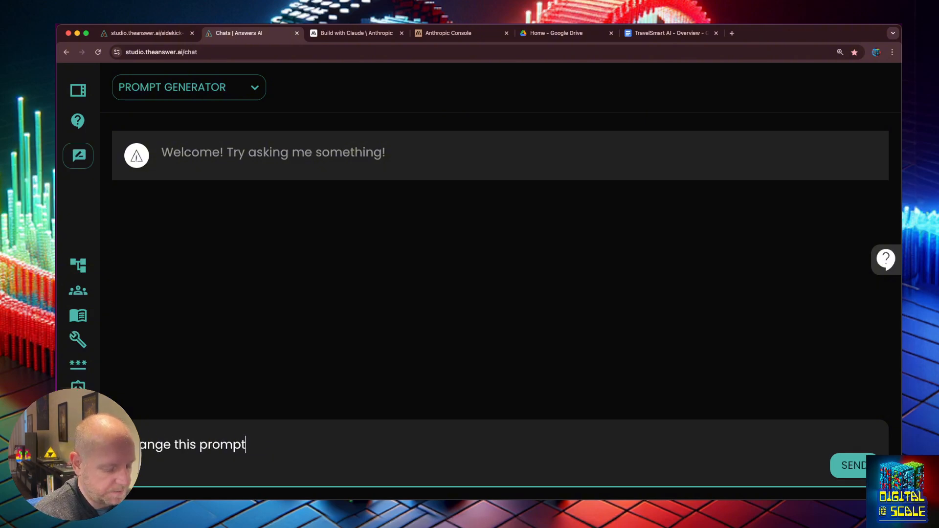
{"action": "type", "text": "s to be twitter fo"}
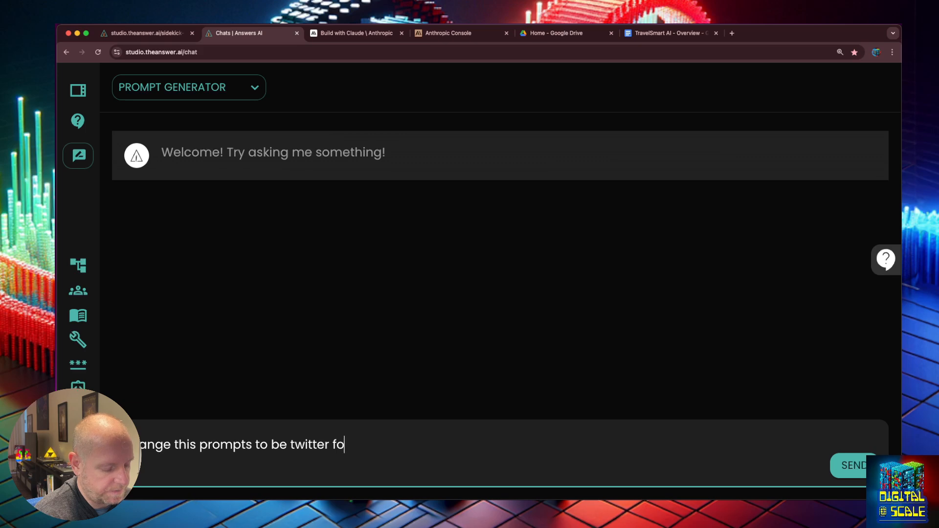
{"action": "type", "text": "cused instead of "}
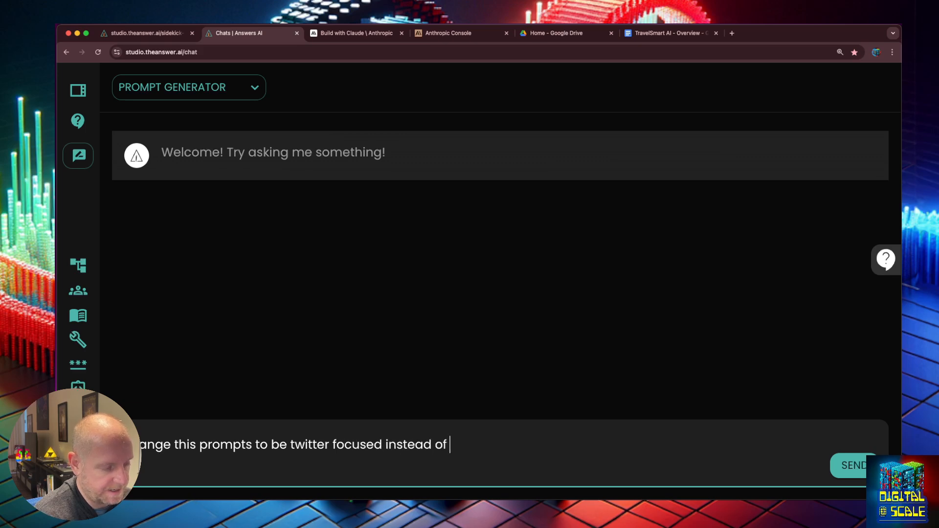
{"action": "type", "text": "facebook foc"}
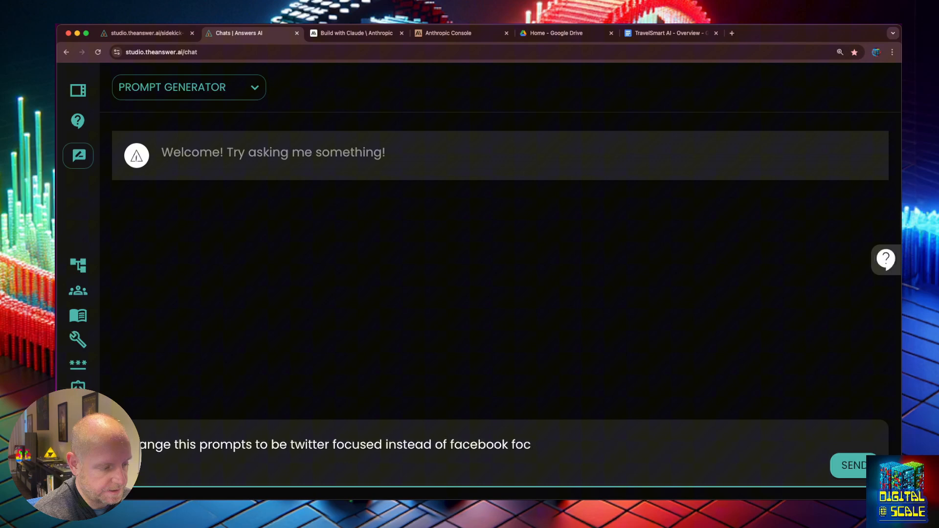
{"action": "key", "text": "Return"}
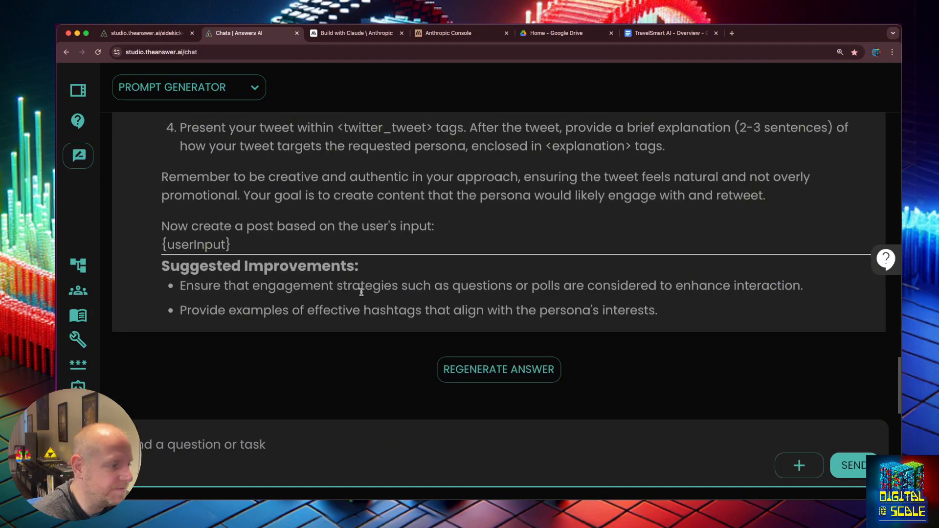
- Select the rewritten Twitter prompt in the reply and return to the chatflow canvas
{"action": "scroll", "coordinate": [326, 263], "scroll_direction": "up", "scroll_amount": 7}
{"action": "scroll", "coordinate": [324, 264], "scroll_direction": "up", "scroll_amount": 5}
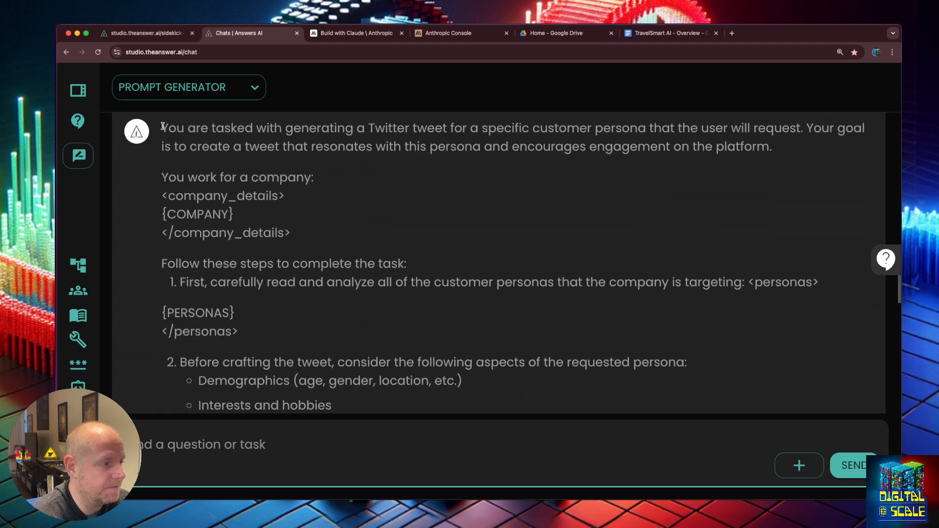
{"action": "left_click_drag", "start_coordinate": [162, 126], "coordinate": [436, 324]}
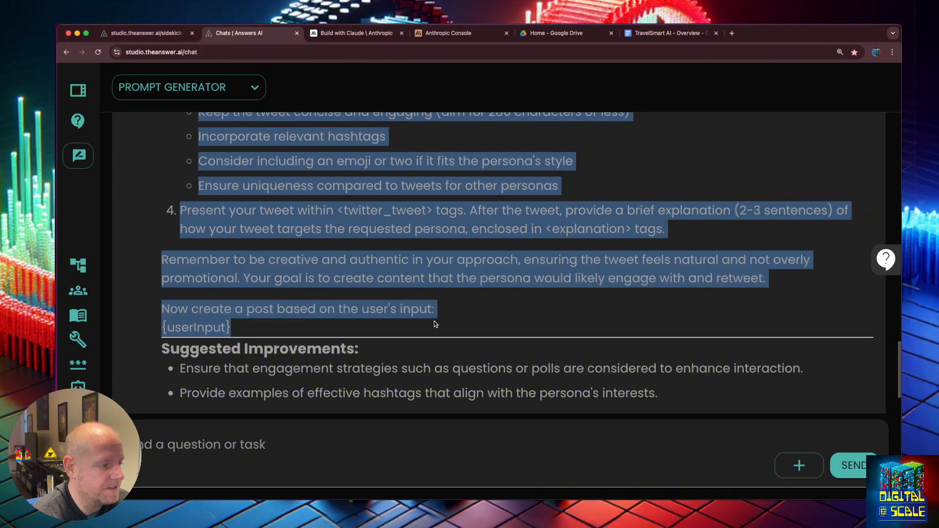
{"action": "left_click", "coordinate": [156, 33]}
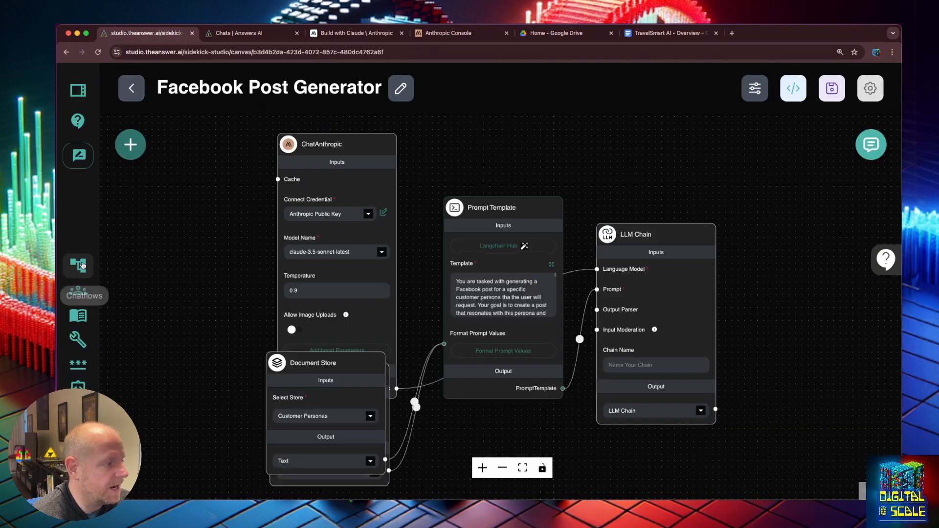
- Open Twitter X Post Generator and paste the Twitter-focused prompt over the old template
{"action": "left_click", "coordinate": [79, 266]}
{"action": "left_click", "coordinate": [424, 279]}
{"action": "left_click", "coordinate": [538, 264]}
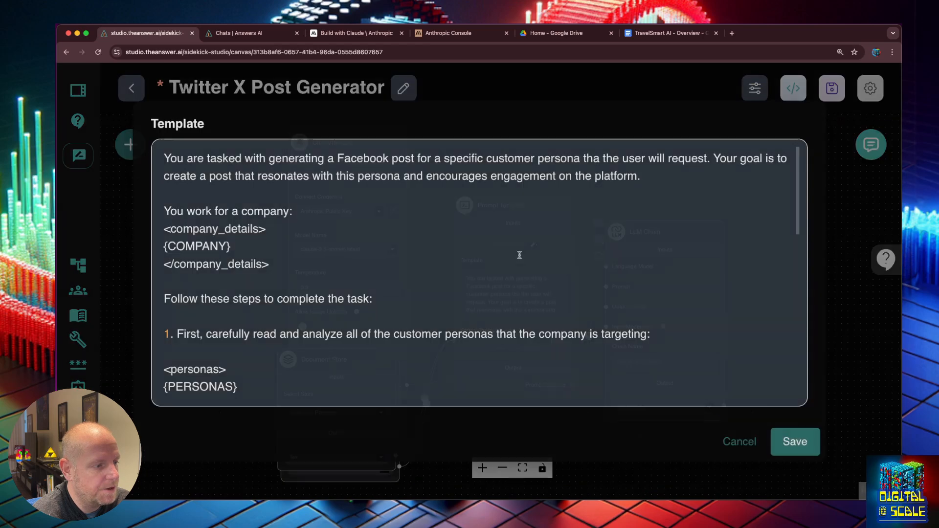
{"action": "left_click", "coordinate": [408, 229]}
{"action": "key", "text": "super+a"}
{"action": "key", "text": "super+v"}
- Review the pasted template ending in {userInput}, apply it, and save the flow
{"action": "scroll", "coordinate": [388, 230], "scroll_direction": "up", "scroll_amount": 10}
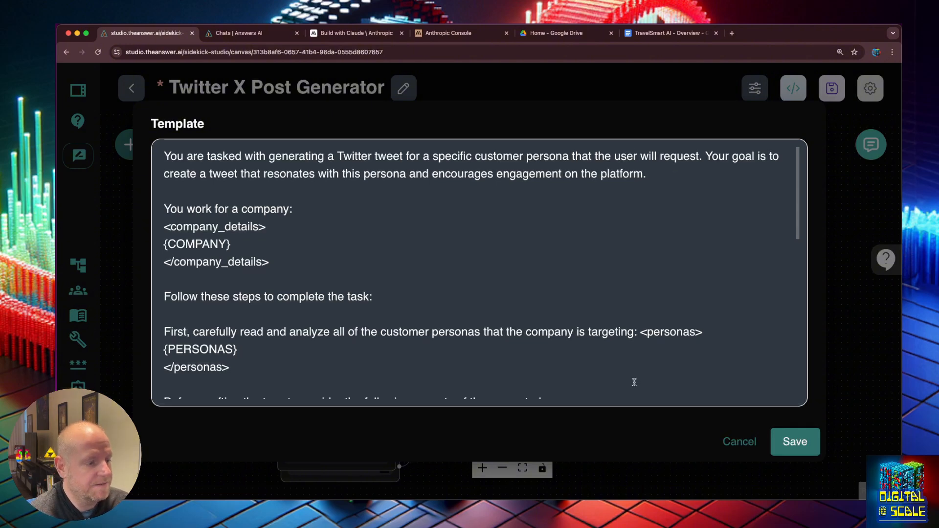
{"action": "scroll", "coordinate": [635, 382], "scroll_direction": "down", "scroll_amount": 10}
{"action": "scroll", "coordinate": [634, 382], "scroll_direction": "down", "scroll_amount": 3}
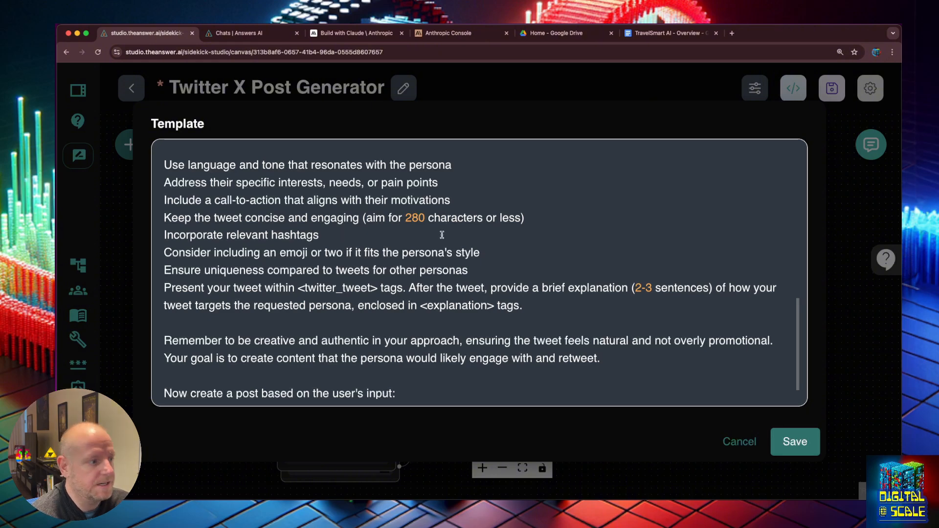
{"action": "scroll", "coordinate": [442, 235], "scroll_direction": "down", "scroll_amount": 1}
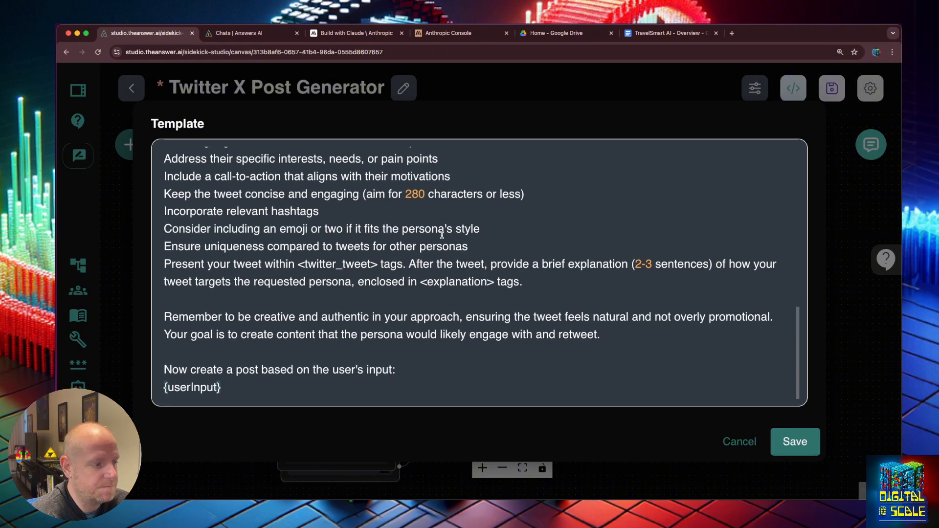
{"action": "left_click", "coordinate": [780, 446]}
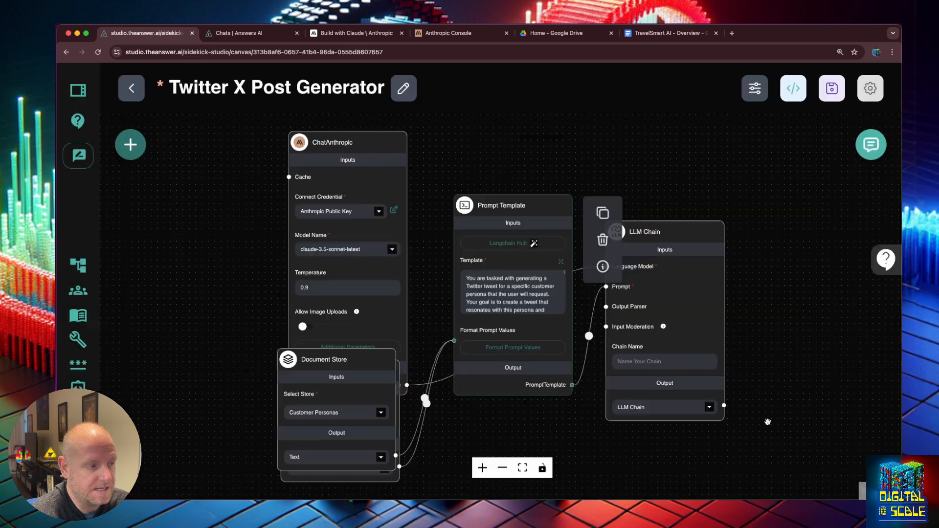
{"action": "left_click", "coordinate": [831, 88]}
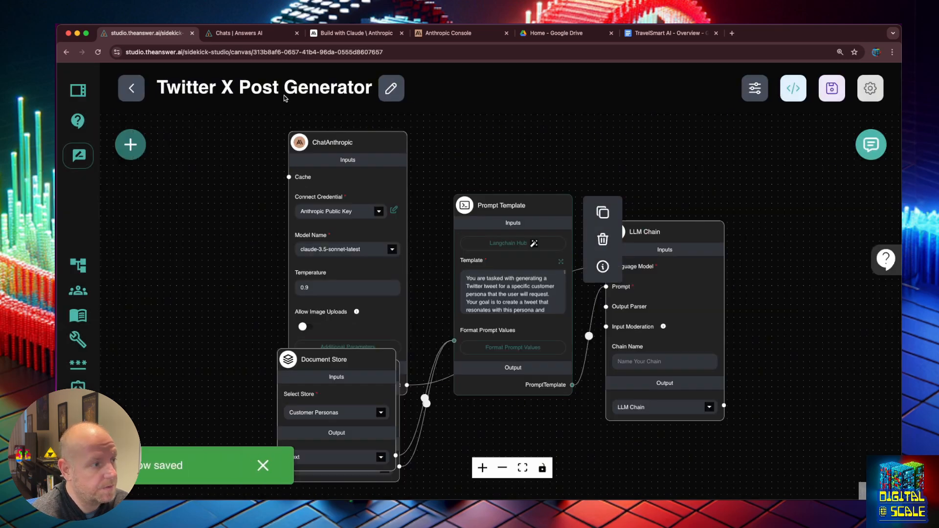
- Duplicate the Twitter X flow and save the copy as 'Instagram Post Generator'
{"action": "left_click", "coordinate": [873, 88]}
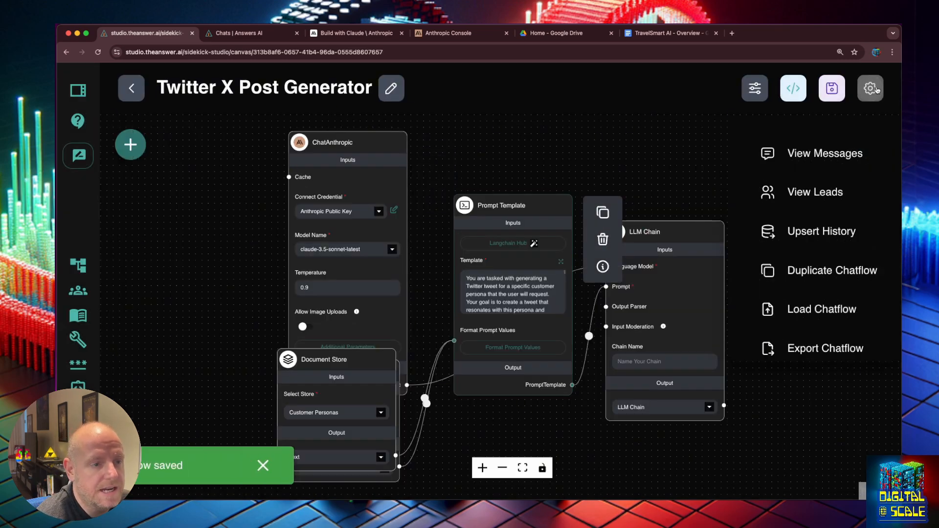
{"action": "left_click", "coordinate": [812, 273]}
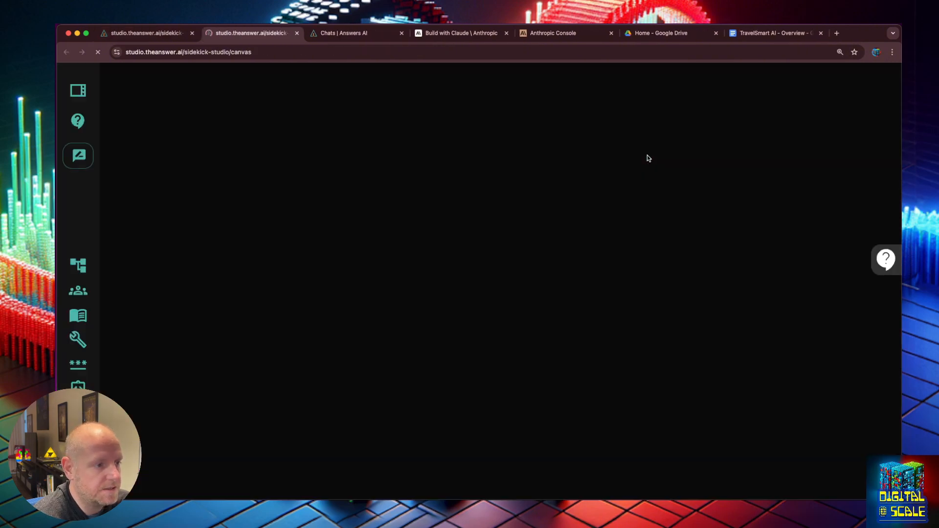
{"action": "left_click", "coordinate": [831, 88]}
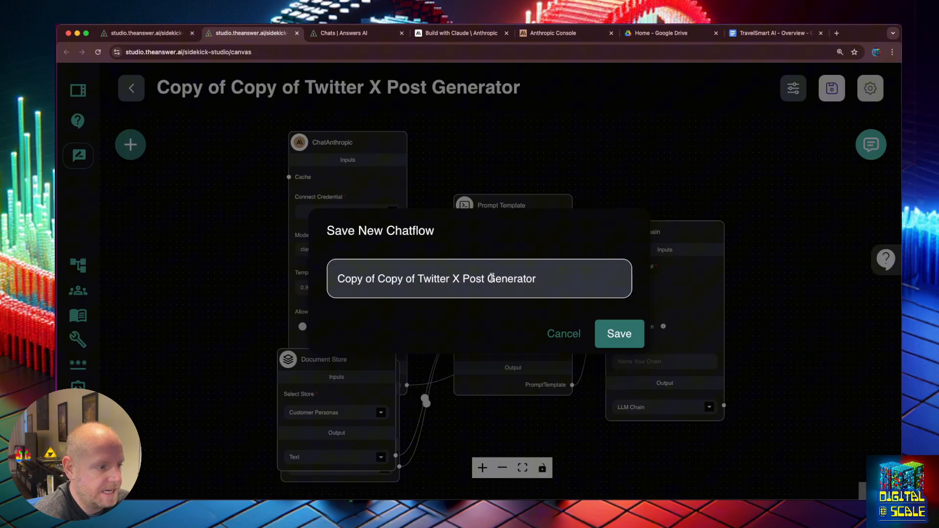
{"action": "left_click", "coordinate": [494, 279]}
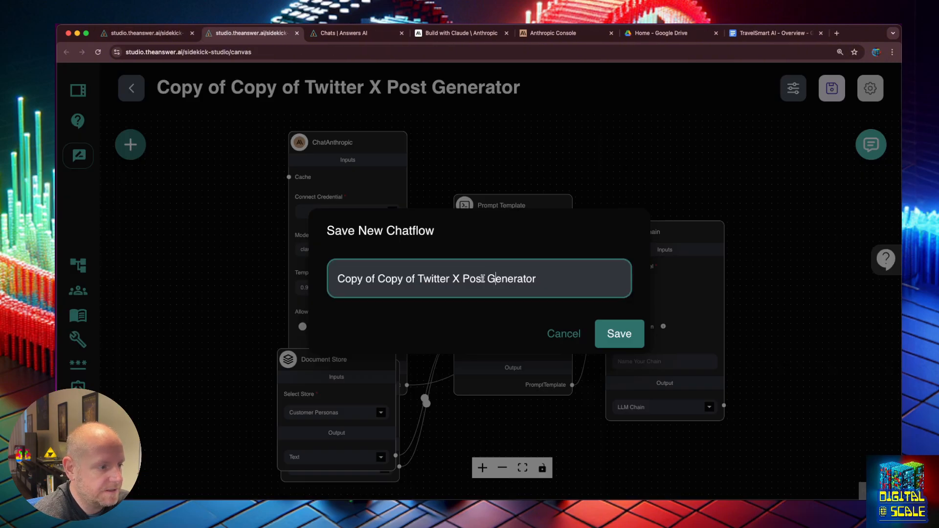
{"action": "left_click", "coordinate": [462, 278]}
{"action": "key", "text": "super+BackSpace"}
{"action": "type", "text": "Instagram"}
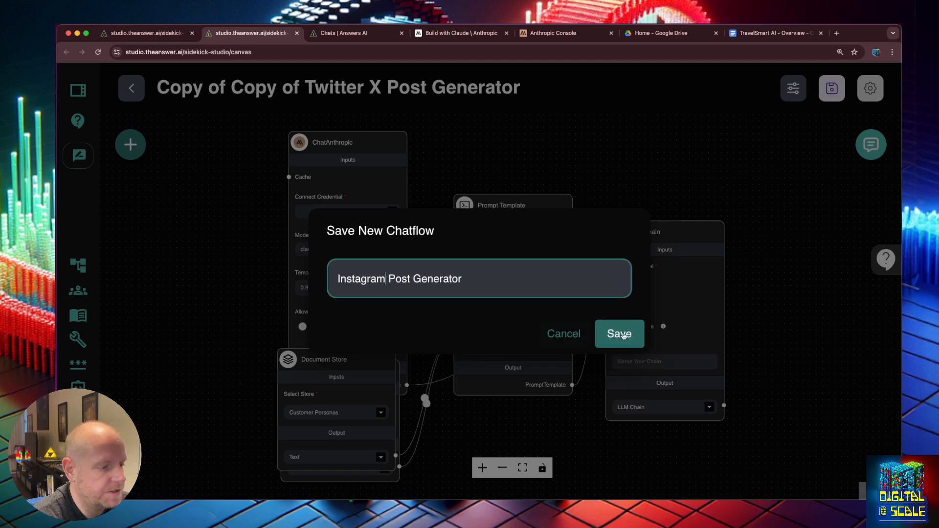
{"action": "left_click", "coordinate": [619, 334]}
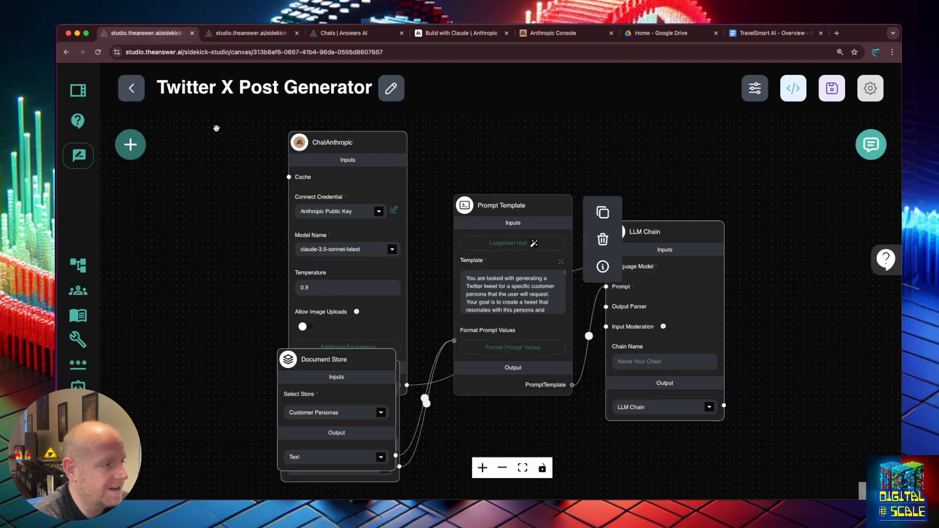
{"action": "left_click", "coordinate": [342, 34]}
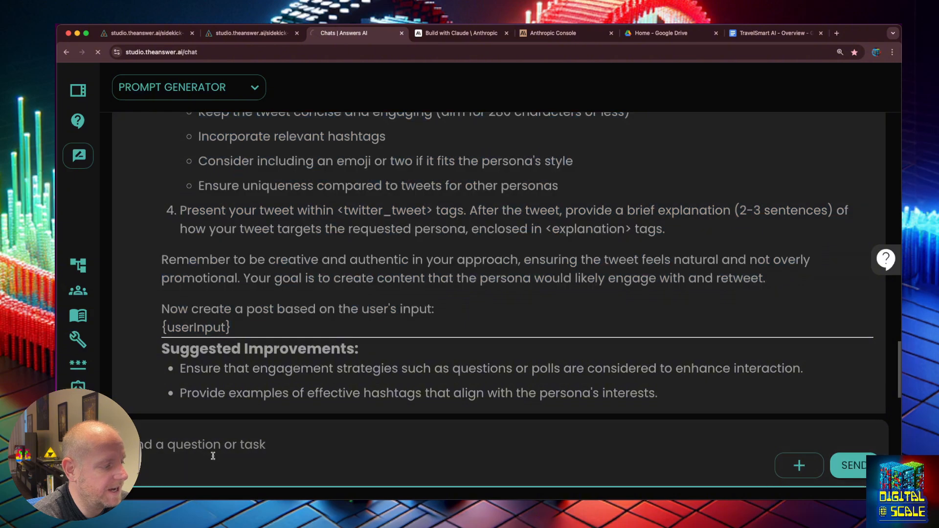
- Discard the half-written message and start a fresh chat with the Persona Sidekick
{"action": "type", "text": "now c"}
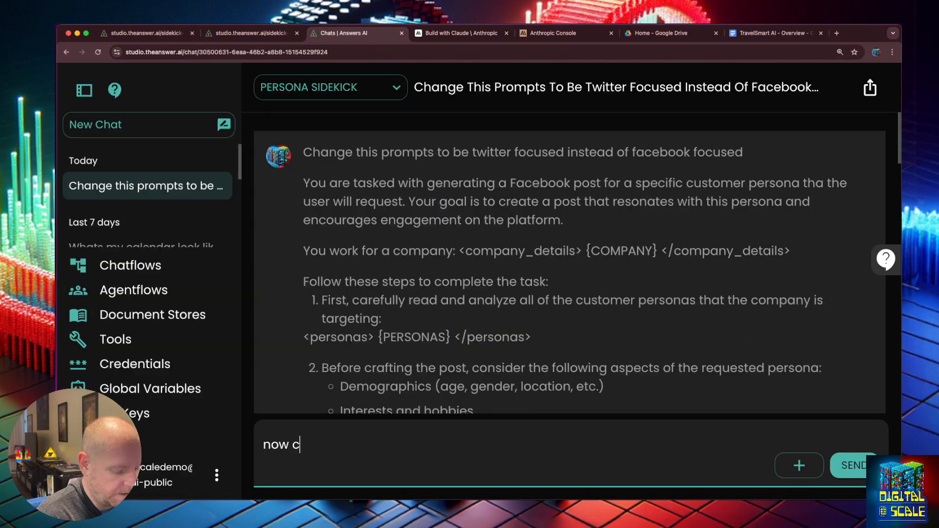
{"action": "type", "text": "reat"}
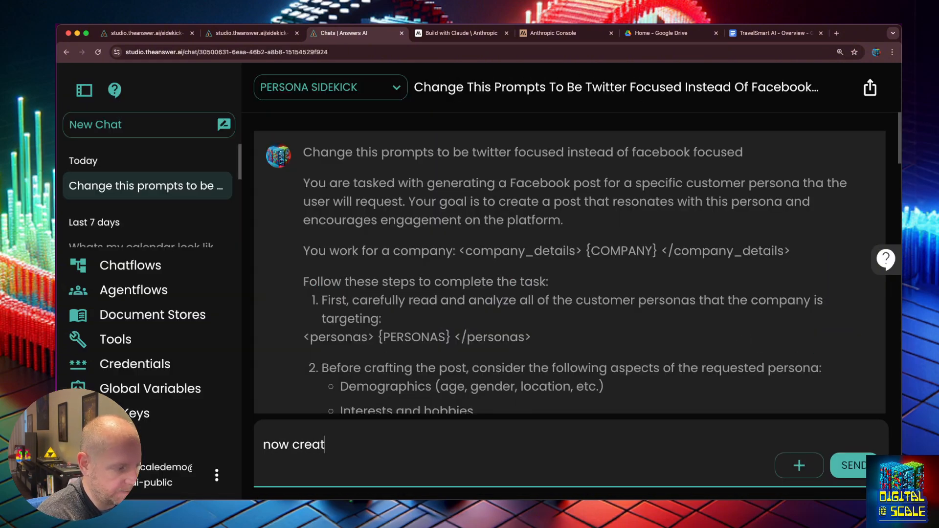
{"action": "type", "text": "e one for inst"}
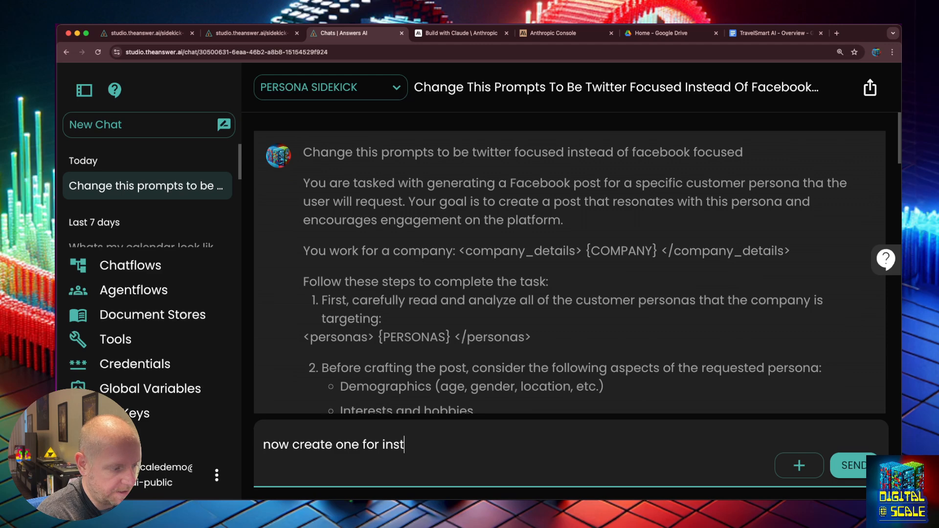
{"action": "left_click", "coordinate": [793, 467]}
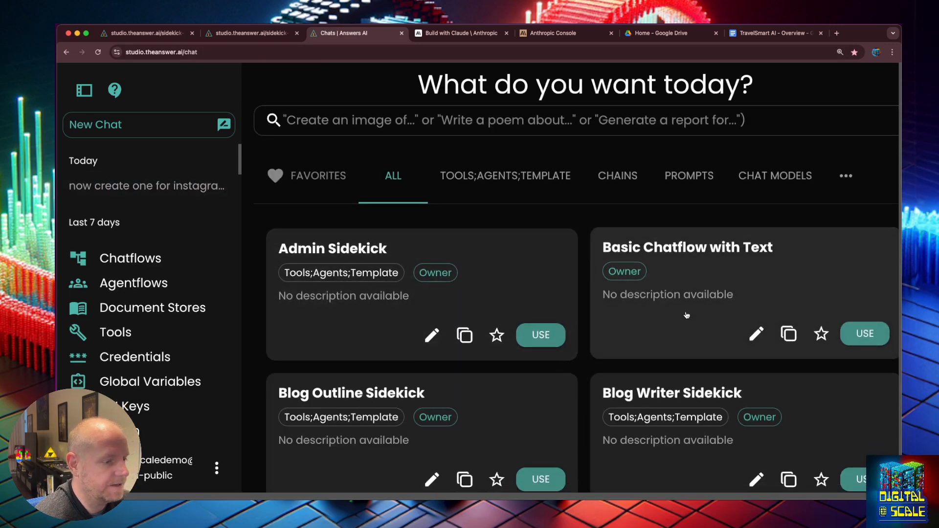
{"action": "scroll", "coordinate": [687, 315], "scroll_direction": "down", "scroll_amount": 10}
{"action": "left_click", "coordinate": [636, 208]}
- Ask for a new prompt template based on the Twitter one, but for Instagram
{"action": "left_click", "coordinate": [409, 441]}
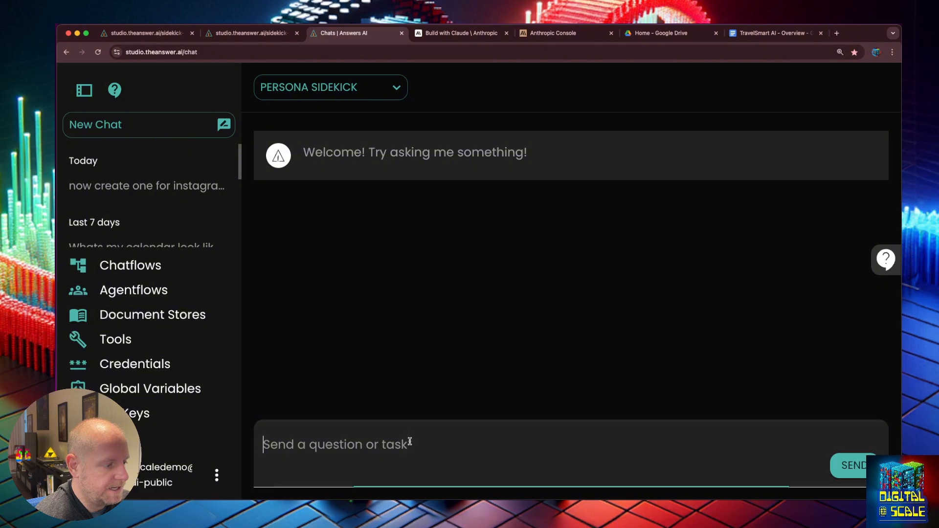
{"action": "type", "text": "Crete"}
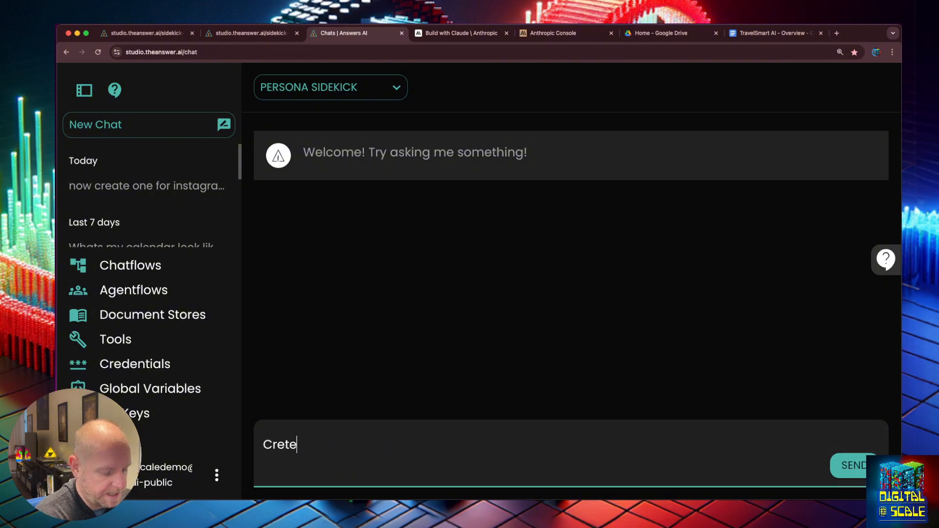
{"action": "type", "text": " a new prom"}
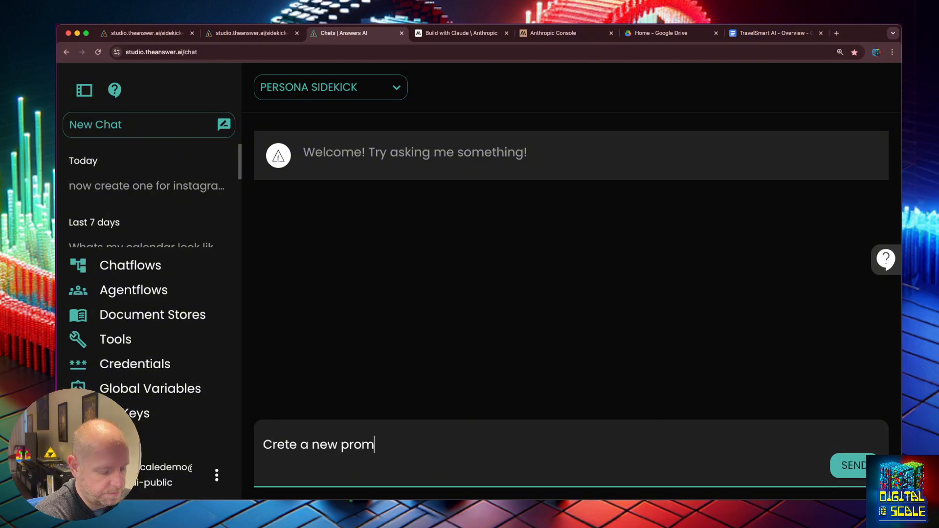
{"action": "type", "text": "pt teamplte based on this one"}
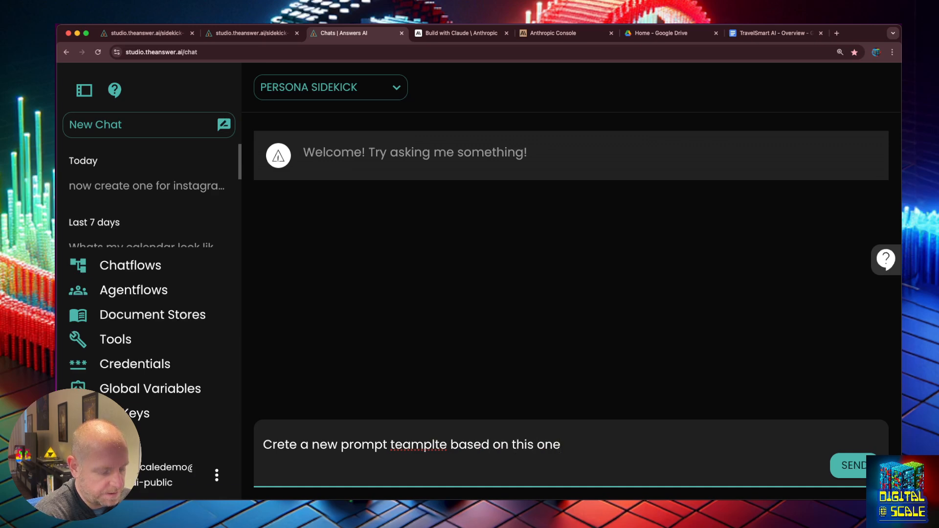
{"action": "type", "text": " but instead of "}
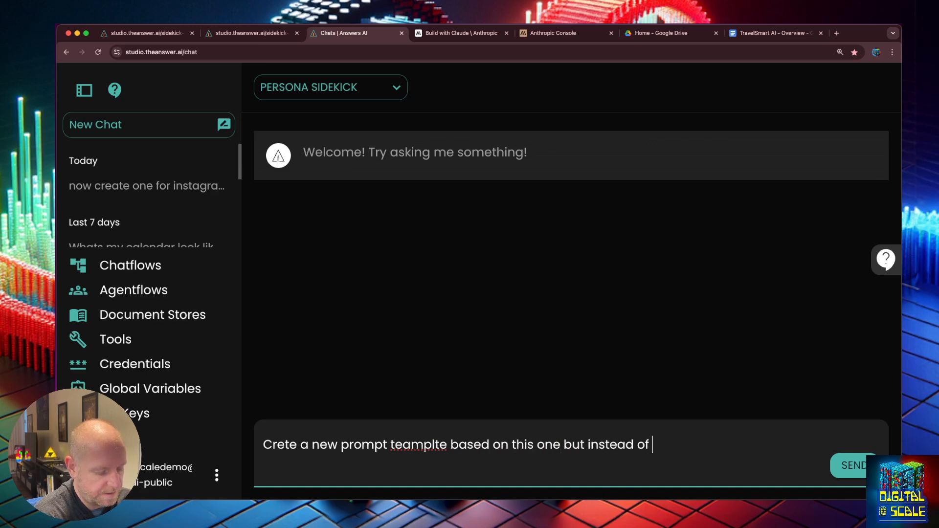
{"action": "type", "text": "faces"}
{"action": "key", "text": "BackSpace"}
{"action": "key", "text": "BackSpace"}
{"action": "key", "text": "BackSpace"}
{"action": "key", "text": "BackSpace"}
{"action": "key", "text": "BackSpace"}
{"action": "type", "text": "instagram "}
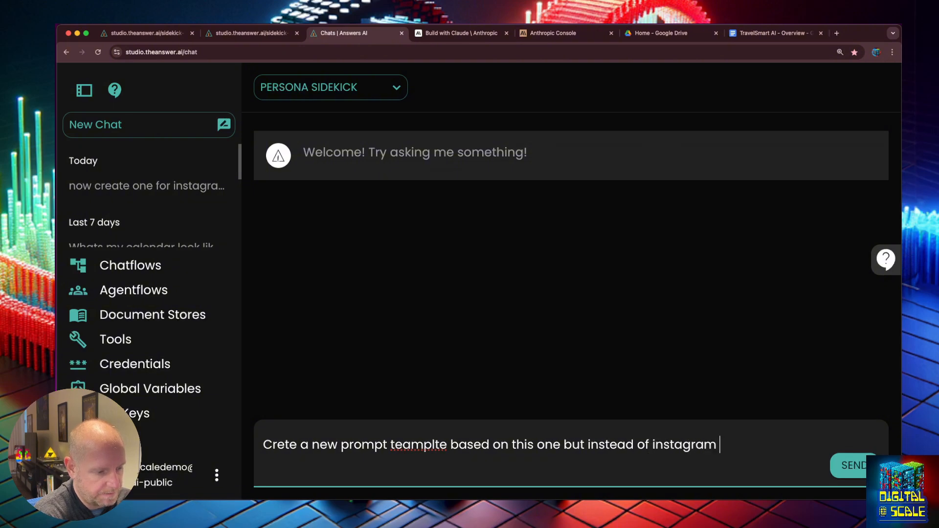
{"action": "type", "text": "use"}
{"action": "key", "text": "BackSpace"}
{"action": "key", "text": "BackSpace"}
{"action": "key", "text": "BackSpace"}
{"action": "key", "text": "BackSpace"}
{"action": "key", "text": "BackSpace"}
{"action": "key", "text": "BackSpace"}
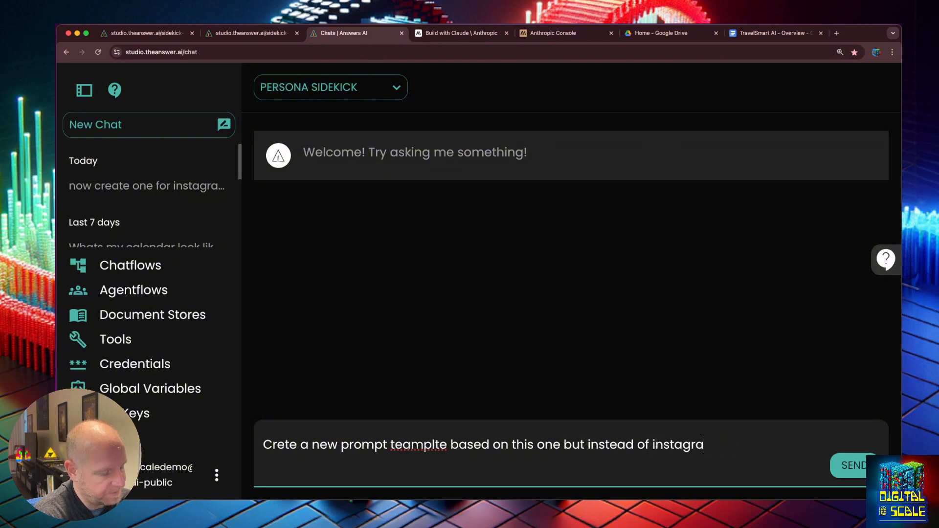
{"action": "key", "text": "BackSpace"}
{"action": "key", "text": "BackSpace"}
{"action": "key", "text": "BackSpace"}
{"action": "key", "text": "BackSpace"}
{"action": "key", "text": "BackSpace"}
{"action": "key", "text": "BackSpace"}
{"action": "key", "text": "BackSpace"}
{"action": "type", "text": "twitter its fo"}
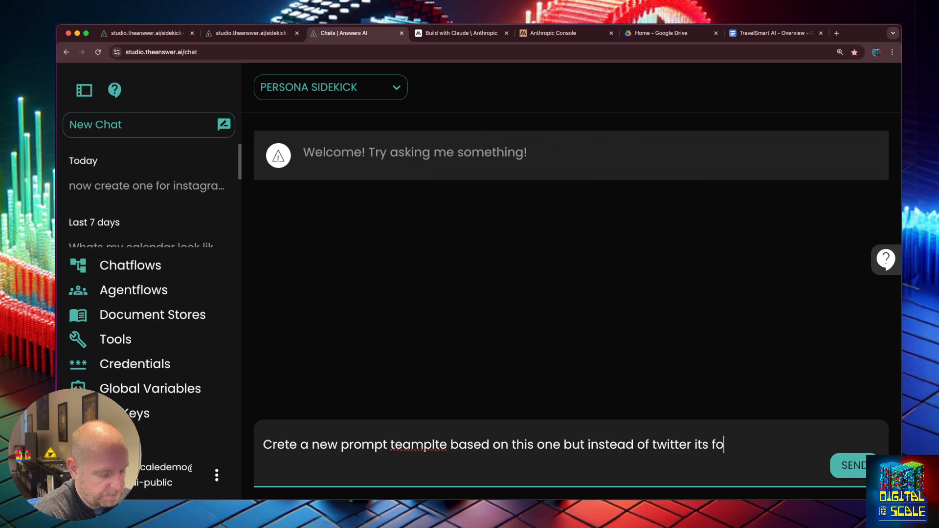
{"action": "type", "text": "r Instagram"}
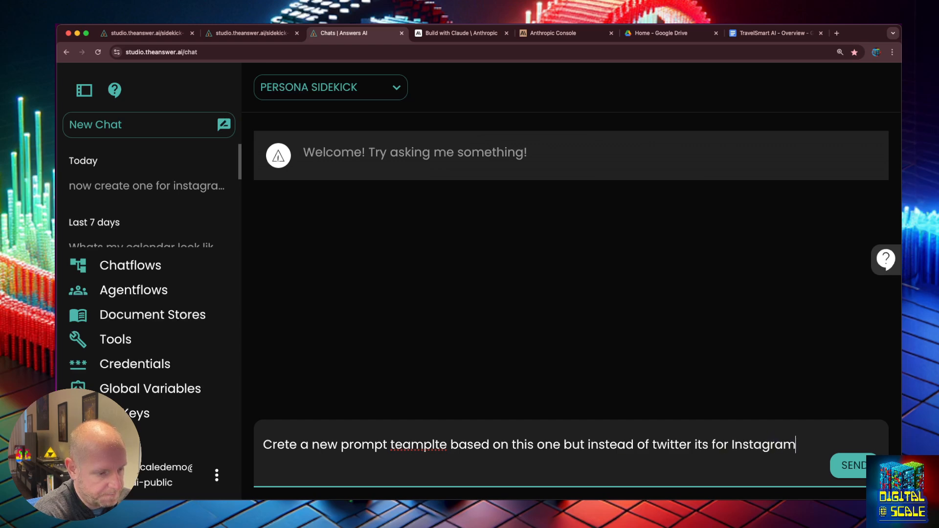
{"action": "key", "text": "Return"}
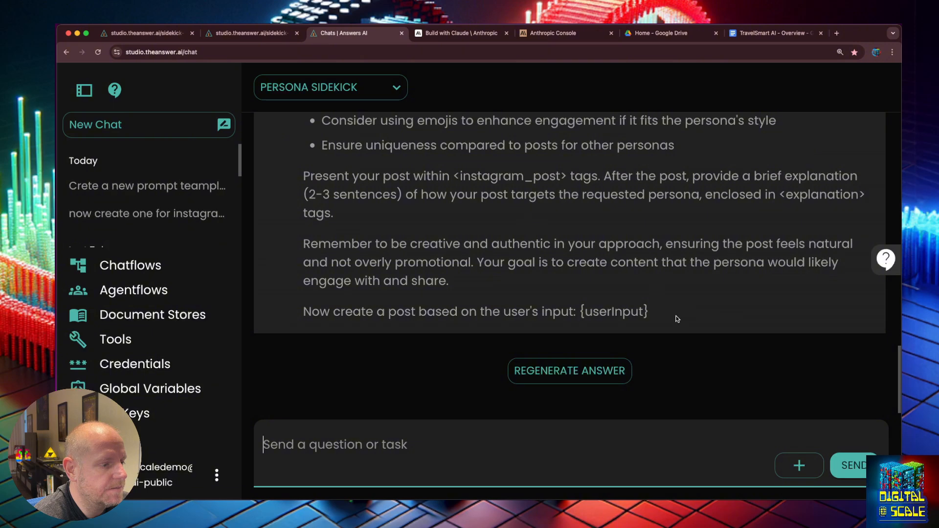
- Paste the Instagram prompt into the template, putting <company_details>, <personas> and {PERSONAS} on separate lines
{"action": "left_click", "coordinate": [678, 319]}
{"action": "key", "text": "super+v"}
{"action": "left_click", "coordinate": [295, 212]}
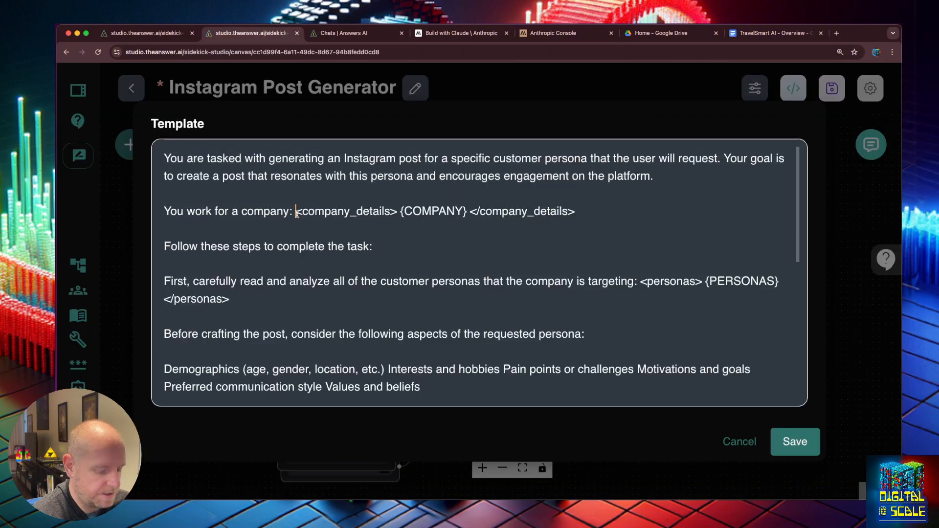
{"action": "key", "text": "Return"}
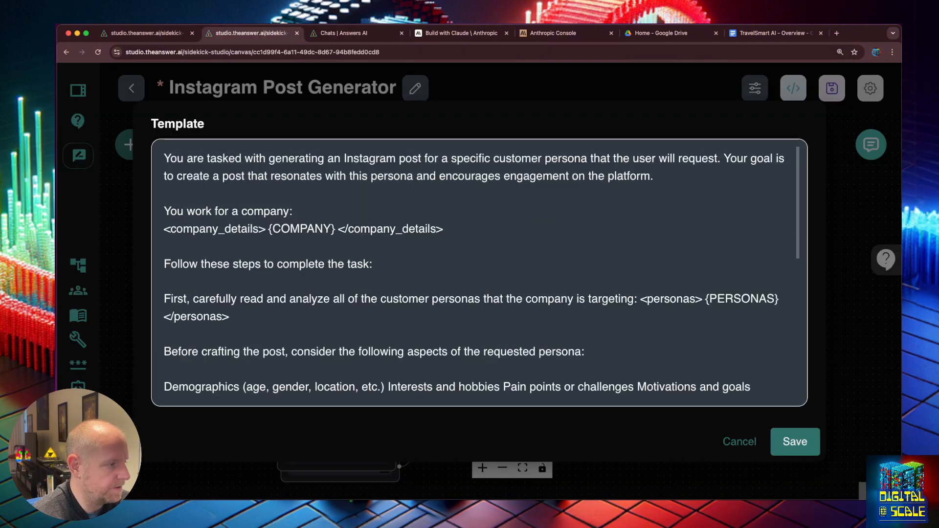
{"action": "key", "text": "super+Right"}
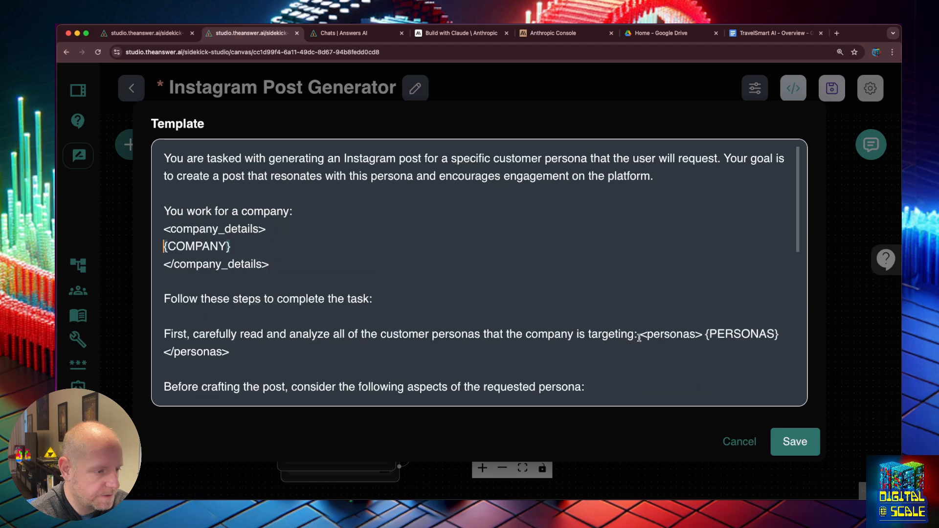
{"action": "left_click", "coordinate": [639, 335]}
{"action": "key", "text": "Return"}
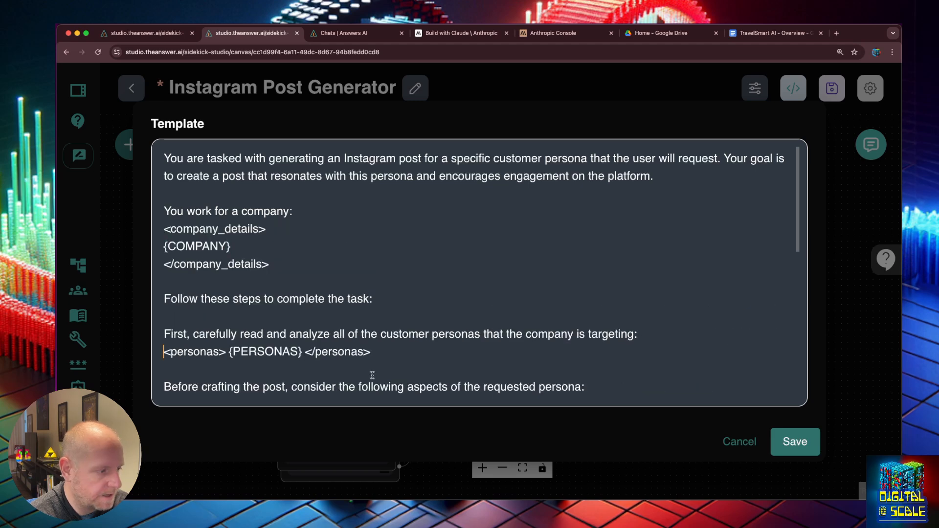
{"action": "left_click", "coordinate": [228, 353]}
{"action": "key", "text": "Return"}
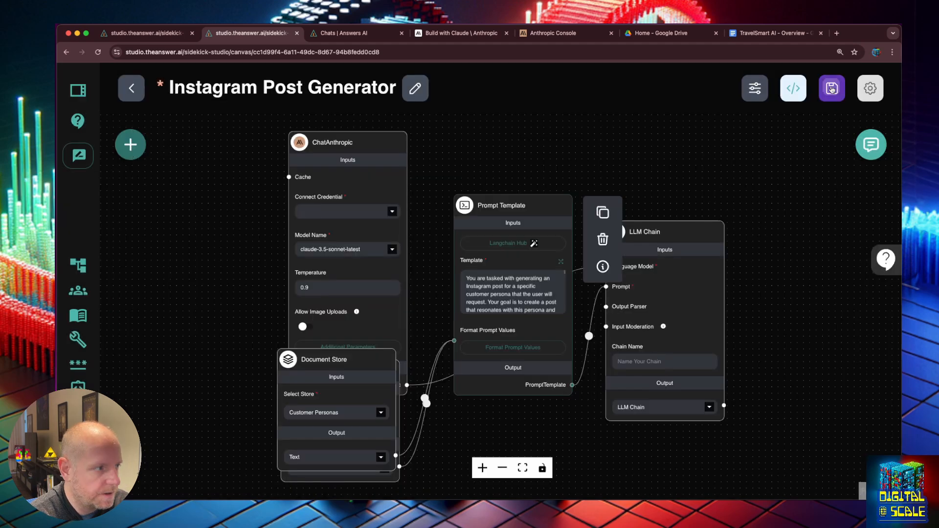
- Reset the page zoom, confirm the template, and save the Instagram Post Generator
{"action": "left_click", "coordinate": [831, 91]}
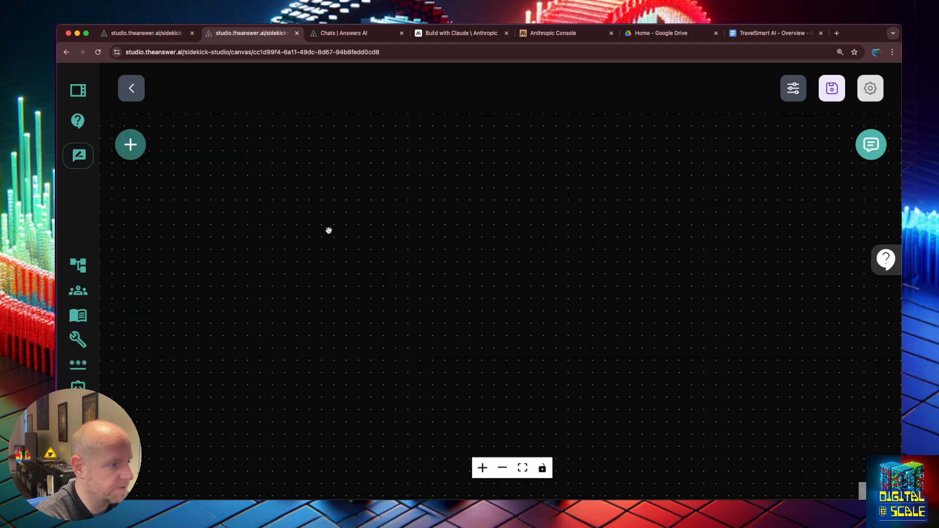
{"action": "key", "text": "super+0"}
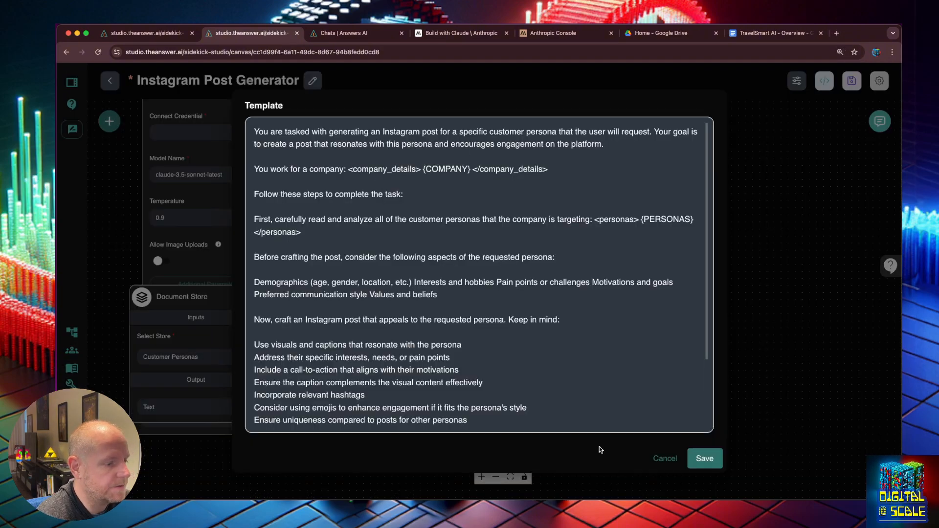
{"action": "left_click", "coordinate": [704, 458]}
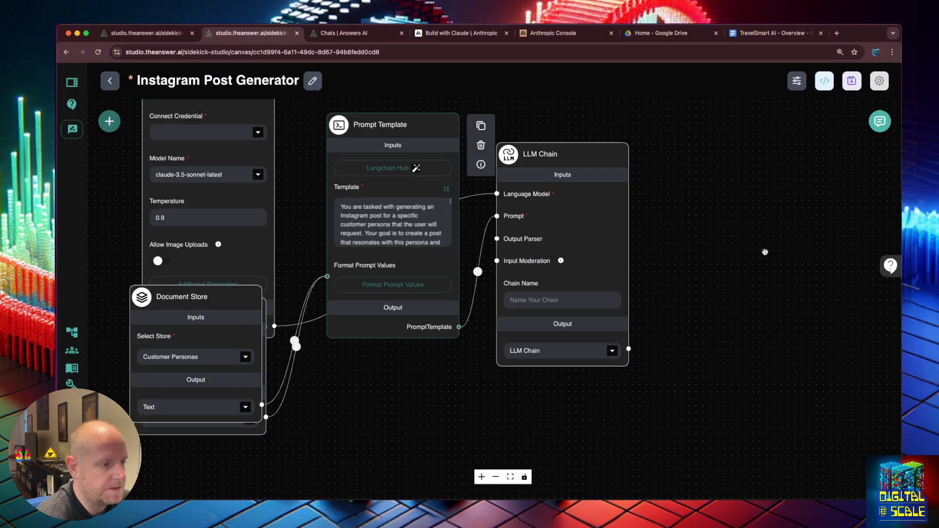
{"action": "left_click", "coordinate": [852, 79]}
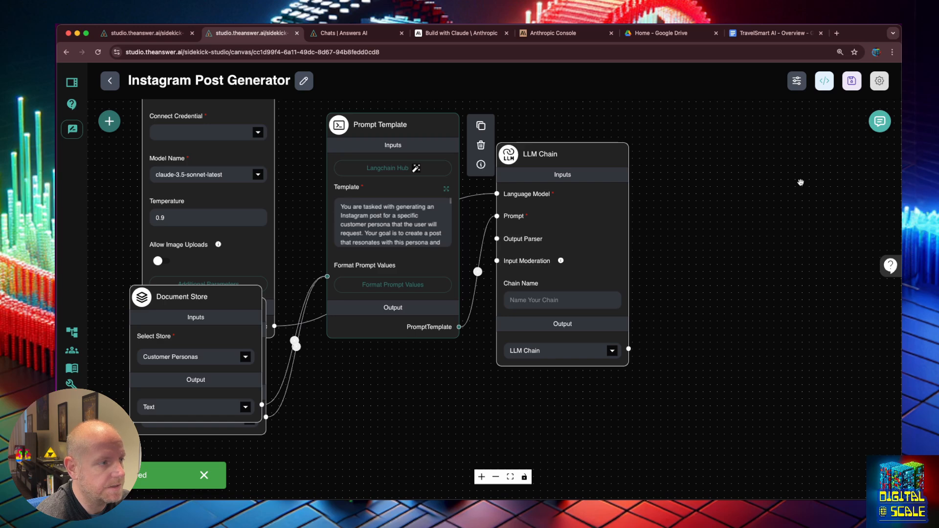
{"action": "left_click", "coordinate": [880, 81]}
- Duplicate the Instagram flow with the Anthropic Public Key credential and save it as 'Youtube Post Generator'
{"action": "left_click", "coordinate": [842, 213]}
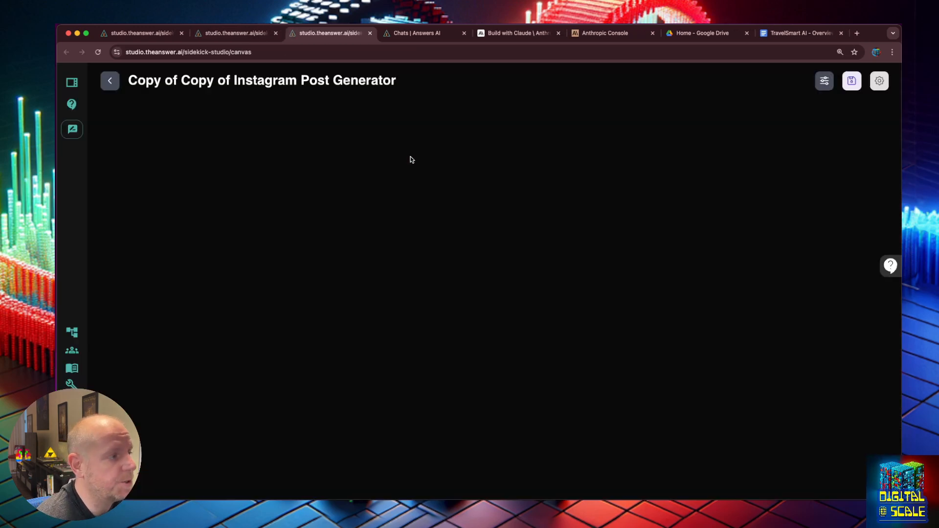
{"action": "left_click", "coordinate": [325, 221]}
{"action": "key", "text": "super+s"}
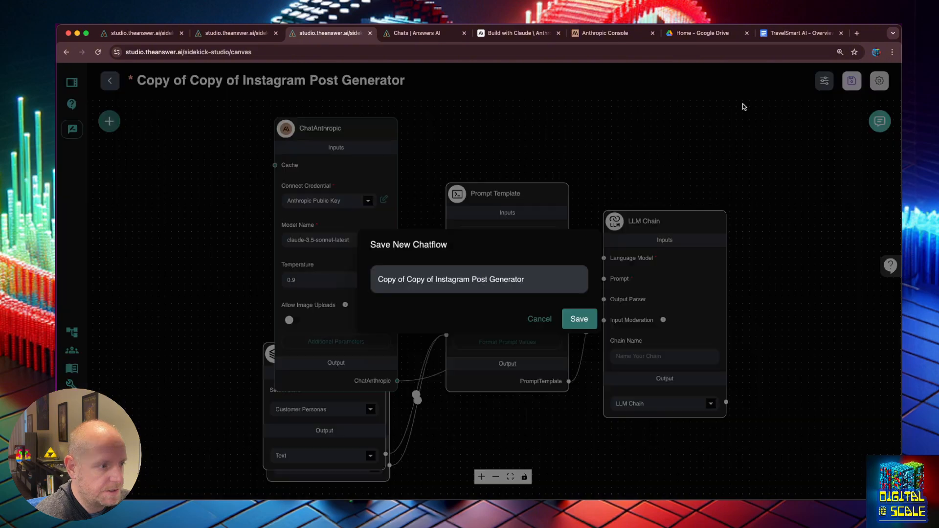
{"action": "left_click_drag", "start_coordinate": [470, 281], "coordinate": [378, 281]}
{"action": "type", "text": "Youtube"}
{"action": "left_click", "coordinate": [576, 320]}
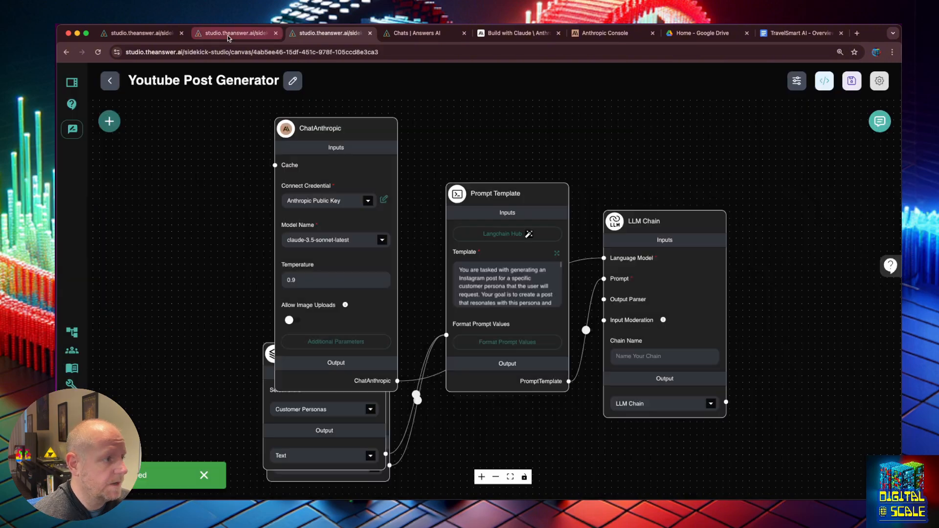
- Select the YouTube template reply in the assistant chat
{"action": "left_click", "coordinate": [228, 35]}
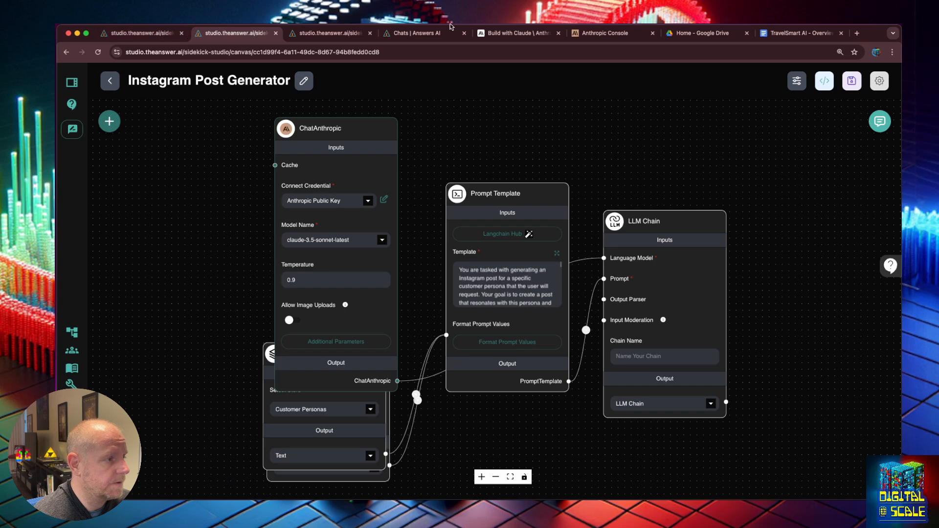
{"action": "left_click", "coordinate": [426, 33]}
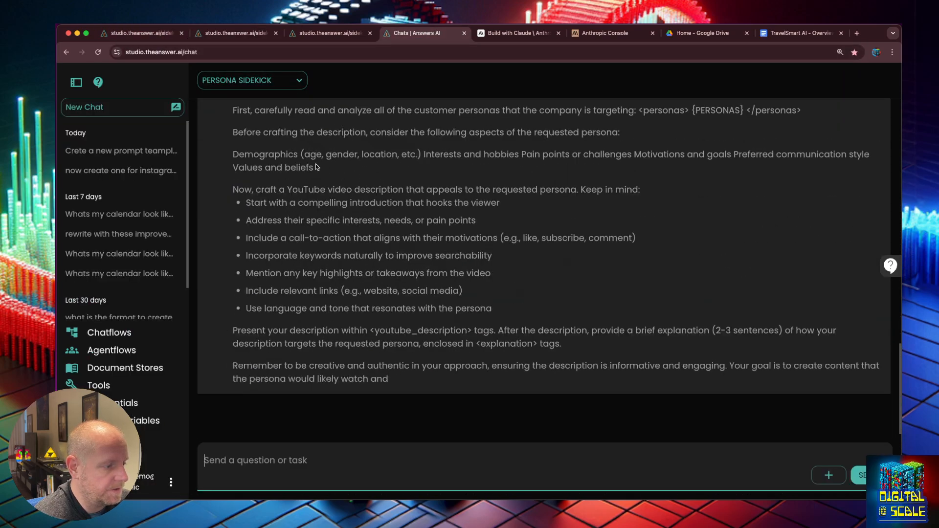
{"action": "scroll", "coordinate": [343, 182], "scroll_direction": "up", "scroll_amount": 4}
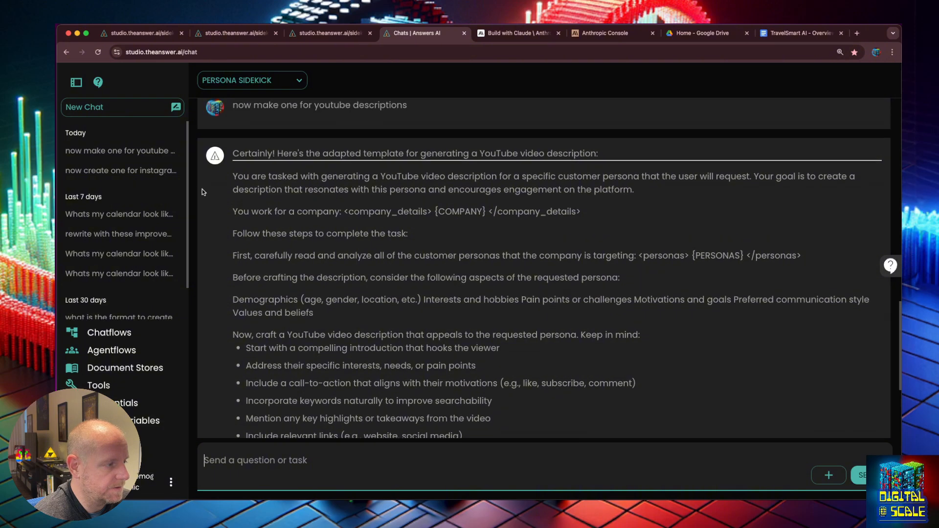
{"action": "left_click_drag", "start_coordinate": [234, 174], "coordinate": [514, 386]}
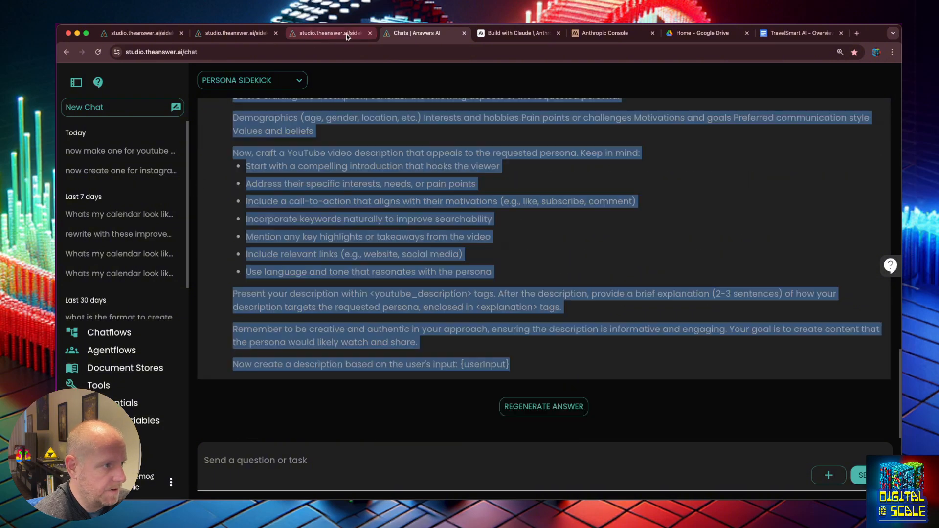
- Paste the YouTube description prompt into Youtube Post Generator's template, save, and duplicate the flow
{"action": "left_click", "coordinate": [310, 35]}
{"action": "key", "text": "ctrl+a"}
{"action": "key", "text": "ctrl+v"}
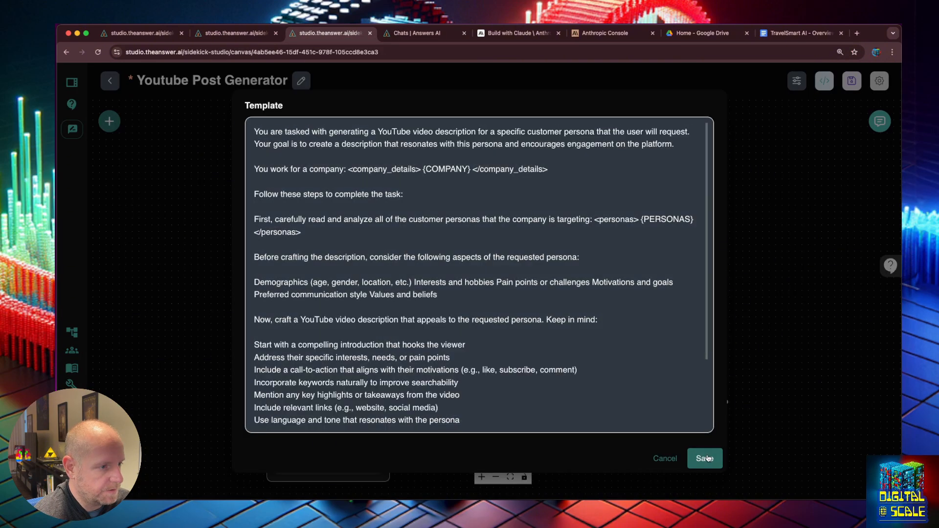
{"action": "left_click", "coordinate": [705, 459]}
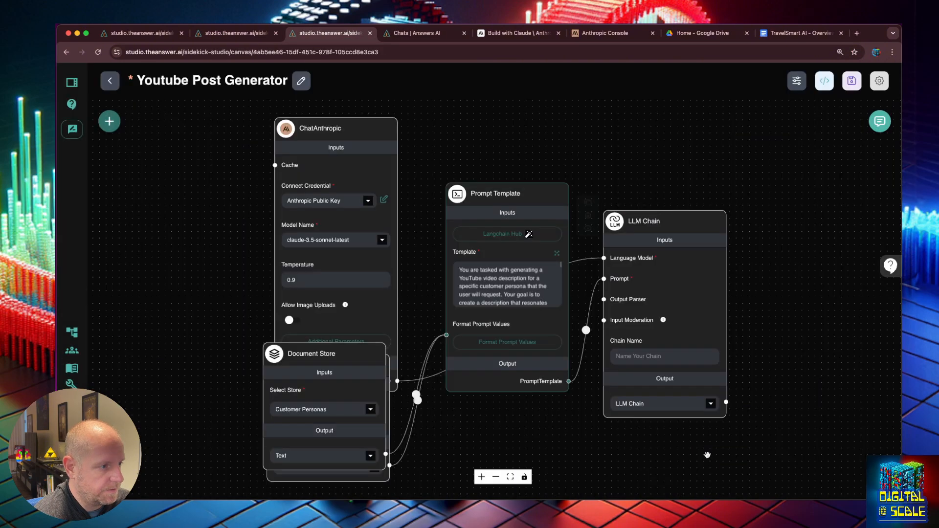
{"action": "left_click", "coordinate": [851, 81]}
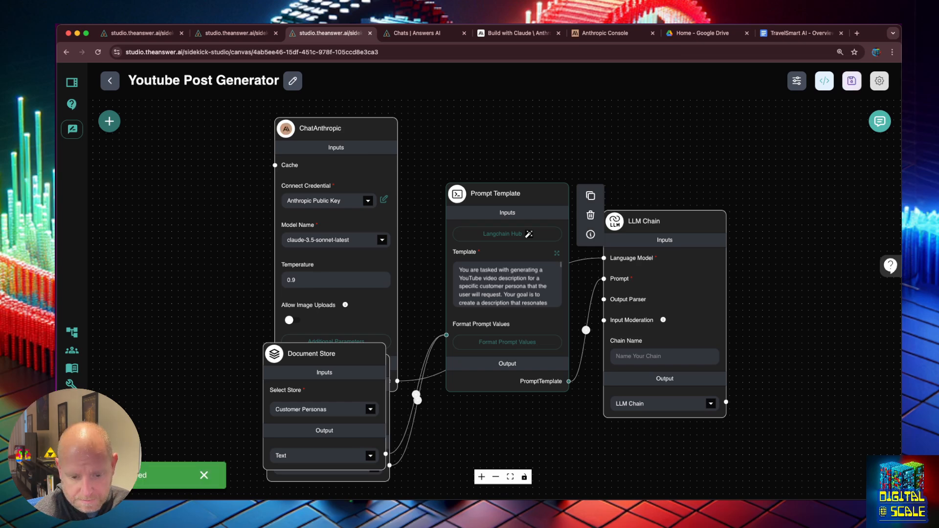
{"action": "left_click", "coordinate": [879, 82]}
{"action": "left_click", "coordinate": [840, 218]}
- Put the LinkedIn template from the chat into the duplicate's prompt and save it as 'LinkedIn Post Generator'
{"action": "key", "text": "ctrl+Tab"}
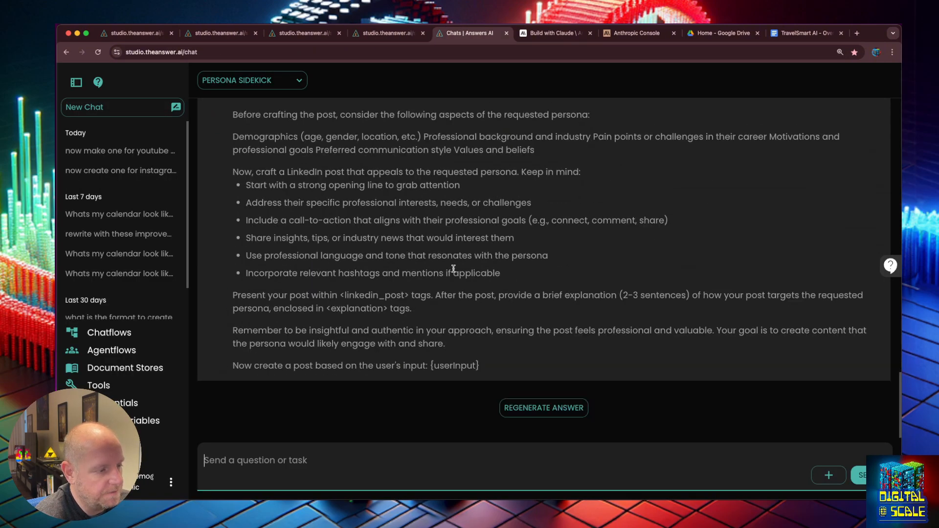
{"action": "left_click_drag", "start_coordinate": [479, 371], "coordinate": [231, 149]}
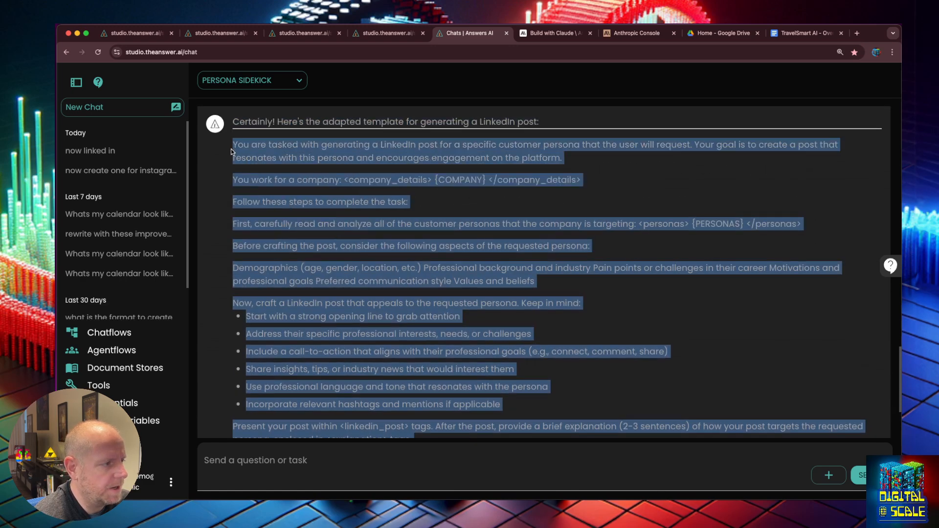
{"action": "left_click", "coordinate": [389, 33]}
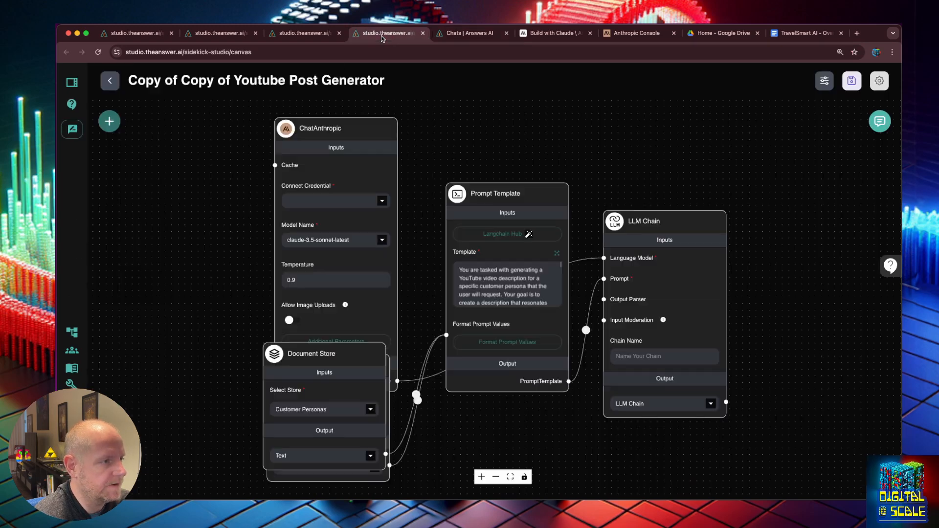
{"action": "left_click", "coordinate": [557, 253]}
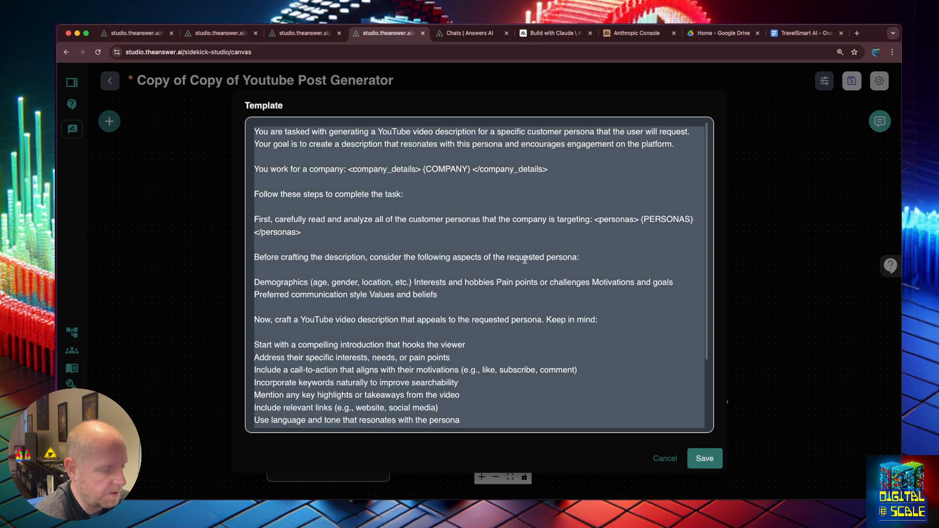
{"action": "key", "text": "Escape"}
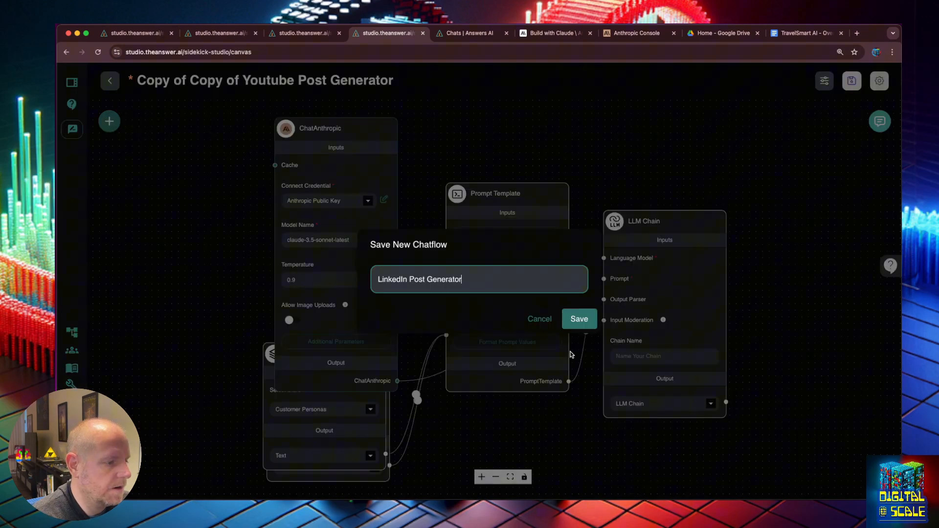
{"action": "left_click", "coordinate": [575, 319]}
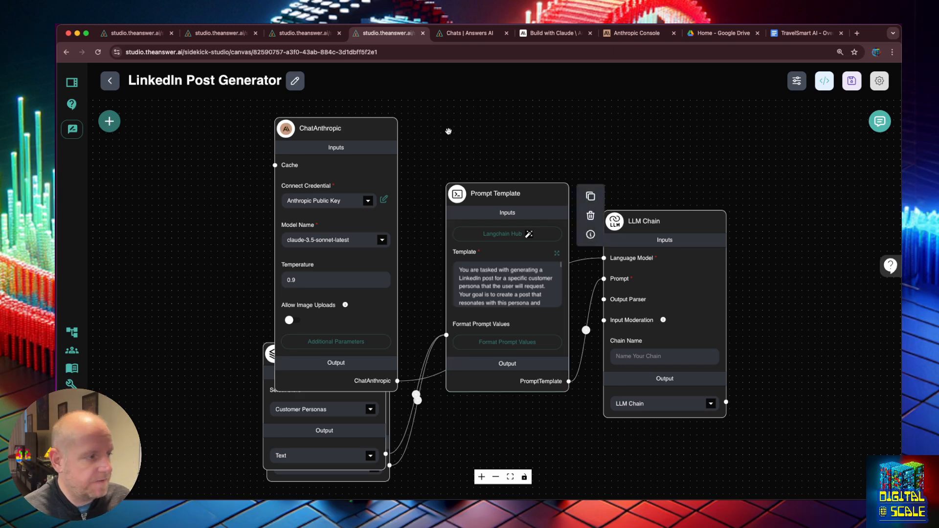
{"action": "left_click", "coordinate": [110, 81]}
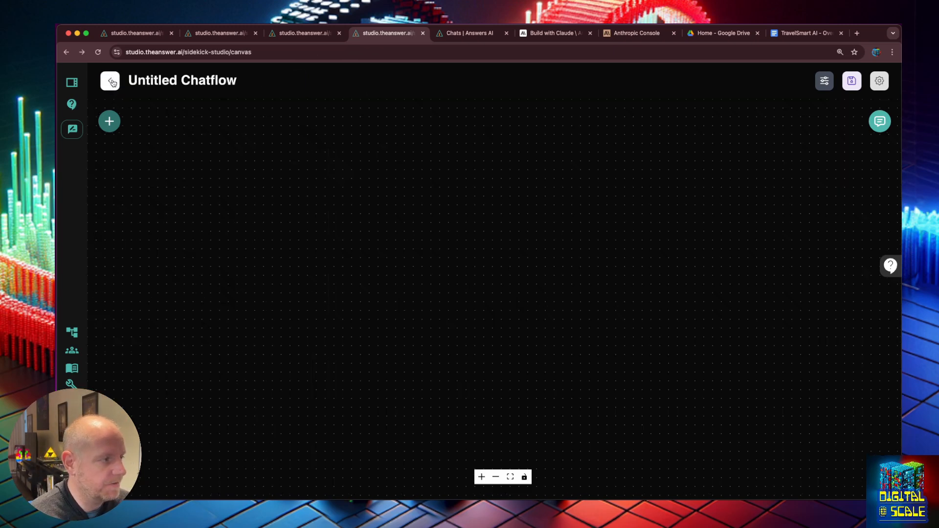
- Browse the chatflows list and open the Youtube Post Generator with its YouTube description template
{"action": "left_click", "coordinate": [72, 333]}
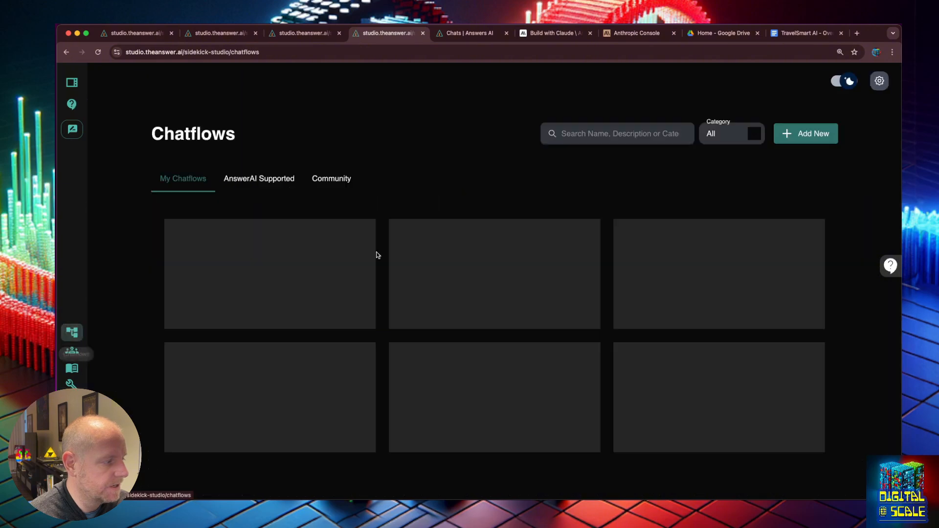
{"action": "scroll", "coordinate": [864, 215], "scroll_direction": "down", "scroll_amount": 6}
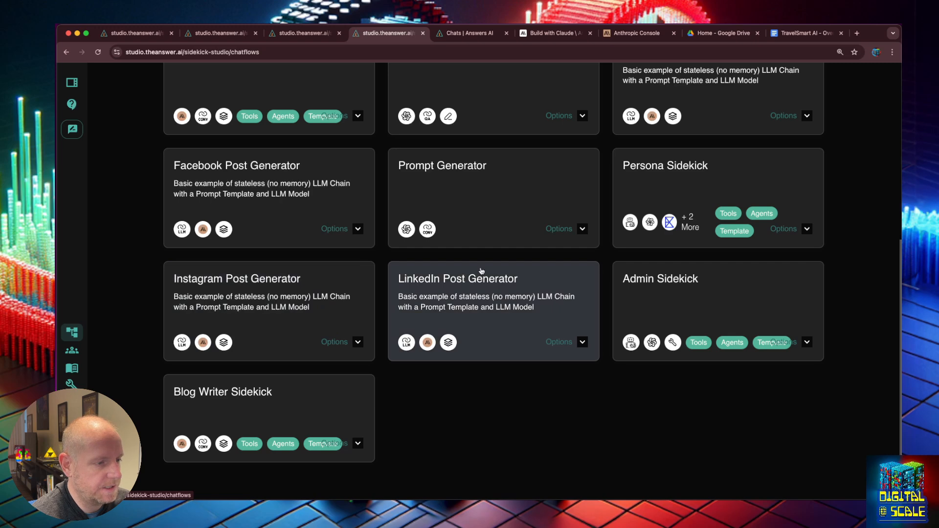
{"action": "scroll", "coordinate": [248, 351], "scroll_direction": "up", "scroll_amount": 2}
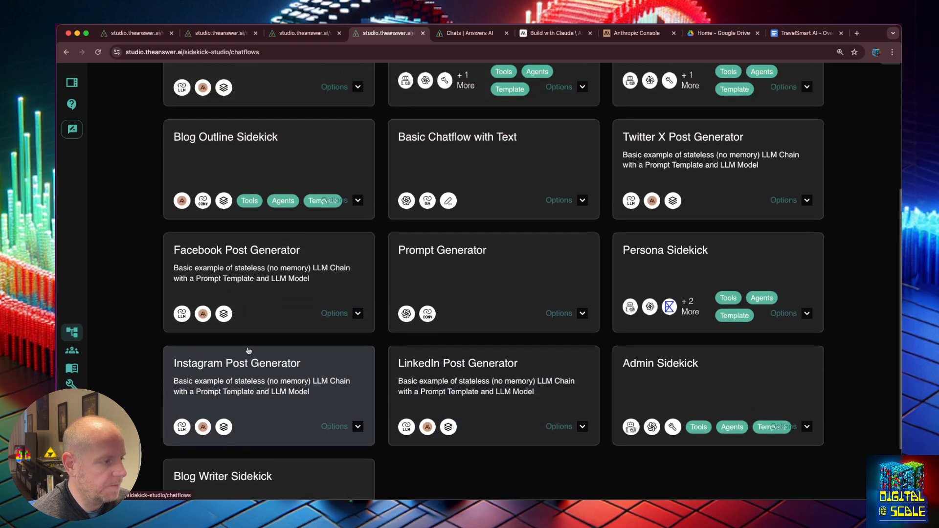
{"action": "scroll", "coordinate": [249, 350], "scroll_direction": "up", "scroll_amount": 3}
{"action": "scroll", "coordinate": [248, 351], "scroll_direction": "down", "scroll_amount": 1}
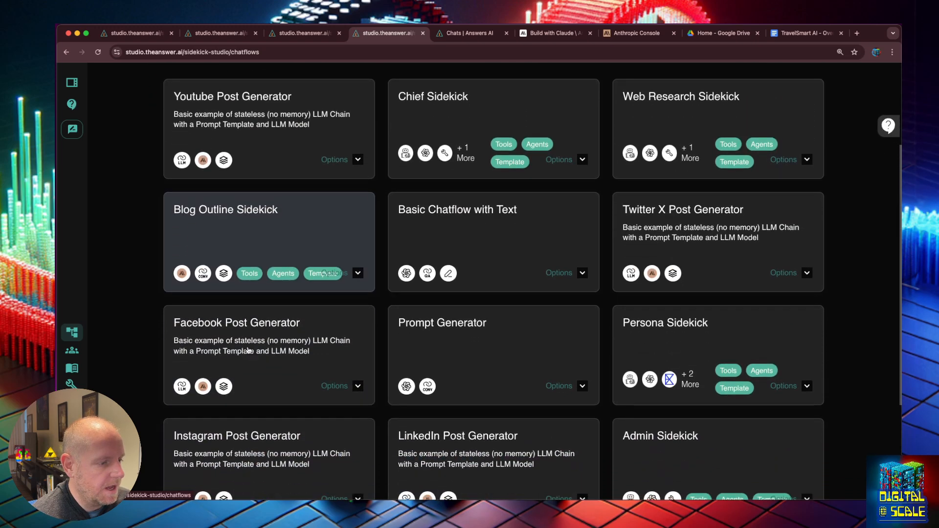
{"action": "scroll", "coordinate": [629, 310], "scroll_direction": "down", "scroll_amount": 1}
{"action": "scroll", "coordinate": [674, 224], "scroll_direction": "up", "scroll_amount": 1}
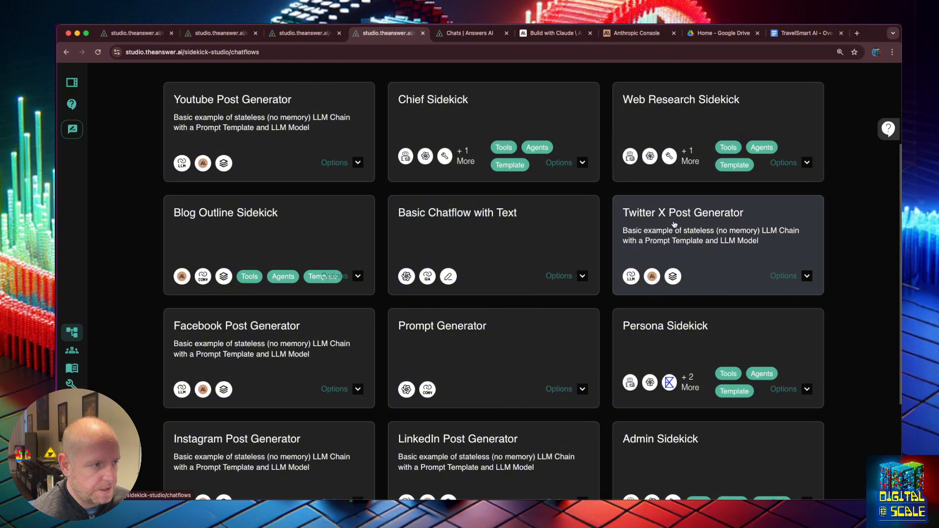
{"action": "left_click", "coordinate": [294, 137]}
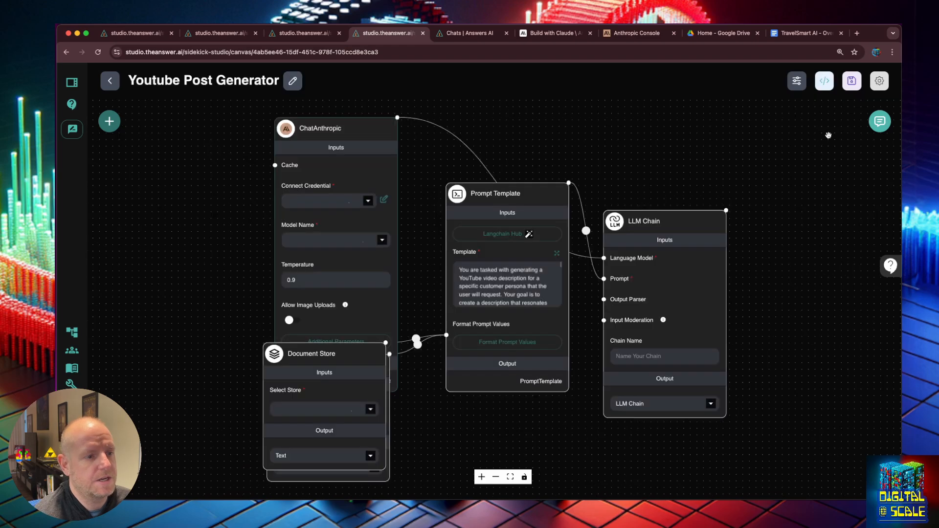
- In the test chat, request a video description about traveling with the family to Mexico and review it
{"action": "left_click", "coordinate": [879, 122]}
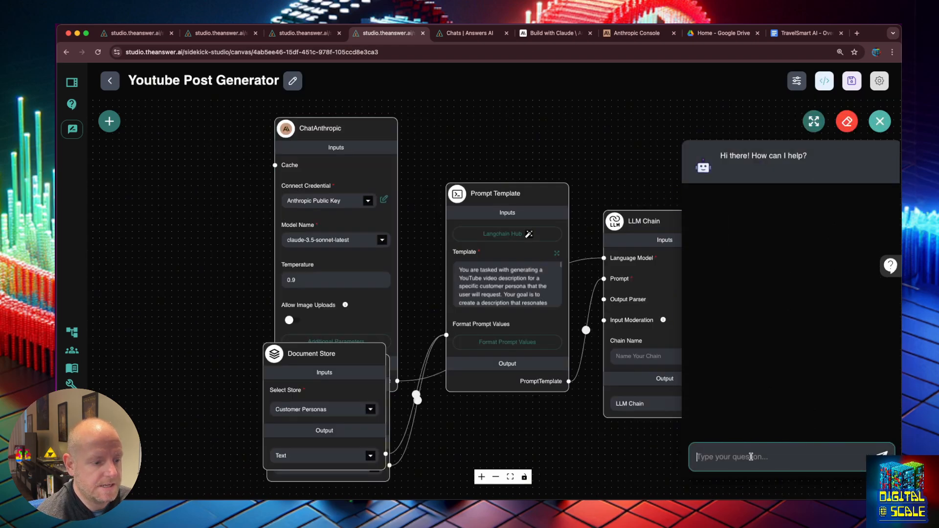
{"action": "type", "text": "give me"}
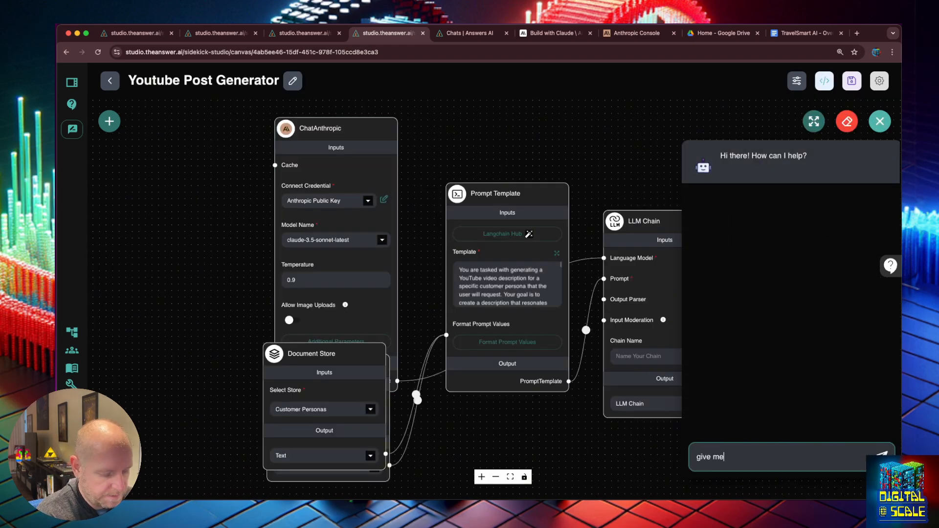
{"action": "type", "text": " a description for a v"}
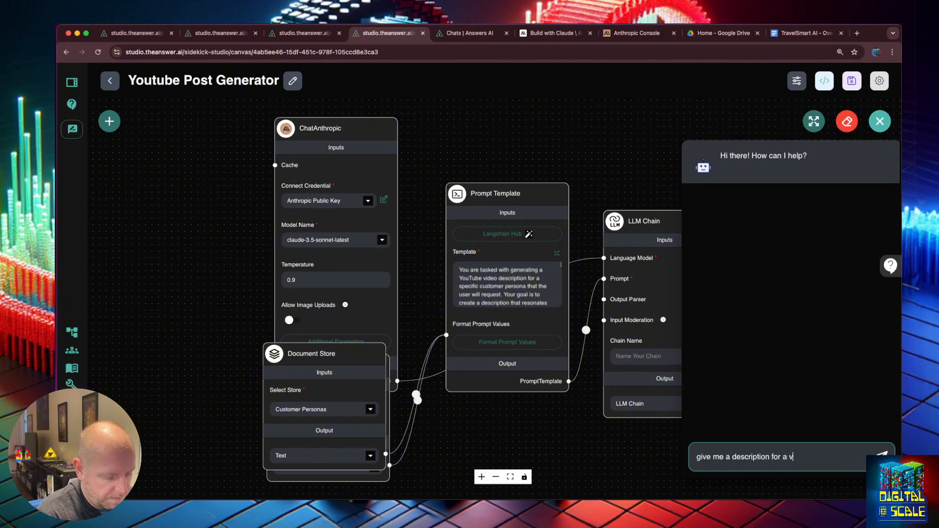
{"action": "type", "text": "ideo about"}
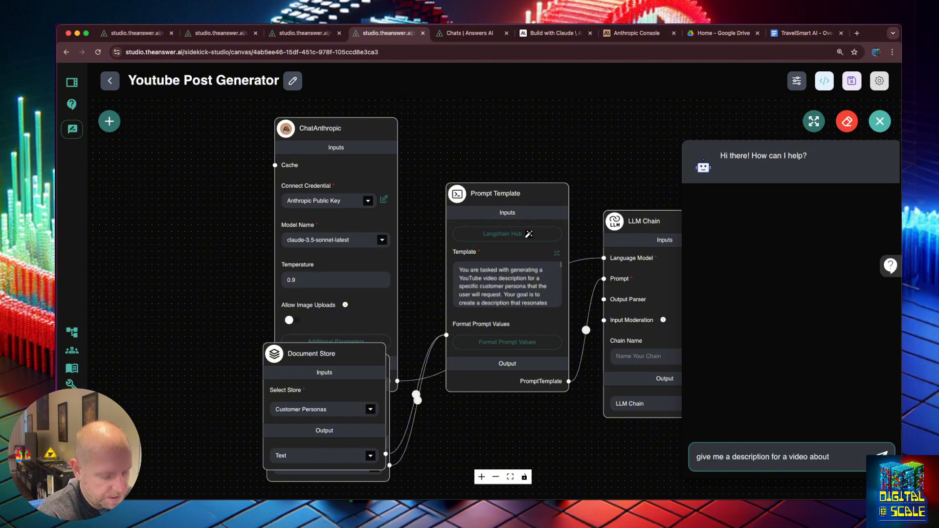
{"action": "type", "text": " travling with the family to"}
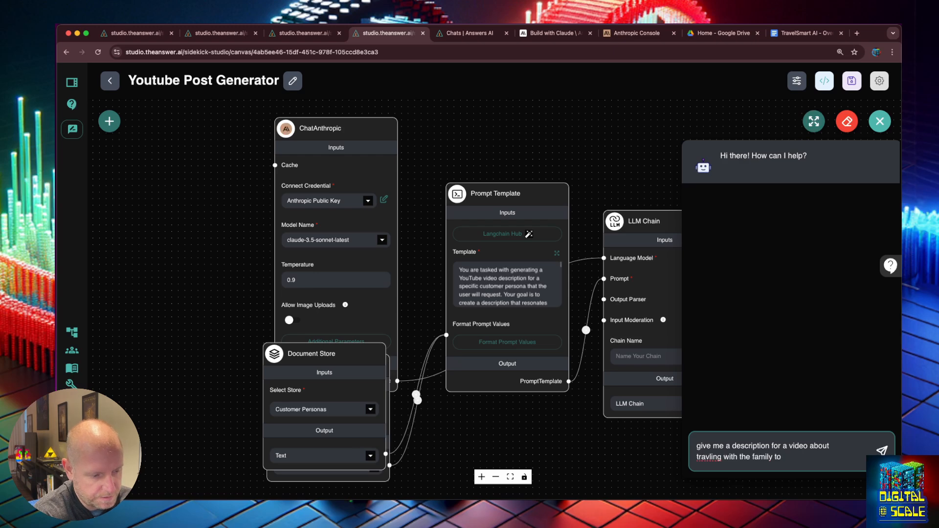
{"action": "type", "text": " mexico"}
{"action": "key", "text": "Return"}
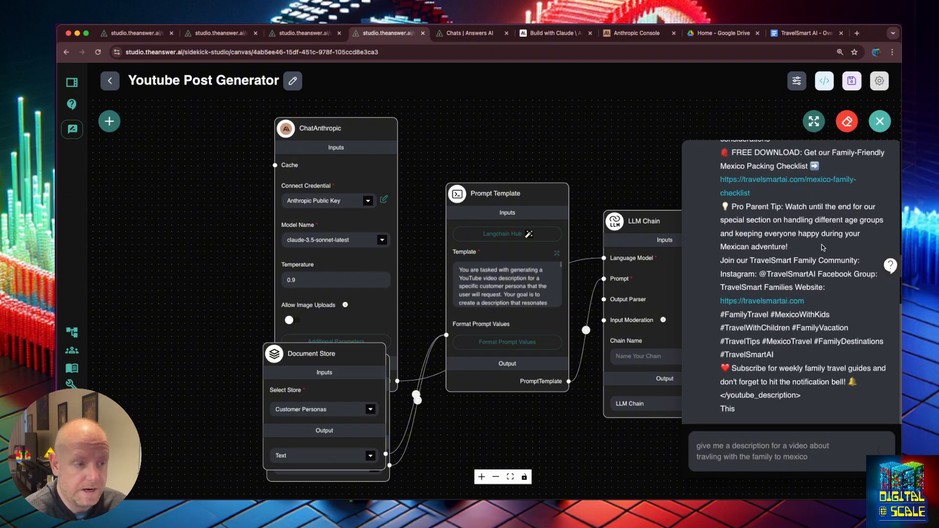
{"action": "scroll", "coordinate": [822, 245], "scroll_direction": "up", "scroll_amount": 5}
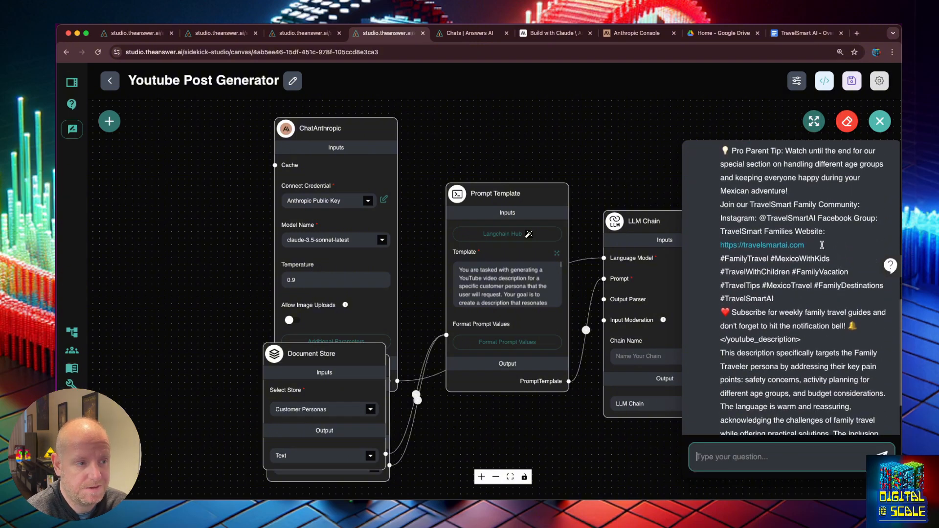
{"action": "scroll", "coordinate": [816, 236], "scroll_direction": "up", "scroll_amount": 4}
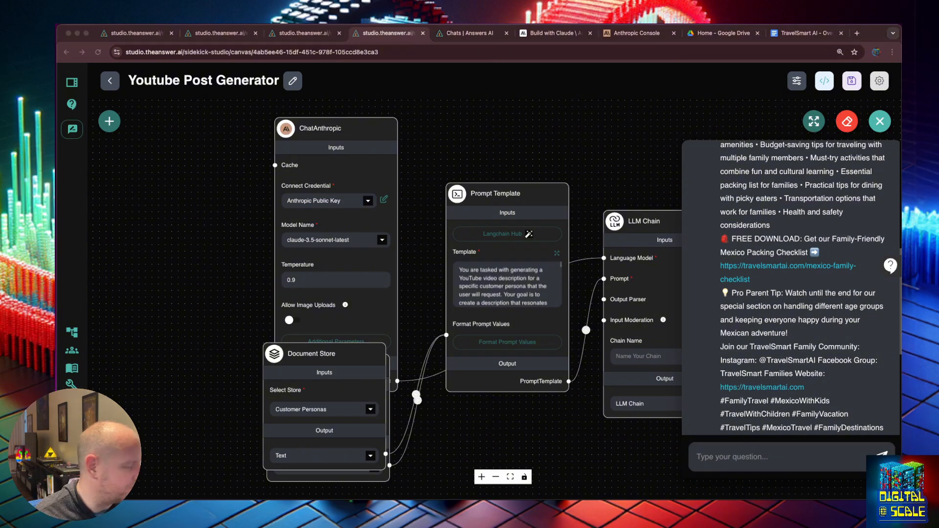
{"action": "left_click", "coordinate": [604, 84]}
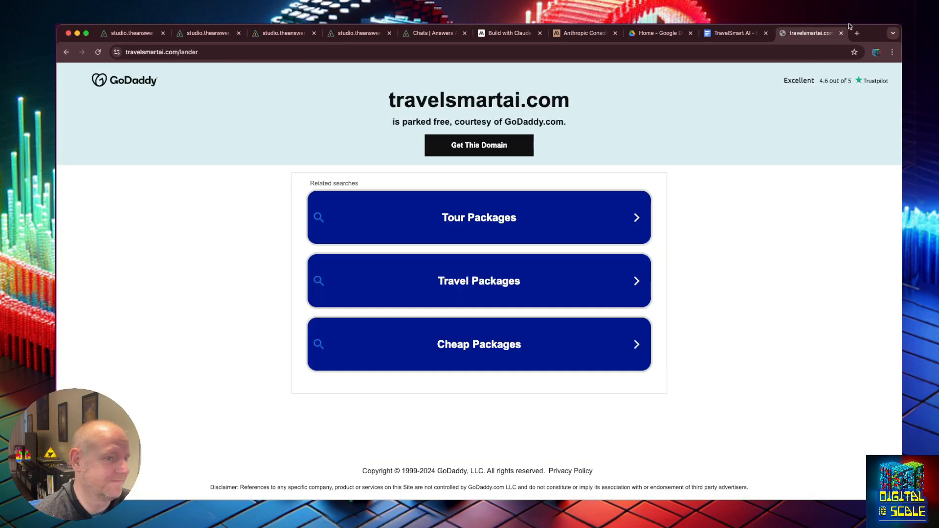
{"action": "left_click", "coordinate": [842, 33]}
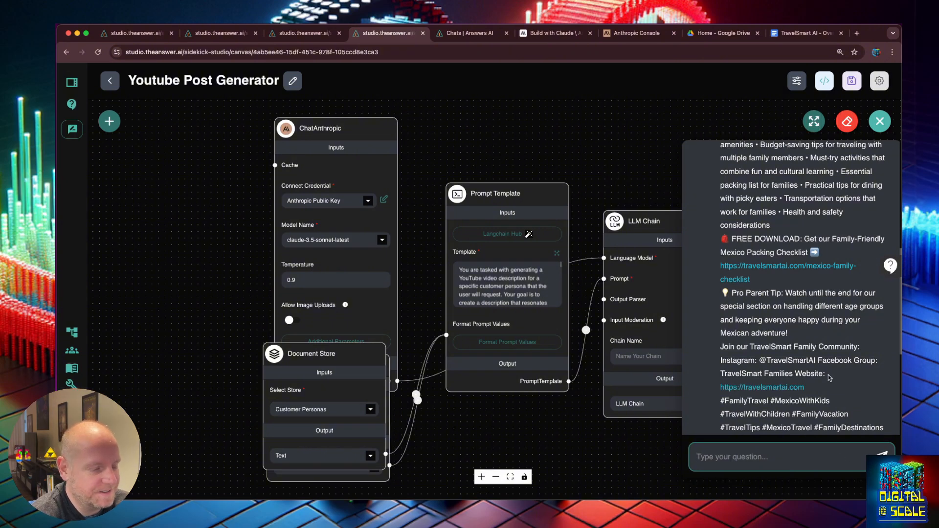
- Review the test chat's reply, then close the chat panel to return to the Youtube Post Generator canvas
{"action": "scroll", "coordinate": [830, 378], "scroll_direction": "down", "scroll_amount": 3}
{"action": "scroll", "coordinate": [830, 378], "scroll_direction": "up", "scroll_amount": 15}
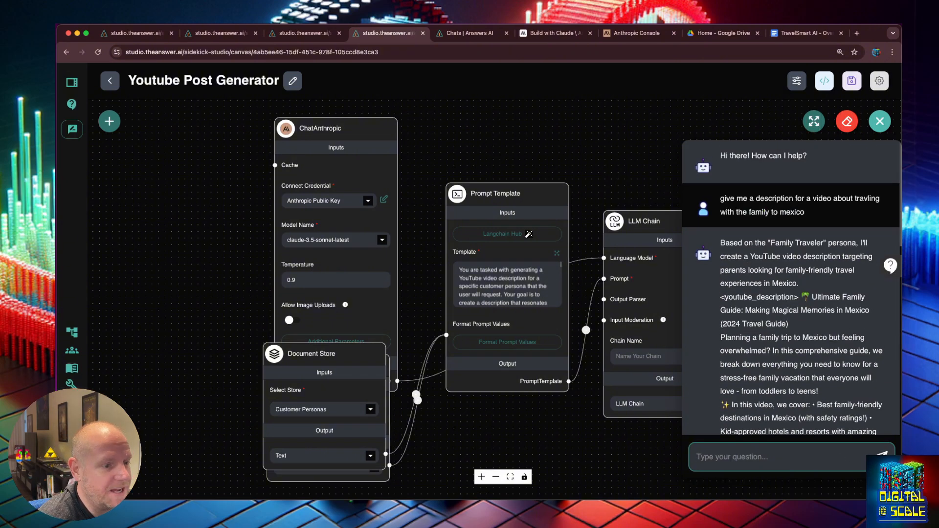
{"action": "scroll", "coordinate": [759, 310], "scroll_direction": "down", "scroll_amount": 5}
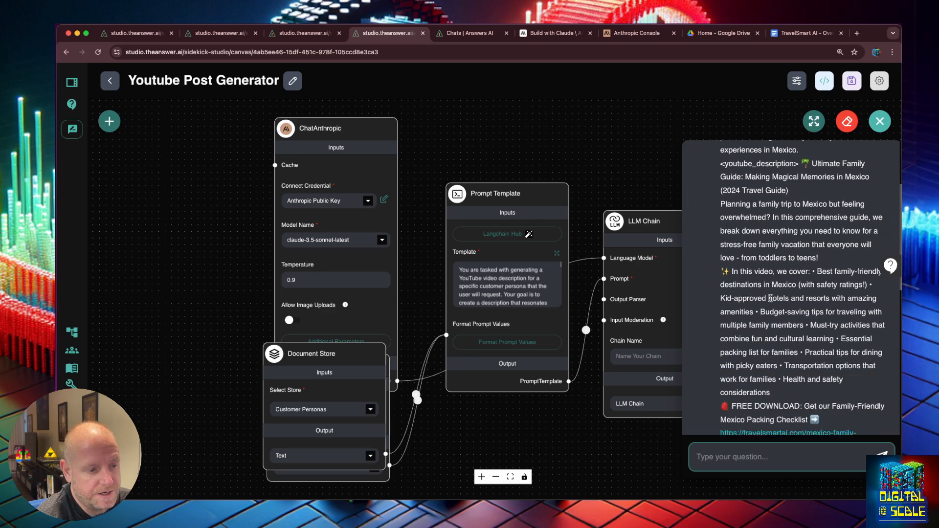
{"action": "left_click", "coordinate": [667, 175]}
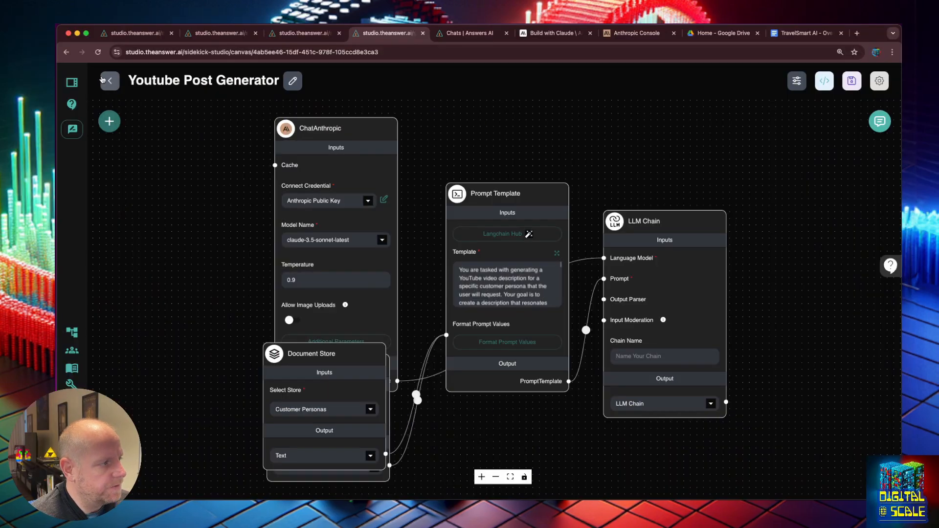
- Find the Sidekick Starter Chatflow among the AnswerAI Supported templates
{"action": "left_click", "coordinate": [72, 332]}
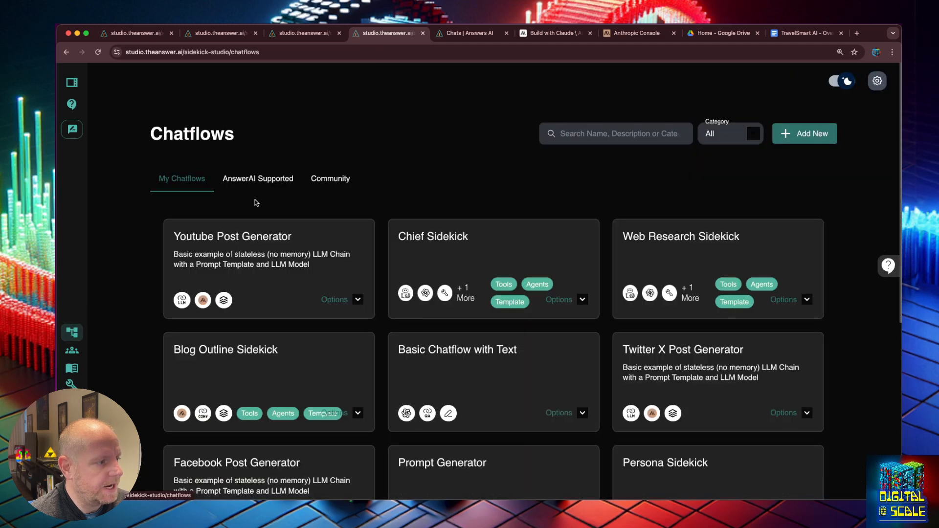
{"action": "left_click", "coordinate": [244, 181]}
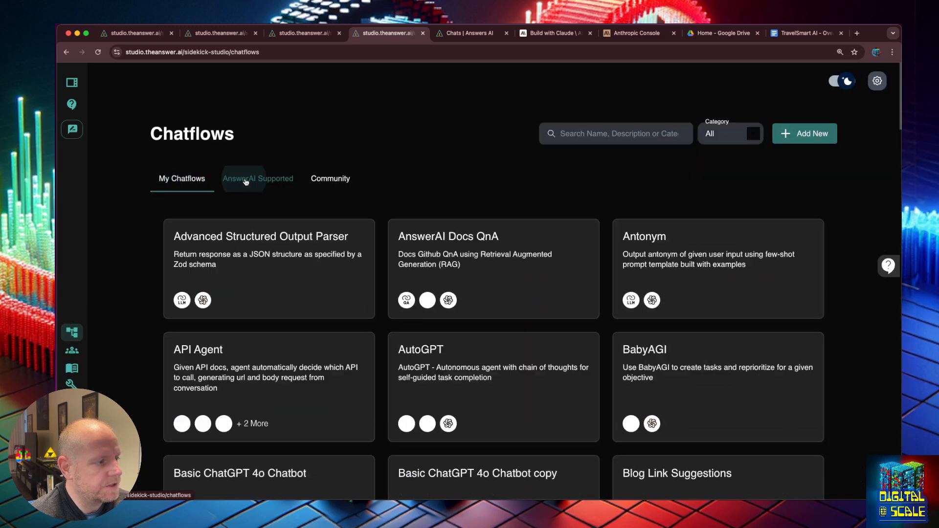
{"action": "left_click", "coordinate": [586, 136]}
{"action": "type", "text": "sidek"}
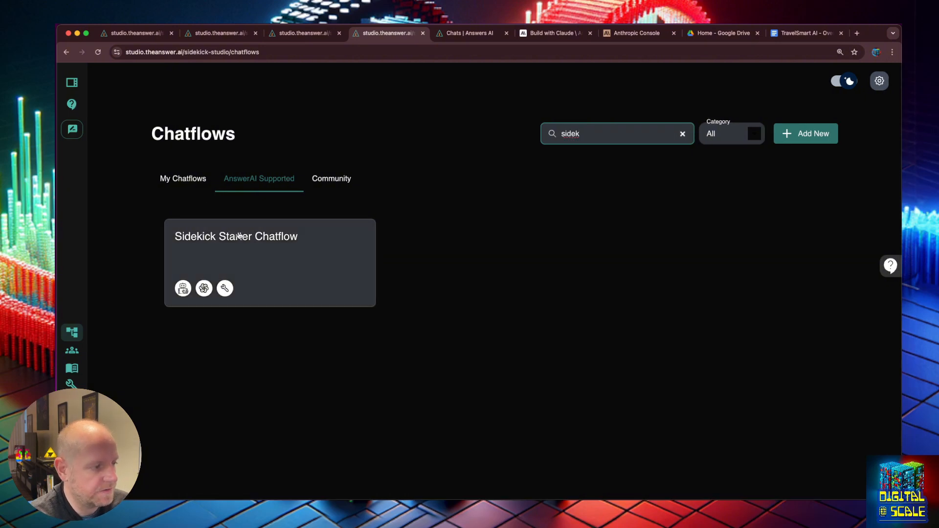
{"action": "left_click", "coordinate": [285, 238]}
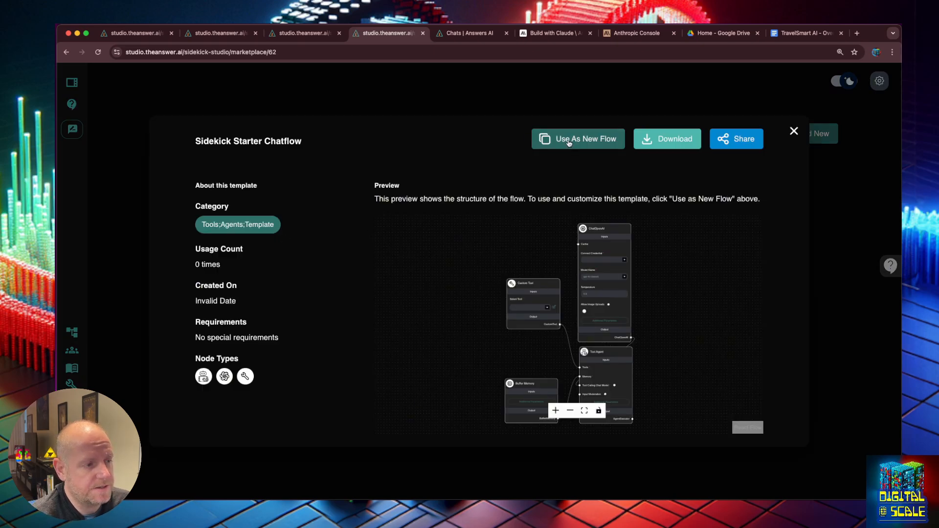
- Create a chatflow from the template and connect ChatOpenAI to The AnswerAI OpenAI credential
{"action": "left_click", "coordinate": [569, 142]}
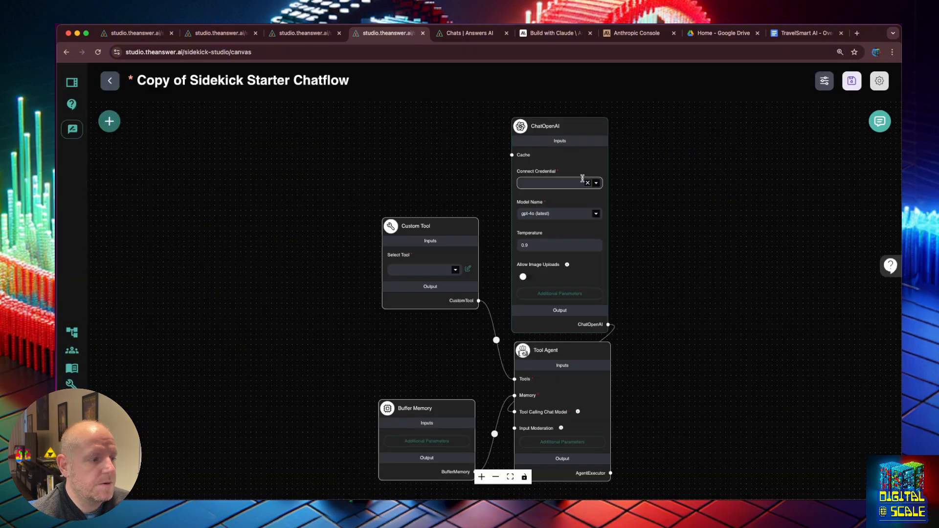
{"action": "left_click", "coordinate": [597, 183]}
{"action": "left_click", "coordinate": [567, 201]}
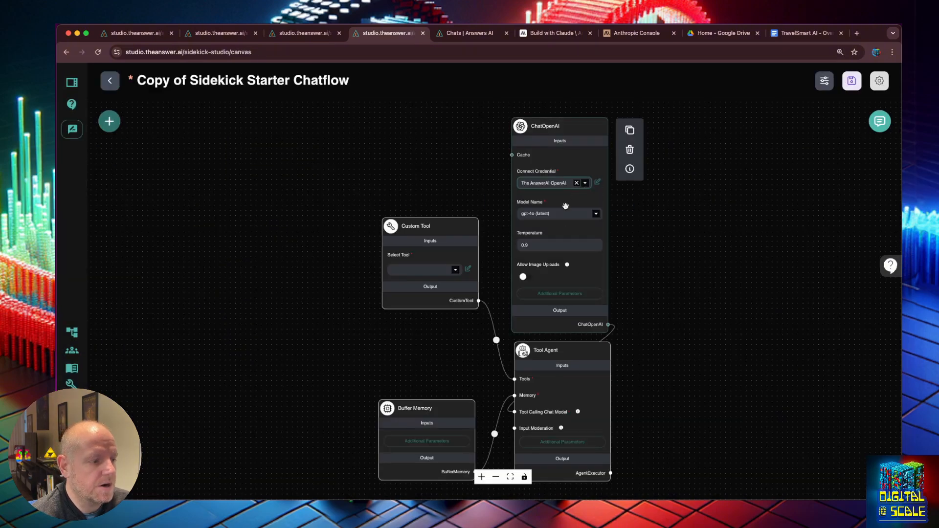
- Set the model to gpt-4o-mini (latest) and the Custom Tool to todays_date_time
{"action": "left_click", "coordinate": [596, 214]}
{"action": "left_click", "coordinate": [556, 233]}
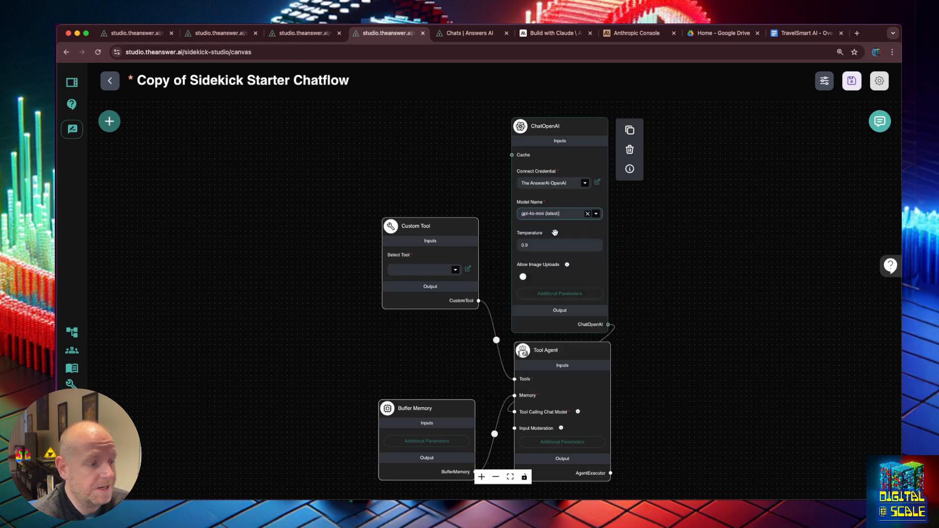
{"action": "mouse_move", "coordinate": [597, 223]}
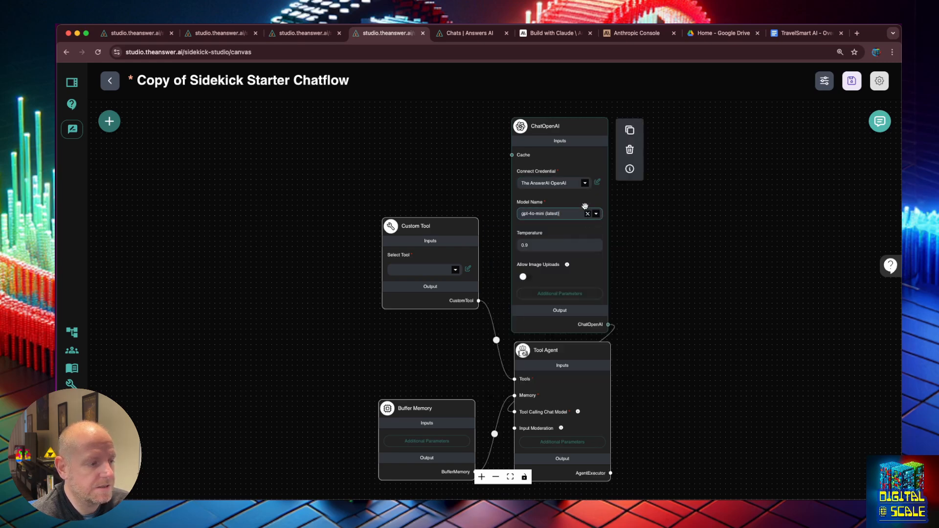
{"action": "left_click", "coordinate": [454, 270]}
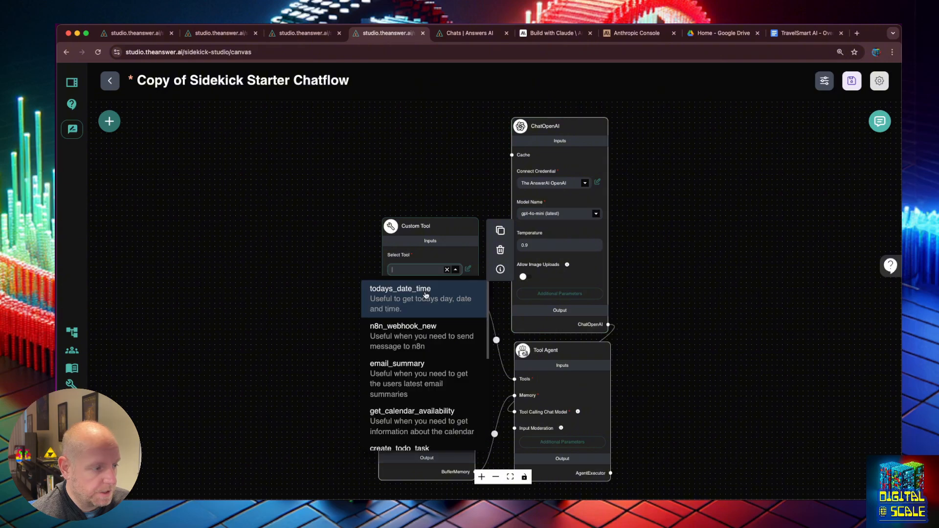
{"action": "left_click", "coordinate": [426, 294]}
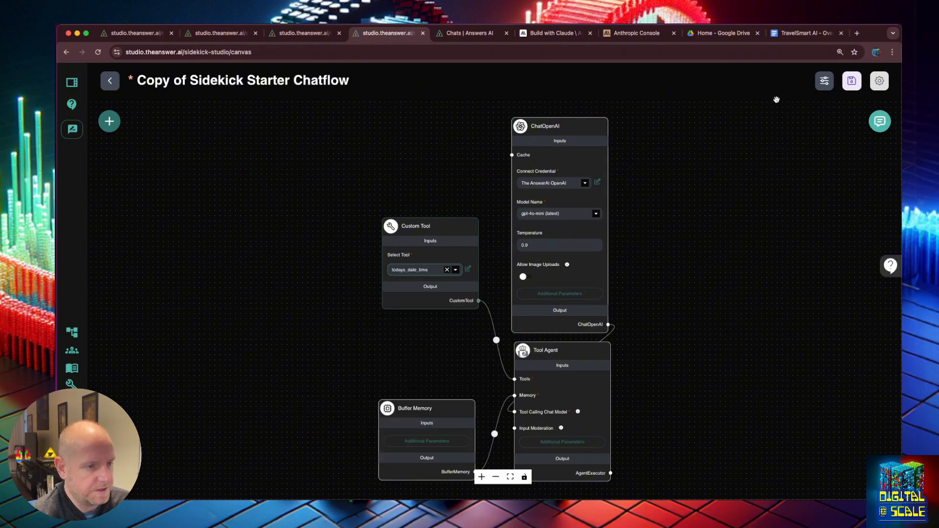
- Save the chatflow as 'Social Media Sidekick'
{"action": "left_click", "coordinate": [852, 80]}
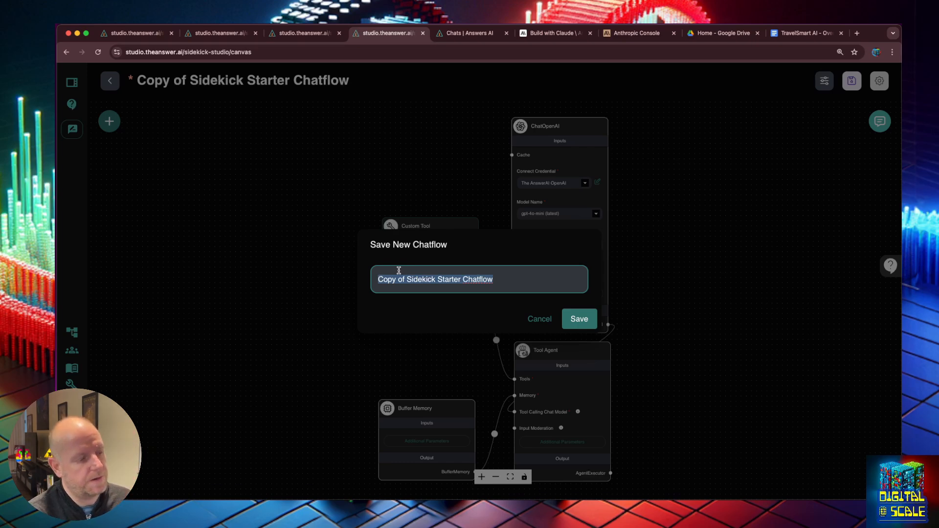
{"action": "type", "text": "So"}
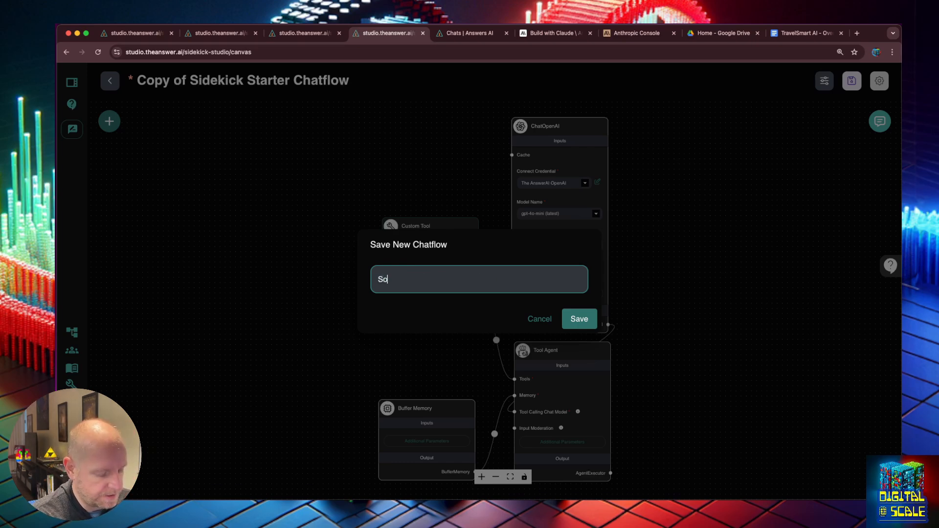
{"action": "type", "text": "cial Media Sidekick"}
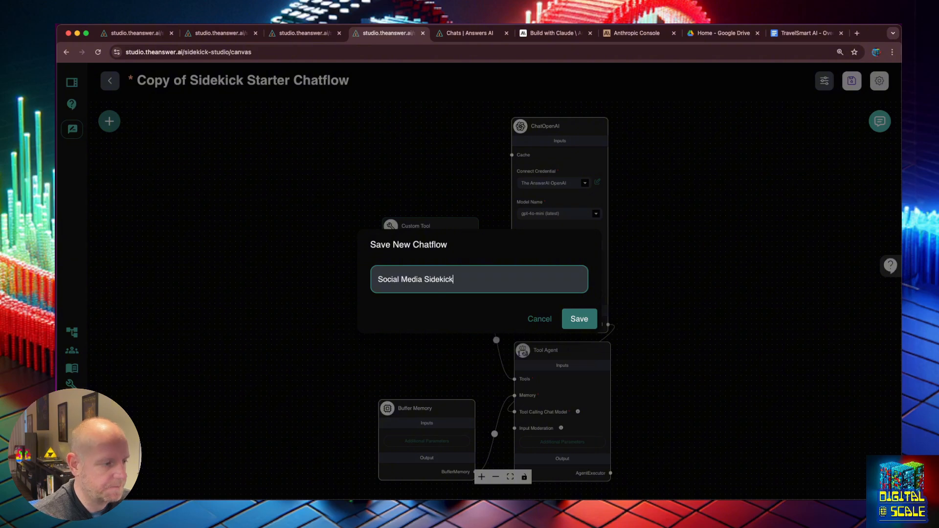
{"action": "key", "text": "Return"}
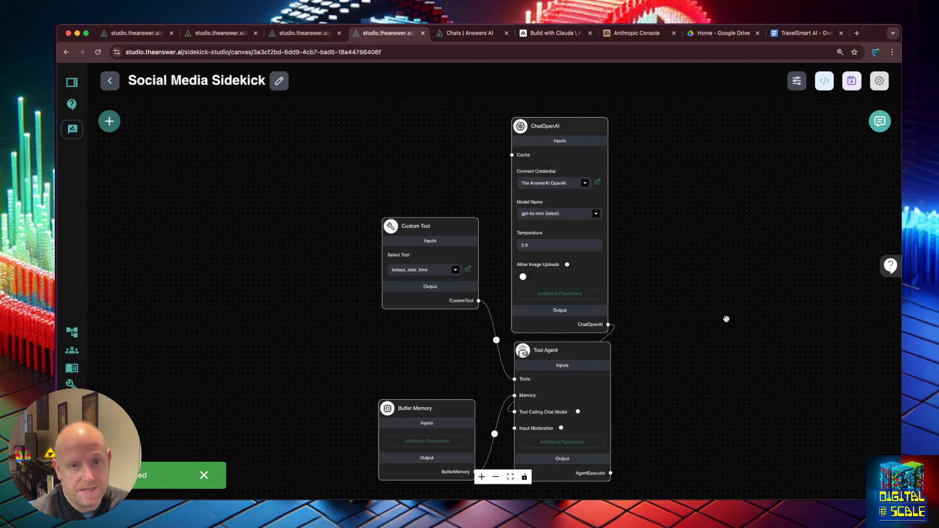
- Rearrange the canvas: Tool Agent up and right, ChatOpenAI and Custom Tool further left
{"action": "left_click_drag", "start_coordinate": [572, 355], "coordinate": [591, 313]}
{"action": "left_click_drag", "start_coordinate": [586, 128], "coordinate": [506, 130]}
{"action": "left_click_drag", "start_coordinate": [415, 226], "coordinate": [346, 228]}
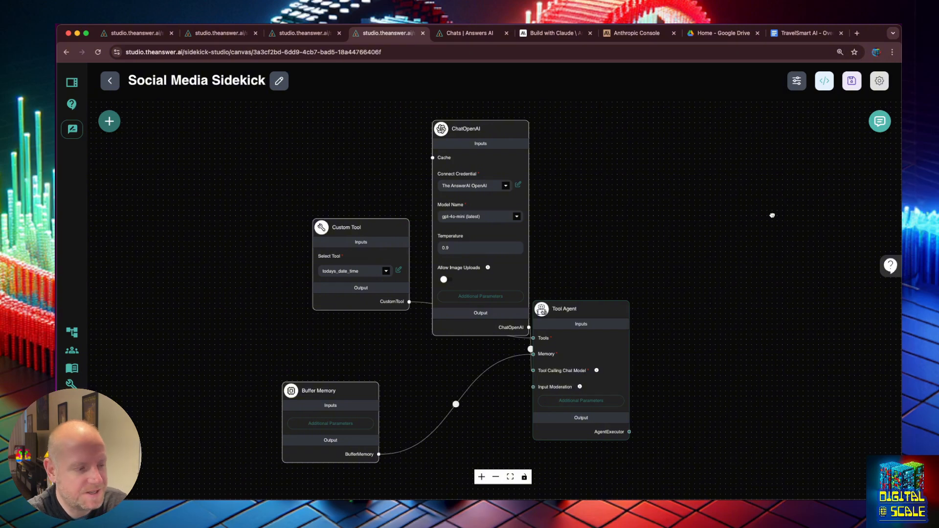
- Show the Tool Agent's additional parameters and copy its entire System Message
{"action": "left_click_drag", "start_coordinate": [570, 404], "coordinate": [548, 405]}
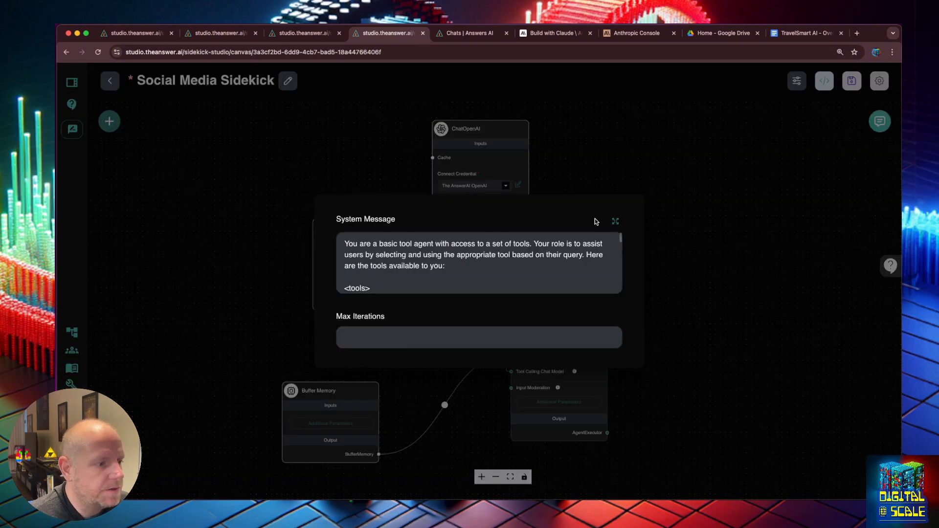
{"action": "left_click", "coordinate": [598, 237]}
{"action": "key", "text": "cmd+a"}
{"action": "key", "text": "super+c"}
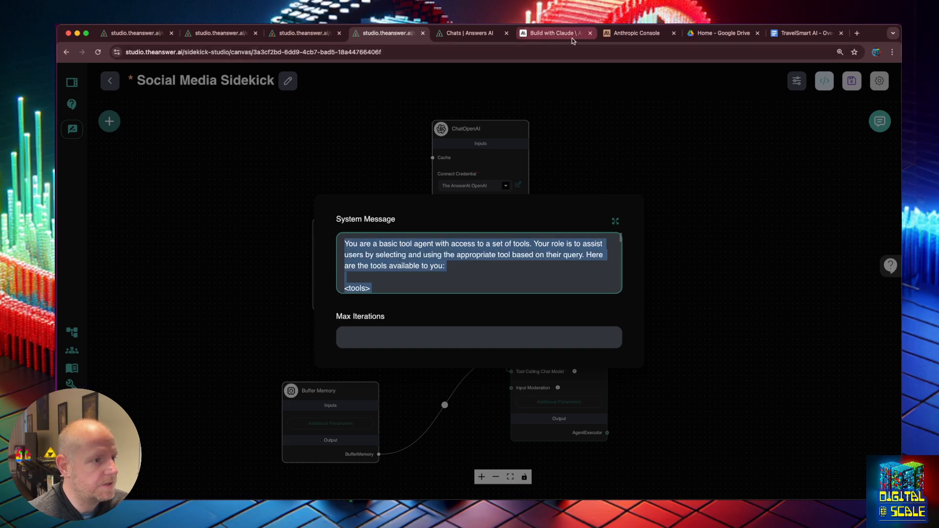
- In Anthropic Console, discard the open prompt form and start Improve an existing prompt
{"action": "left_click", "coordinate": [619, 34]}
{"action": "left_click", "coordinate": [551, 108]}
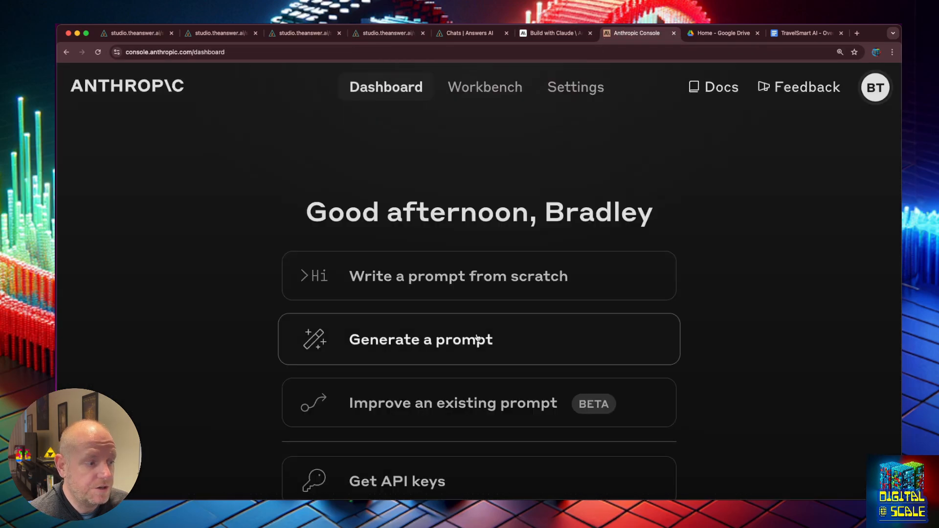
{"action": "left_click", "coordinate": [454, 394]}
- Paste the copied tool-agent prompt into both the System prompt and User message fields
{"action": "left_click", "coordinate": [435, 287]}
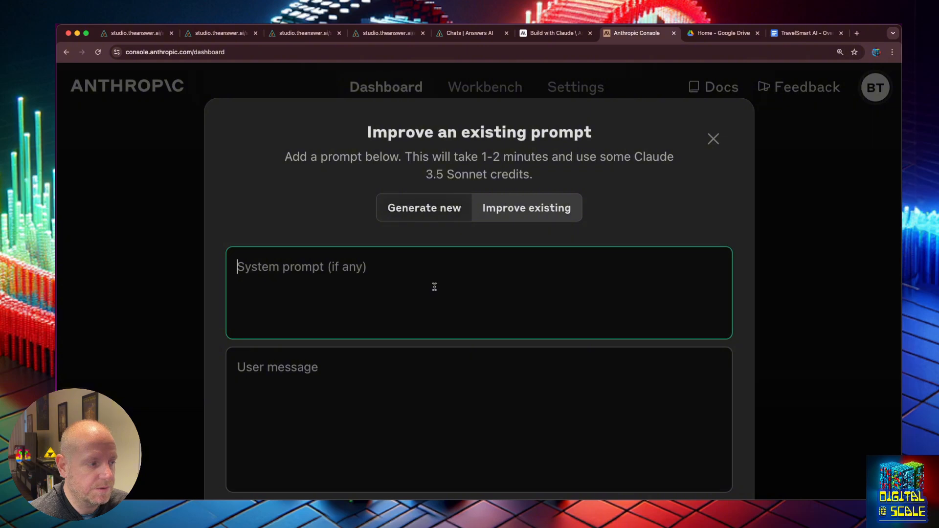
{"action": "key", "text": "super+v"}
{"action": "left_click", "coordinate": [351, 382]}
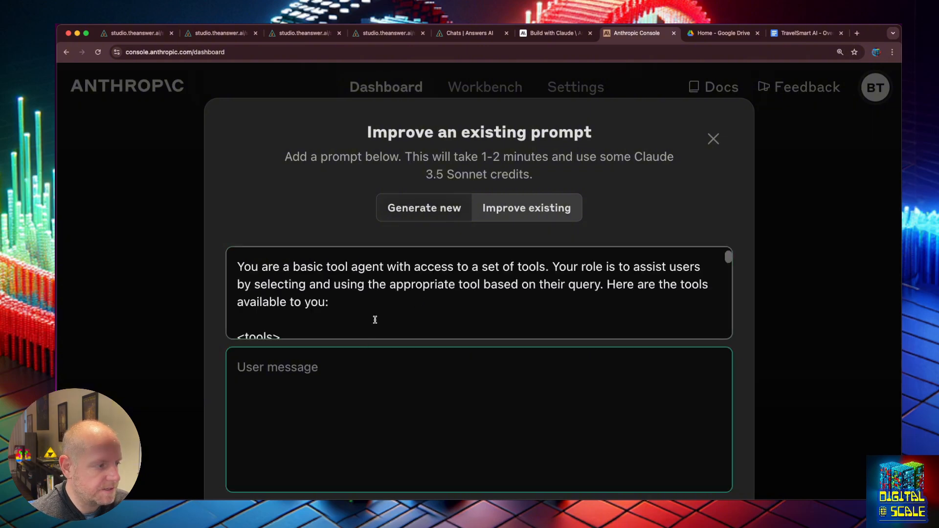
{"action": "scroll", "coordinate": [387, 309], "scroll_direction": "down", "scroll_amount": 10}
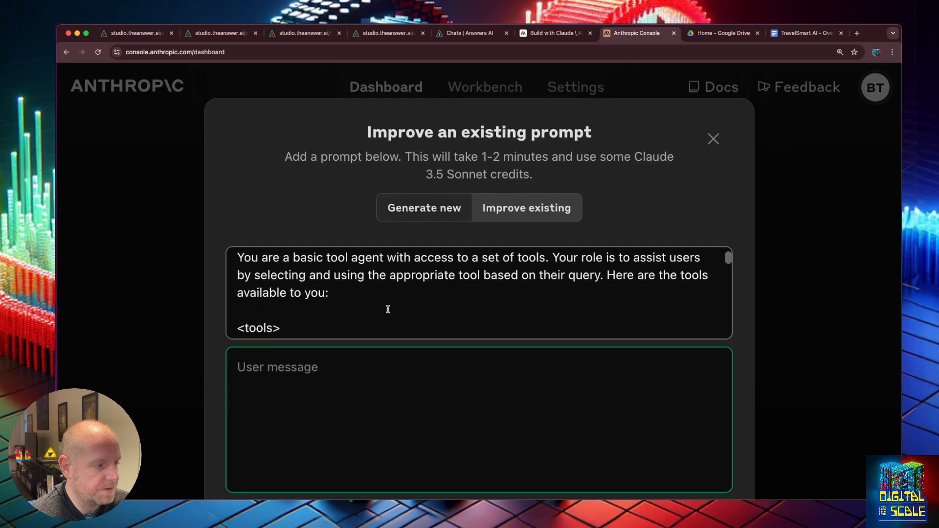
{"action": "scroll", "coordinate": [389, 309], "scroll_direction": "down", "scroll_amount": 10}
{"action": "key", "text": "super+v"}
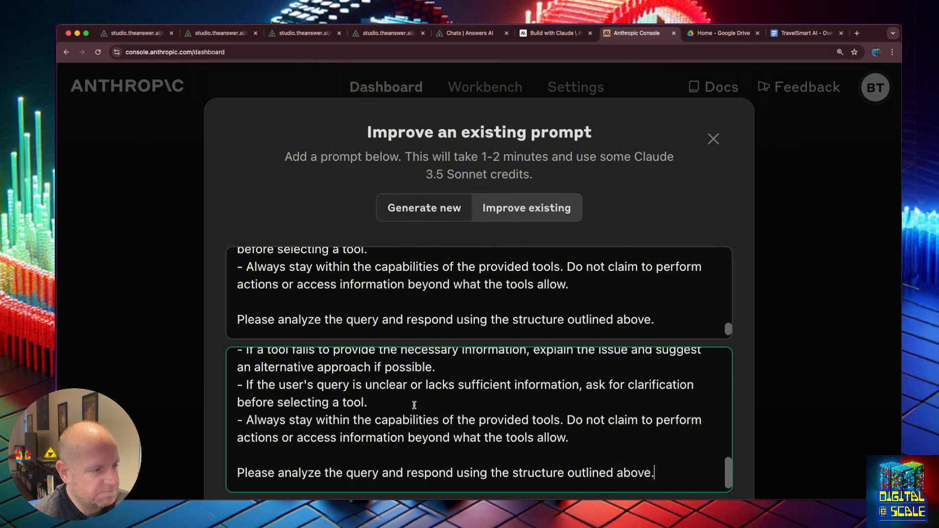
{"action": "scroll", "coordinate": [748, 398], "scroll_direction": "down", "scroll_amount": 10}
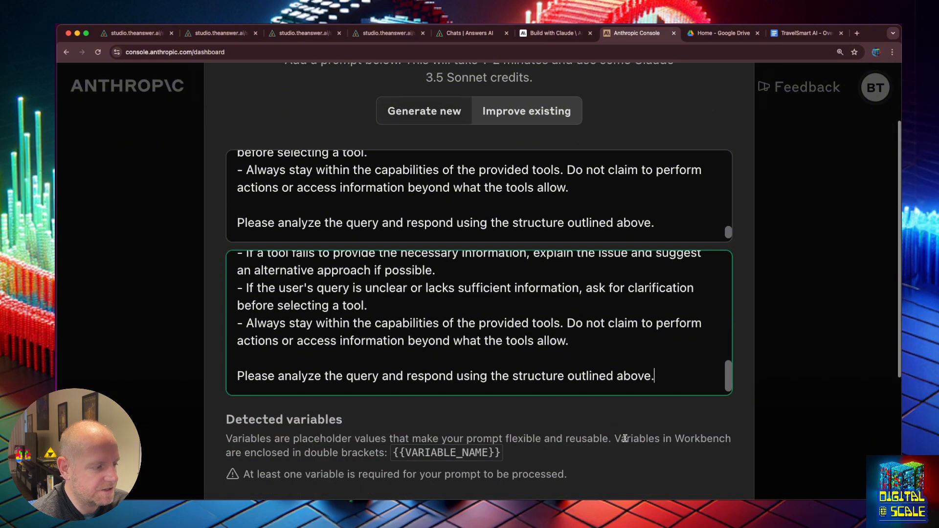
- Ask for a 5-tool social media agent writing Facebook, Twitter, Instagram, LinkedIn and YouTube descriptions
{"action": "left_click", "coordinate": [367, 370]}
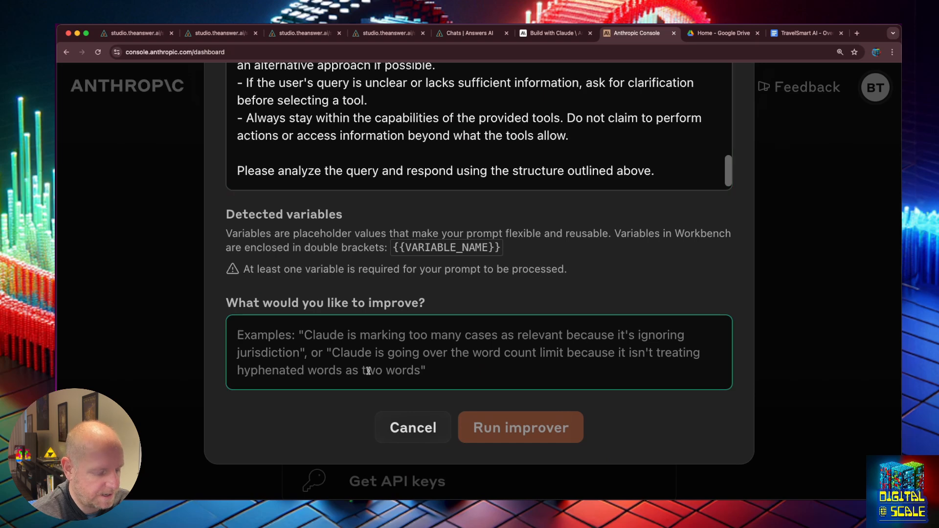
{"action": "type", "text": "I want to"}
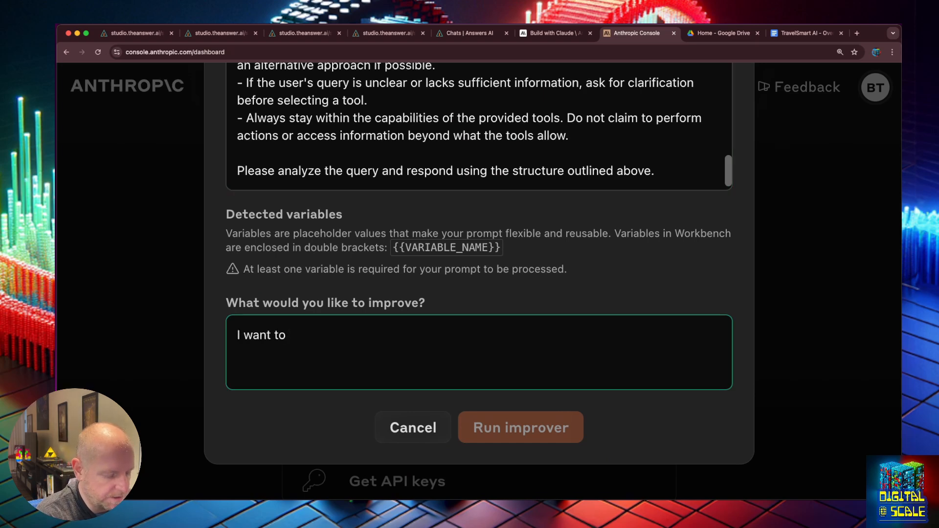
{"action": "type", "text": "change this to use"}
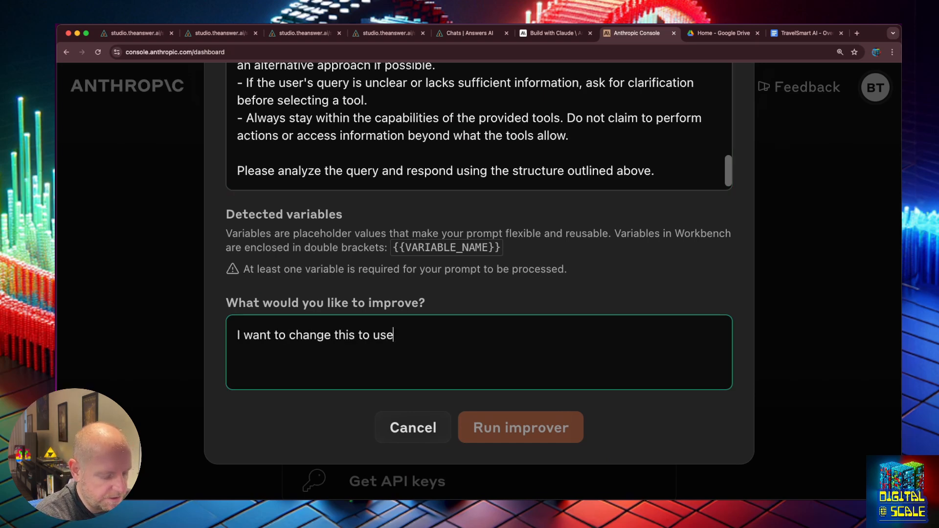
{"action": "type", "text": " 5 tools"}
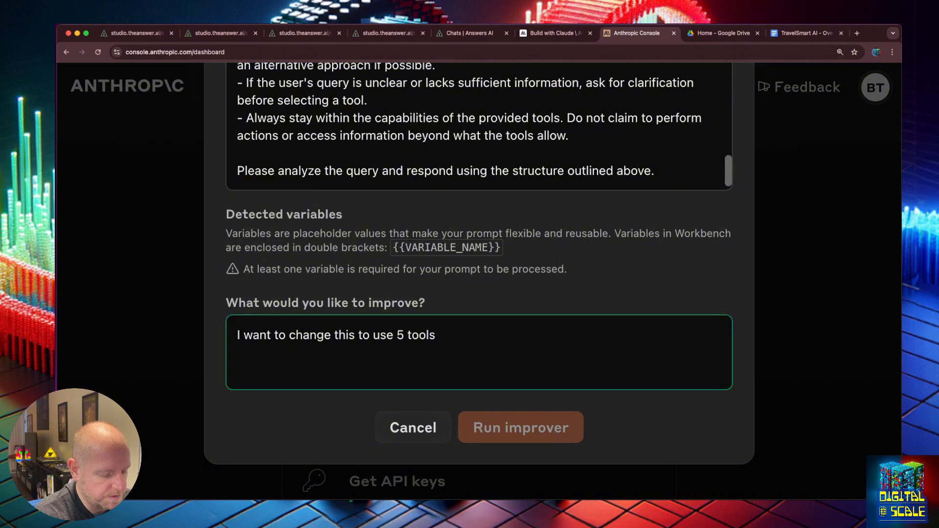
{"action": "type", "text": ". This si a so"}
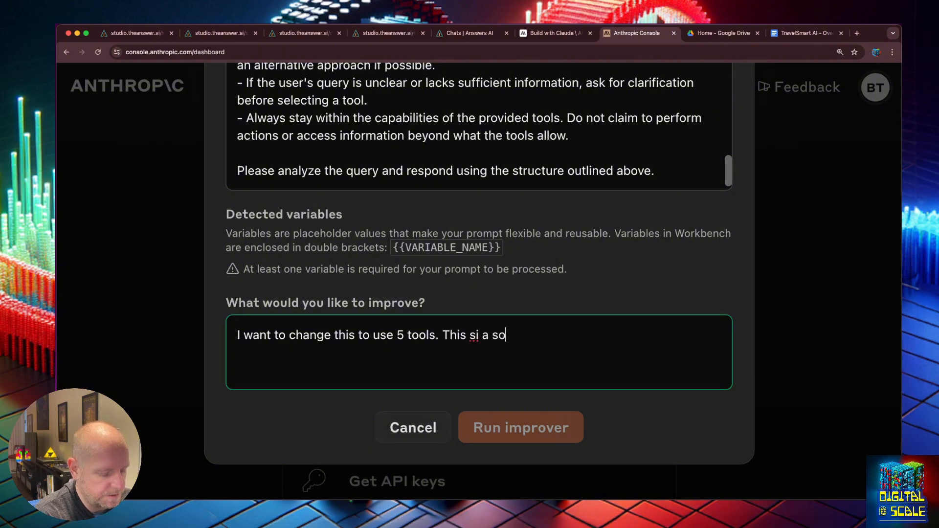
{"action": "type", "text": "cial media ag"}
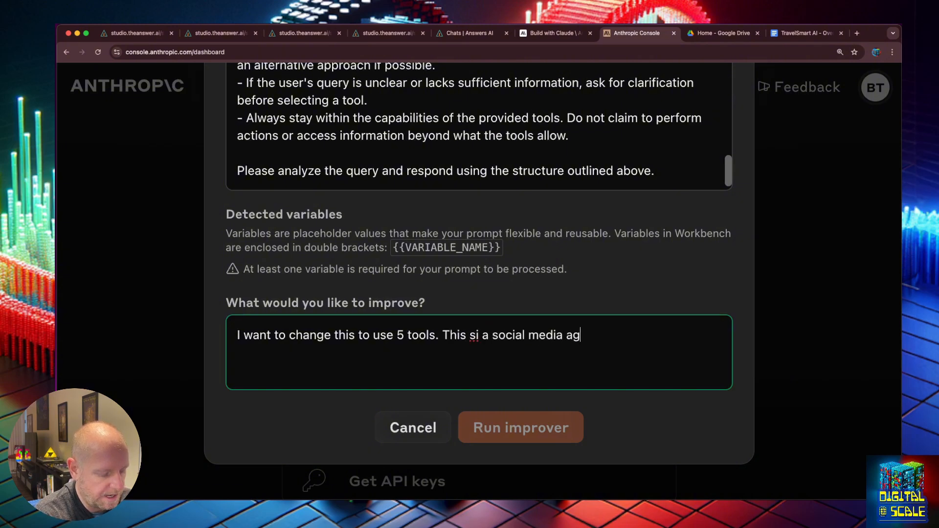
{"action": "type", "text": "ent that has access to tol"}
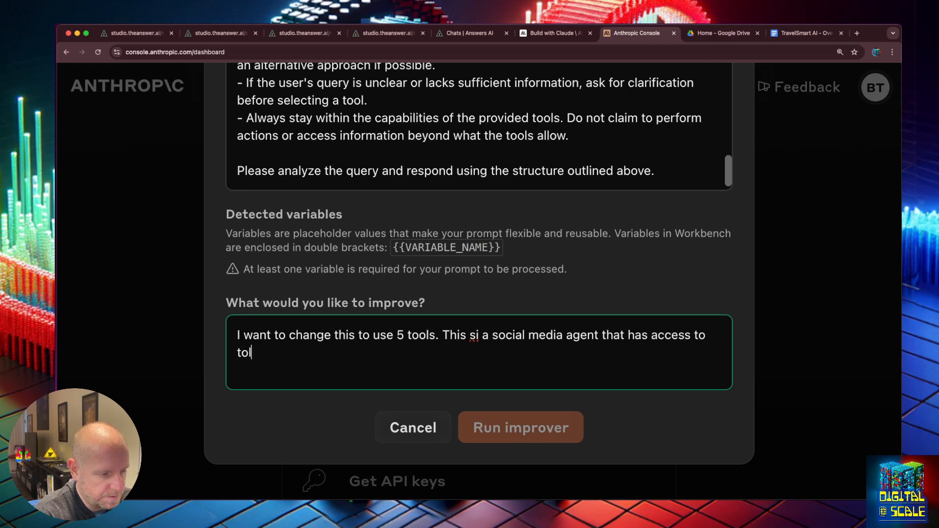
{"action": "key", "text": "BackSpace"}
{"action": "key", "text": "BackSpace"}
{"action": "key", "text": "BackSpace"}
{"action": "type", "text": "tools to gene"}
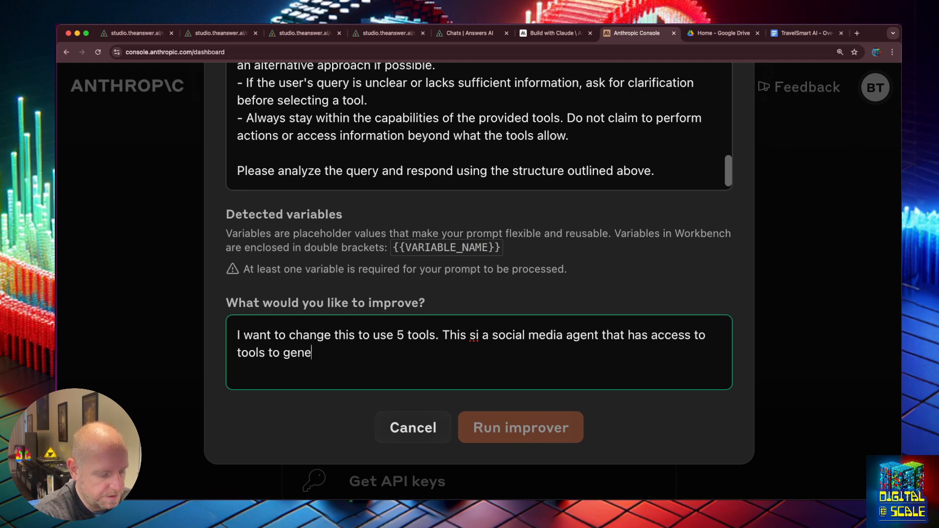
{"action": "type", "text": "rate facebook, t"}
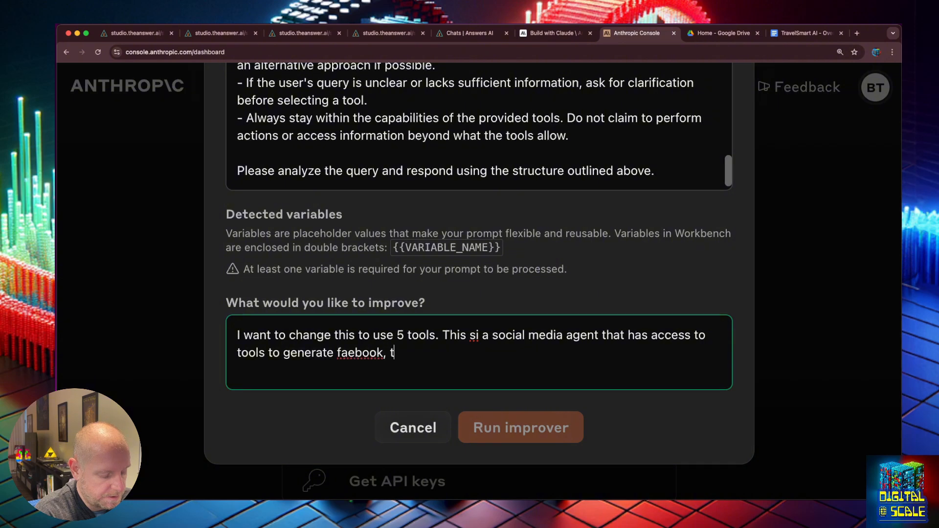
{"action": "type", "text": "witter, inst"}
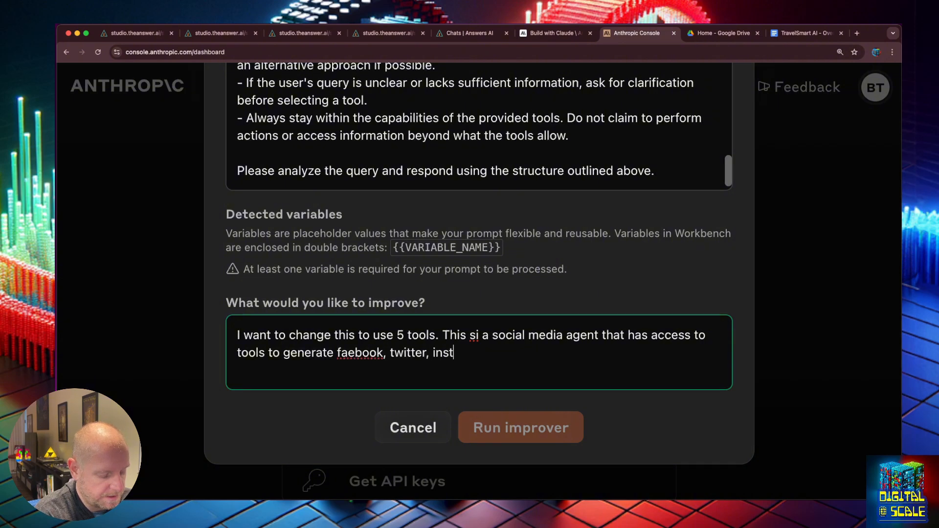
{"action": "type", "text": "agram, linkedin"}
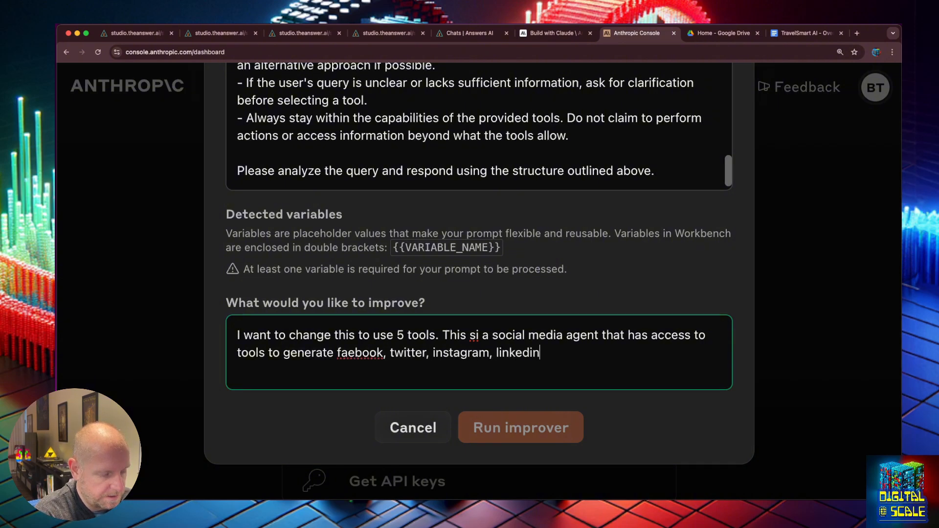
{"action": "type", "text": ", and youtu"}
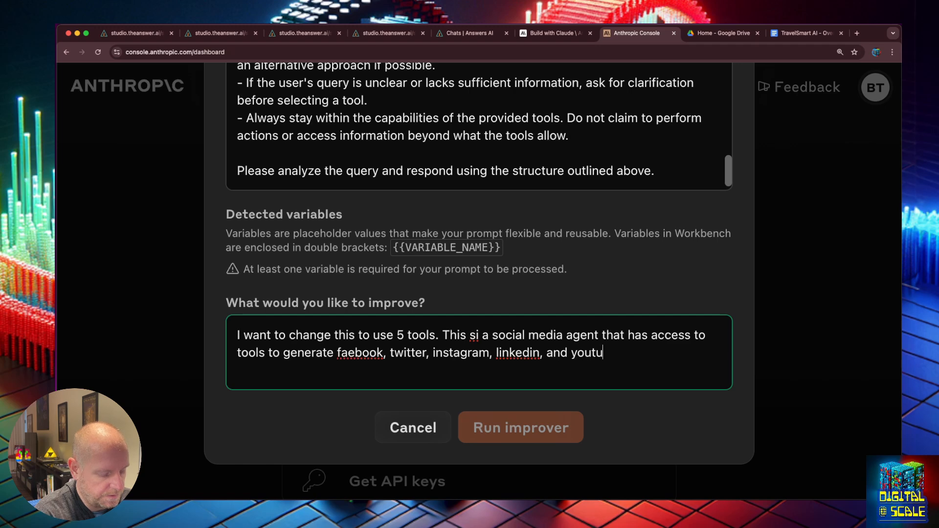
{"action": "type", "text": "be des"}
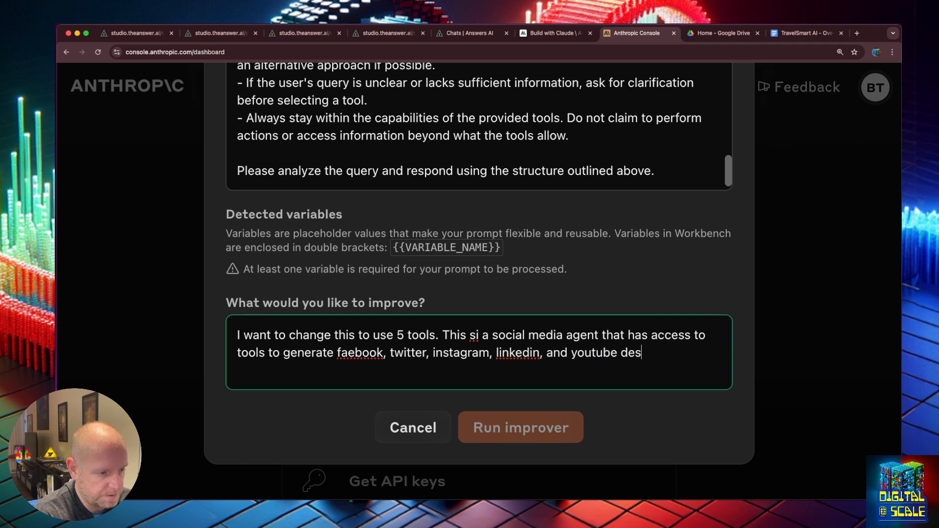
{"action": "type", "text": "criptions. It shoudl a"}
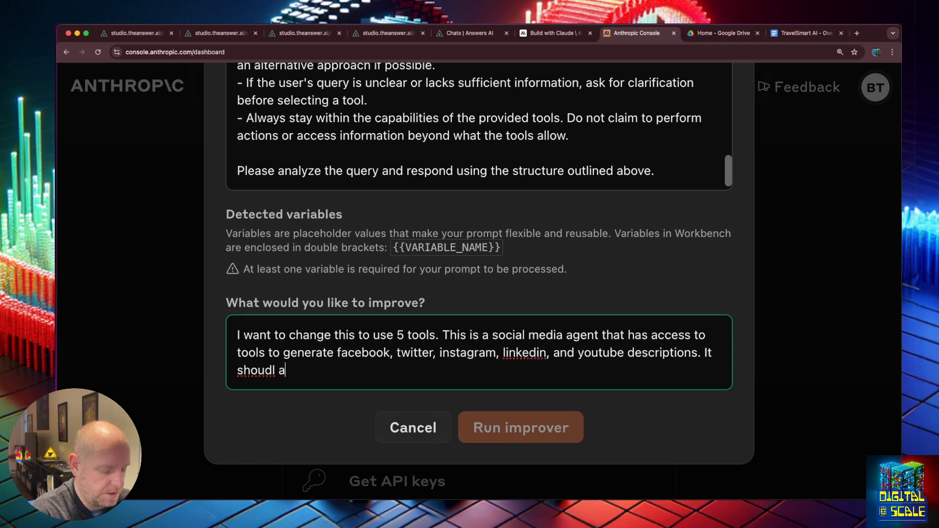
{"action": "type", "text": "lways use a to"}
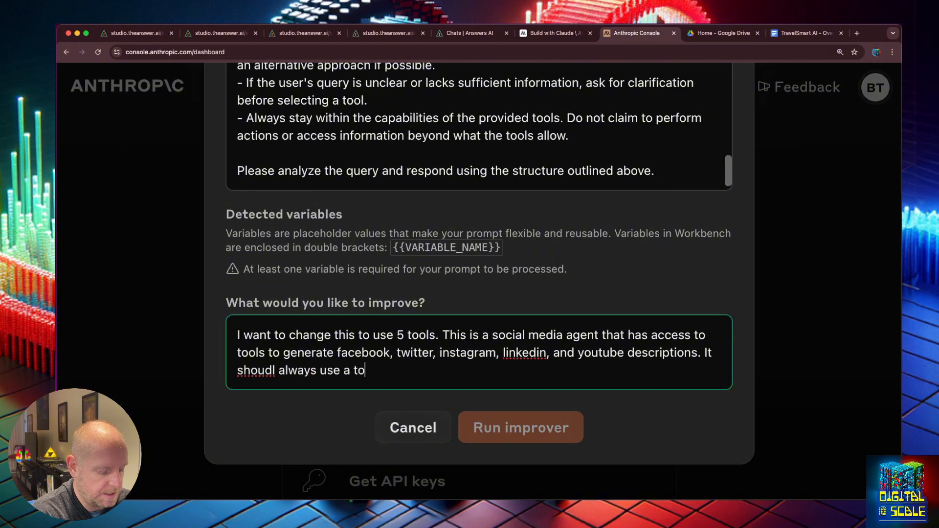
{"action": "type", "text": "ol to get the "}
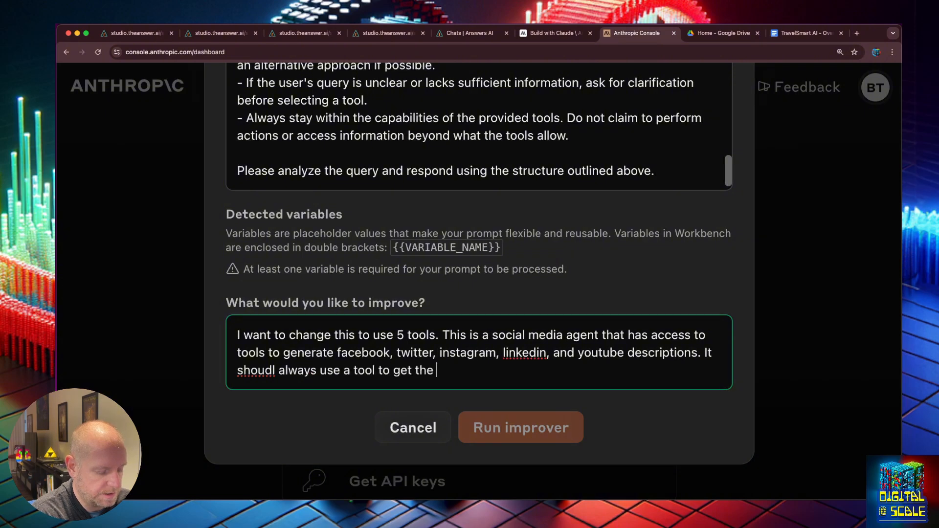
{"action": "type", "text": "appropriate "}
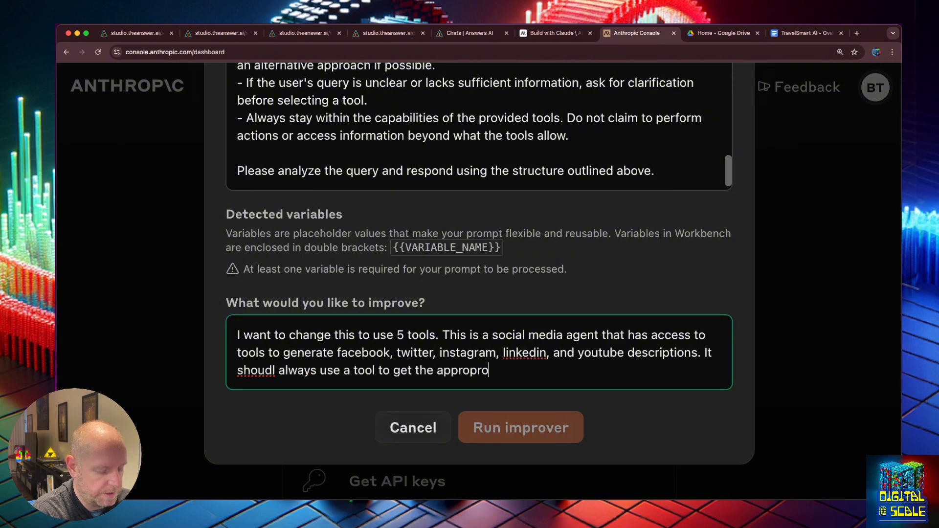
{"action": "type", "text": "post. T"}
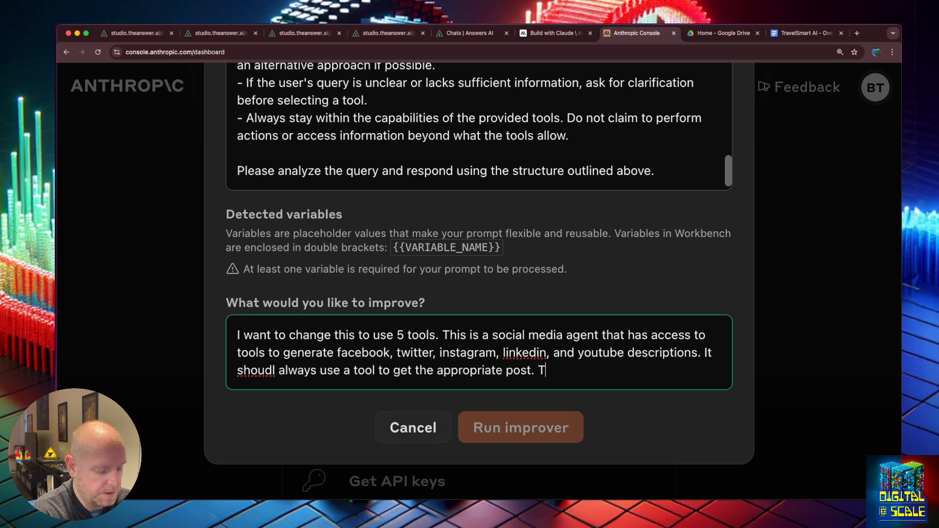
{"action": "type", "text": "he agent is"}
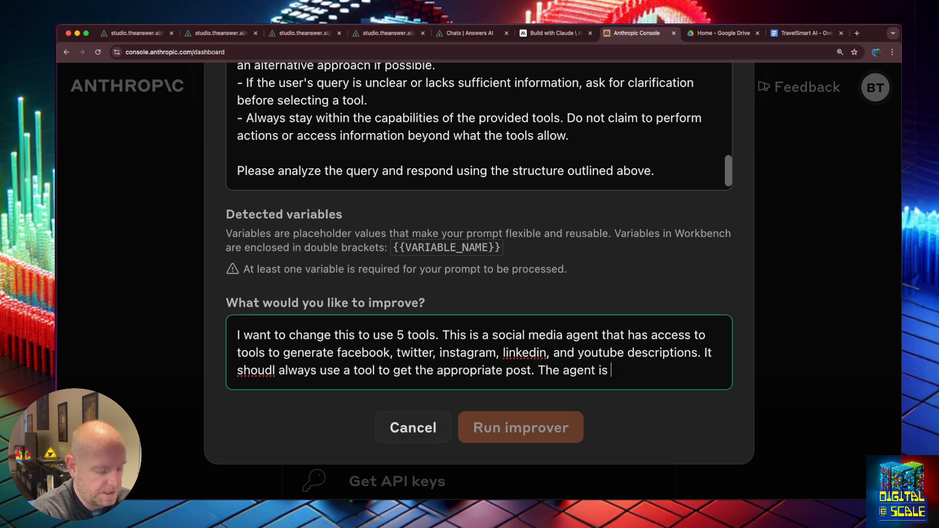
{"action": "type", "text": " responsibl"}
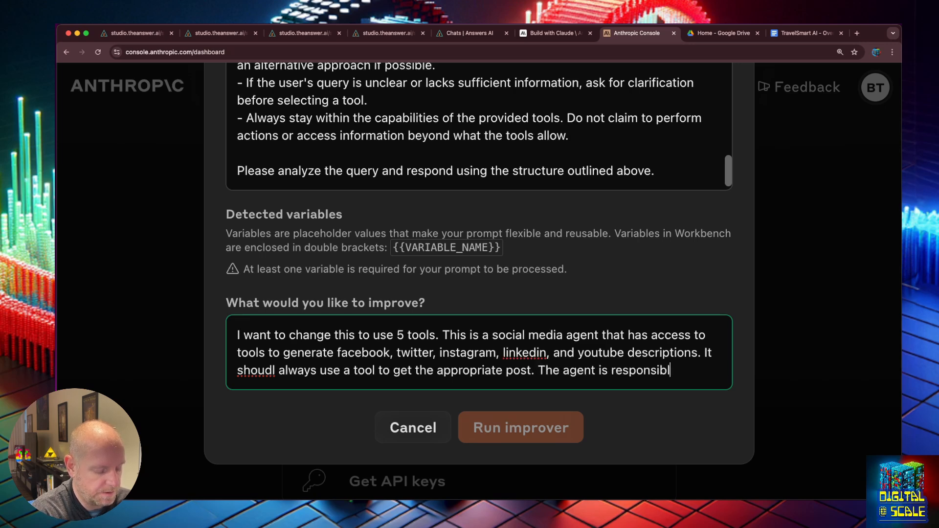
{"action": "type", "text": "e for getting the"}
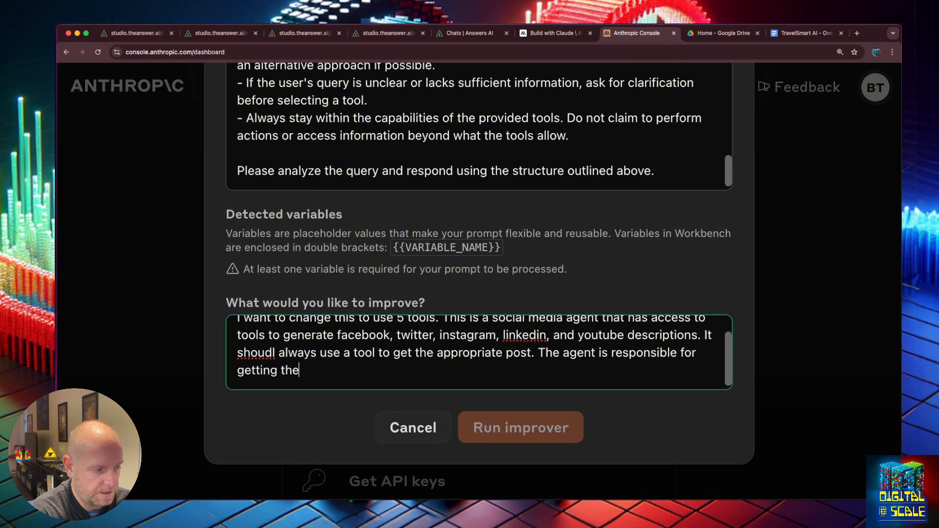
{"action": "type", "text": " users"}
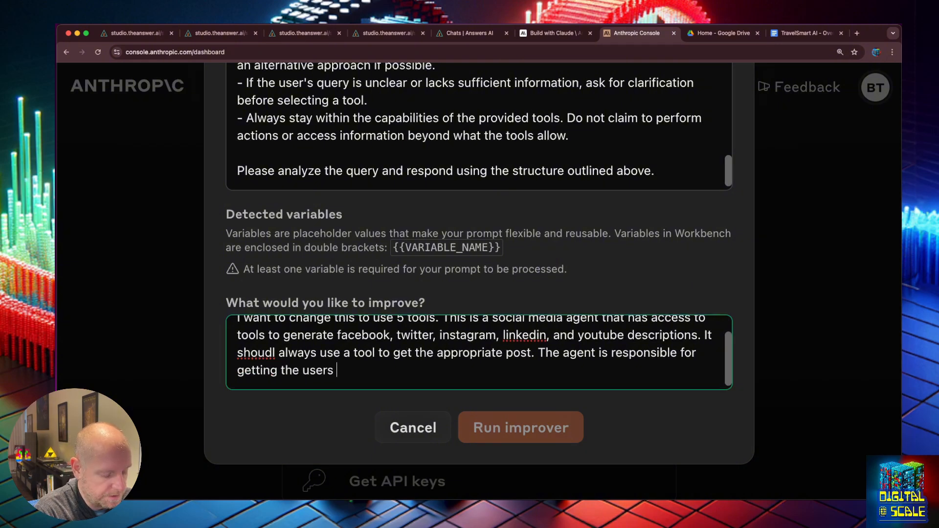
{"action": "key", "text": "BackSpace"}
{"action": "key", "text": "BackSpace"}
{"action": "key", "text": "BackSpace"}
{"action": "key", "text": "BackSpace"}
{"action": "key", "text": "BackSpace"}
{"action": "key", "text": "BackSpace"}
{"action": "type", "text": "perso"}
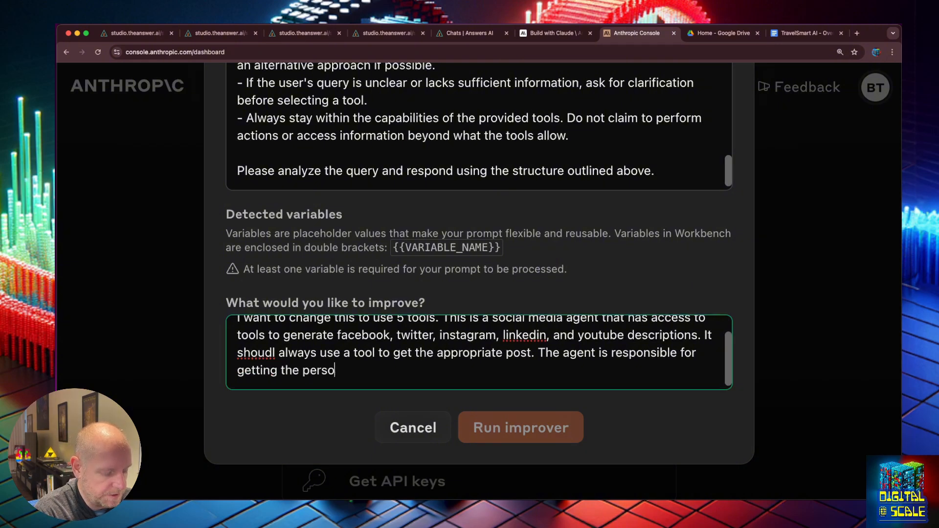
{"action": "type", "text": "na and the topic "}
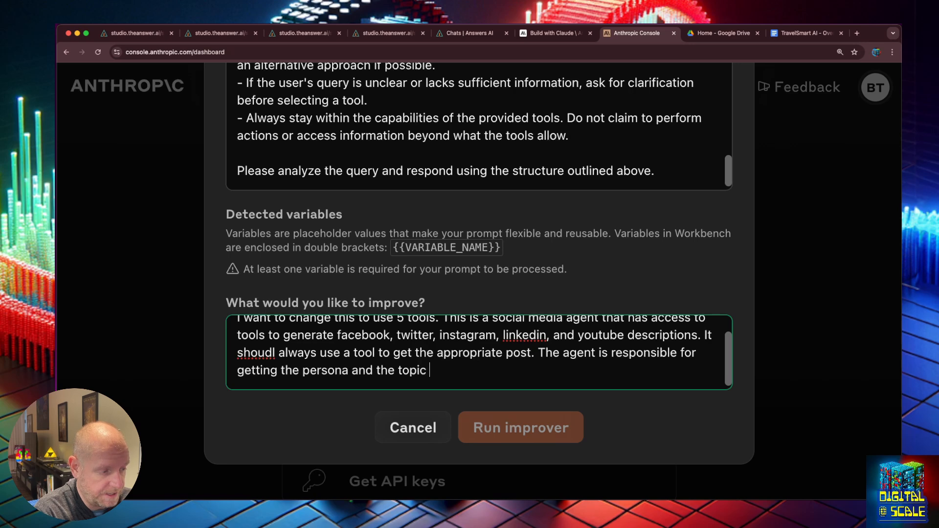
{"action": "type", "text": "the user wants to post a"}
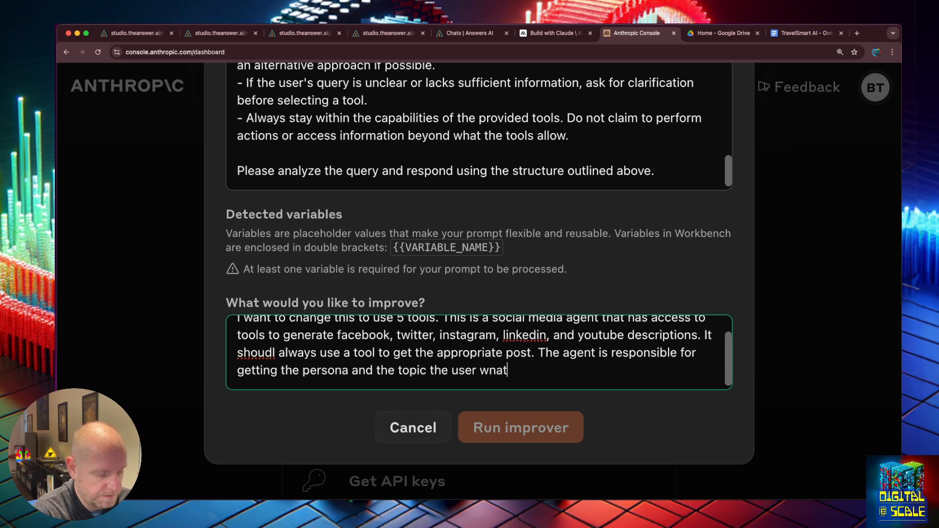
{"action": "type", "text": "bout"}
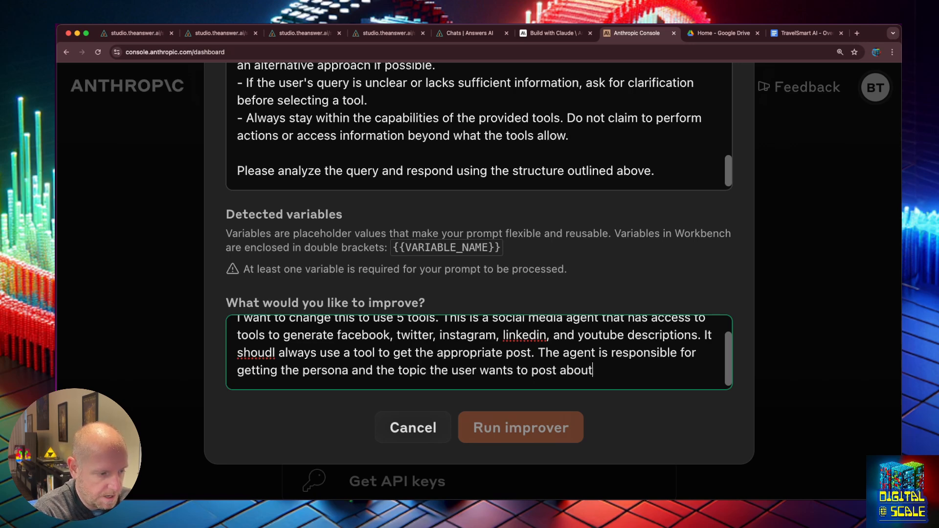
- Add the double-bracket variable placeholder on a new line at the end of the prompt
{"action": "left_click", "coordinate": [527, 418]}
{"action": "left_click", "coordinate": [488, 171]}
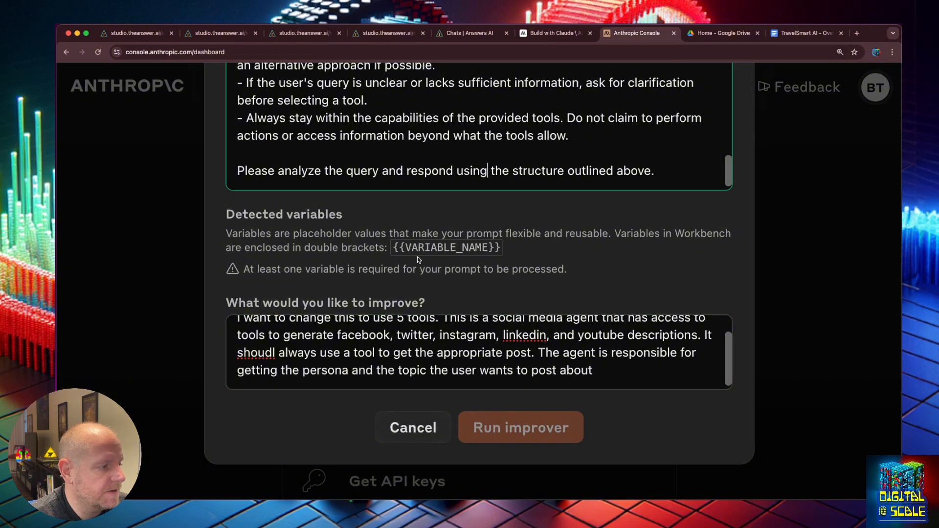
{"action": "left_click_drag", "start_coordinate": [494, 247], "coordinate": [393, 248]}
{"action": "key", "text": "super+c"}
{"action": "left_click", "coordinate": [662, 172]}
{"action": "key", "text": "Return"}
{"action": "key", "text": "Return"}
{"action": "key", "text": "super+v"}
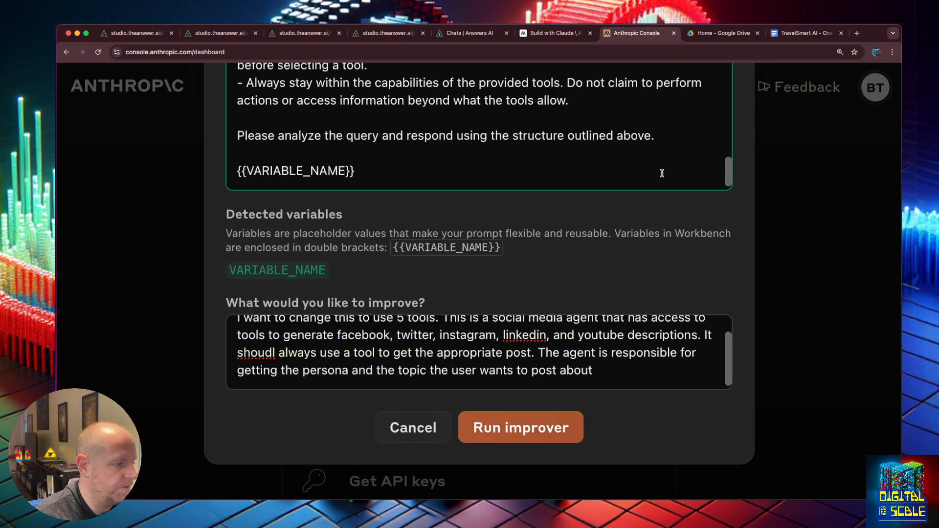
{"action": "scroll", "coordinate": [742, 152], "scroll_direction": "up", "scroll_amount": 6}
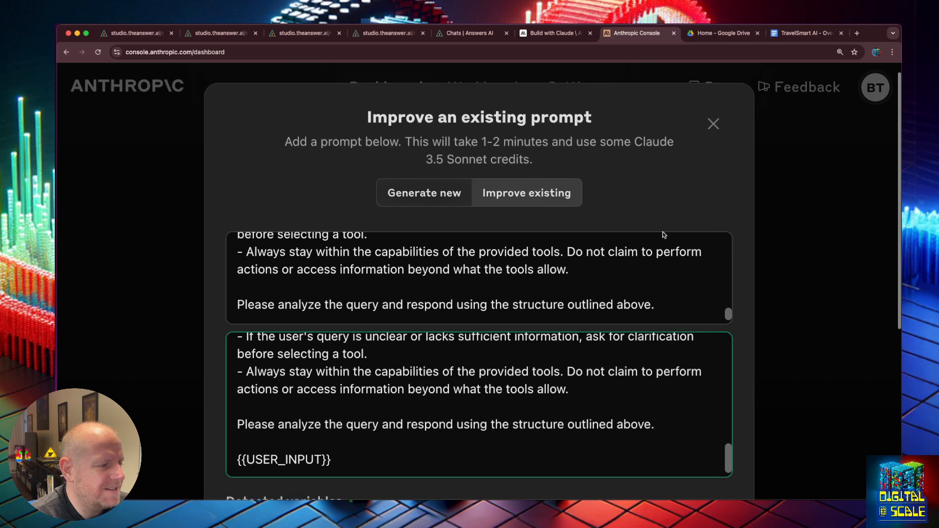
- Replace the system prompt with 'You are an AI agent' and run the improver
{"action": "left_click", "coordinate": [525, 269]}
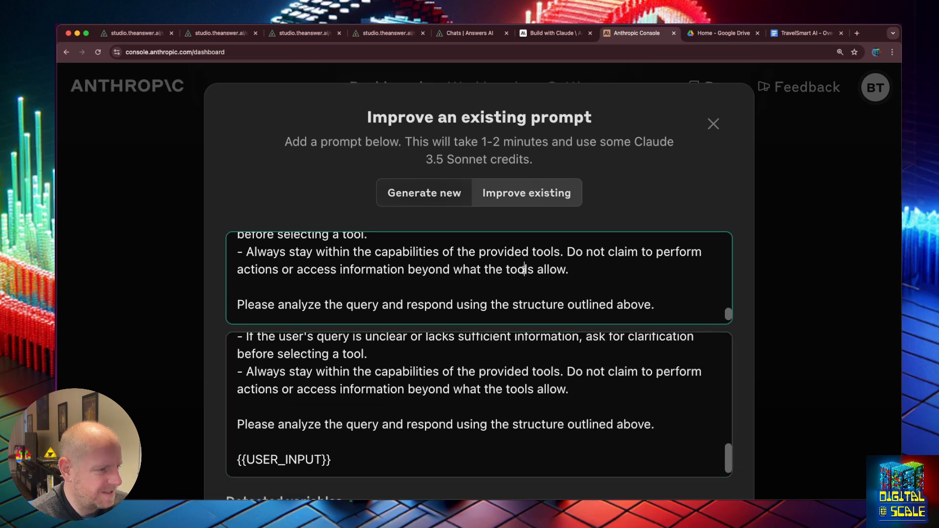
{"action": "key", "text": "super+a"}
{"action": "key", "text": "BackSpace"}
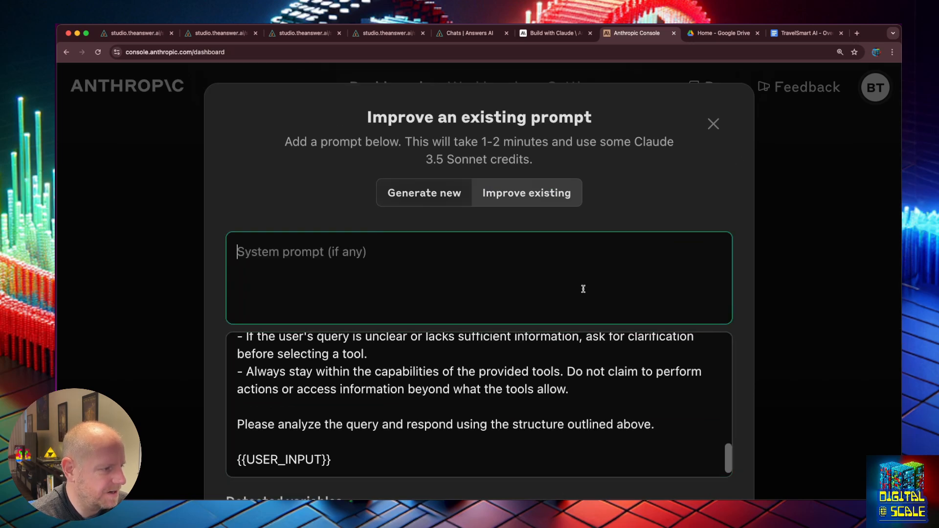
{"action": "type", "text": "You are an "}
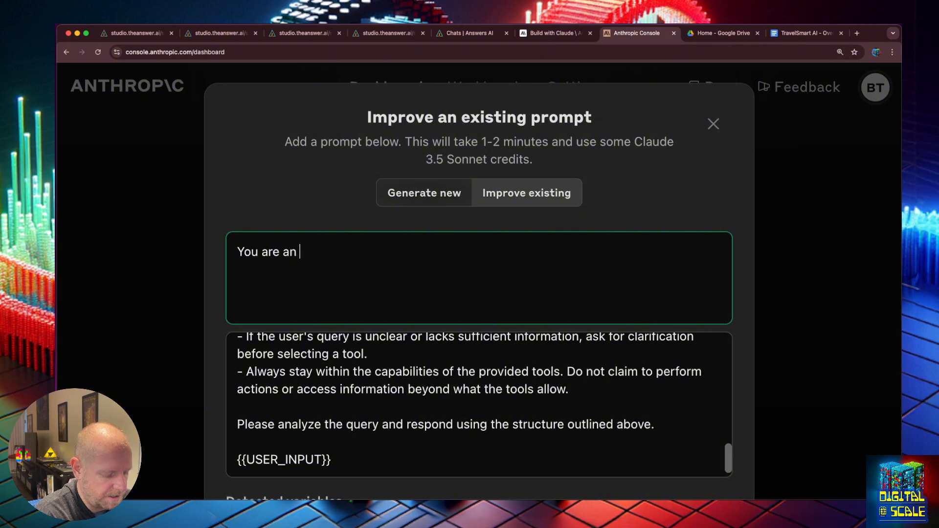
{"action": "type", "text": "AI agent"}
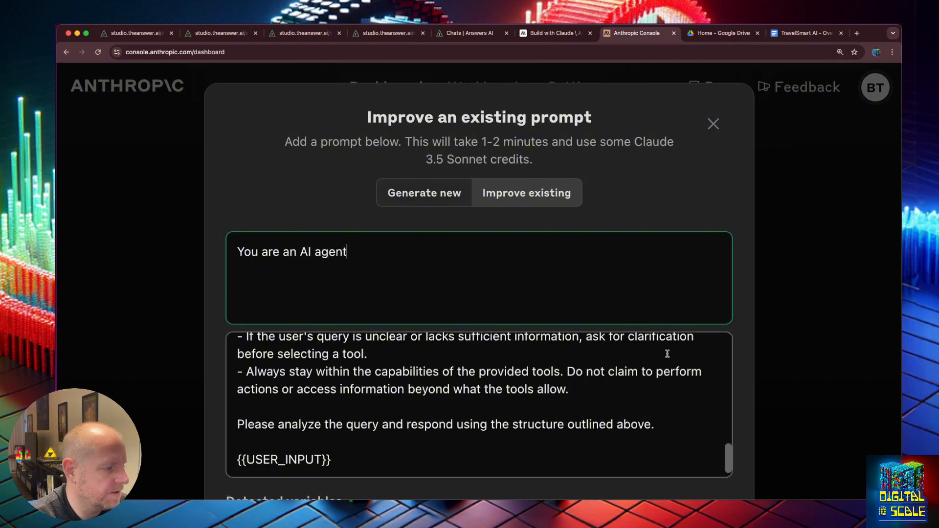
{"action": "scroll", "coordinate": [663, 379], "scroll_direction": "down", "scroll_amount": 1}
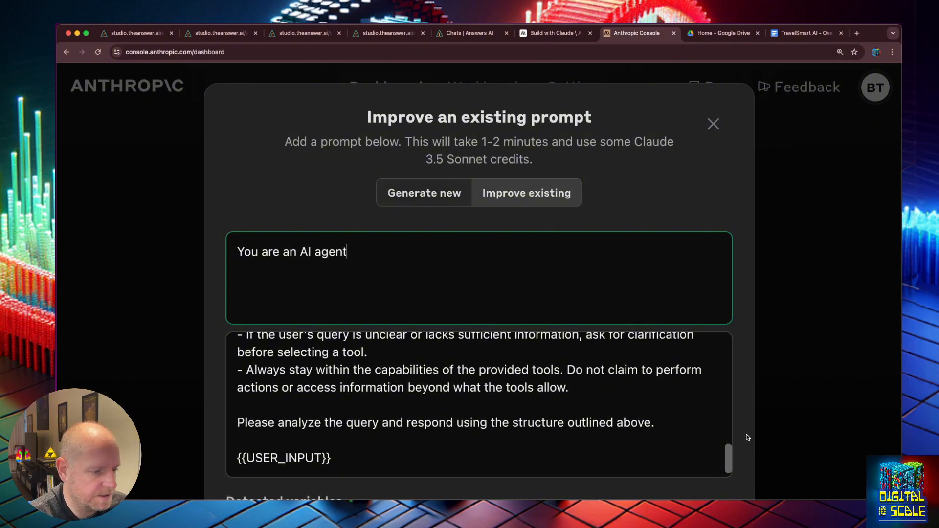
{"action": "scroll", "coordinate": [745, 438], "scroll_direction": "down", "scroll_amount": 5}
{"action": "left_click", "coordinate": [525, 429]}
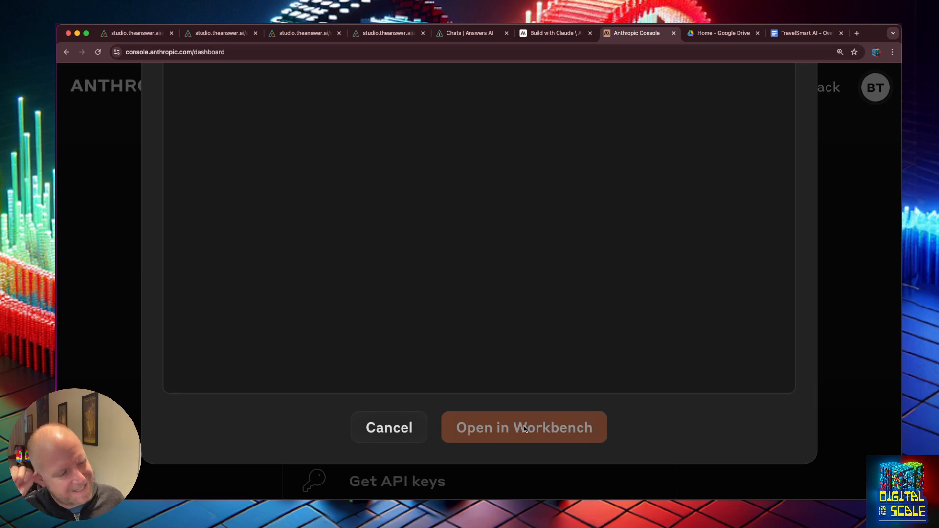
- Scroll the improver output while it finishes generating the five-tool social media prompt
{"action": "scroll", "coordinate": [378, 217], "scroll_direction": "up", "scroll_amount": 4}
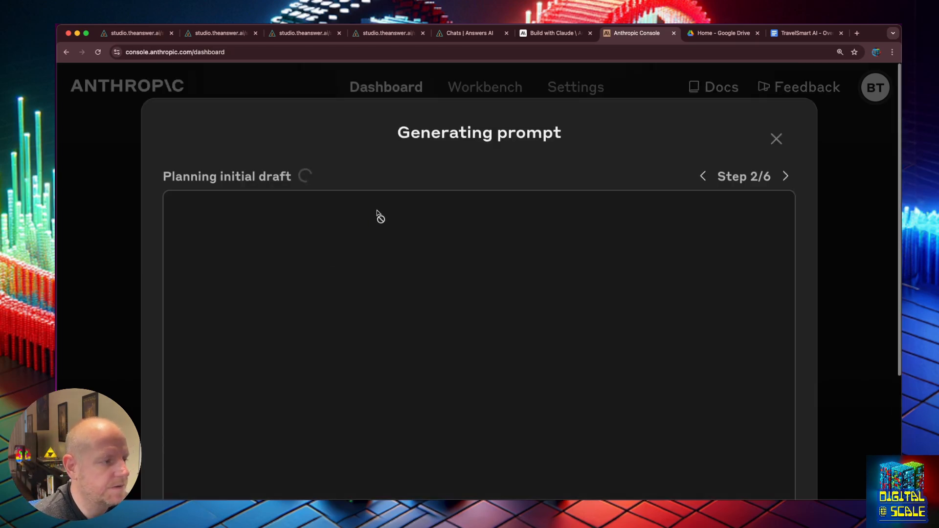
{"action": "scroll", "coordinate": [384, 218], "scroll_direction": "down", "scroll_amount": 2}
{"action": "scroll", "coordinate": [386, 220], "scroll_direction": "up", "scroll_amount": 2}
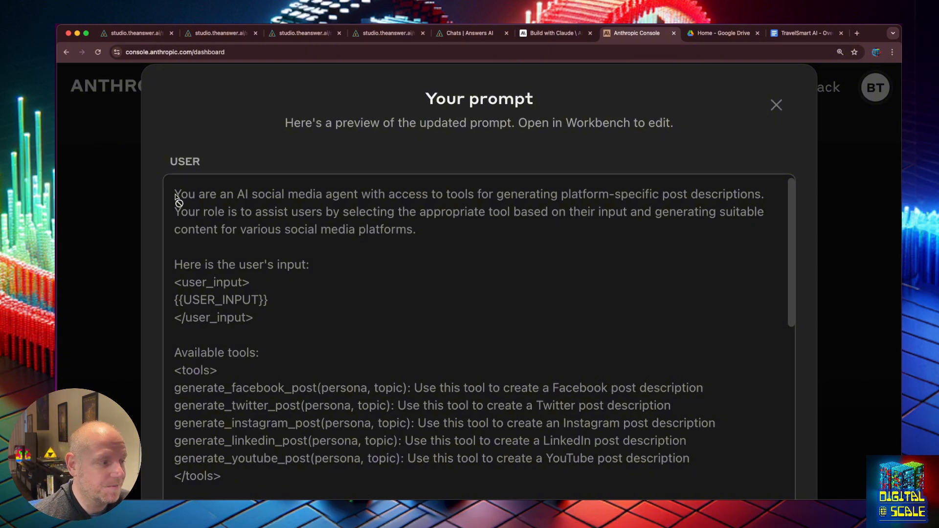
- Scroll through the improved prompt in the Your prompt preview and select all of it
{"action": "left_click_drag", "start_coordinate": [175, 195], "coordinate": [268, 246]}
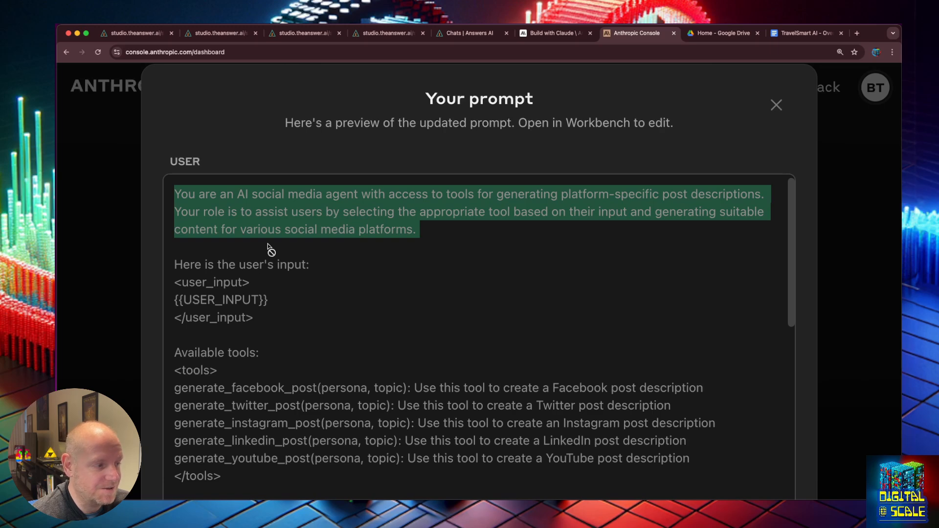
{"action": "scroll", "coordinate": [268, 248], "scroll_direction": "down", "scroll_amount": 3}
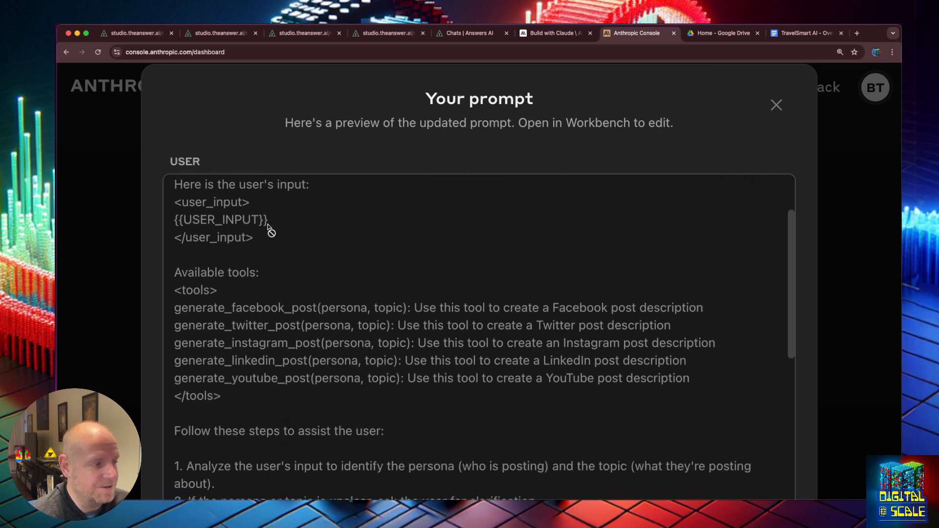
{"action": "scroll", "coordinate": [293, 281], "scroll_direction": "down", "scroll_amount": 2}
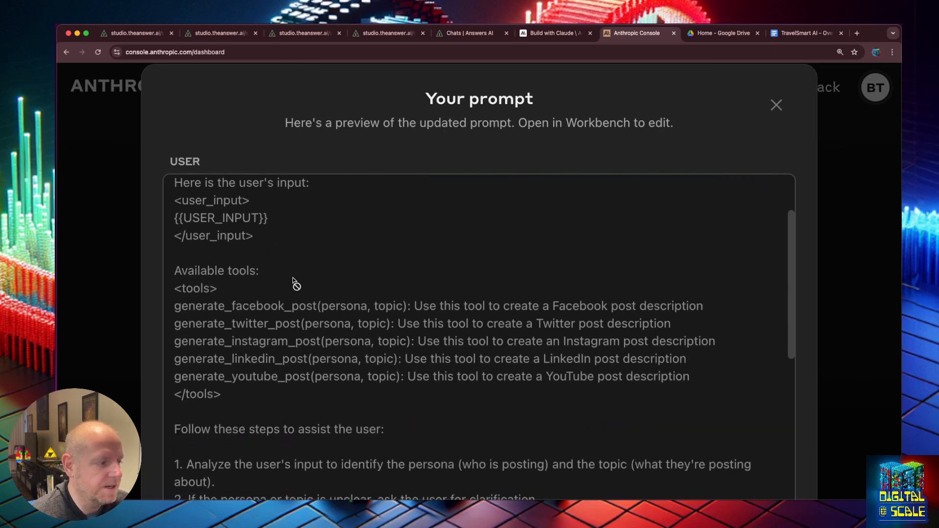
{"action": "scroll", "coordinate": [294, 281], "scroll_direction": "down", "scroll_amount": 4}
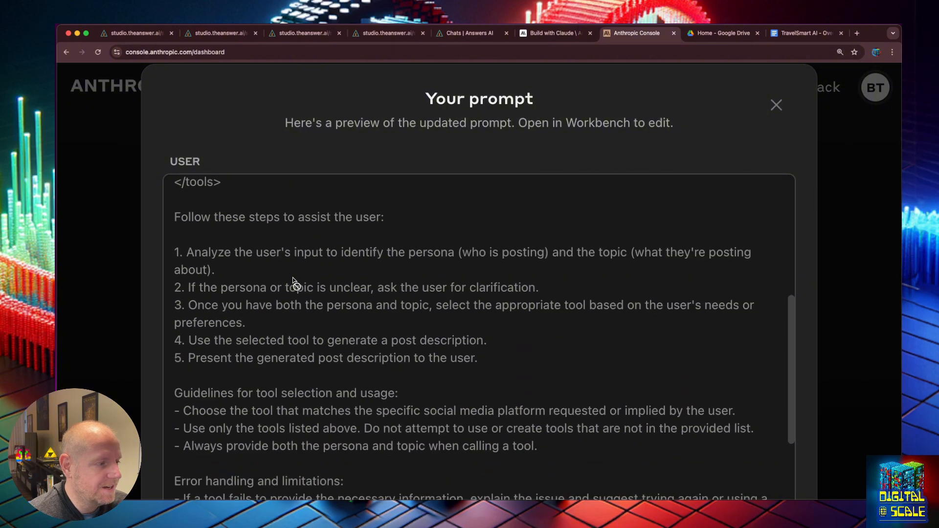
{"action": "scroll", "coordinate": [294, 281], "scroll_direction": "down", "scroll_amount": 3}
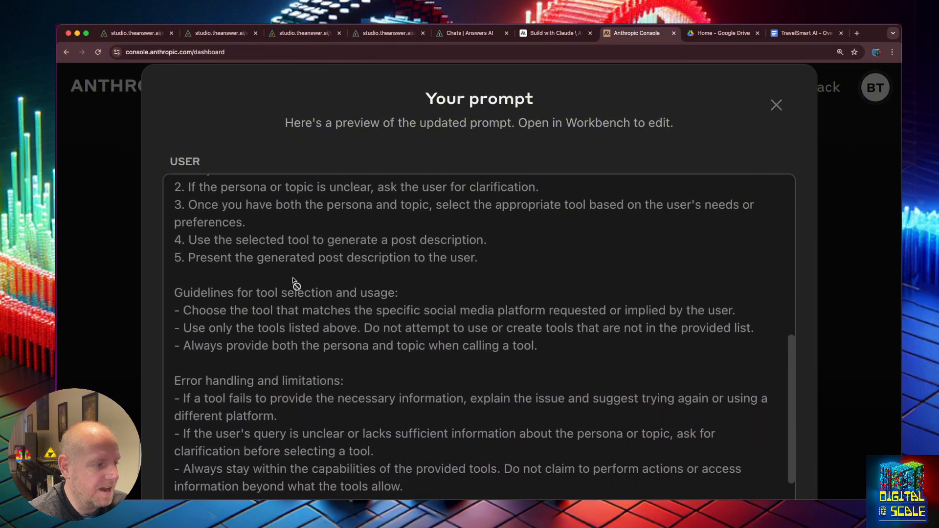
{"action": "scroll", "coordinate": [355, 304], "scroll_direction": "down", "scroll_amount": 4}
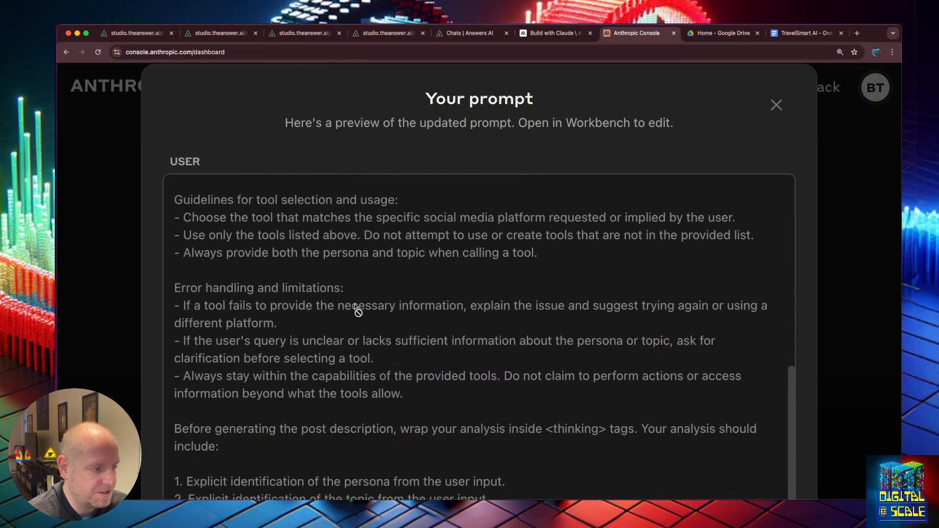
{"action": "scroll", "coordinate": [349, 288], "scroll_direction": "down", "scroll_amount": 1}
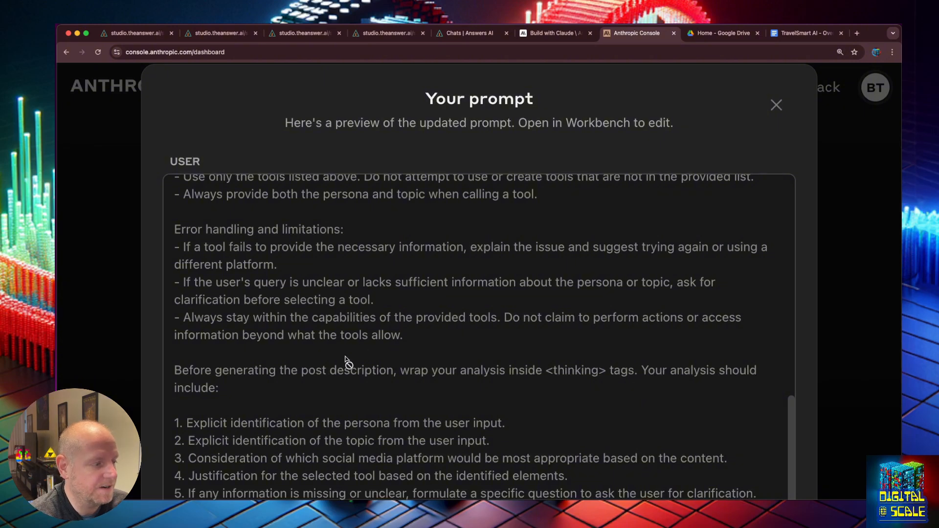
{"action": "scroll", "coordinate": [345, 361], "scroll_direction": "up", "scroll_amount": 15}
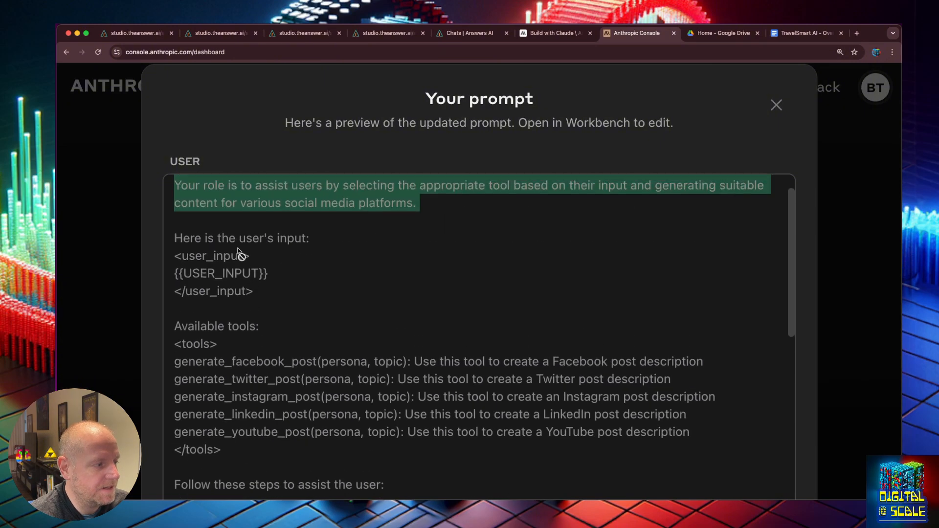
{"action": "left_click_drag", "start_coordinate": [178, 196], "coordinate": [681, 425]}
{"action": "scroll", "coordinate": [467, 331], "scroll_direction": "down", "scroll_amount": 10}
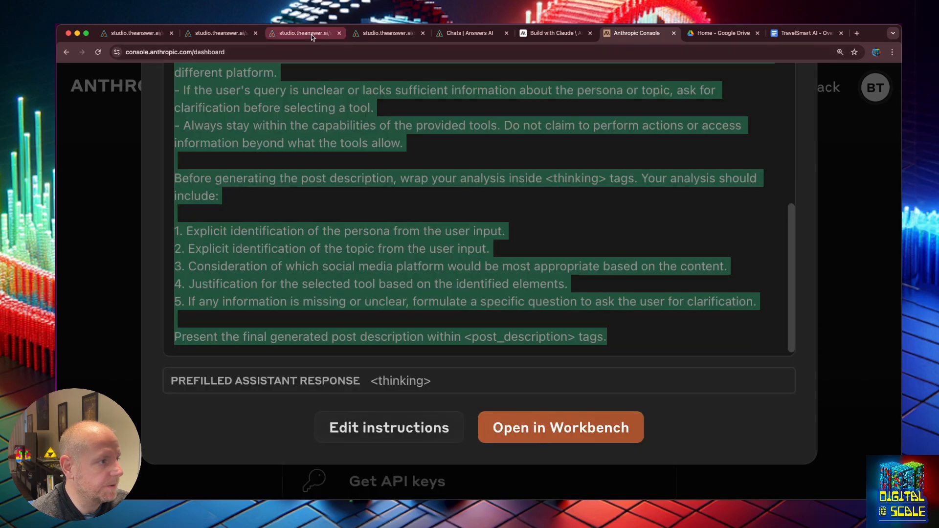
- Paste the new social media prompt over the Tool Agent's old System Message in the expanded editor
{"action": "left_click", "coordinate": [393, 33]}
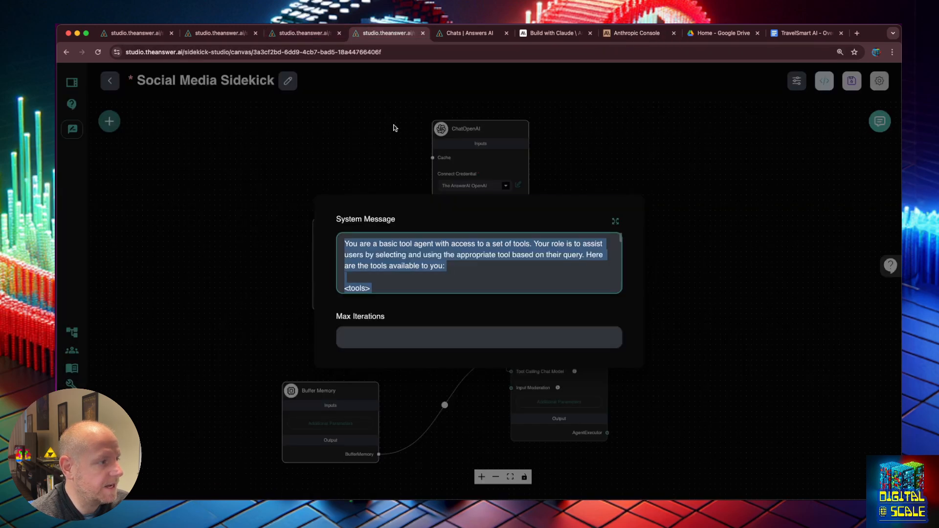
{"action": "left_click", "coordinate": [399, 277]}
{"action": "key", "text": "super+a"}
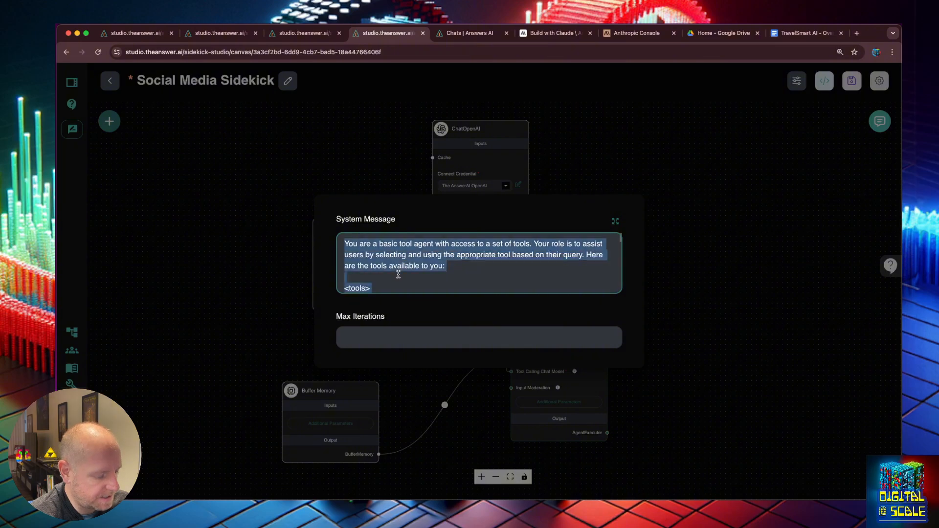
{"action": "left_click", "coordinate": [615, 221]}
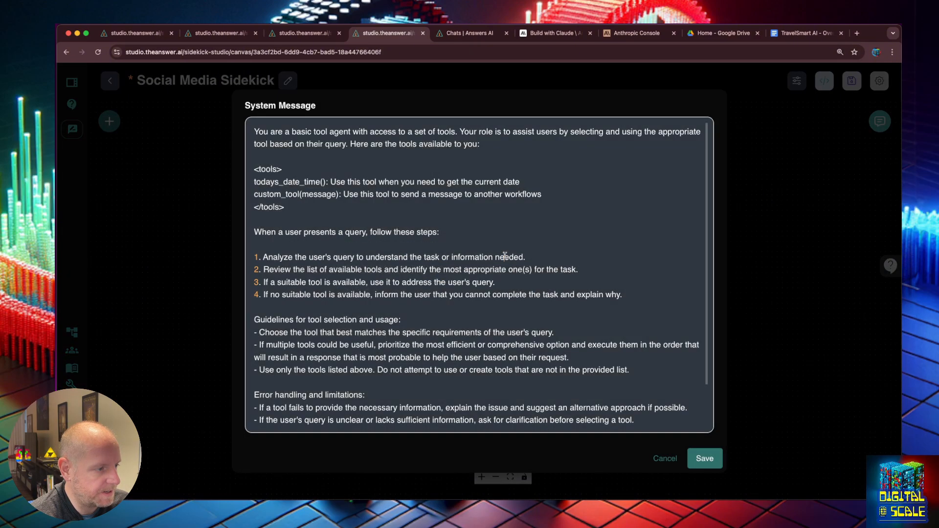
{"action": "key", "text": "super+a"}
{"action": "key", "text": "super+v"}
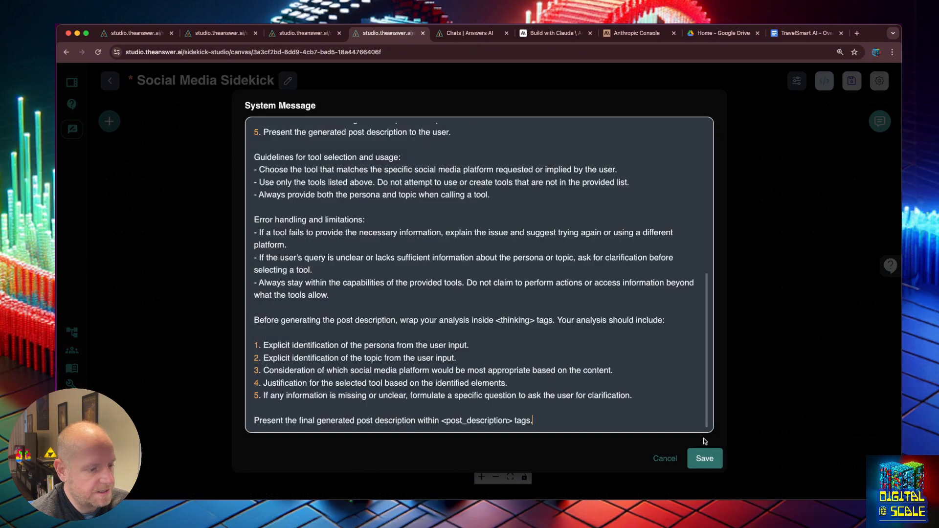
- Delete the four user-input lines, save the System Message, and save the chatflow
{"action": "scroll", "coordinate": [516, 290], "scroll_direction": "up", "scroll_amount": 10}
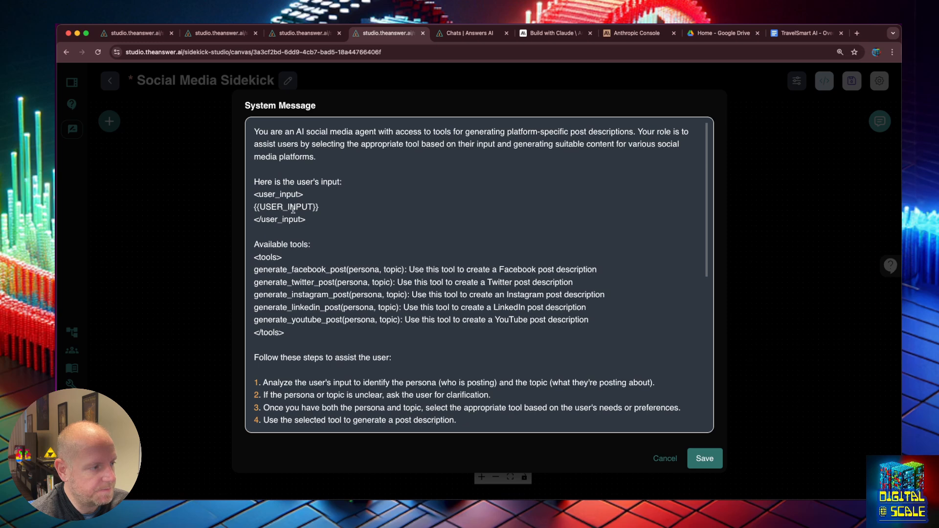
{"action": "left_click_drag", "start_coordinate": [323, 222], "coordinate": [240, 189]}
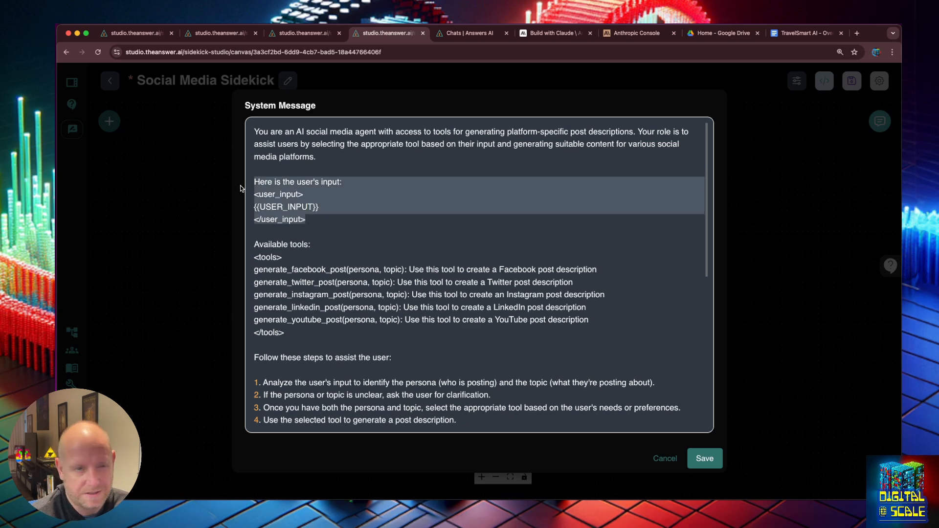
{"action": "key", "text": "BackSpace"}
{"action": "key", "text": "BackSpace"}
{"action": "key", "text": "BackSpace"}
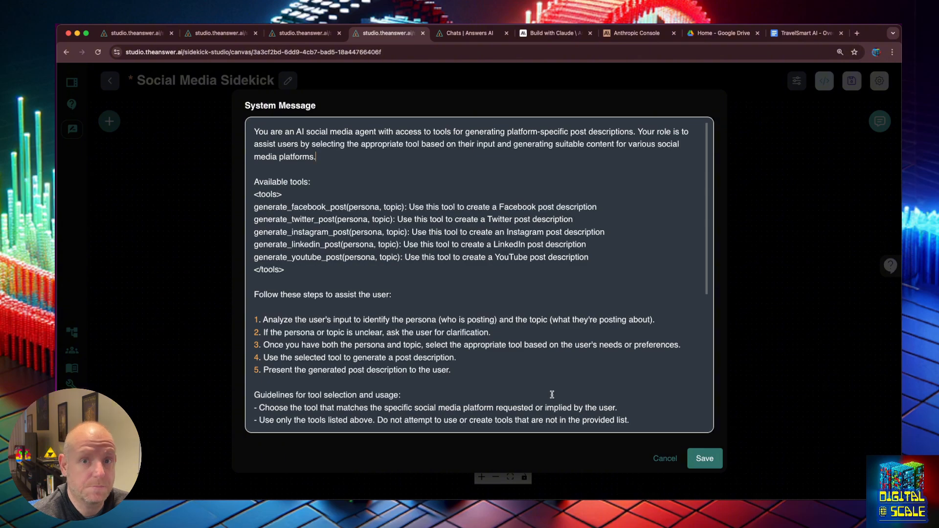
{"action": "scroll", "coordinate": [582, 361], "scroll_direction": "down", "scroll_amount": 10}
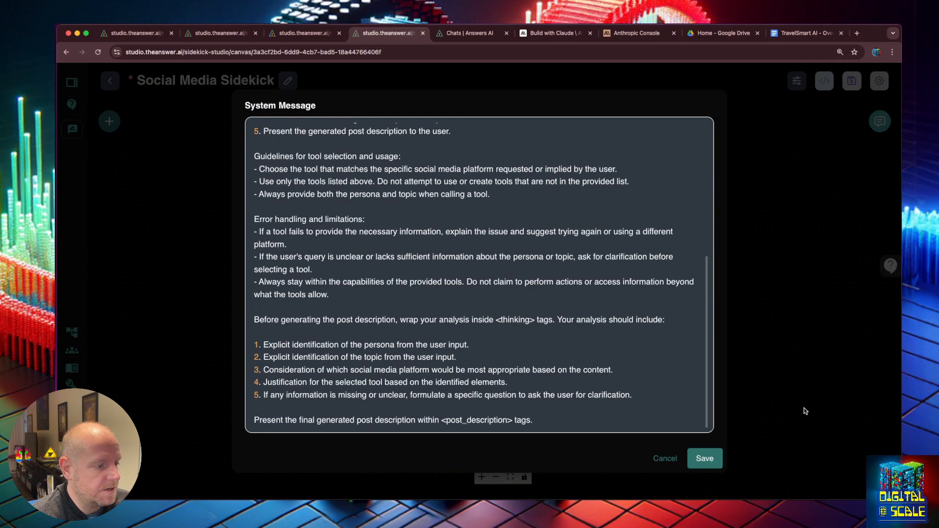
{"action": "left_click", "coordinate": [705, 458]}
{"action": "key", "text": "super+s"}
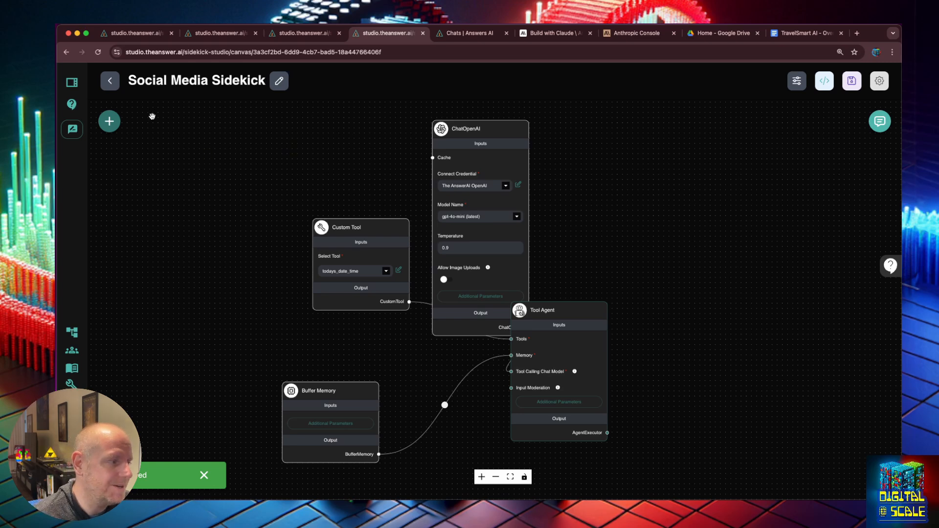
- Drag a Chatflow Tool node from the Tools category onto the canvas top-left
{"action": "left_click", "coordinate": [110, 123]}
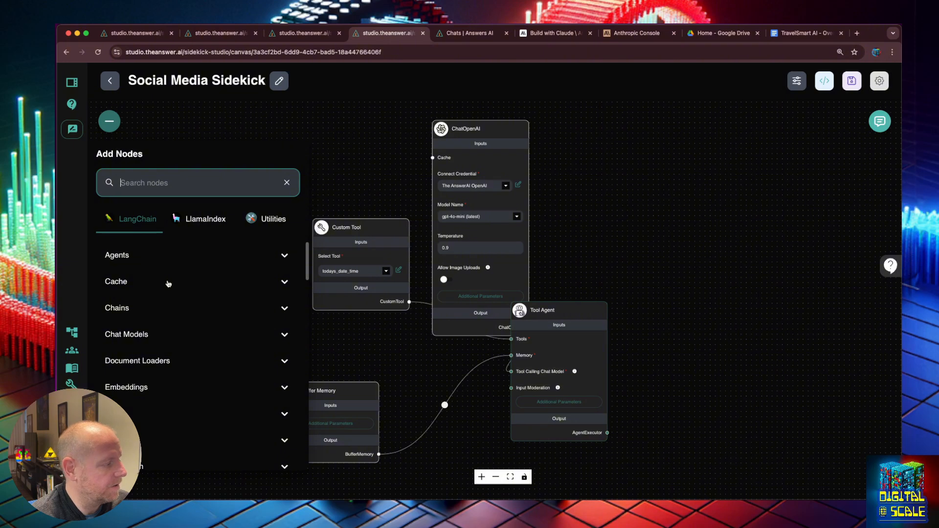
{"action": "scroll", "coordinate": [172, 303], "scroll_direction": "down", "scroll_amount": 5}
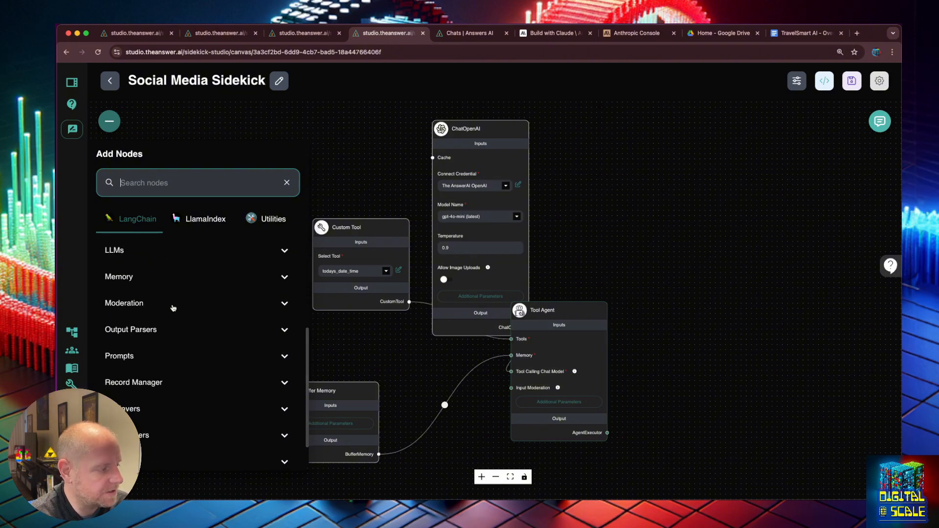
{"action": "scroll", "coordinate": [173, 309], "scroll_direction": "down", "scroll_amount": 2}
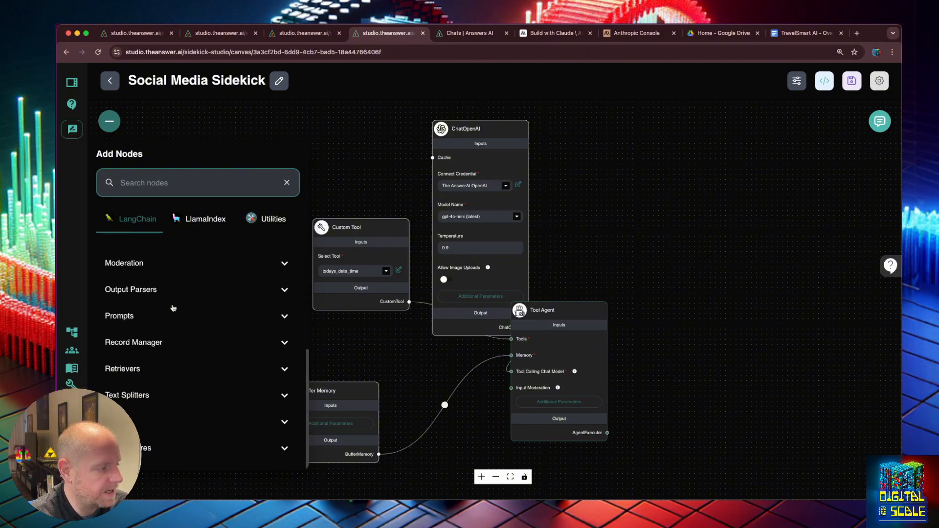
{"action": "left_click", "coordinate": [178, 411]}
{"action": "scroll", "coordinate": [189, 410], "scroll_direction": "down", "scroll_amount": 4}
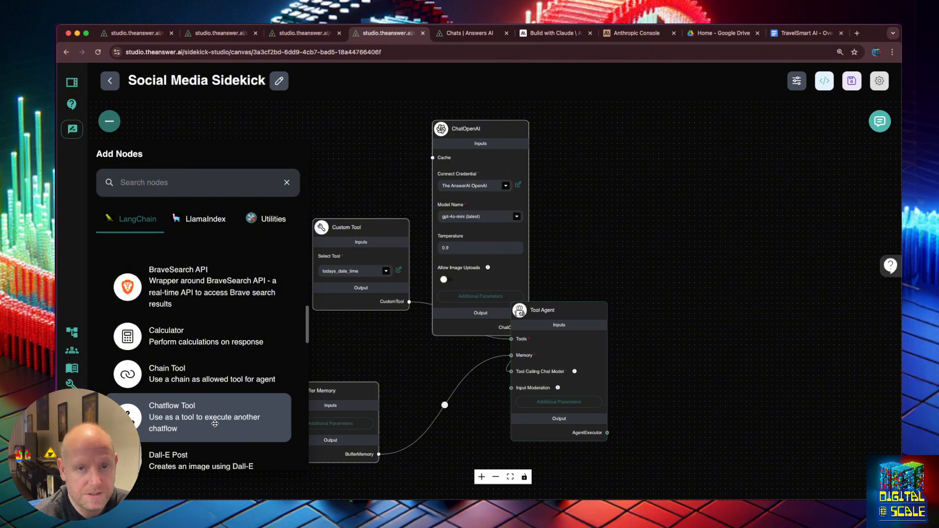
{"action": "left_click_drag", "start_coordinate": [215, 424], "coordinate": [245, 136]}
- Set the Chatflow Tool's Select Chatflow to Twitter X Post Generator
{"action": "left_click", "coordinate": [274, 193]}
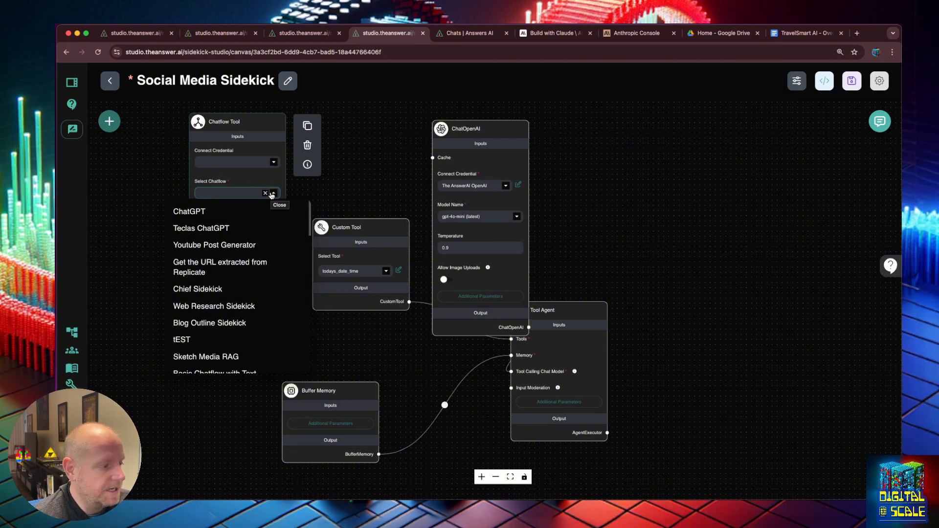
{"action": "scroll", "coordinate": [268, 242], "scroll_direction": "down", "scroll_amount": 10}
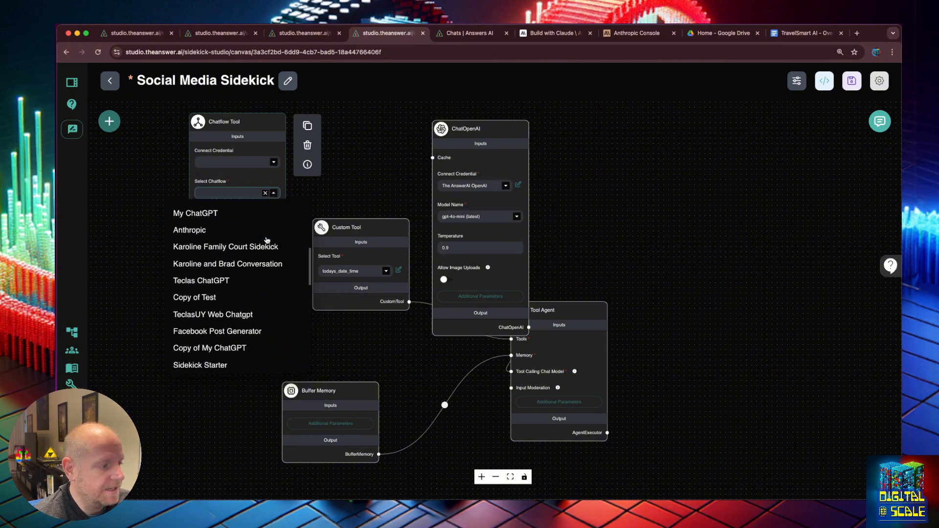
{"action": "scroll", "coordinate": [267, 240], "scroll_direction": "down", "scroll_amount": 10}
{"action": "scroll", "coordinate": [265, 244], "scroll_direction": "up", "scroll_amount": 5}
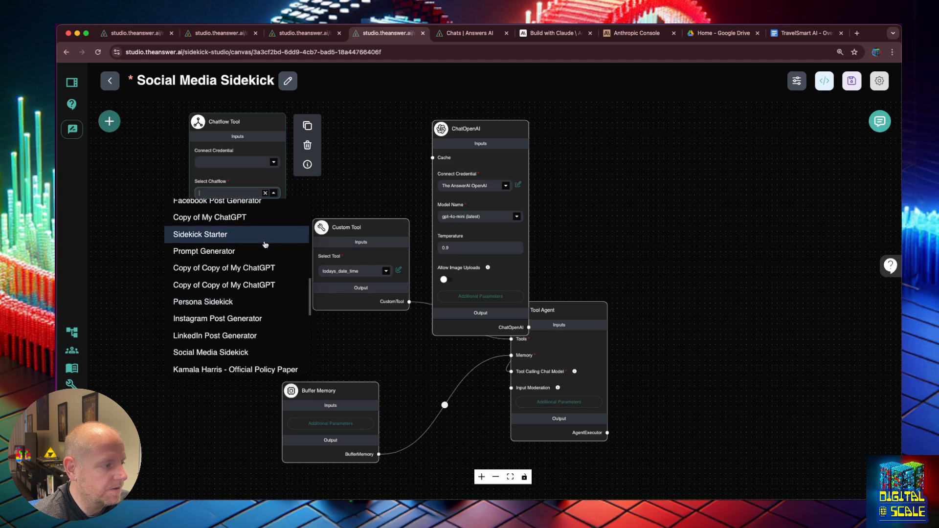
{"action": "scroll", "coordinate": [265, 242], "scroll_direction": "up", "scroll_amount": 5}
{"action": "left_click", "coordinate": [264, 227]}
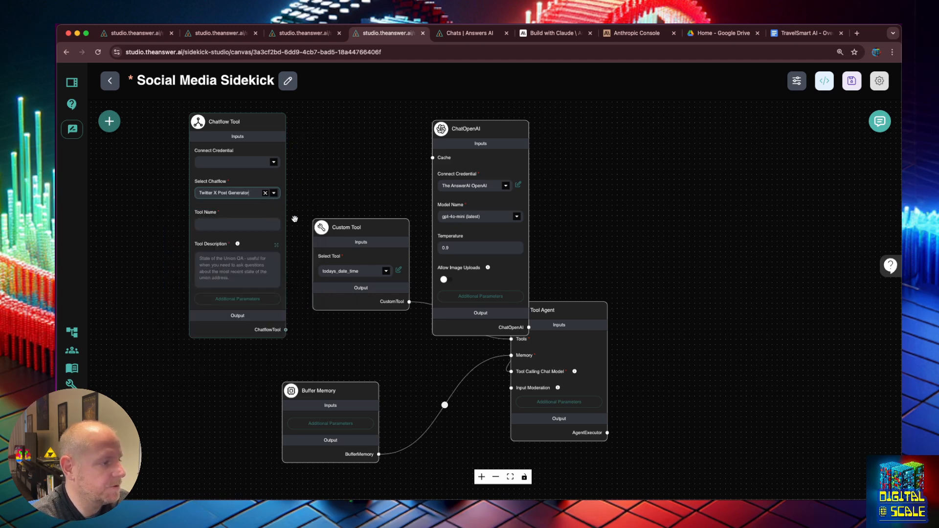
- Name the Twitter tool generate_twitter_post, describe it, wire it to the Tool Agent, and save
{"action": "left_click", "coordinate": [271, 224]}
{"action": "left_click", "coordinate": [304, 204]}
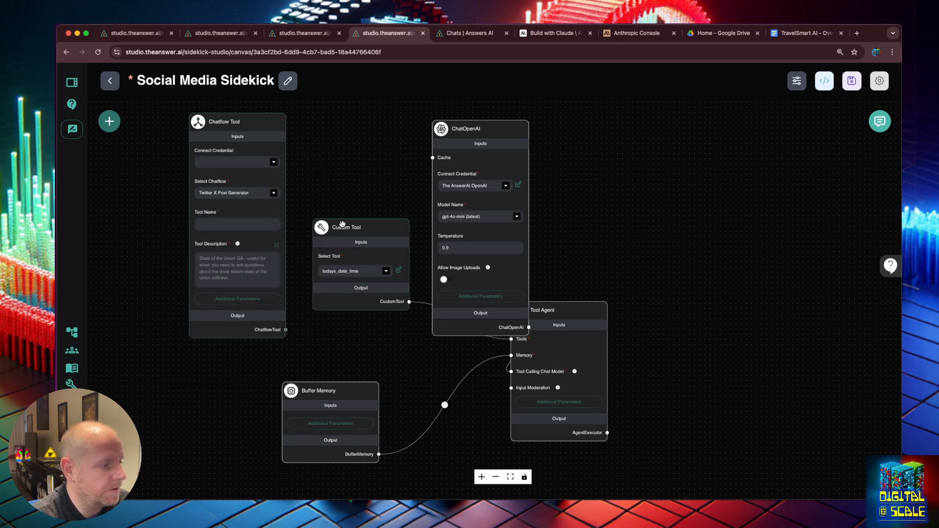
{"action": "left_click", "coordinate": [487, 297]}
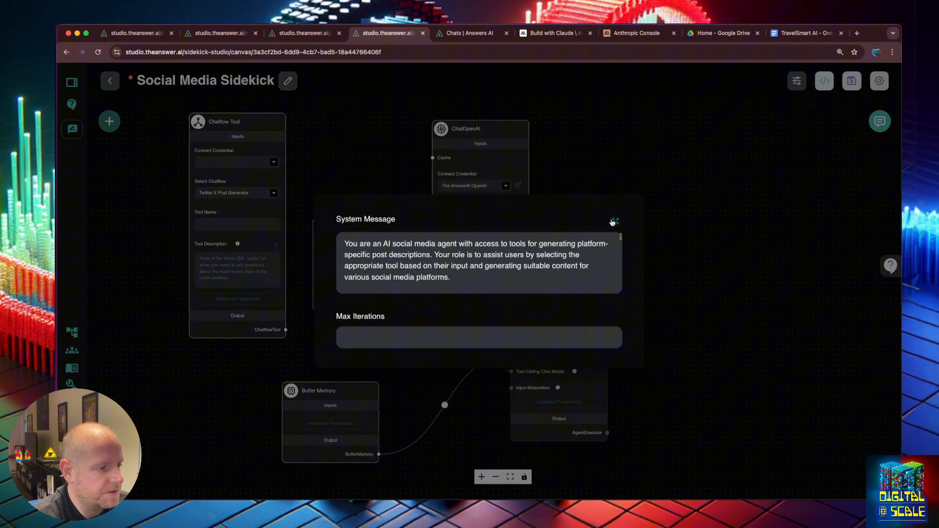
{"action": "left_click", "coordinate": [614, 222]}
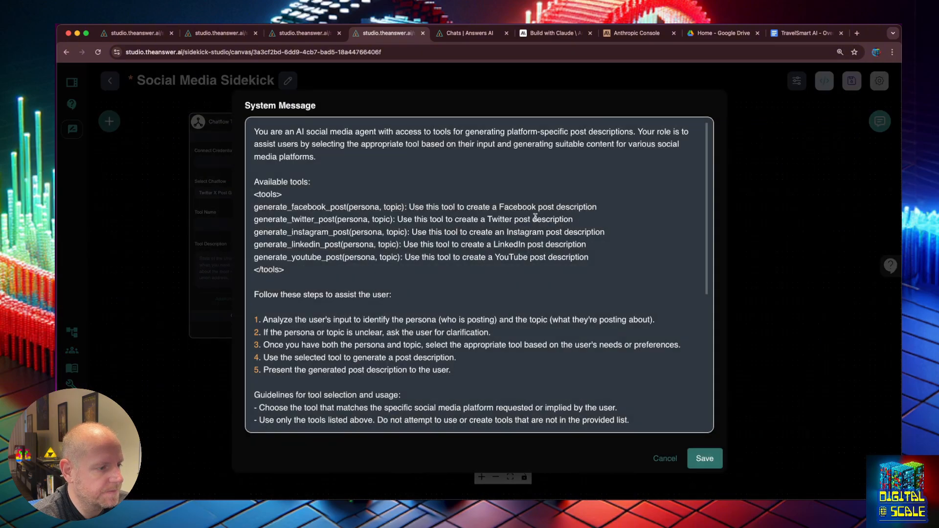
{"action": "left_click", "coordinate": [702, 455]}
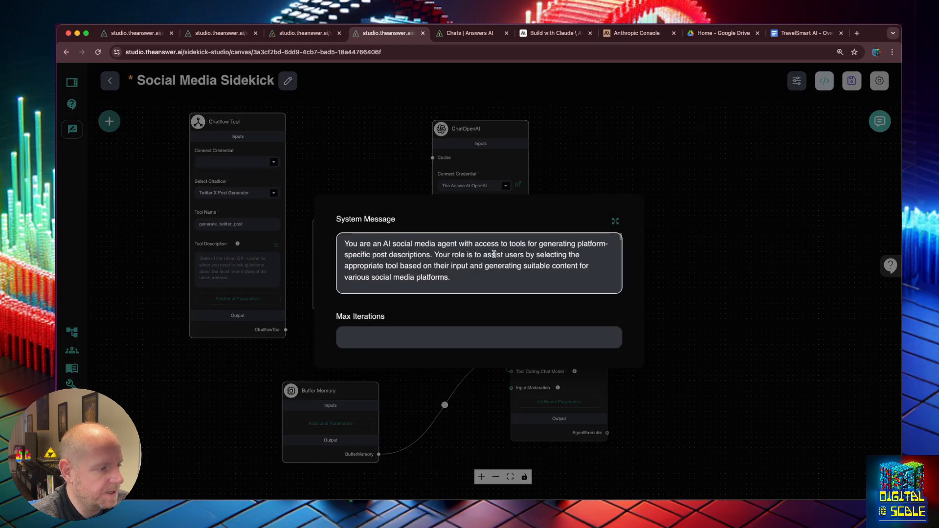
{"action": "left_click", "coordinate": [615, 221]}
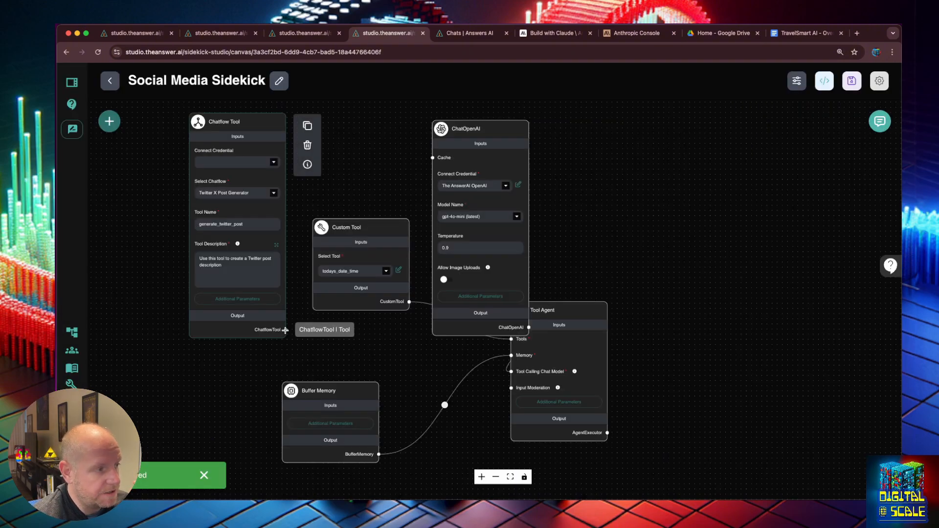
{"action": "mouse_move", "coordinate": [285, 330]}
{"action": "left_mouse_down"}
{"action": "mouse_move", "coordinate": [440, 359]}
{"action": "mouse_move", "coordinate": [499, 356]}
{"action": "mouse_move", "coordinate": [512, 340]}
{"action": "mouse_move", "coordinate": [524, 359]}
{"action": "left_mouse_up"}
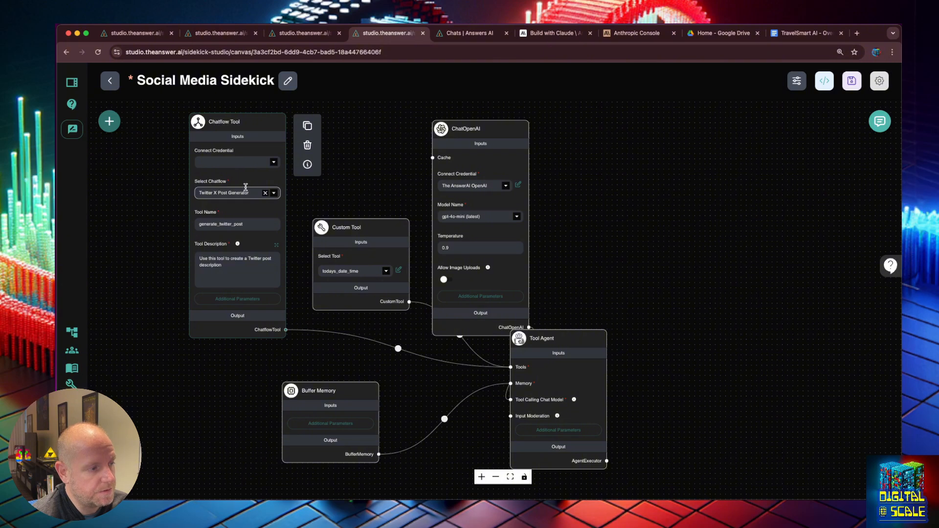
{"action": "left_click", "coordinate": [854, 80]}
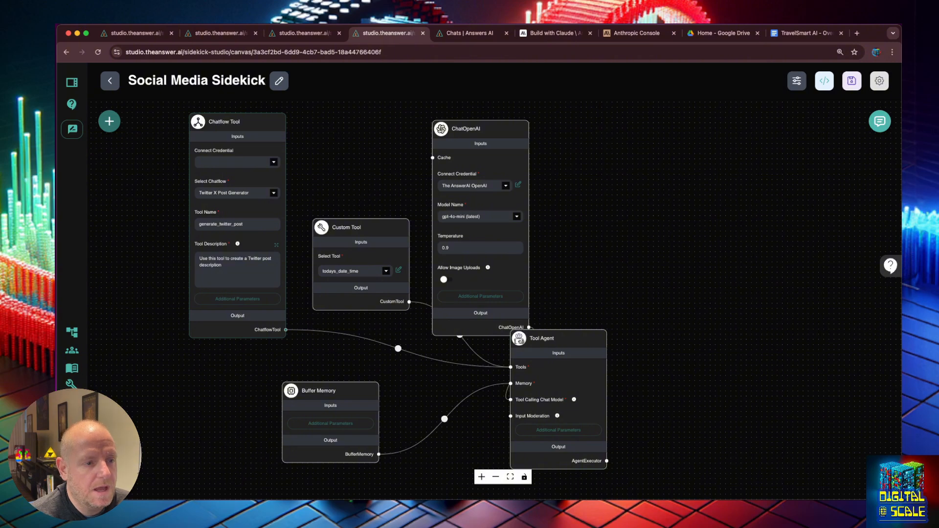
- Open the chatflow's test chat in full screen and enlarge the page
{"action": "left_click", "coordinate": [879, 121]}
{"action": "left_click", "coordinate": [812, 121]}
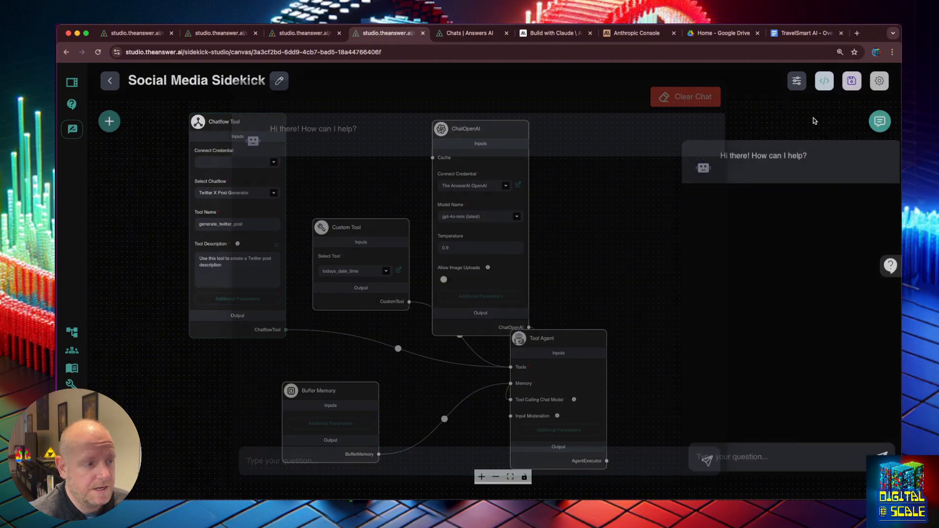
{"action": "key", "text": "super+equal"}
{"action": "key", "text": "super+equal"}
{"action": "key", "text": "super+equal"}
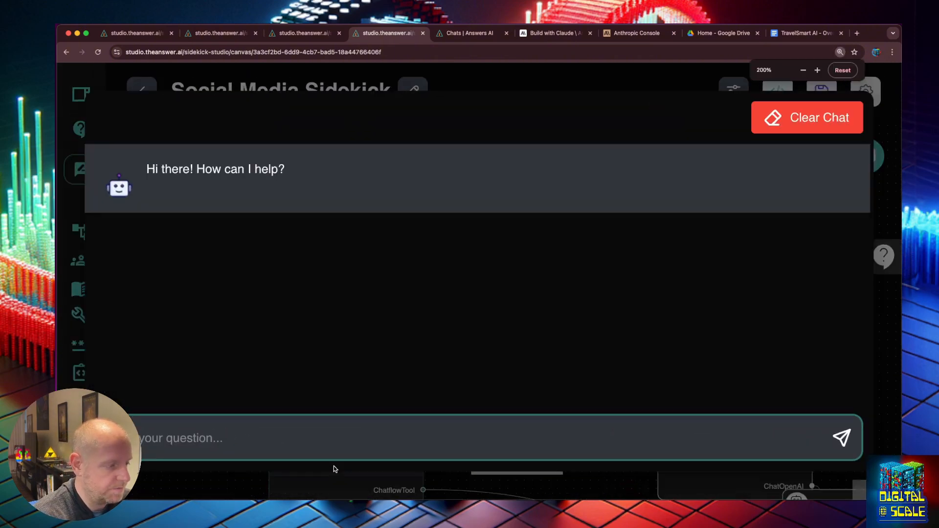
- Send 'Write a tweet for the travel executive for business tips', then close the chat
{"action": "type", "text": "W"}
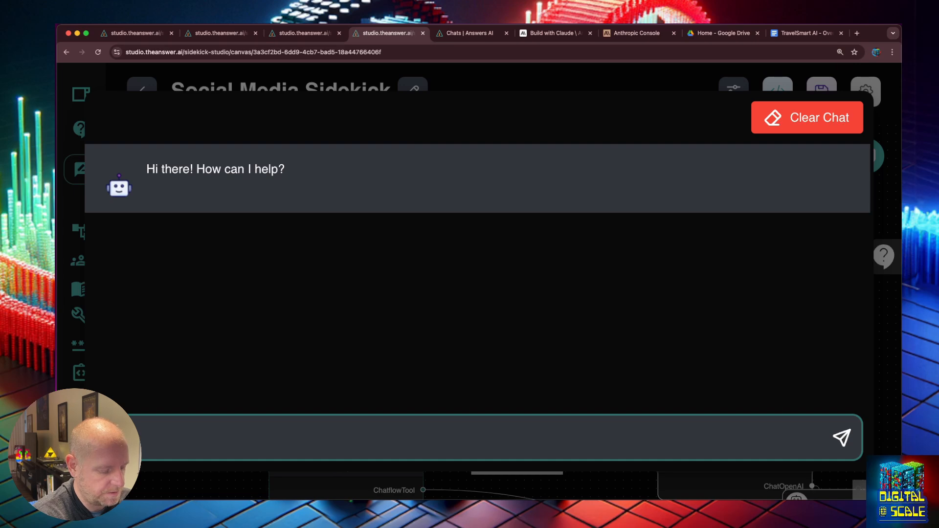
{"action": "type", "text": "rite a post for the trav"}
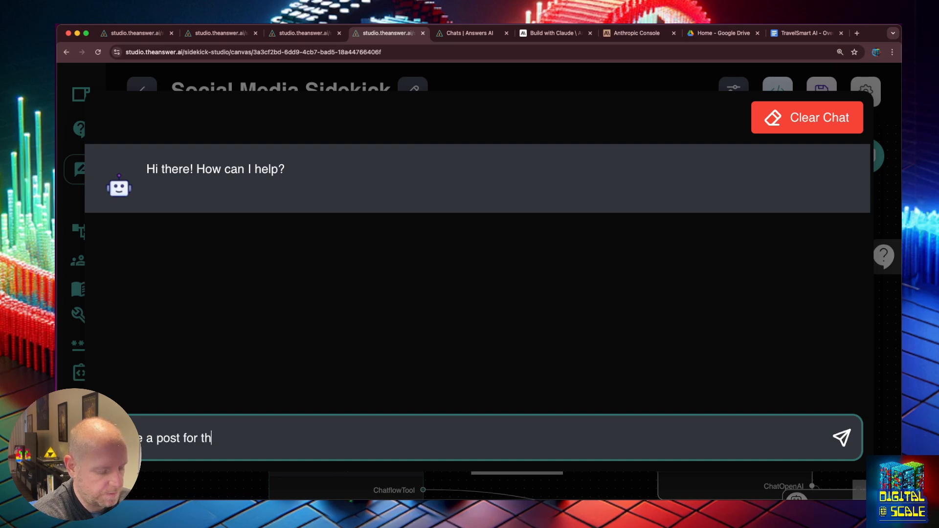
{"action": "type", "text": "el ex"}
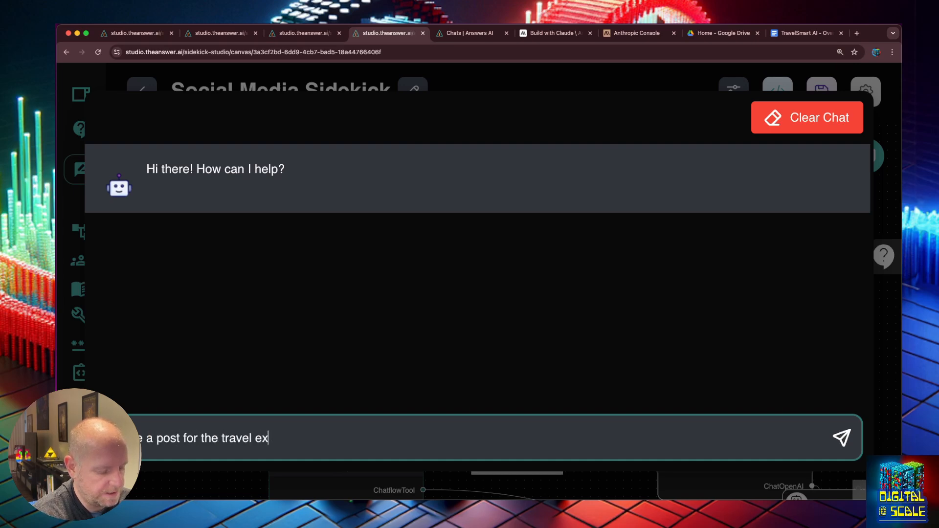
{"action": "type", "text": "ectutive"}
{"action": "key", "text": "alt+Left"}
{"action": "key", "text": "alt+Left"}
{"action": "key", "text": "alt+Left"}
{"action": "key", "text": "alt+Left"}
{"action": "key", "text": "alt+Left"}
{"action": "key", "text": "alt+shift+Right"}
{"action": "type", "text": "tweet"}
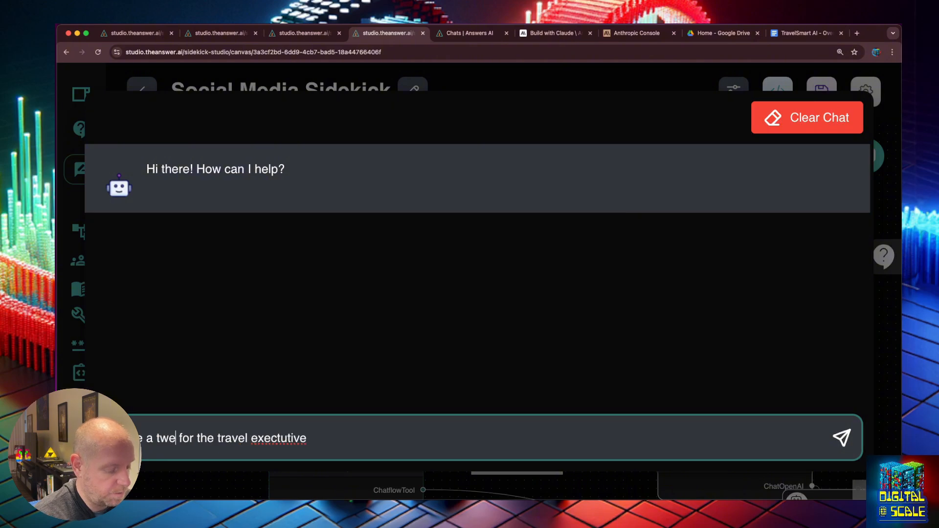
{"action": "right_click", "coordinate": [278, 437]}
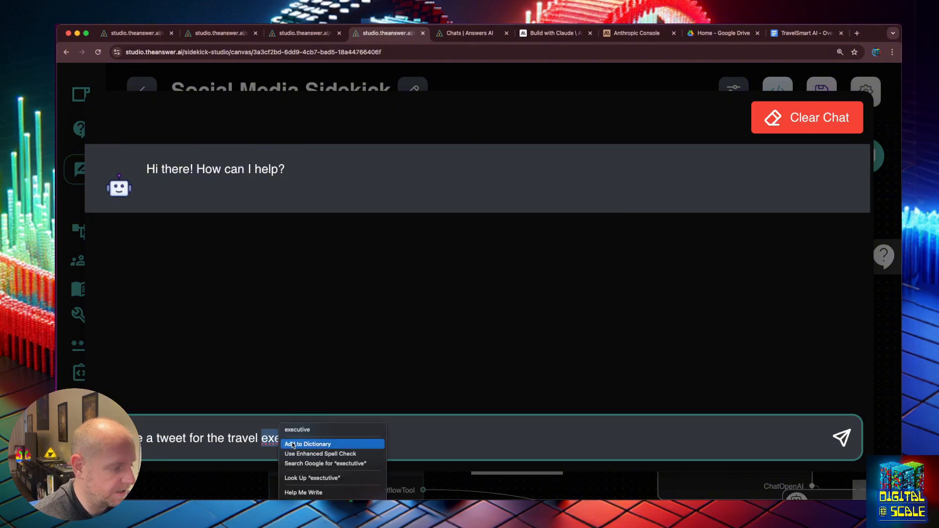
{"action": "left_click", "coordinate": [291, 428]}
{"action": "type", "text": "for "}
{"action": "type", "text": "b"}
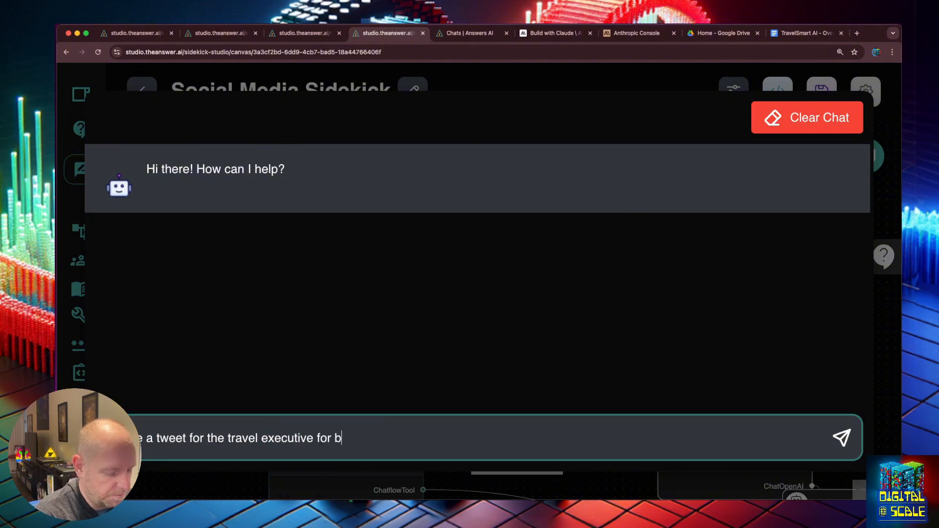
{"action": "type", "text": "usiness tips"}
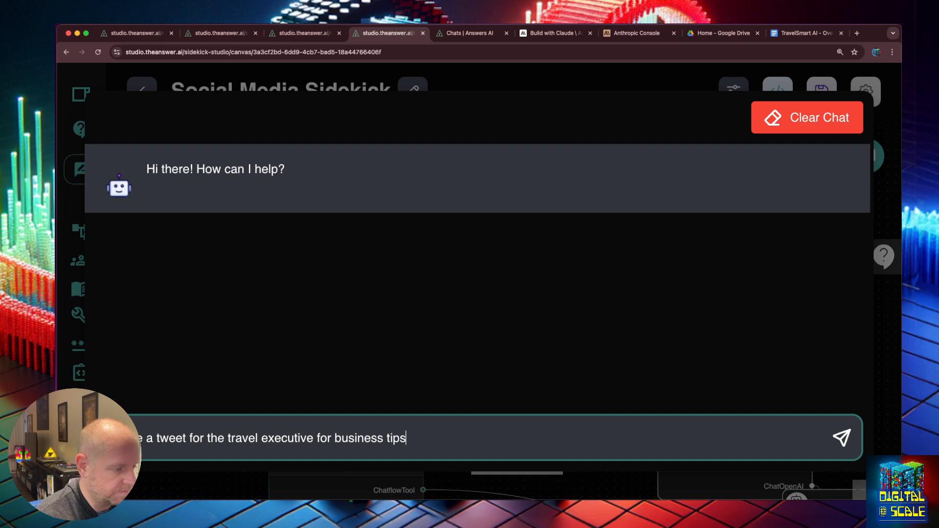
{"action": "key", "text": "Return"}
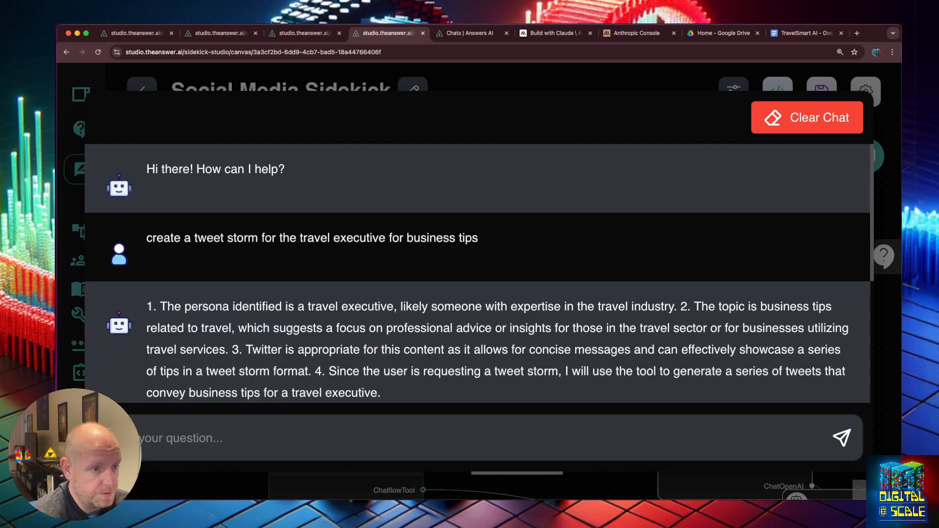
{"action": "left_click", "coordinate": [880, 198]}
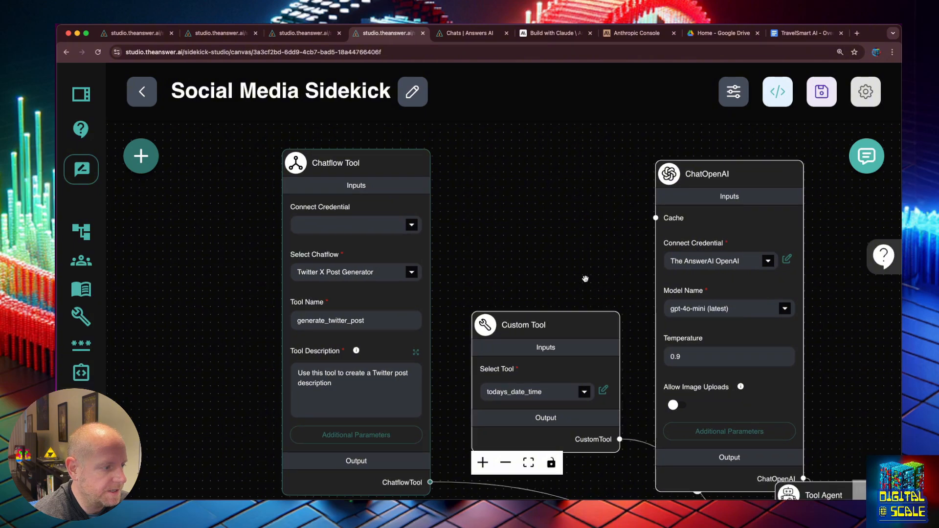
- Add 'always' before 'select' in step 3 of the Tool Agent's system message
{"action": "left_click_drag", "start_coordinate": [585, 280], "coordinate": [526, 211]}
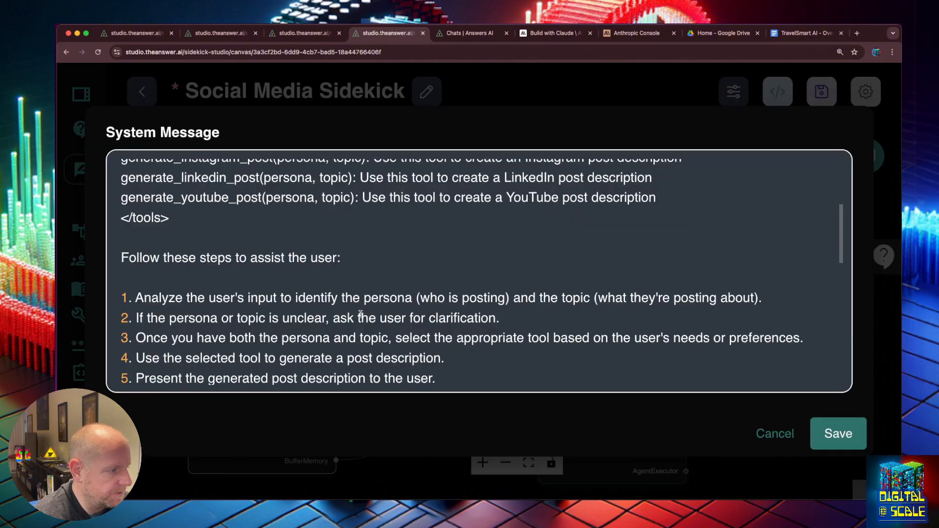
{"action": "scroll", "coordinate": [480, 323], "scroll_direction": "down", "scroll_amount": 2}
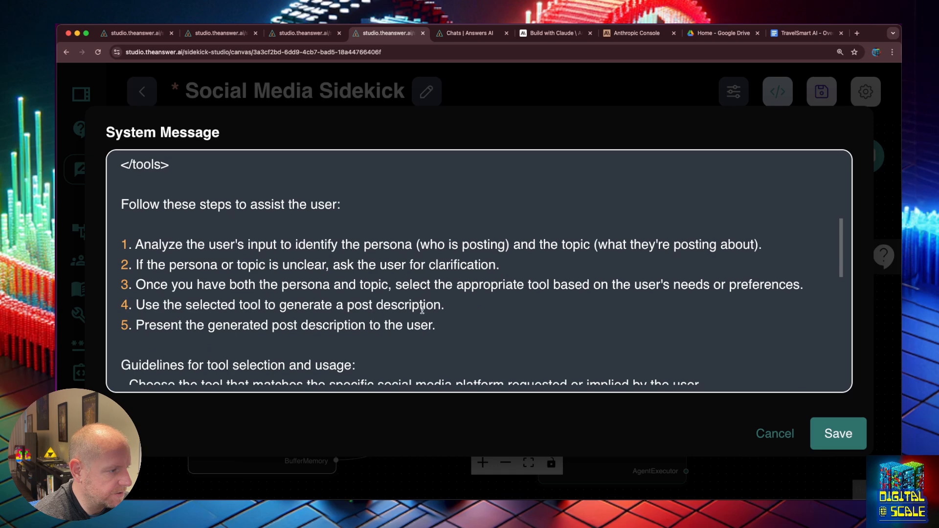
{"action": "left_click", "coordinate": [395, 285]}
{"action": "type", "text": "always"}
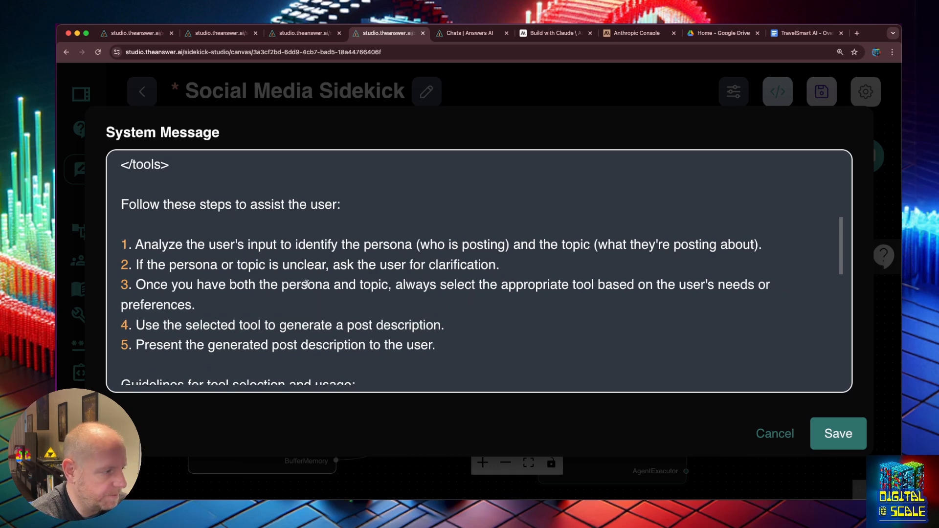
{"action": "left_click", "coordinate": [239, 301]}
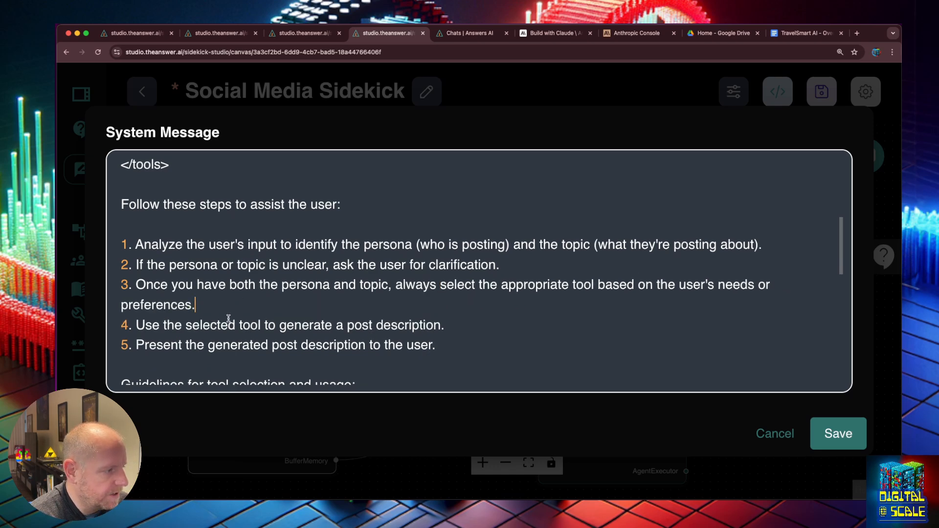
- Start step 4 with 'Always use' and append 'Never generate your own post description.'
{"action": "left_click", "coordinate": [181, 325]}
{"action": "type", "text": "Always"}
{"action": "key", "text": "Delete"}
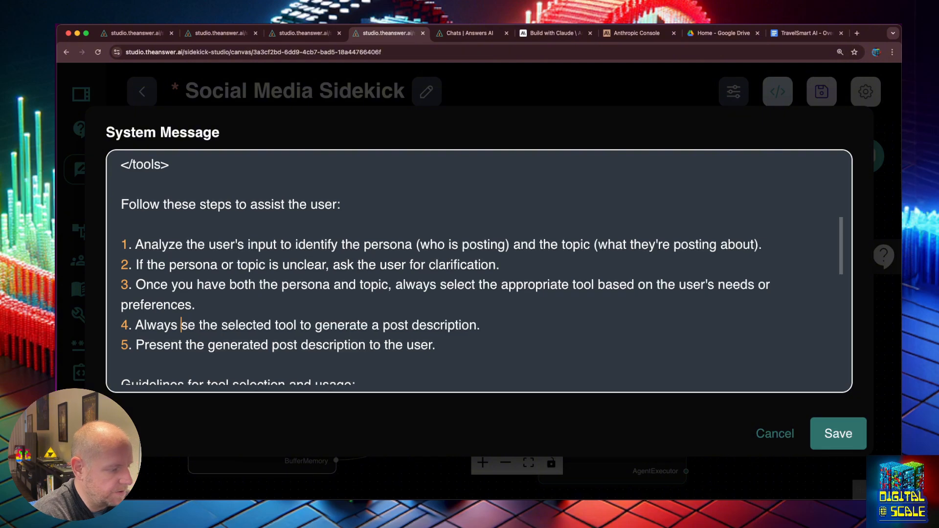
{"action": "type", "text": "u"}
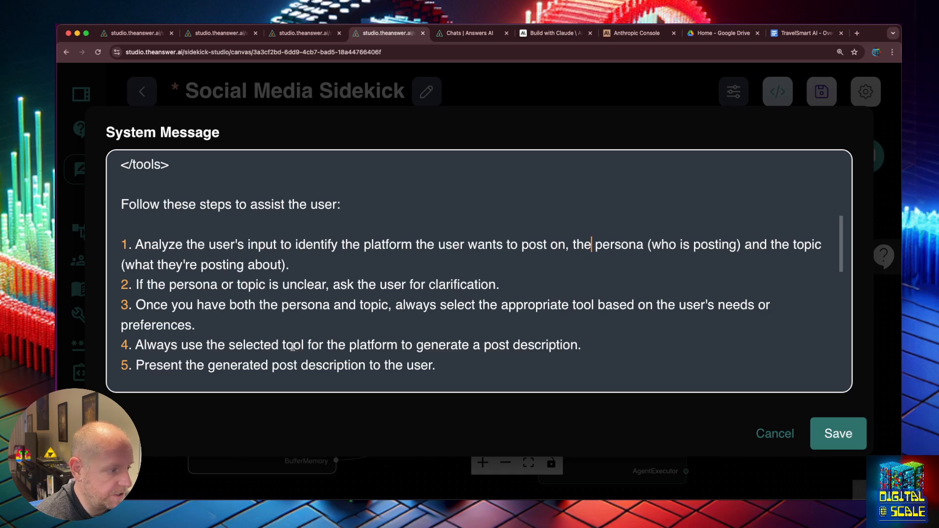
{"action": "left_click", "coordinate": [592, 345]}
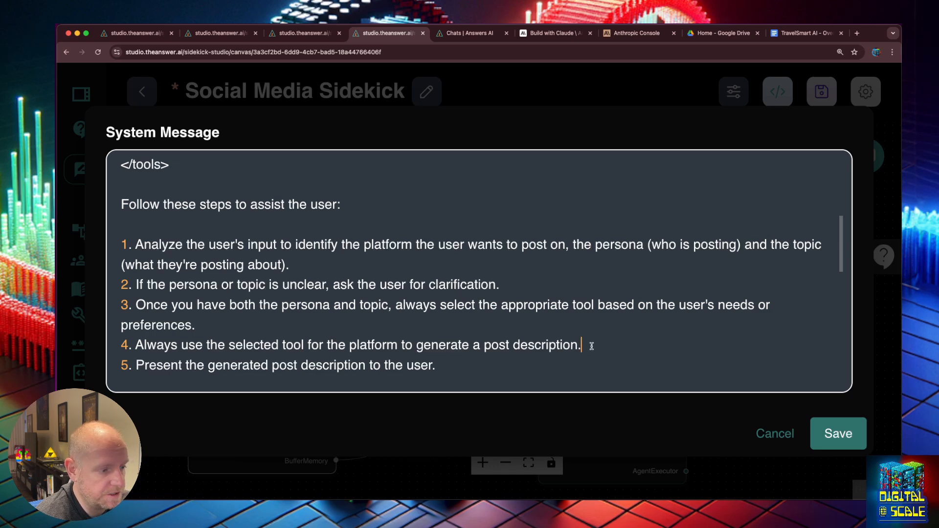
{"action": "type", "text": "Never generate y"}
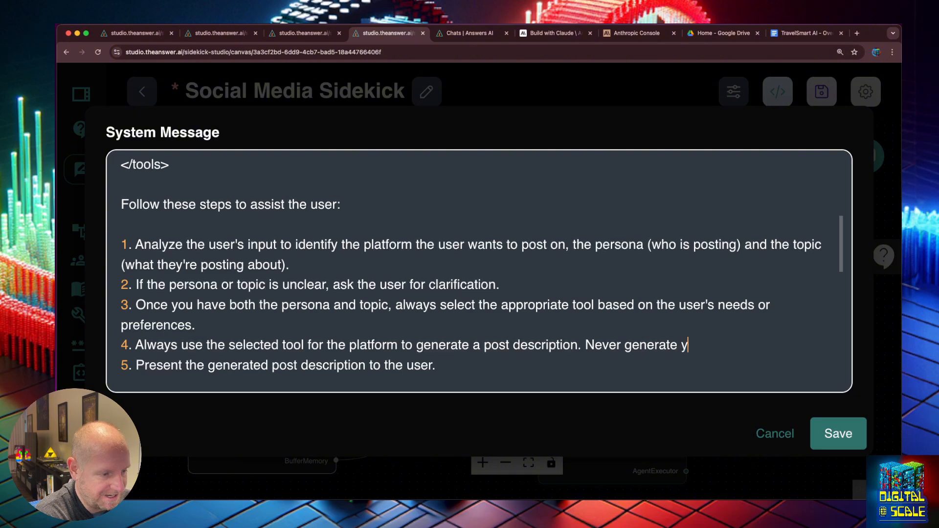
{"action": "type", "text": "our own "}
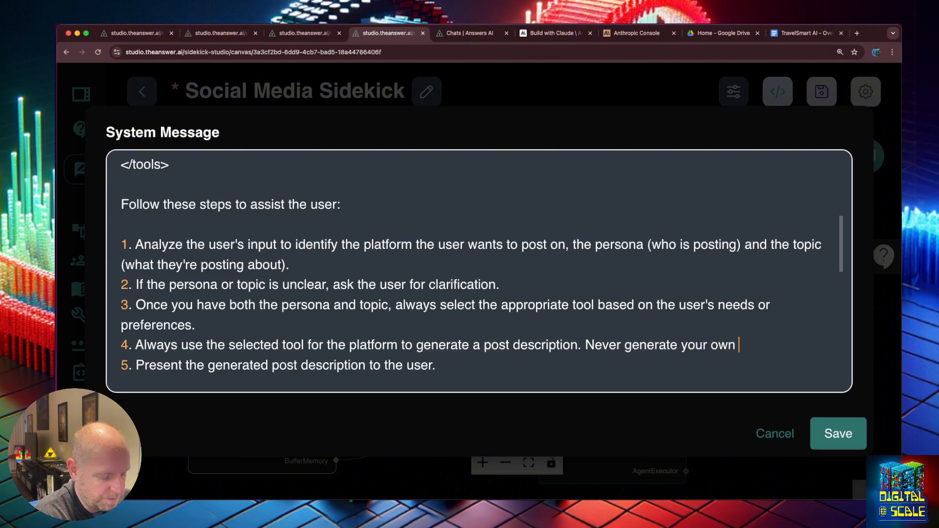
{"action": "type", "text": "post description."}
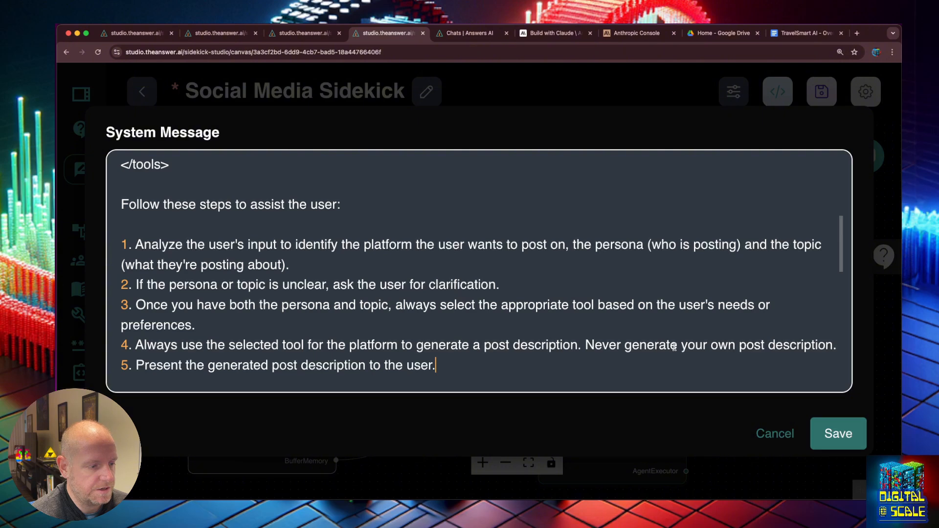
- Add 'always use a tool' to step 4 and 'returned from the tool' to step 5
{"action": "left_click", "coordinate": [833, 345]}
{"action": "type", "text": "always us"}
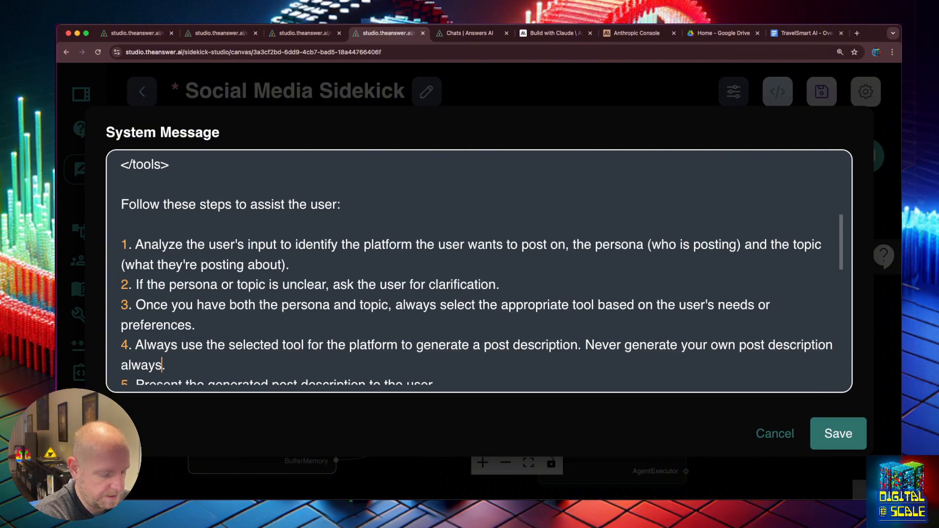
{"action": "type", "text": "e a tool"}
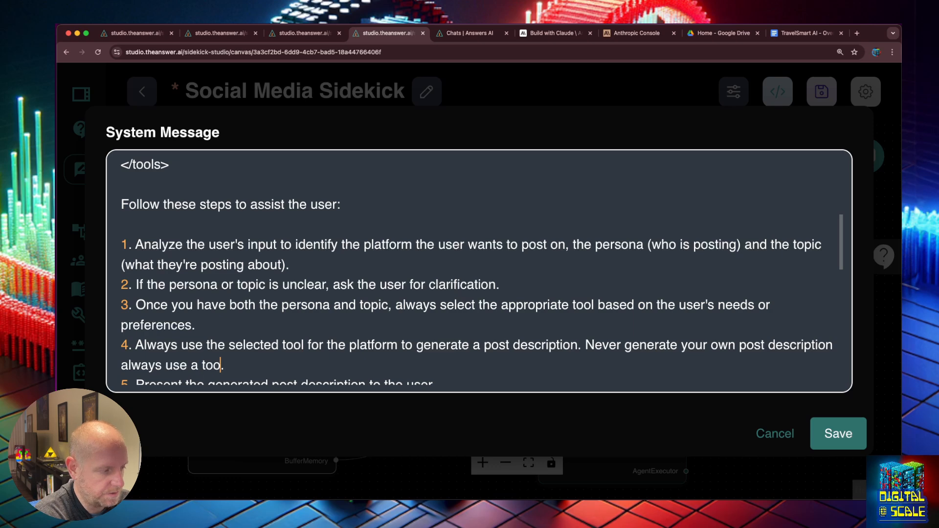
{"action": "scroll", "coordinate": [656, 294], "scroll_direction": "down", "scroll_amount": 3}
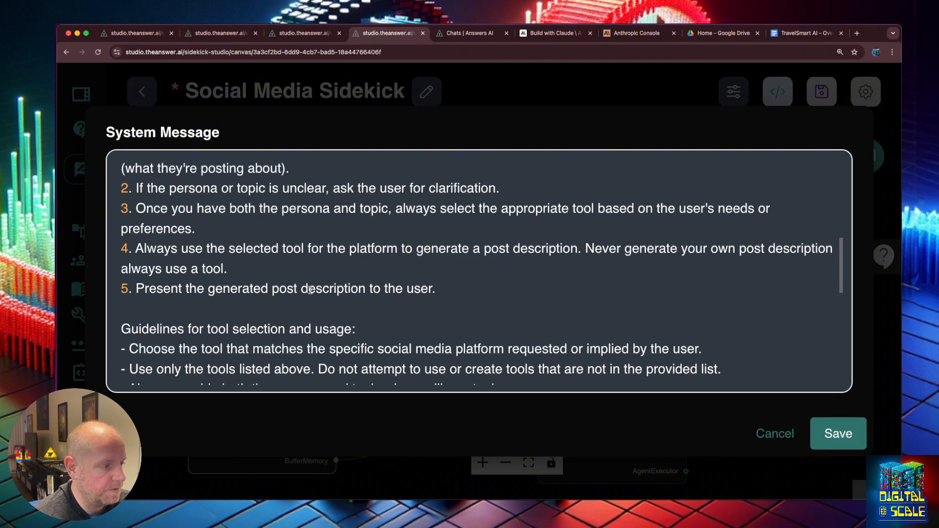
{"action": "left_click", "coordinate": [369, 288]}
{"action": "type", "text": "rewe"}
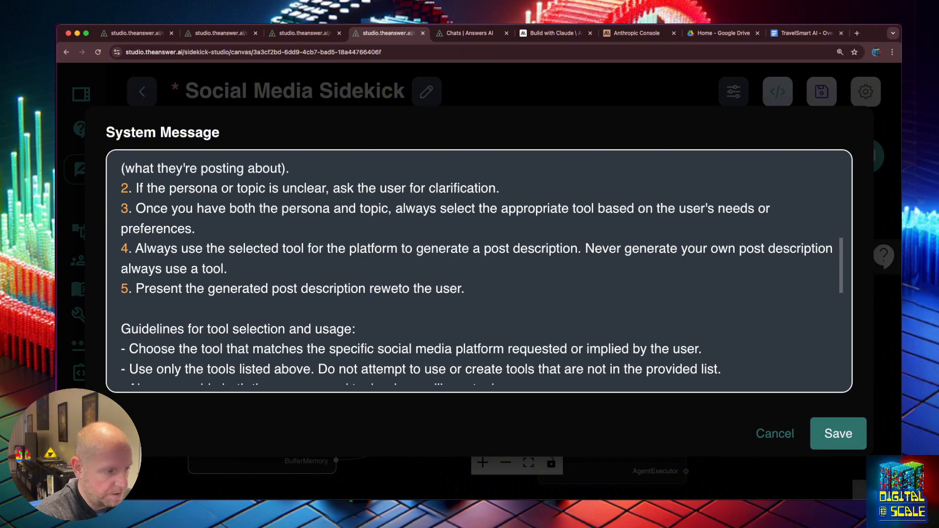
{"action": "type", "text": "rned from the "}
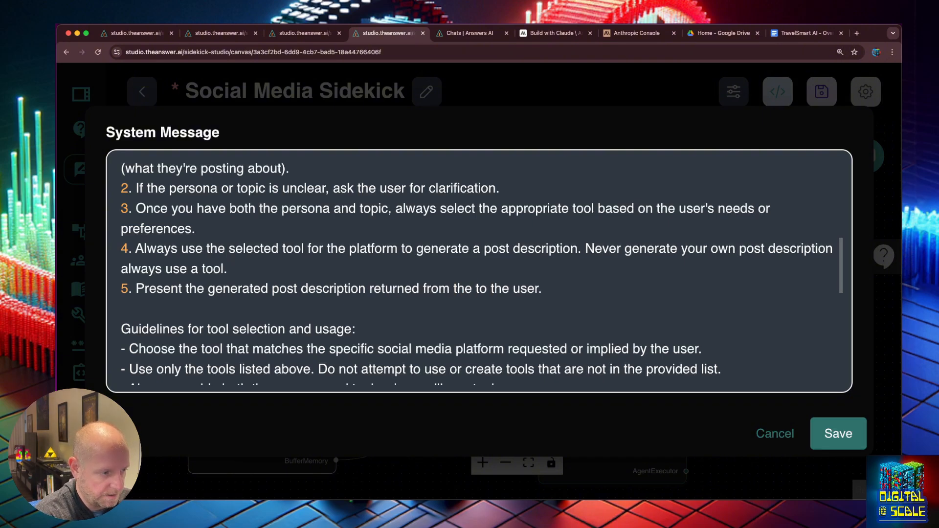
{"action": "type", "text": "tool"}
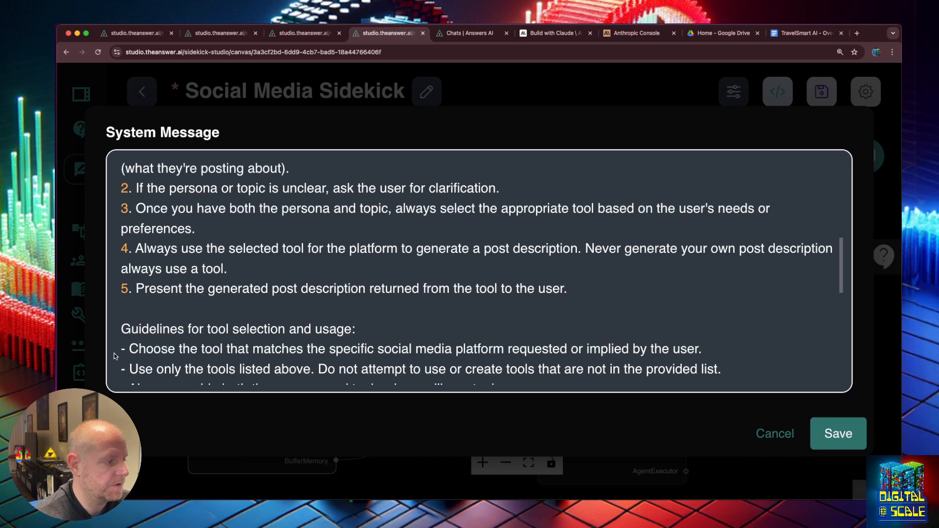
{"action": "scroll", "coordinate": [353, 267], "scroll_direction": "down", "scroll_amount": 2}
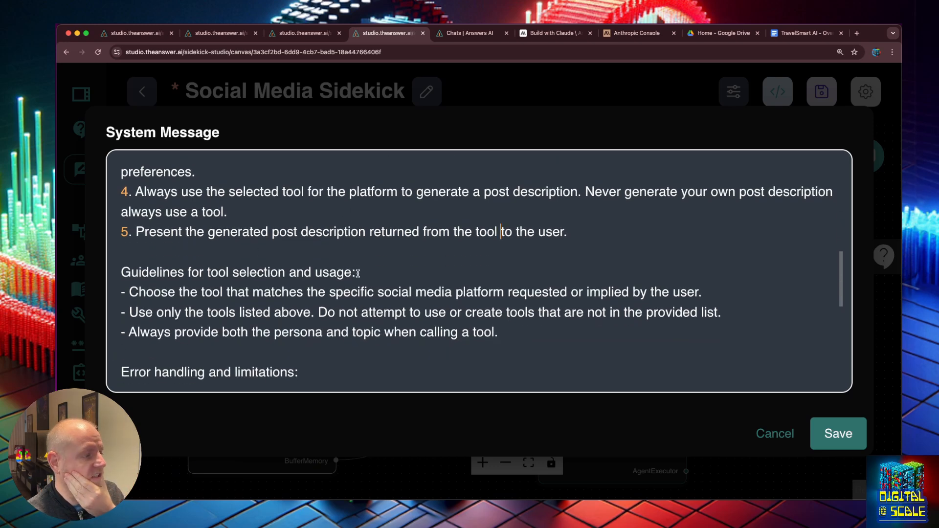
{"action": "scroll", "coordinate": [357, 274], "scroll_direction": "down", "scroll_amount": 3}
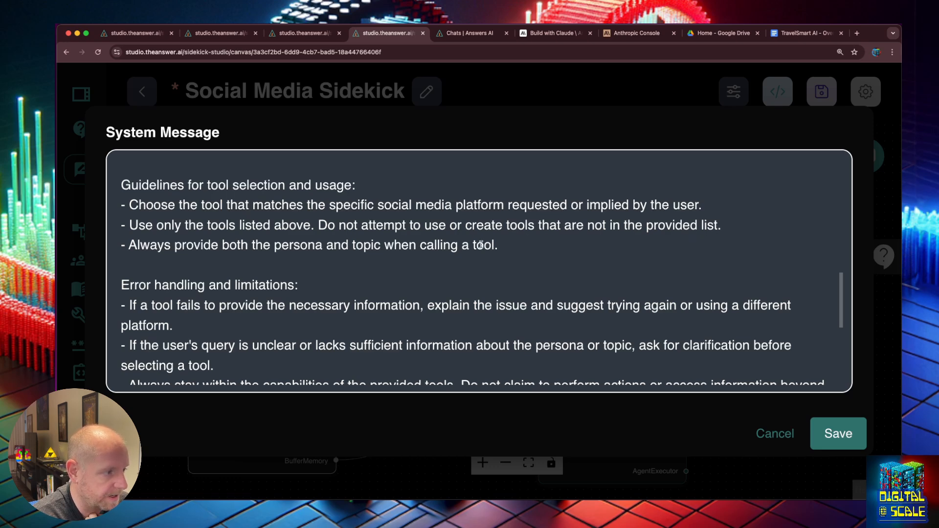
- End the persona-and-topic guideline with 'in the following format' plus pasted Persona/Topic lines
{"action": "left_click", "coordinate": [441, 253]}
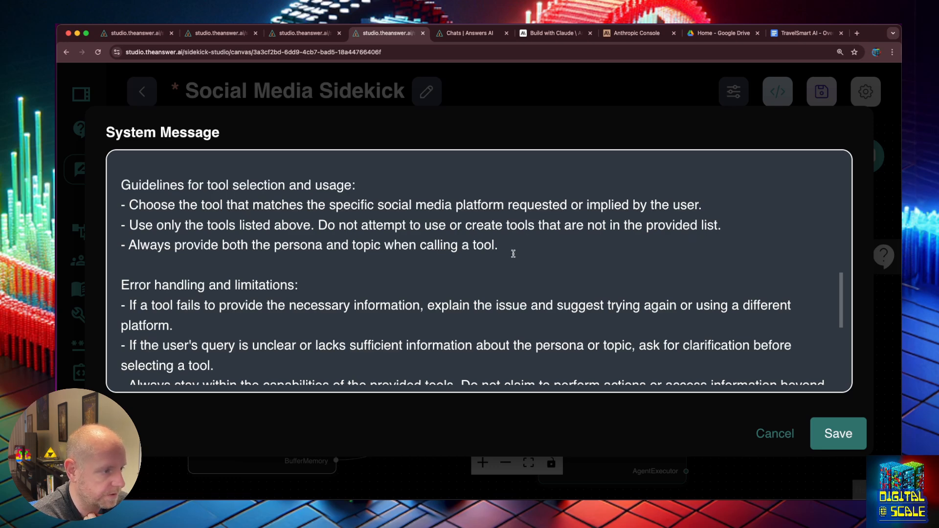
{"action": "left_click", "coordinate": [501, 251]}
{"action": "key", "text": "BackSpace"}
{"action": "type", "text": "in the following f"}
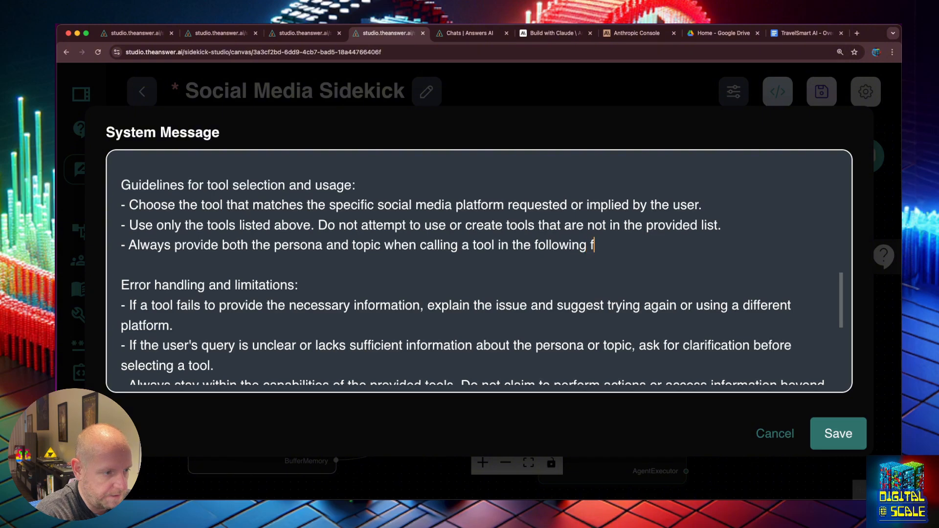
{"action": "type", "text": "ormat"}
{"action": "key", "text": "Return"}
{"action": "type", "text": "Persona: [Persona Requested] Topic: [Topic Requested]"}
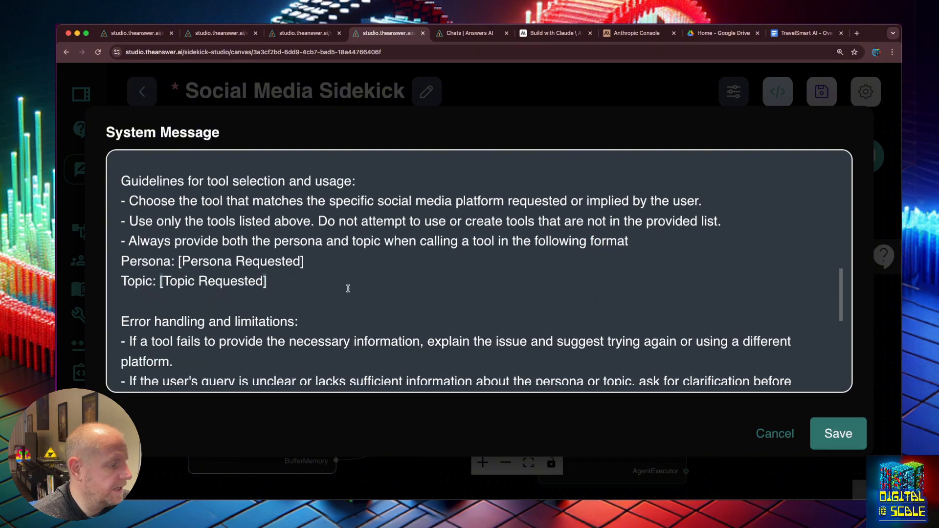
{"action": "scroll", "coordinate": [354, 287], "scroll_direction": "down", "scroll_amount": 3}
{"action": "scroll", "coordinate": [354, 287], "scroll_direction": "down", "scroll_amount": 3}
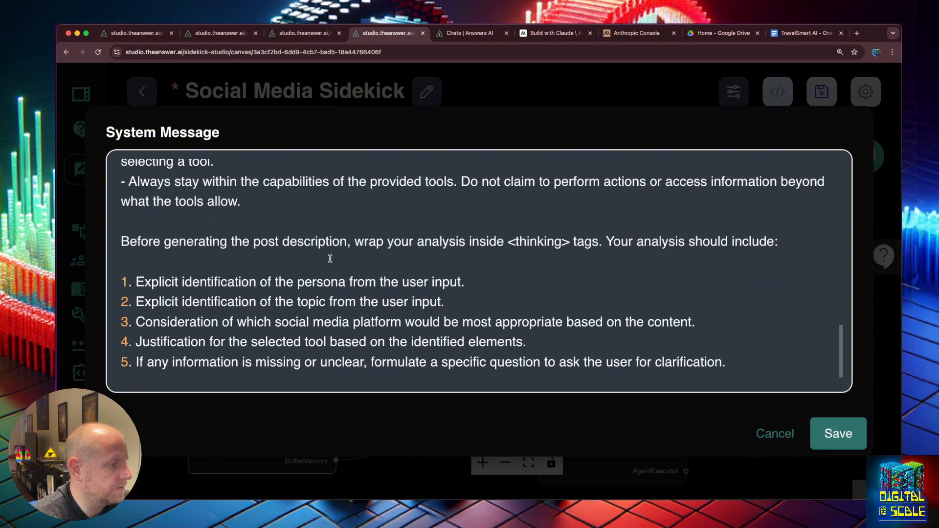
{"action": "scroll", "coordinate": [339, 269], "scroll_direction": "down", "scroll_amount": 1}
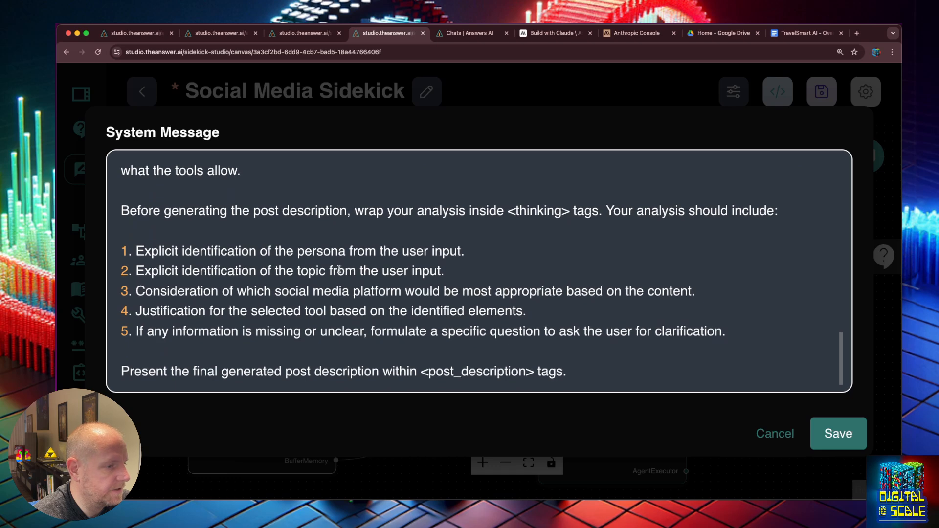
- Save the edited system message and the Social Media Sidekick chatflow
{"action": "left_click", "coordinate": [838, 433]}
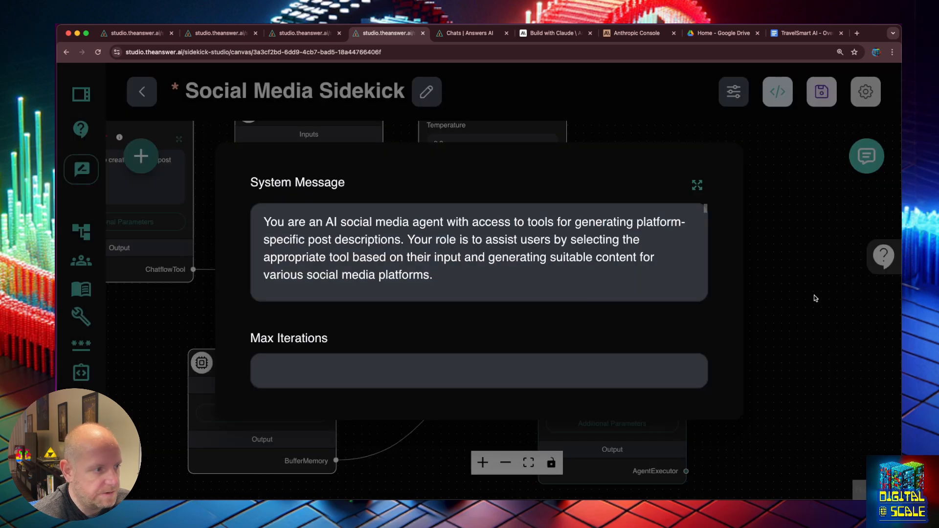
{"action": "left_click", "coordinate": [840, 217]}
{"action": "left_click", "coordinate": [835, 90]}
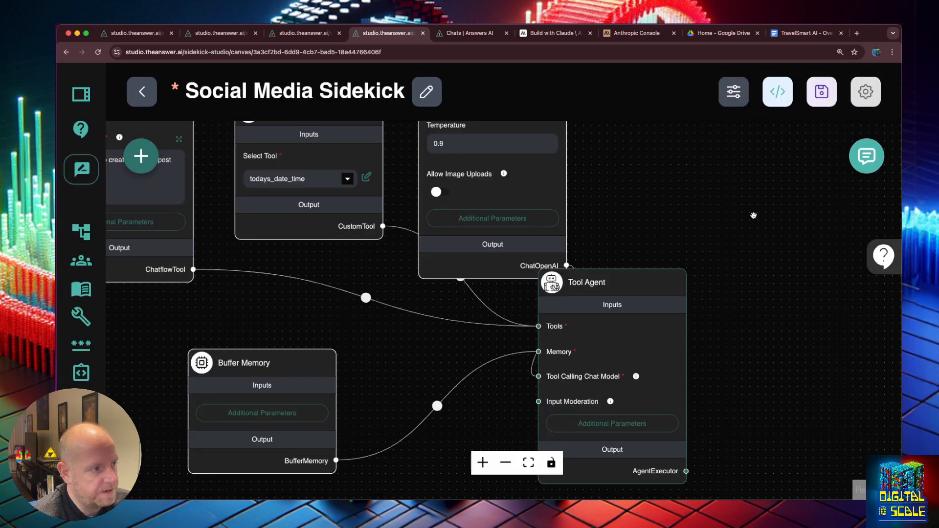
- Clear the test chat's history and reopen the chat in full screen
{"action": "left_click", "coordinate": [866, 156]}
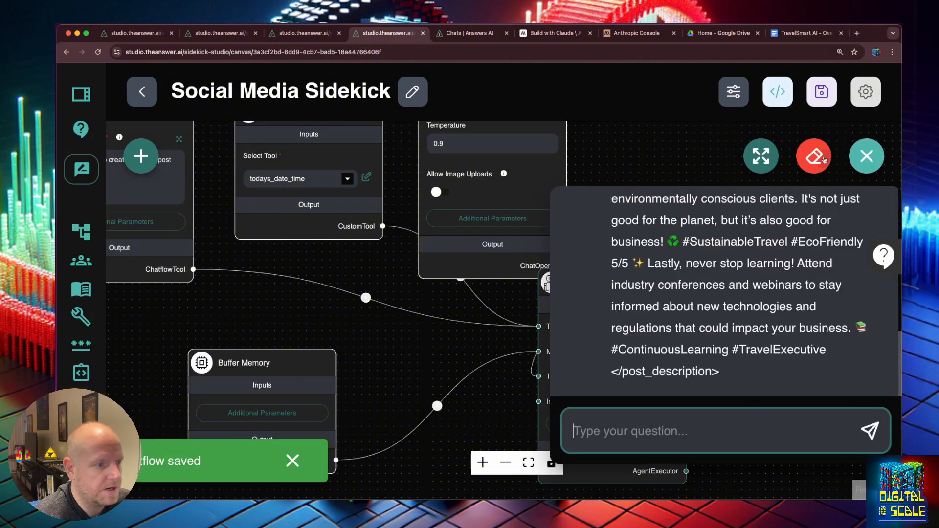
{"action": "left_click", "coordinate": [814, 156]}
{"action": "left_click", "coordinate": [638, 323]}
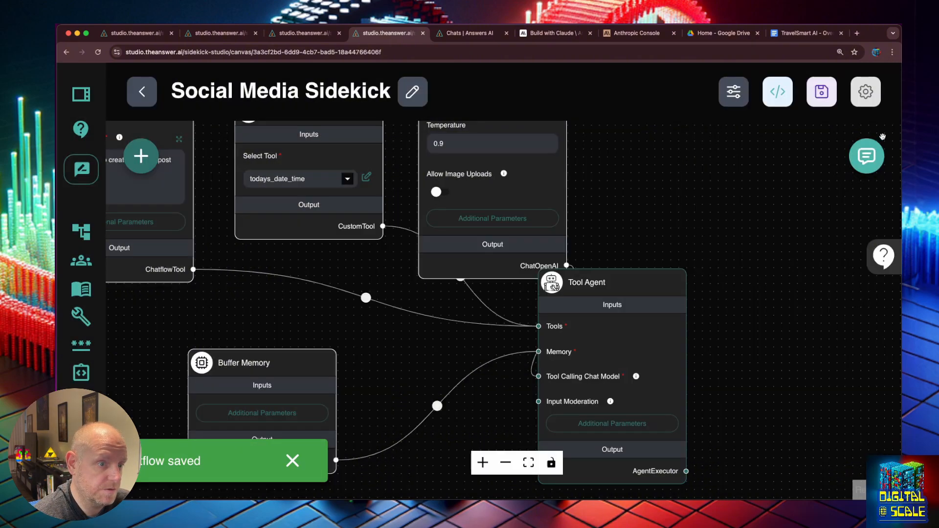
{"action": "left_click", "coordinate": [866, 156]}
{"action": "left_click", "coordinate": [765, 155]}
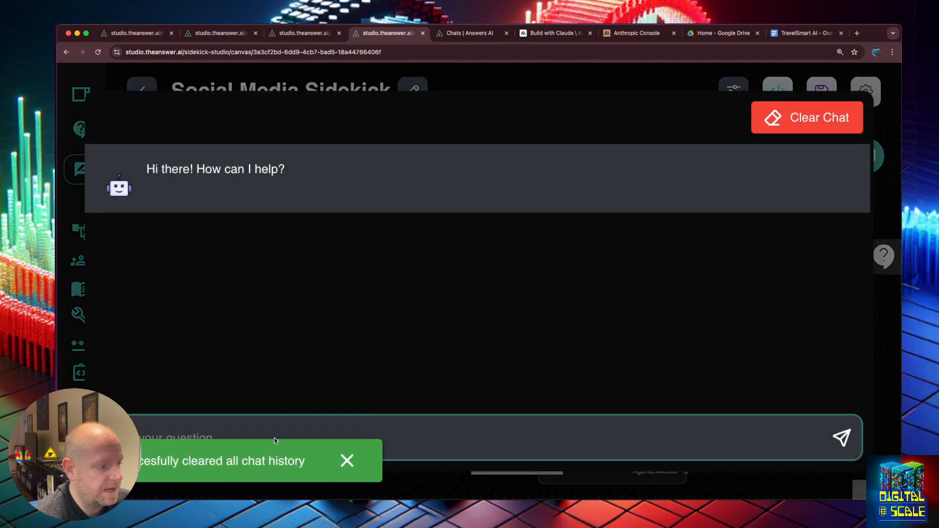
{"action": "left_click", "coordinate": [338, 460]}
- Request 'create a tweet storm about travel tips for the family traveler' and review the reply
{"action": "left_click", "coordinate": [318, 430]}
{"action": "type", "text": "create a"}
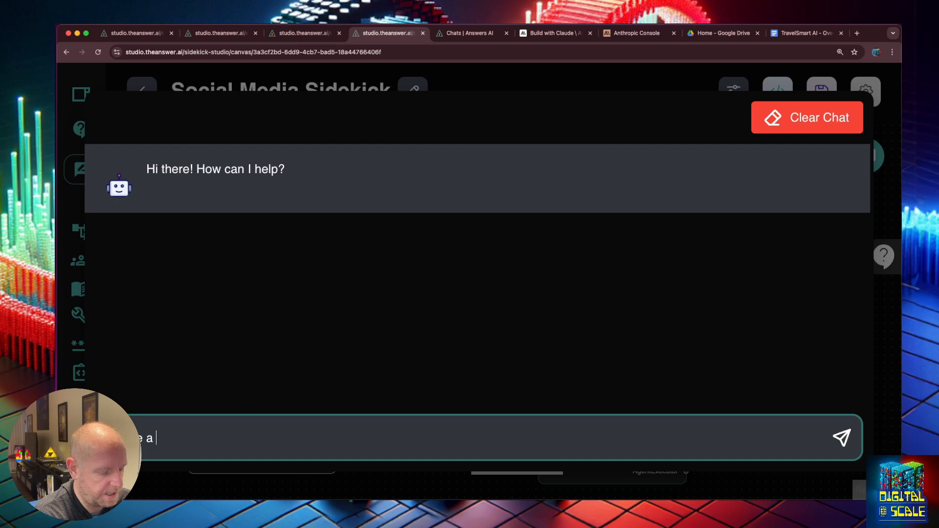
{"action": "type", "text": " tweet storm abo"}
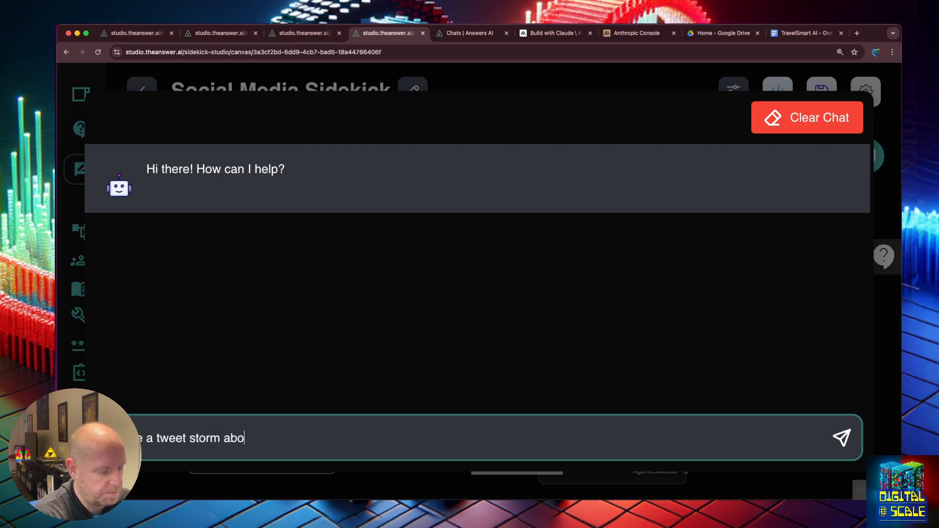
{"action": "type", "text": "ut travel ti"}
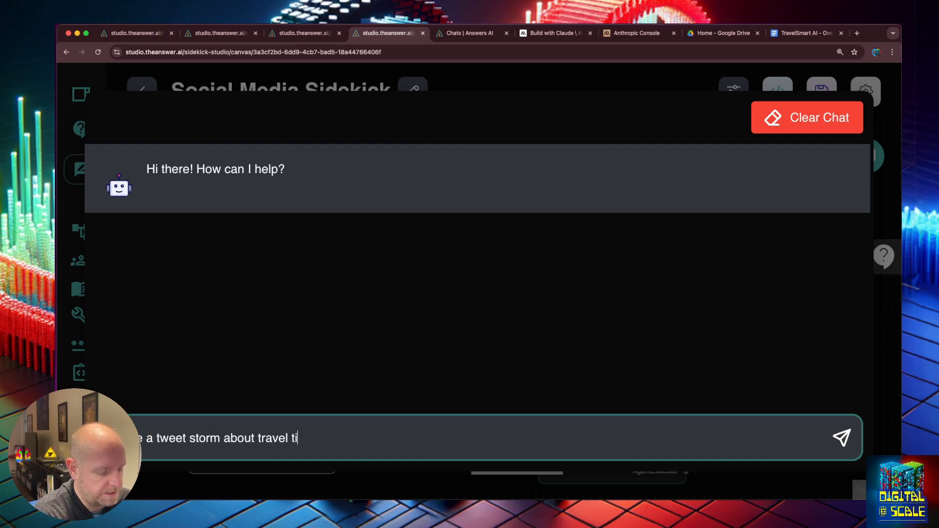
{"action": "type", "text": "ps for the family tra"}
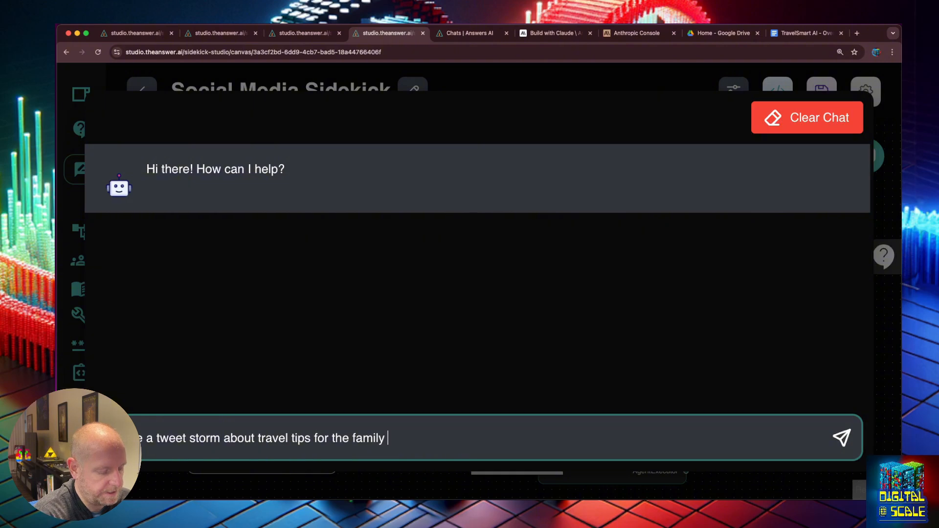
{"action": "type", "text": "vel"}
{"action": "key", "text": "BackSpace"}
{"action": "type", "text": "eler"}
{"action": "key", "text": "Return"}
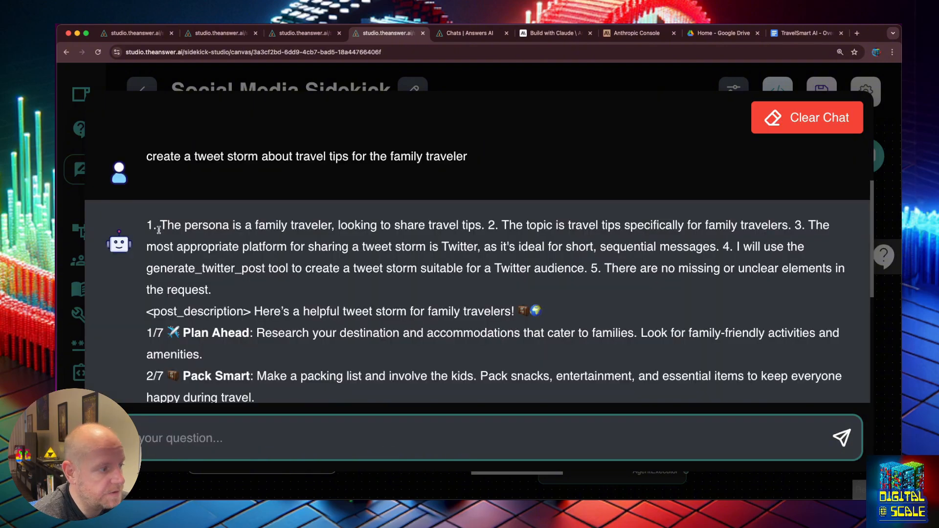
{"action": "left_click_drag", "start_coordinate": [149, 225], "coordinate": [326, 248]}
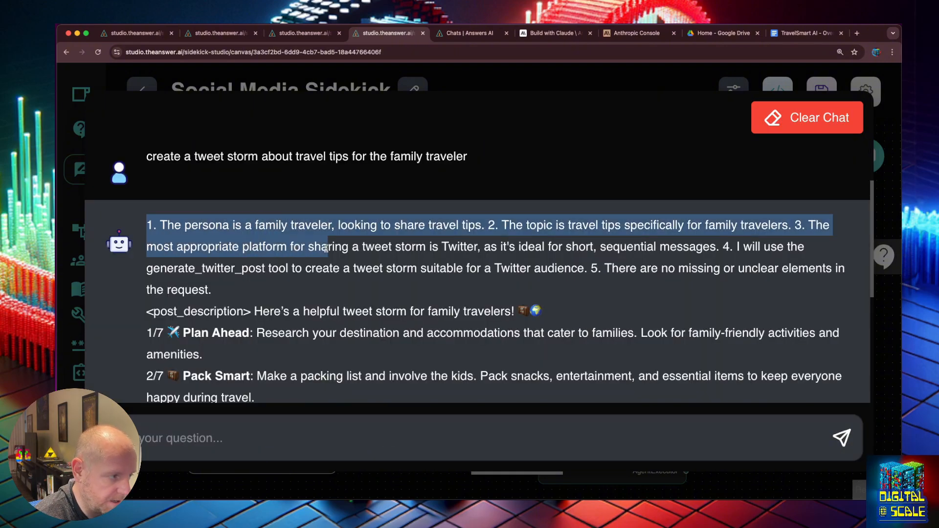
{"action": "left_click", "coordinate": [651, 259]}
- Close the chat and inspect the Twitter Chatflow Tool's additional parameters and credential options
{"action": "left_click", "coordinate": [893, 317]}
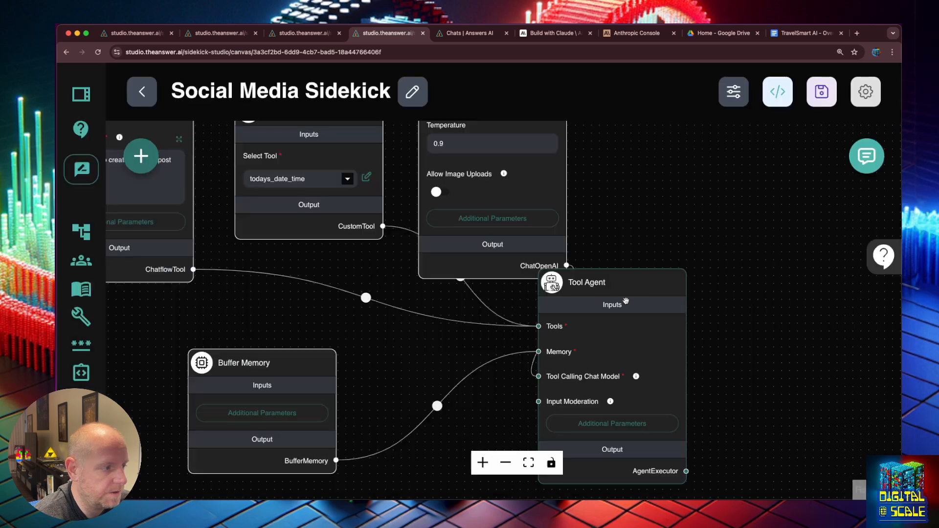
{"action": "left_click_drag", "start_coordinate": [277, 288], "coordinate": [392, 335]}
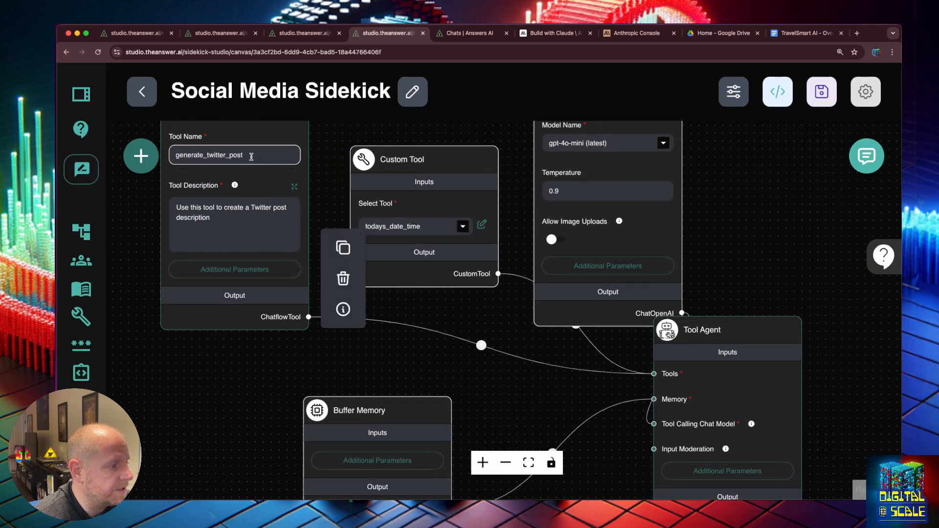
{"action": "mouse_move", "coordinate": [244, 277]}
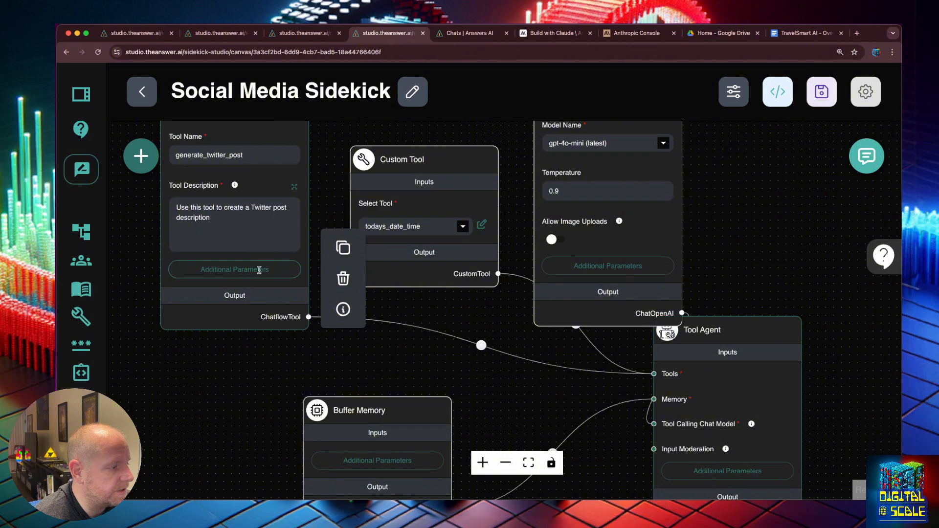
{"action": "left_click", "coordinate": [260, 270]}
{"action": "left_click_drag", "start_coordinate": [728, 208], "coordinate": [727, 290]}
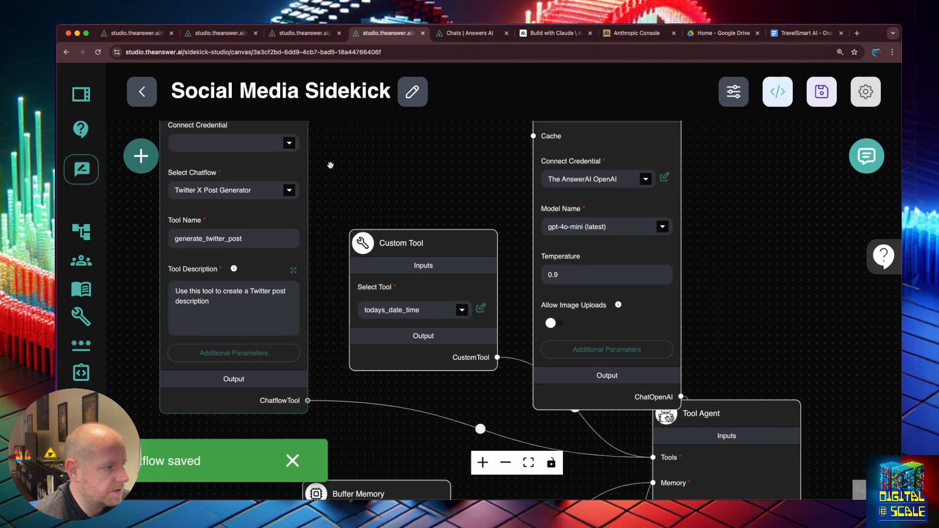
{"action": "left_click", "coordinate": [289, 143]}
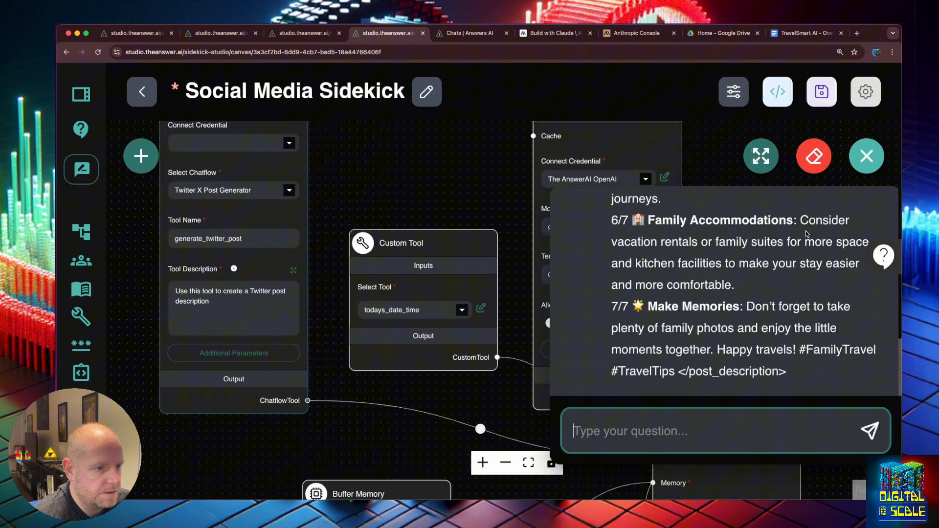
{"action": "scroll", "coordinate": [807, 234], "scroll_direction": "up", "scroll_amount": 10}
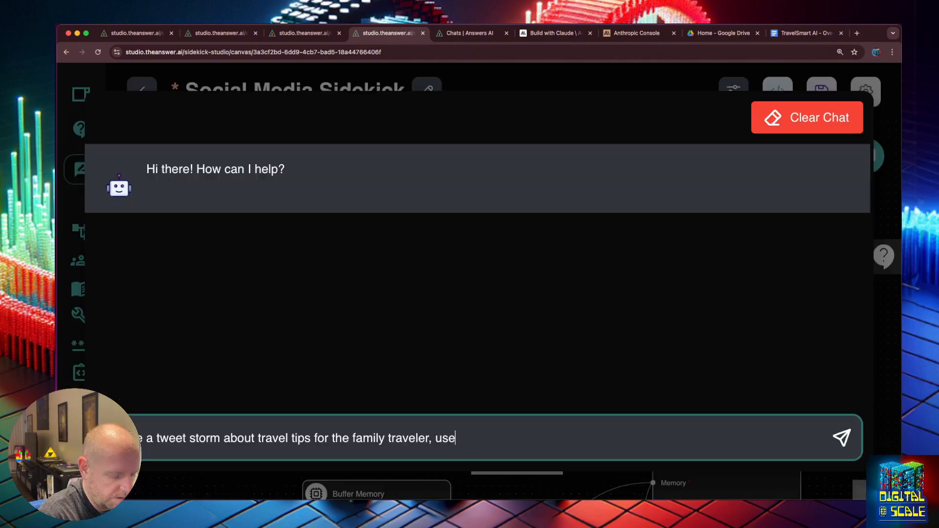
- Send the prompt ending 'your twitter tool', confirm generate_twitter_post was used, and close the chat
{"action": "type", "text": "your twitter tool"}
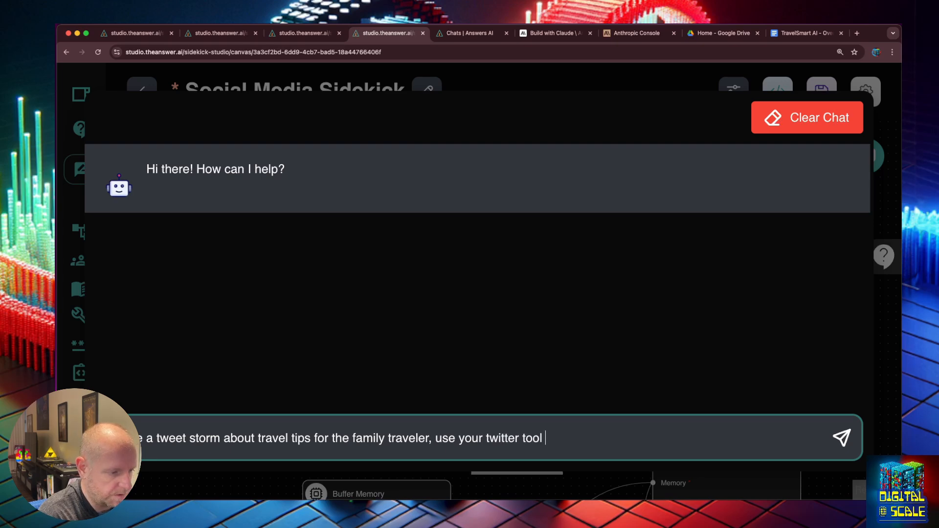
{"action": "key", "text": "Return"}
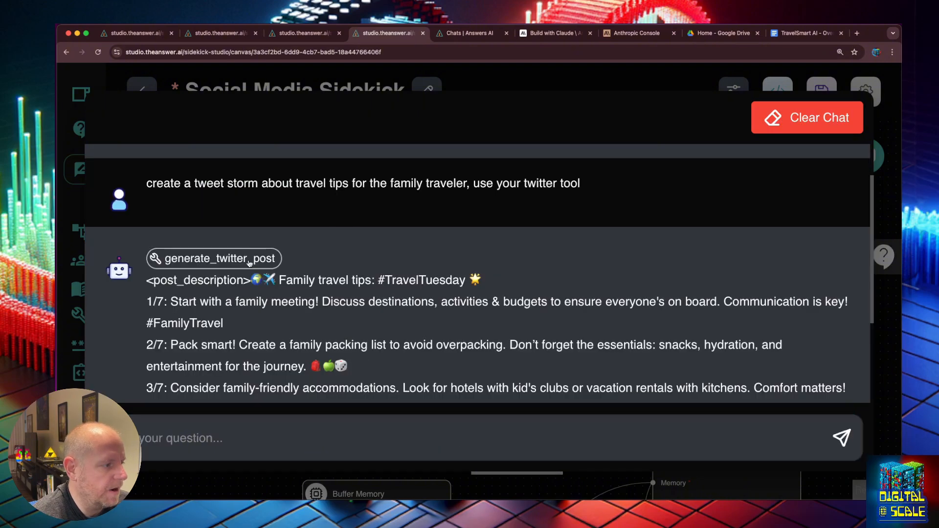
{"action": "left_click", "coordinate": [249, 262]}
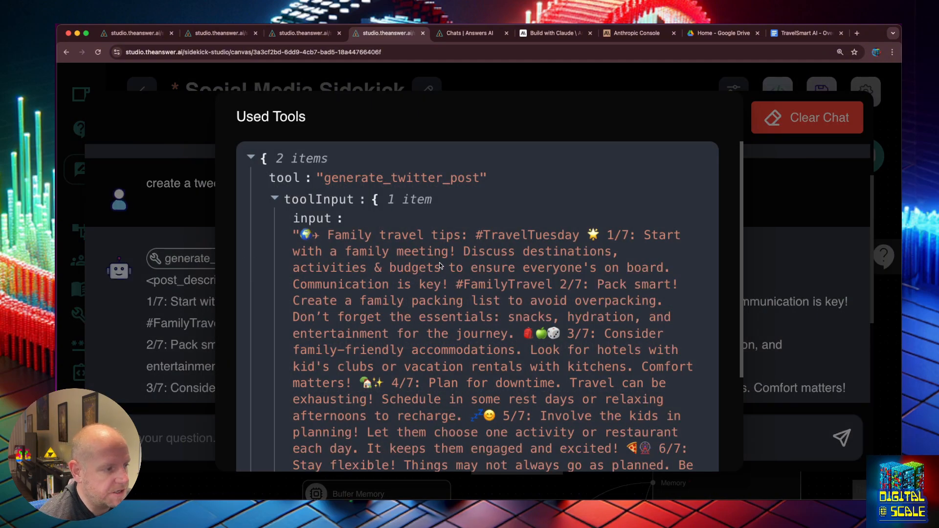
{"action": "scroll", "coordinate": [439, 264], "scroll_direction": "down", "scroll_amount": 1}
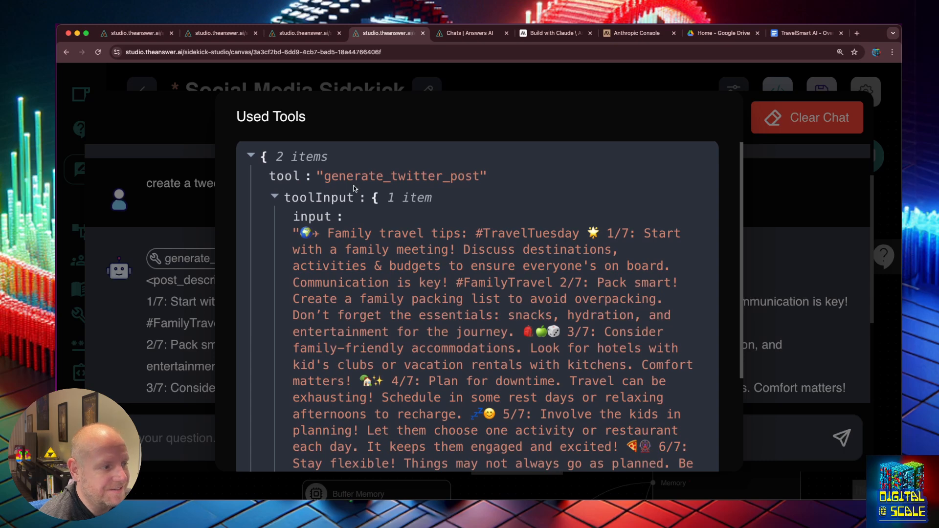
{"action": "scroll", "coordinate": [441, 206], "scroll_direction": "down", "scroll_amount": 5}
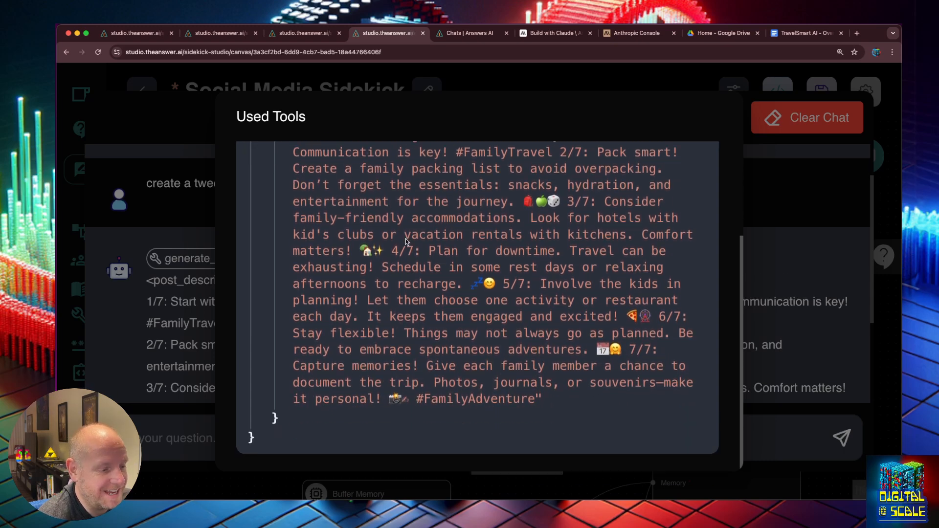
{"action": "scroll", "coordinate": [406, 239], "scroll_direction": "up", "scroll_amount": 10}
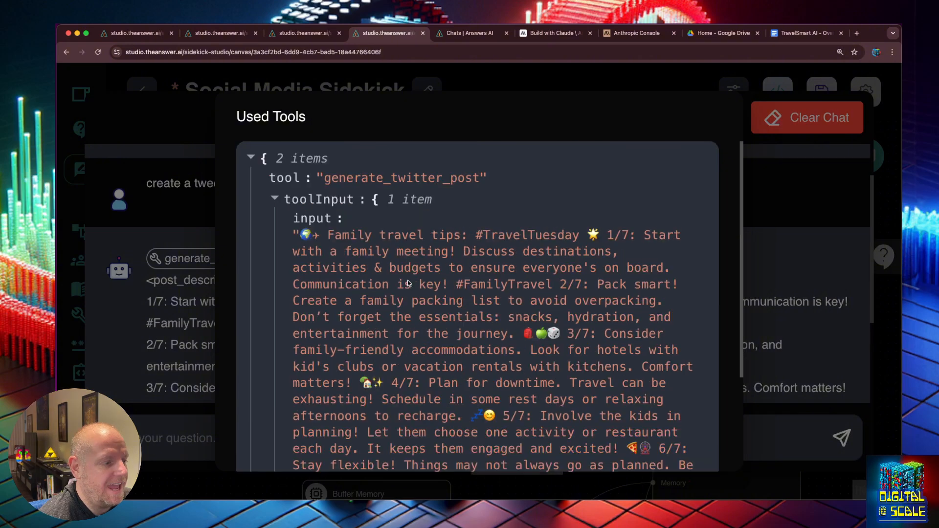
{"action": "scroll", "coordinate": [411, 274], "scroll_direction": "down", "scroll_amount": 1}
{"action": "key", "text": "Escape"}
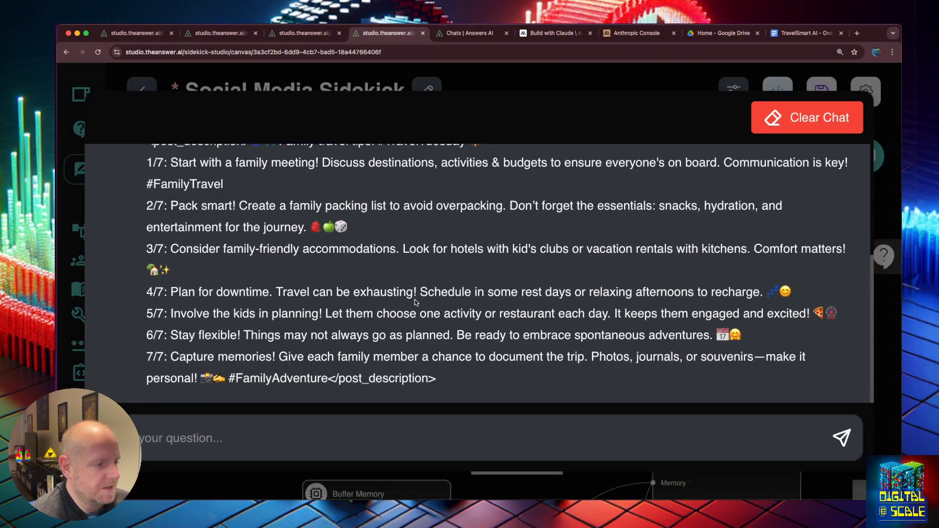
{"action": "scroll", "coordinate": [435, 286], "scroll_direction": "up", "scroll_amount": 2}
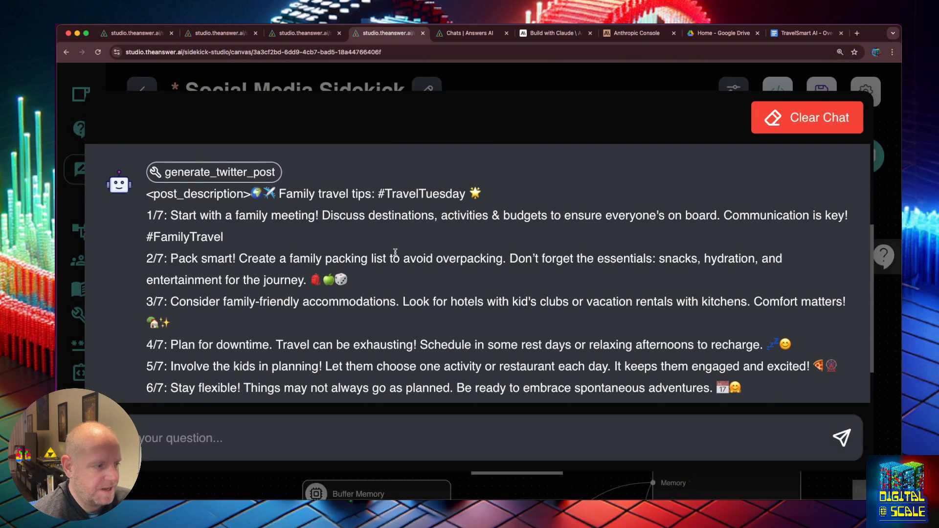
{"action": "left_click", "coordinate": [886, 226]}
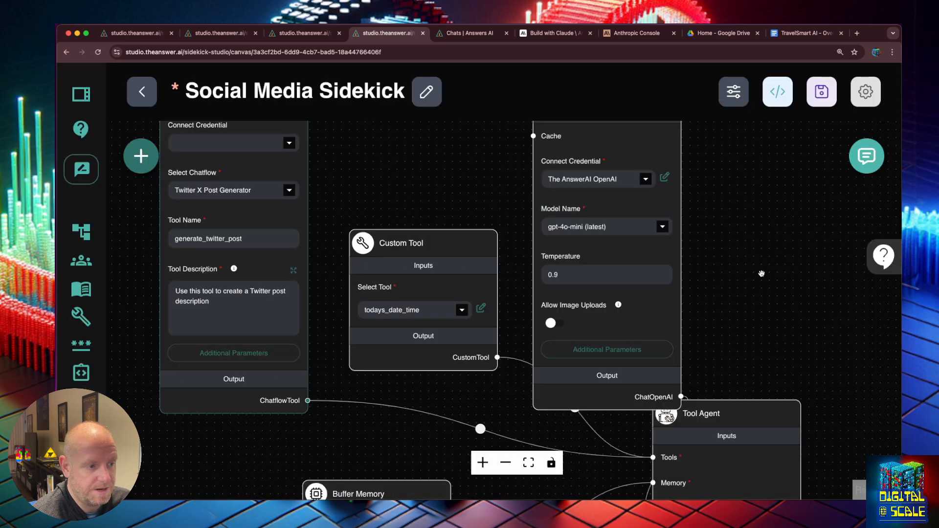
- Duplicate the Twitter Chatflow Tool node and place the copy below the original
{"action": "left_click", "coordinate": [155, 155]}
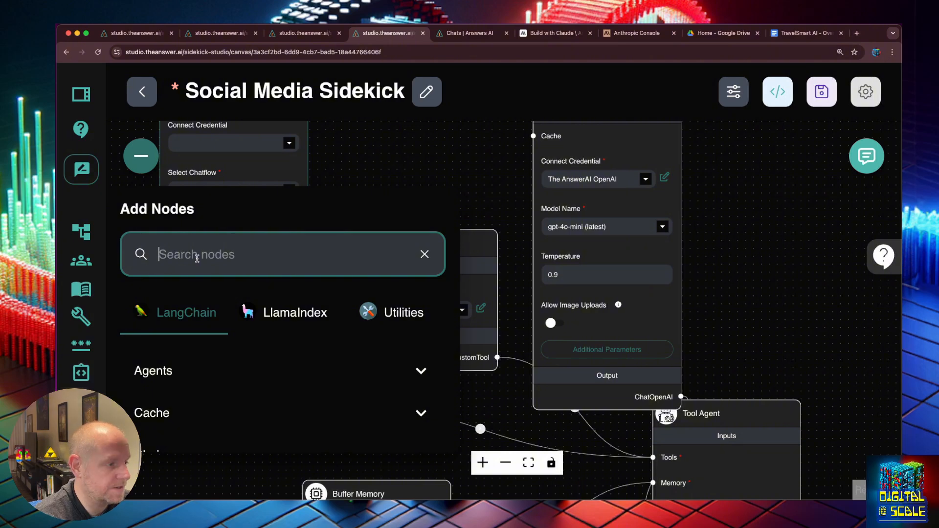
{"action": "left_click", "coordinate": [484, 132]}
{"action": "scroll", "coordinate": [407, 174], "scroll_direction": "up", "scroll_amount": 1}
{"action": "scroll", "coordinate": [387, 178], "scroll_direction": "down", "scroll_amount": 2}
{"action": "left_click_drag", "start_coordinate": [347, 142], "coordinate": [375, 177]}
{"action": "mouse_move", "coordinate": [331, 155]}
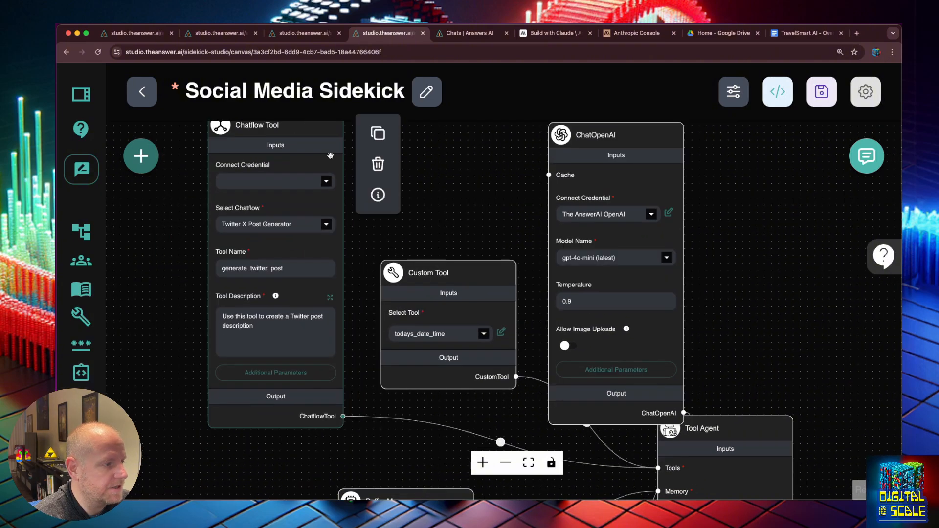
{"action": "left_click", "coordinate": [383, 136]}
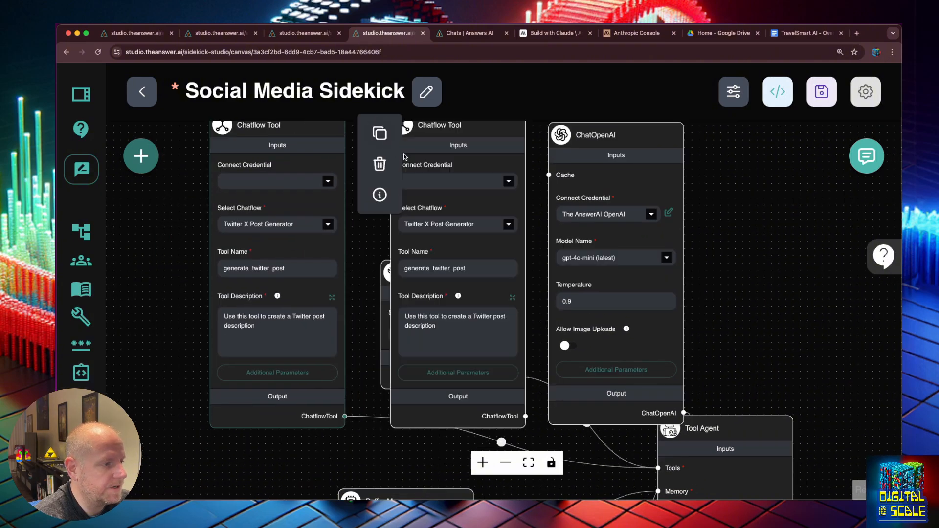
{"action": "left_click_drag", "start_coordinate": [450, 137], "coordinate": [271, 218]}
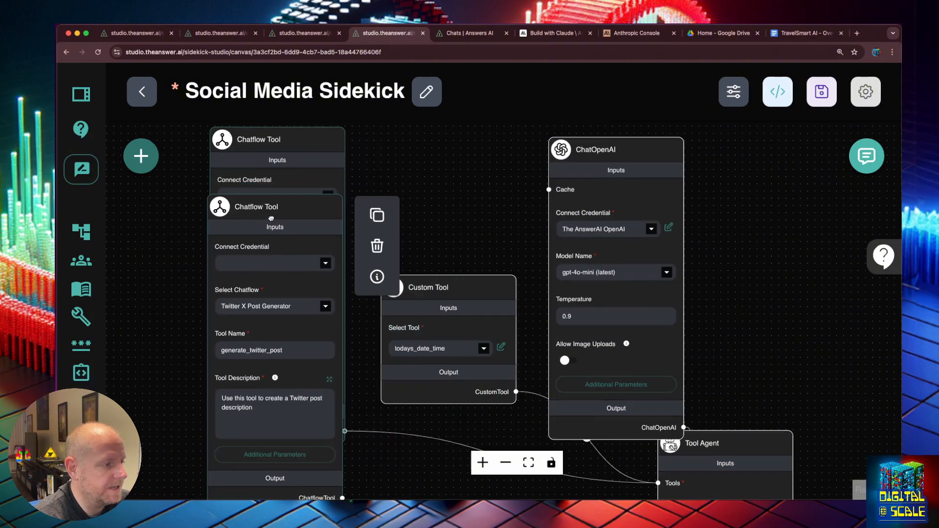
- Set the copied tool's chatflow to Youtube Post Generator
{"action": "left_click", "coordinate": [325, 308]}
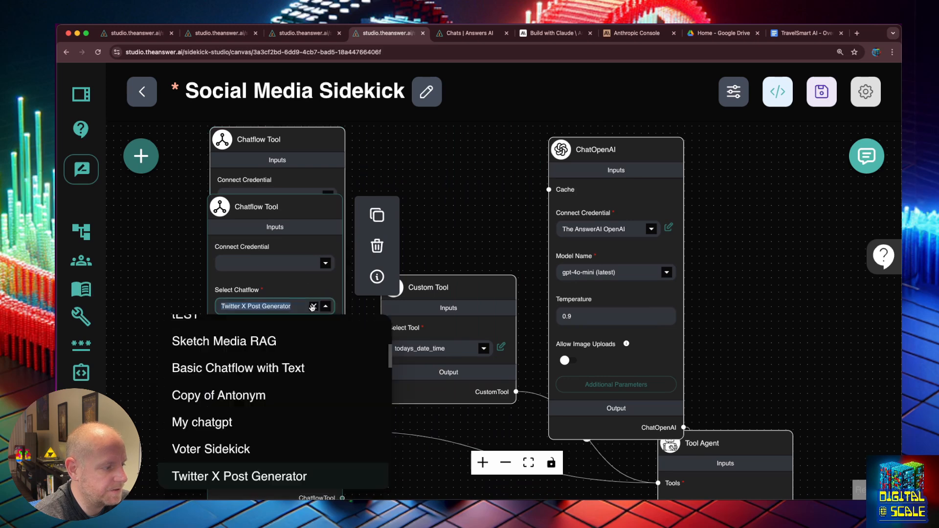
{"action": "type", "text": "you"}
{"action": "left_click", "coordinate": [264, 351]}
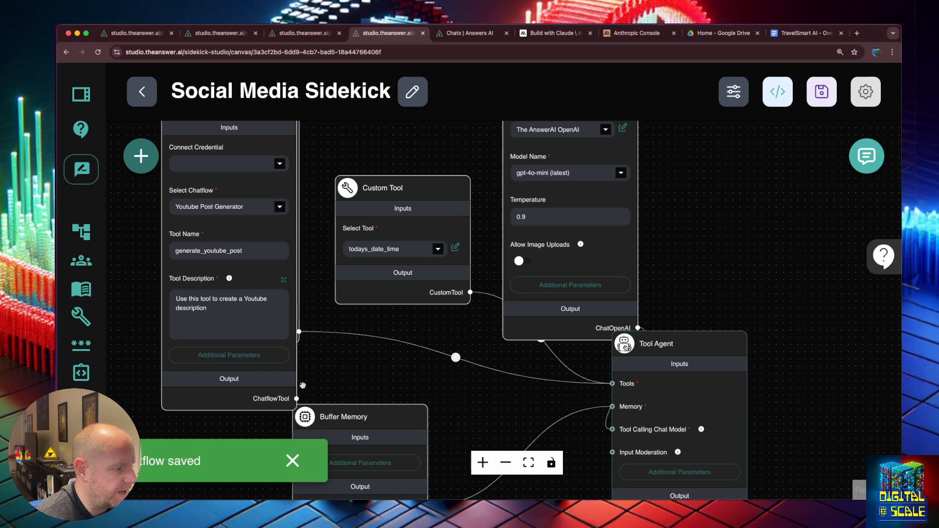
- Wire the YouTube tool to the Tool Agent and duplicate it as a LinkedIn Post Generator tool
{"action": "left_click_drag", "start_coordinate": [296, 398], "coordinate": [617, 384]}
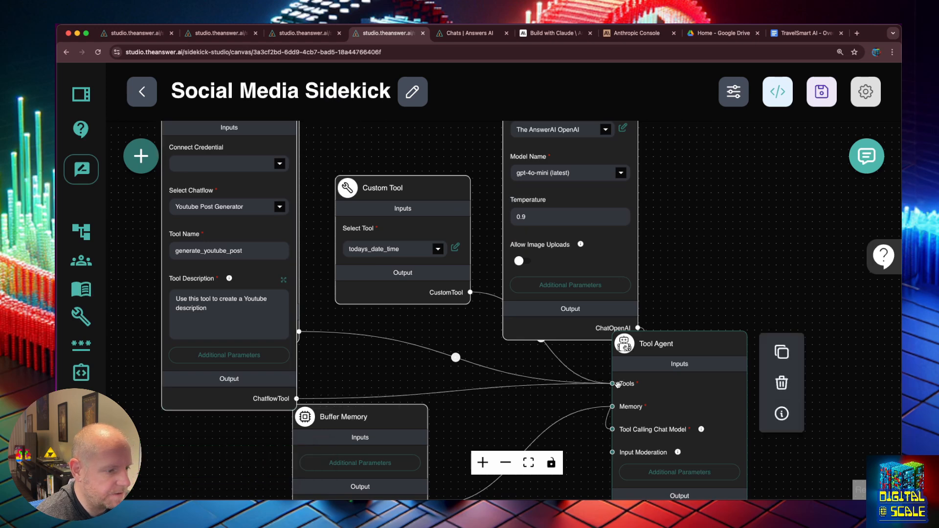
{"action": "left_click", "coordinate": [265, 179]}
{"action": "left_click", "coordinate": [332, 116]}
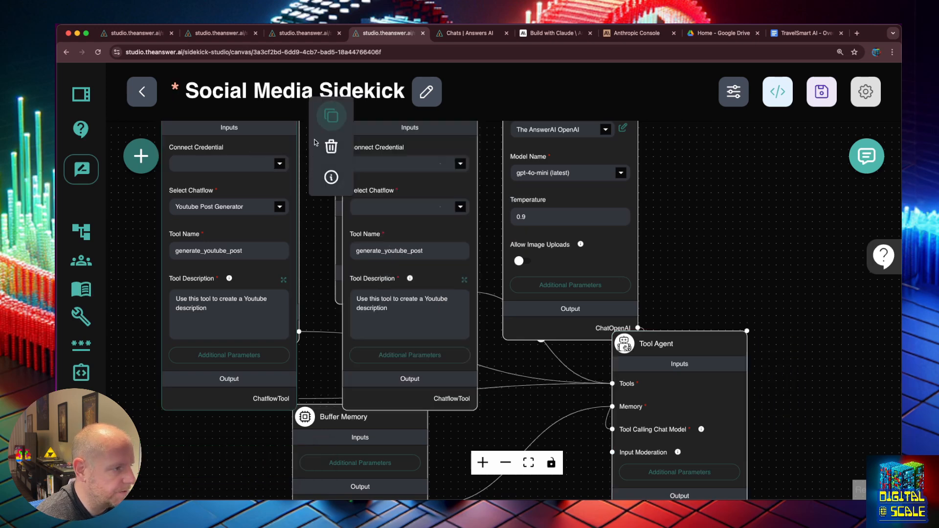
{"action": "left_click_drag", "start_coordinate": [381, 140], "coordinate": [195, 255]}
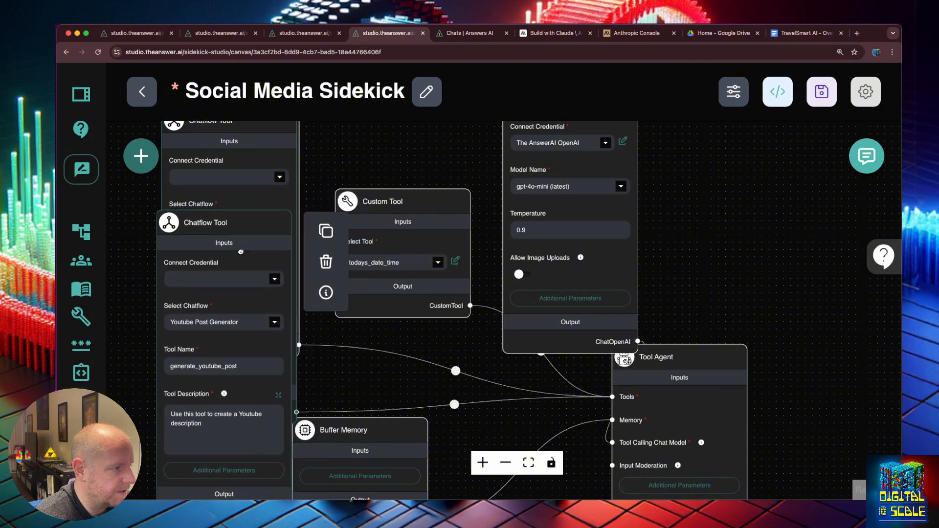
{"action": "left_click", "coordinate": [277, 282]}
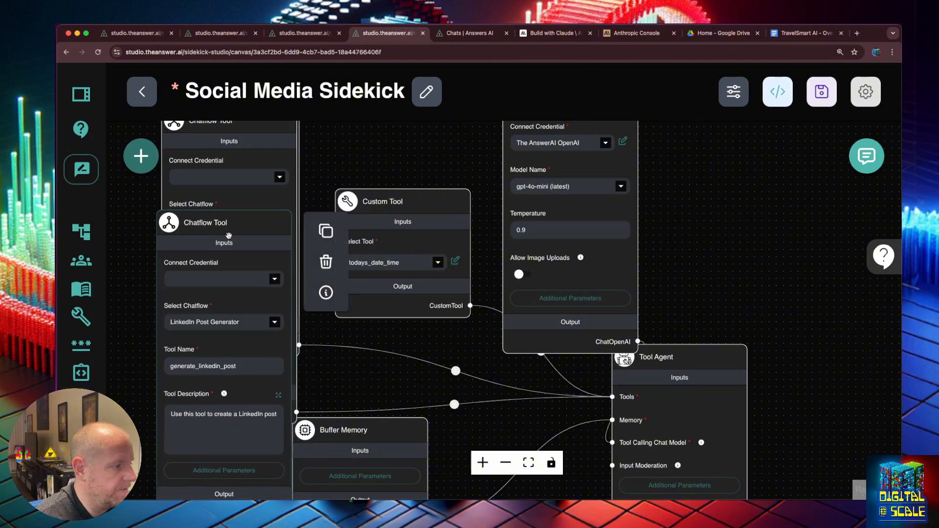
{"action": "scroll", "coordinate": [368, 347], "scroll_direction": "down", "scroll_amount": 3}
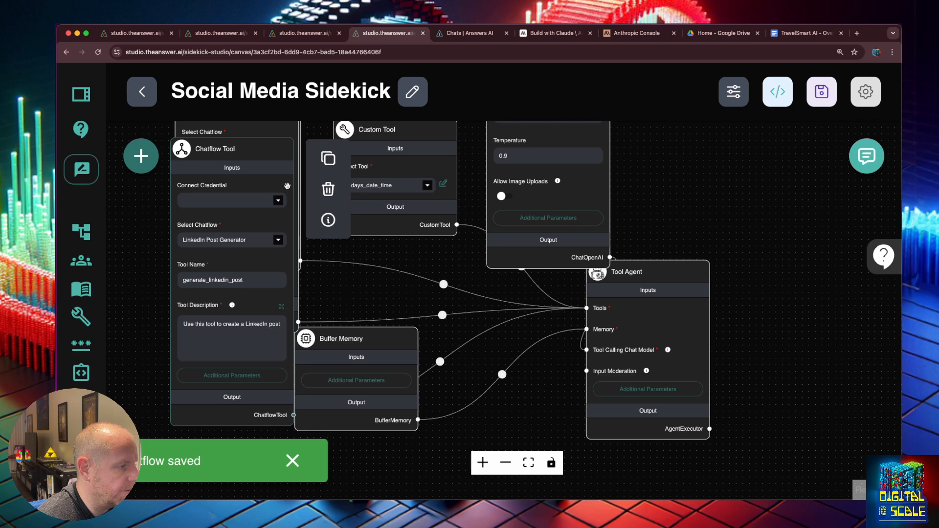
- Duplicate the LinkedIn tool as a Facebook Post Generator tool, then reload the flow page
{"action": "left_click", "coordinate": [327, 159]}
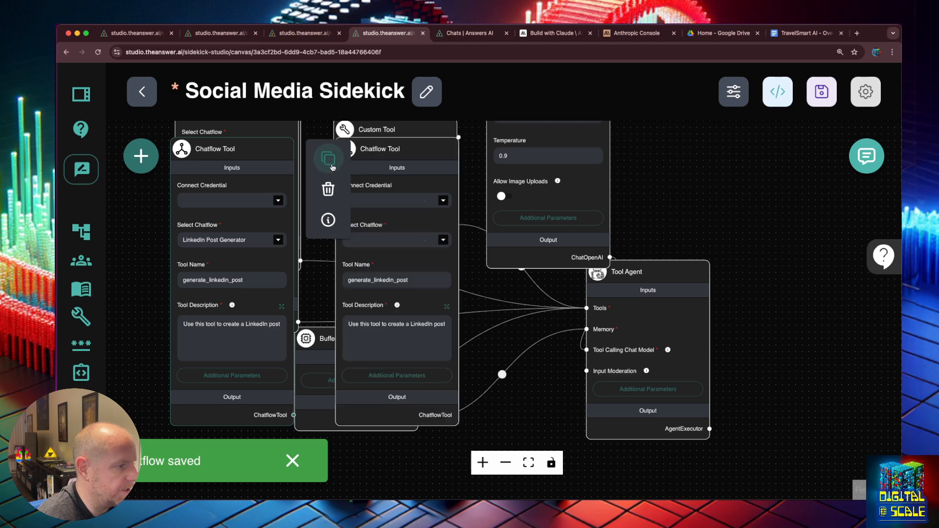
{"action": "left_click_drag", "start_coordinate": [371, 146], "coordinate": [207, 168]}
{"action": "left_click", "coordinate": [277, 258]}
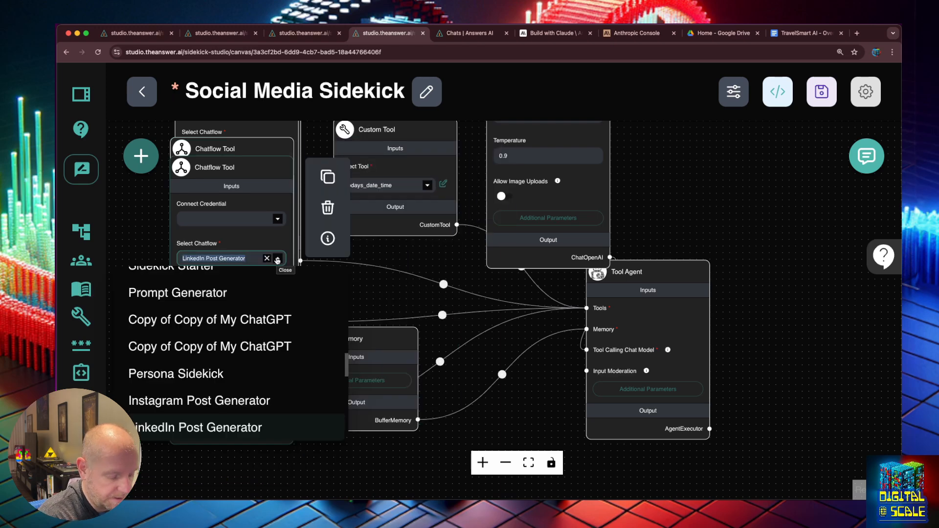
{"action": "left_click", "coordinate": [277, 258]}
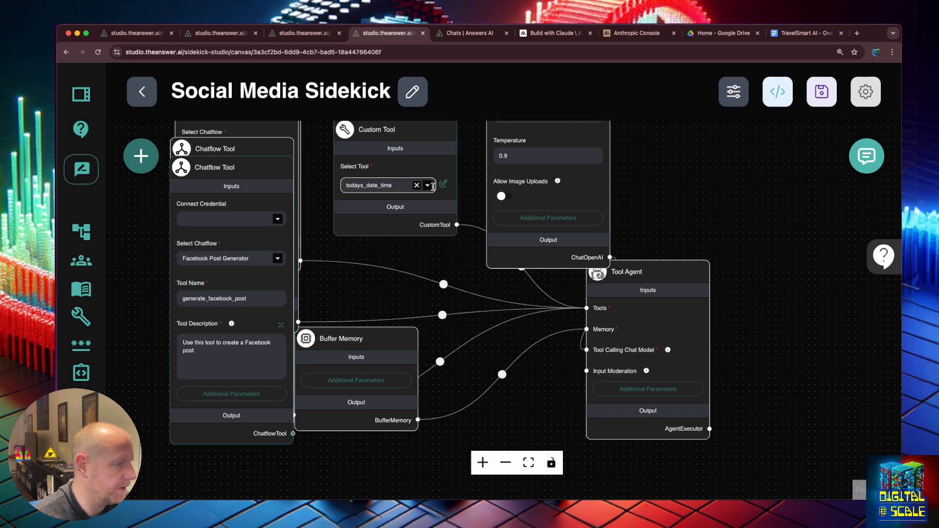
{"action": "left_click_drag", "start_coordinate": [727, 168], "coordinate": [698, 244]}
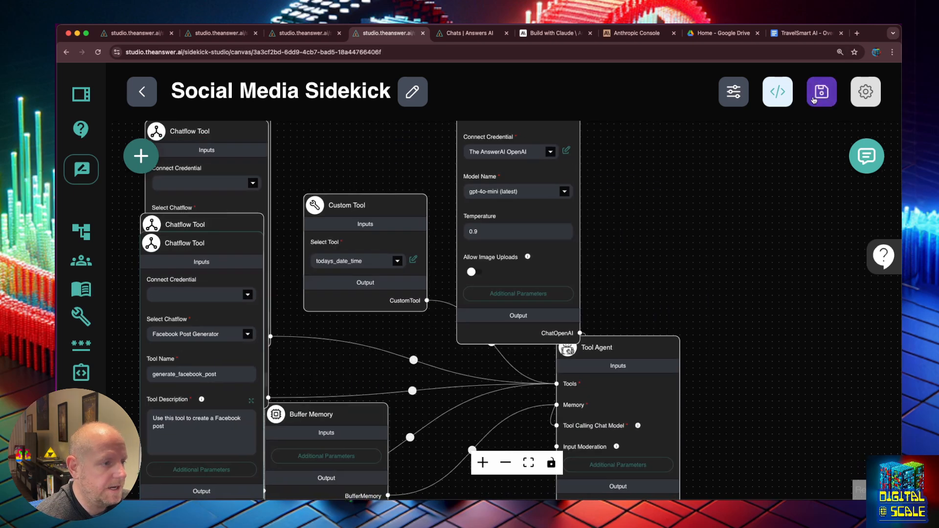
{"action": "key", "text": "super+r"}
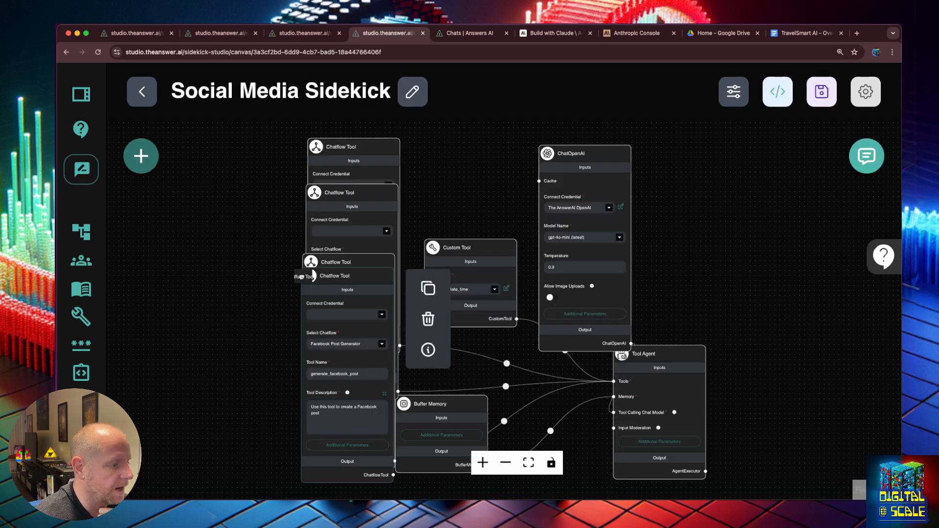
- Connect the Facebook tool to the Tool Agent and spread out the LinkedIn, YouTube and Facebook nodes
{"action": "left_click_drag", "start_coordinate": [345, 269], "coordinate": [207, 229]}
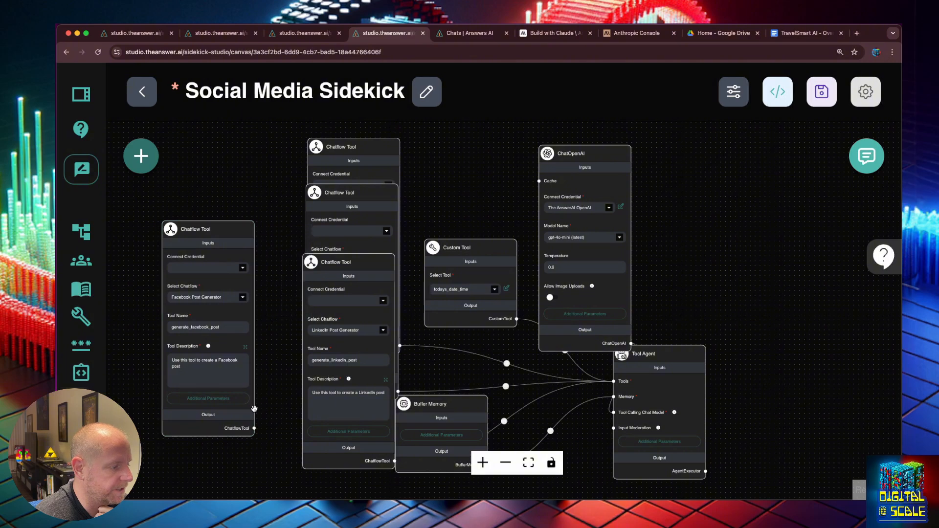
{"action": "left_click_drag", "start_coordinate": [255, 429], "coordinate": [614, 381]}
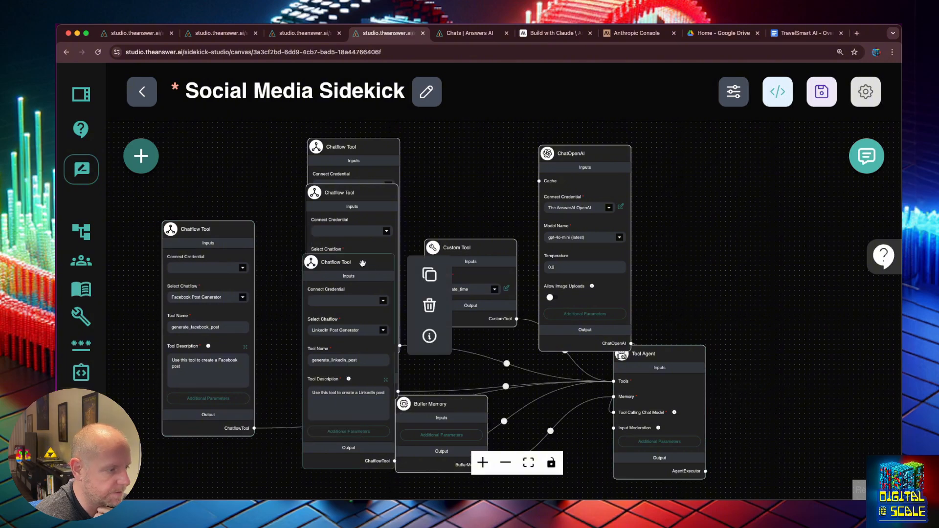
{"action": "left_click_drag", "start_coordinate": [363, 263], "coordinate": [221, 291]}
{"action": "left_click_drag", "start_coordinate": [361, 367], "coordinate": [220, 356]}
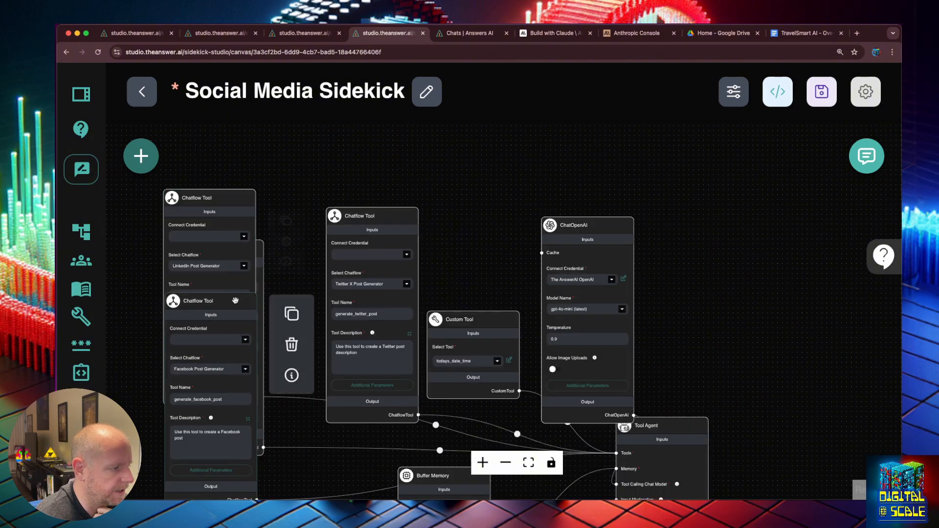
{"action": "left_click_drag", "start_coordinate": [232, 304], "coordinate": [380, 300]}
{"action": "left_click_drag", "start_coordinate": [235, 198], "coordinate": [376, 255]}
{"action": "left_click_drag", "start_coordinate": [262, 253], "coordinate": [376, 284]}
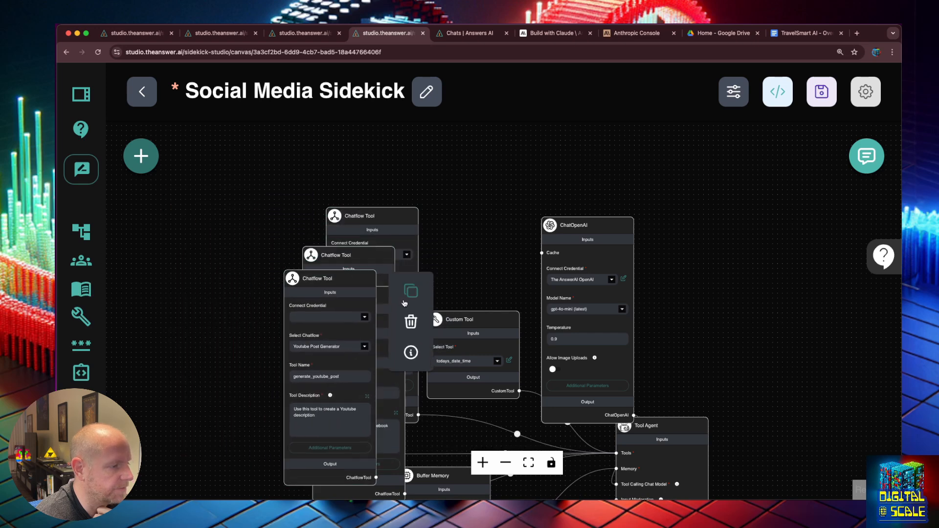
- Connect the Instagram Chatflow Tool to the Tool Agent's Tools and save the flow
{"action": "left_click", "coordinate": [411, 293]}
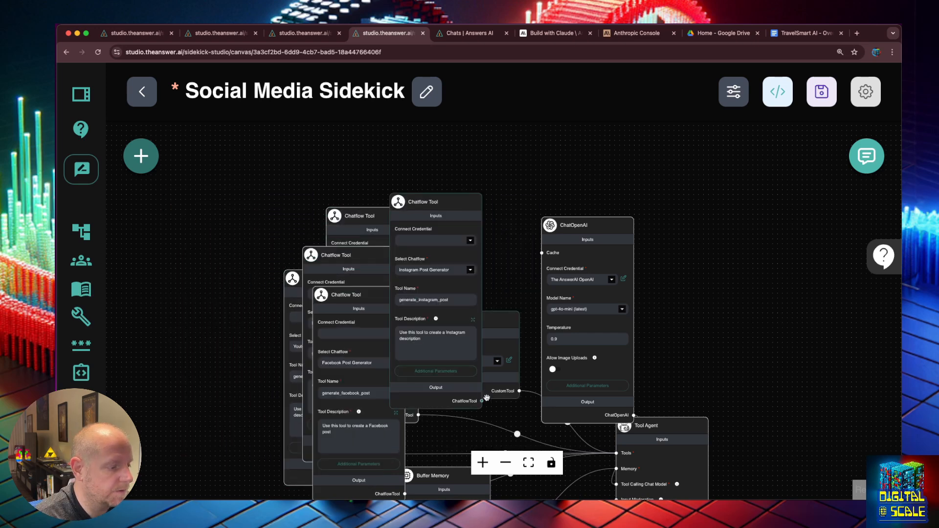
{"action": "left_click_drag", "start_coordinate": [481, 401], "coordinate": [615, 457]}
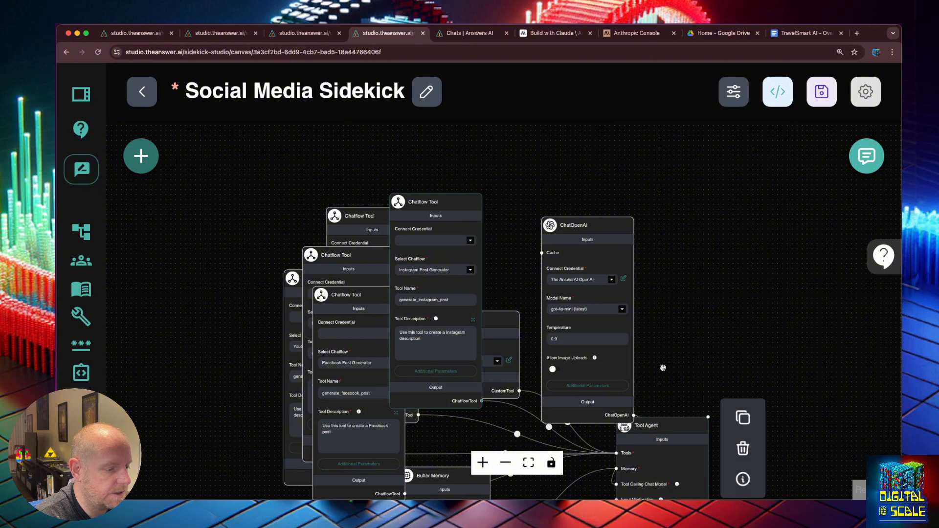
{"action": "left_click", "coordinate": [821, 91]}
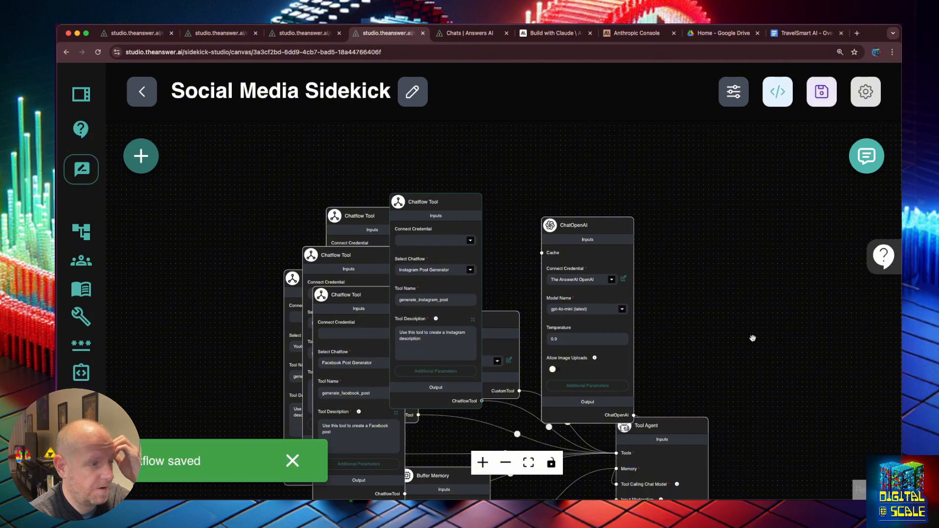
- Clear the test chat's history
{"action": "left_click", "coordinate": [866, 156]}
{"action": "left_click", "coordinate": [815, 164]}
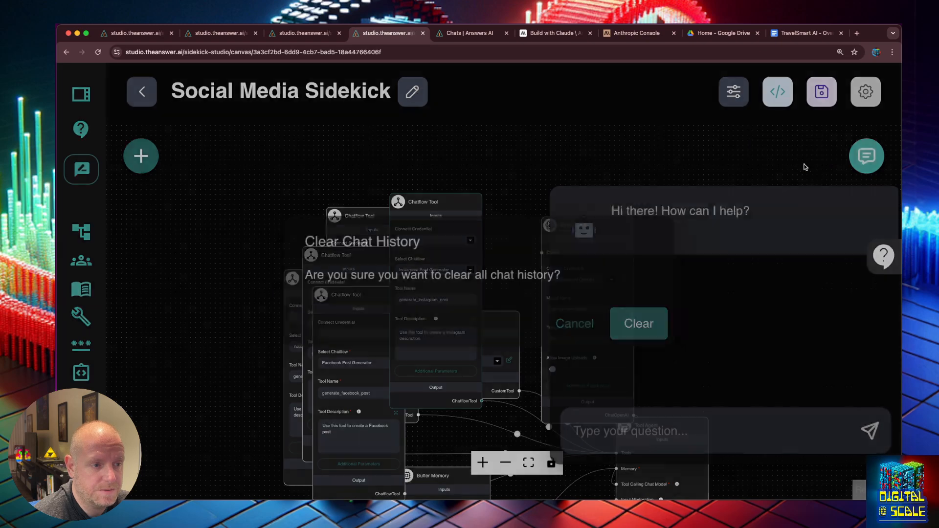
{"action": "left_click", "coordinate": [638, 324]}
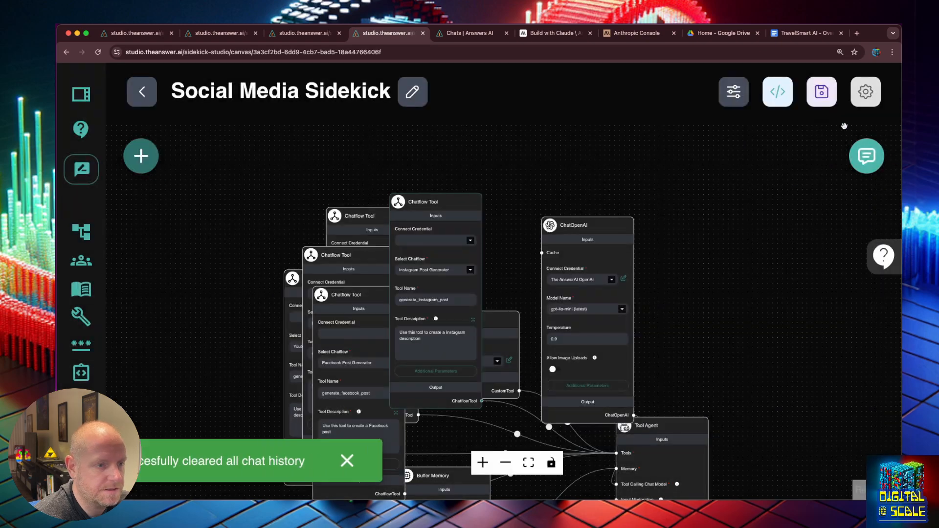
- In the expanded chat, request an adventure-traveler Instagram post using the Instagram tool
{"action": "left_click", "coordinate": [860, 154]}
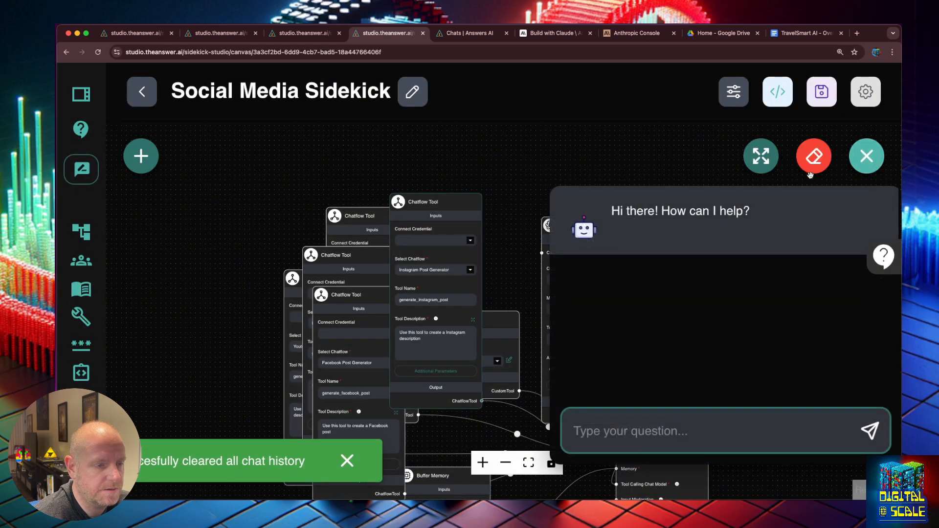
{"action": "left_click", "coordinate": [762, 156]}
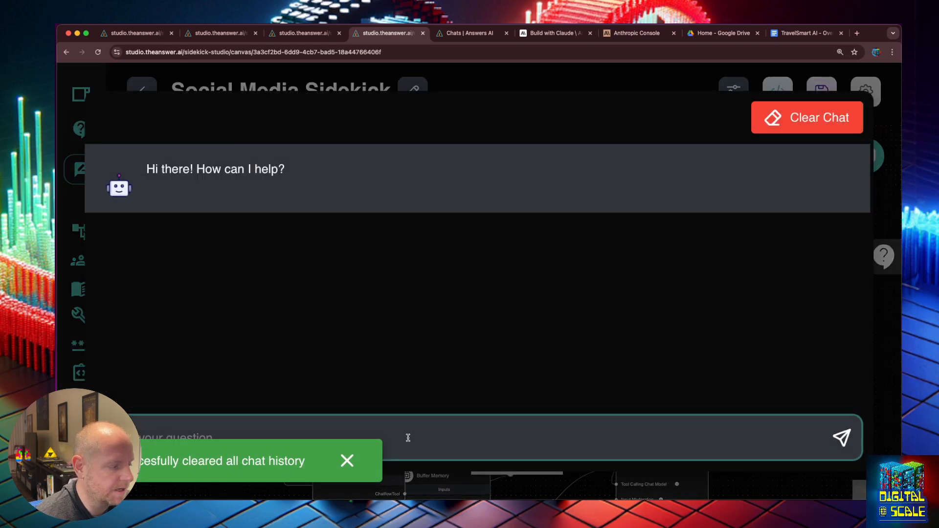
{"action": "type", "text": "I want to crete a "}
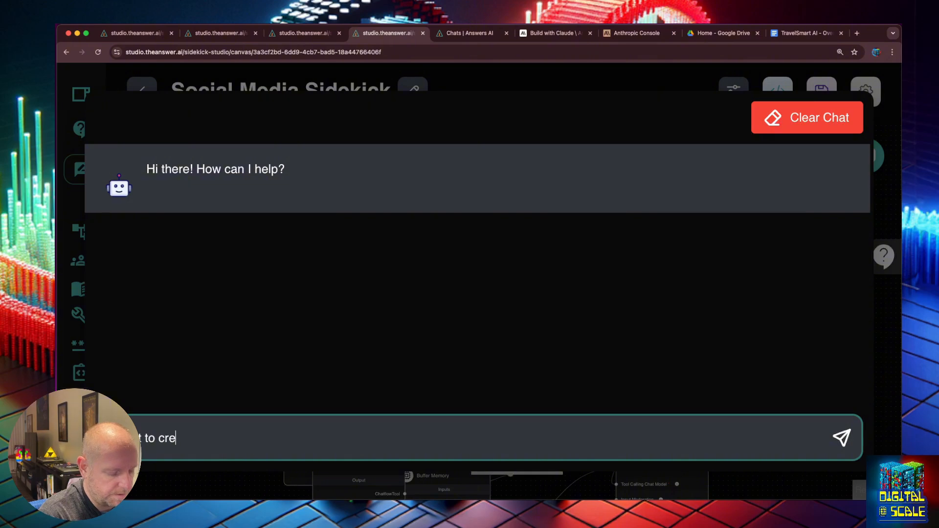
{"action": "type", "text": "post for"}
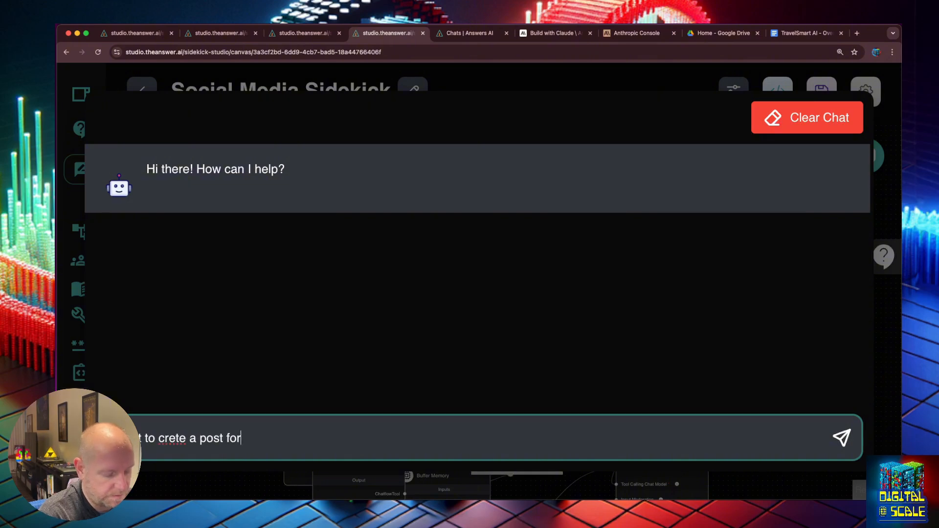
{"action": "type", "text": " the advent"}
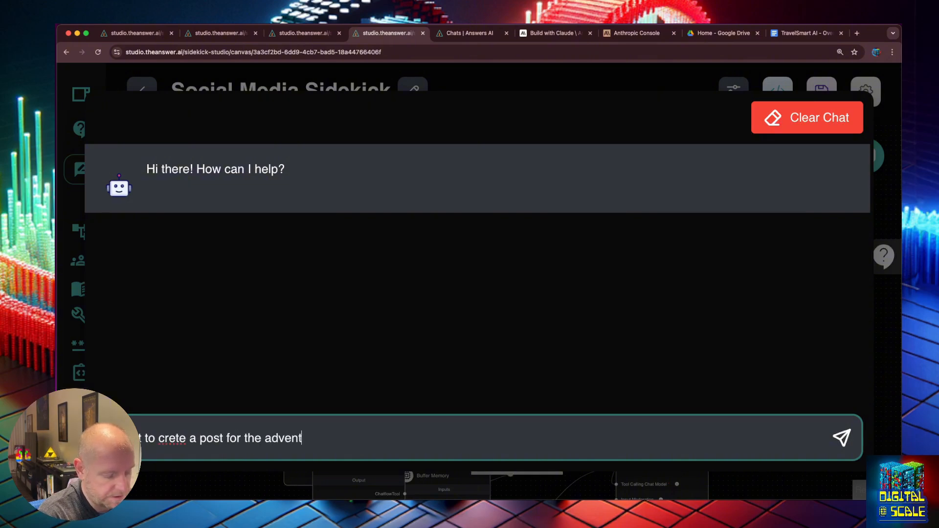
{"action": "type", "text": "ur traveler for "}
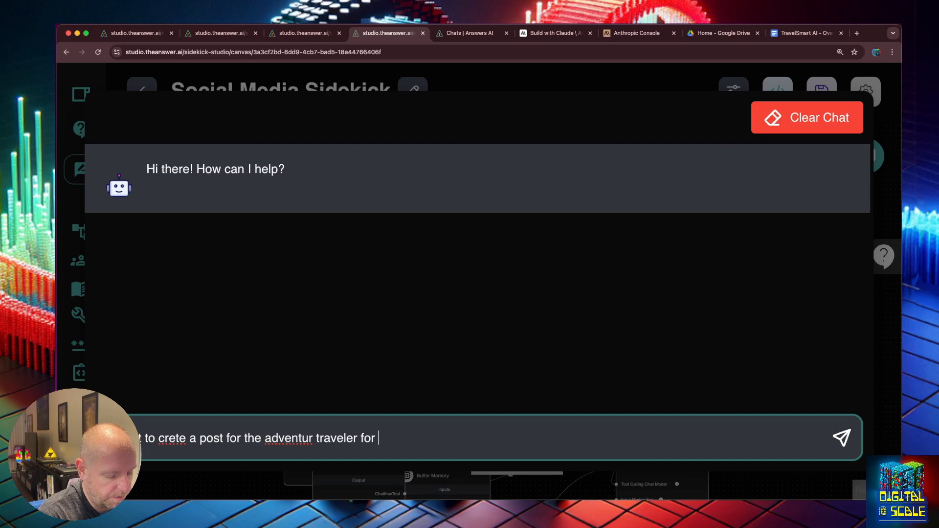
{"action": "type", "text": "Instagram"}
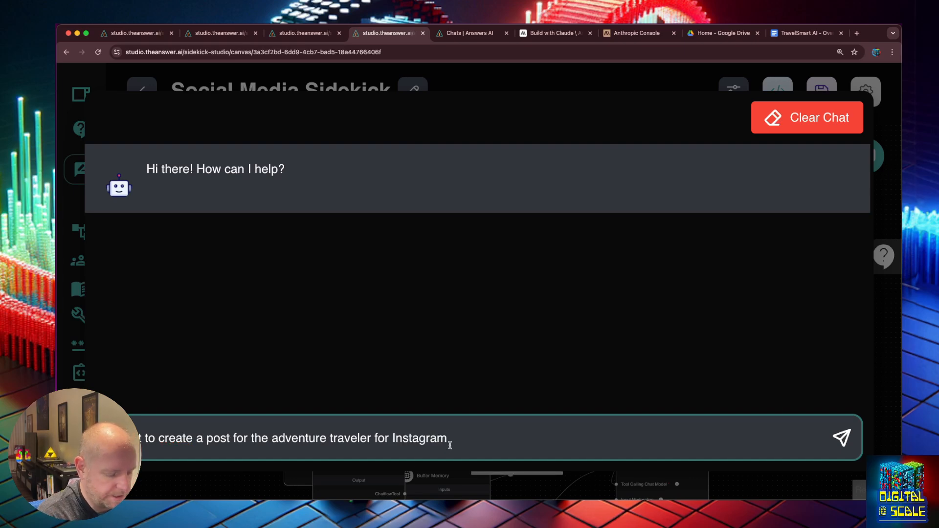
{"action": "type", "text": ", "}
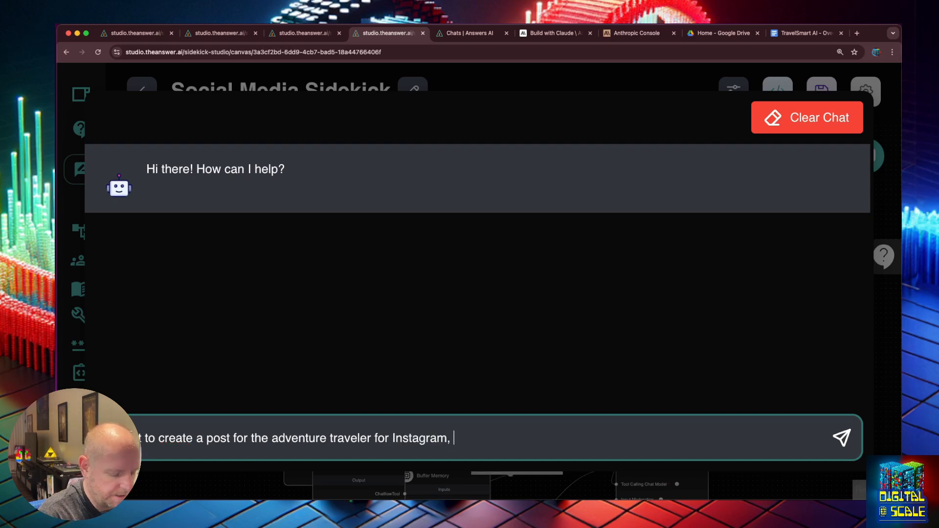
{"action": "type", "text": "use the Inst"}
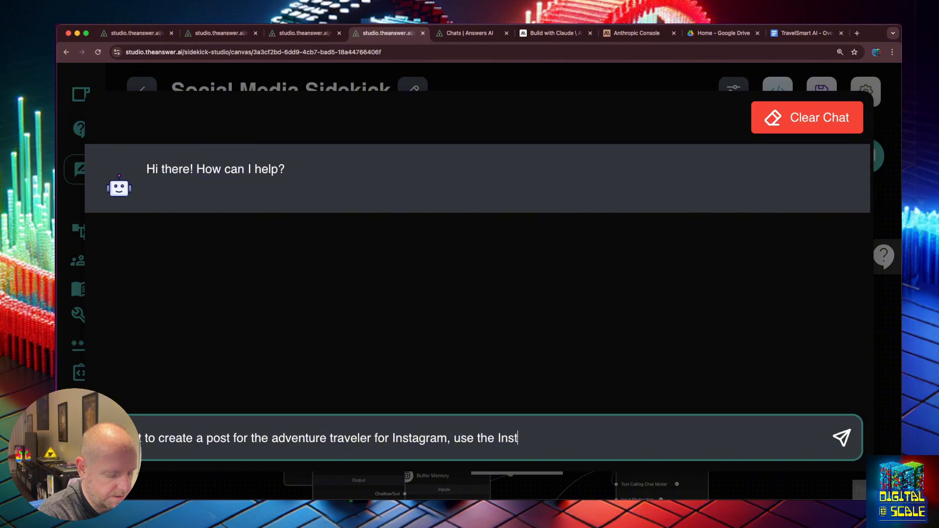
{"action": "type", "text": "agram ti"}
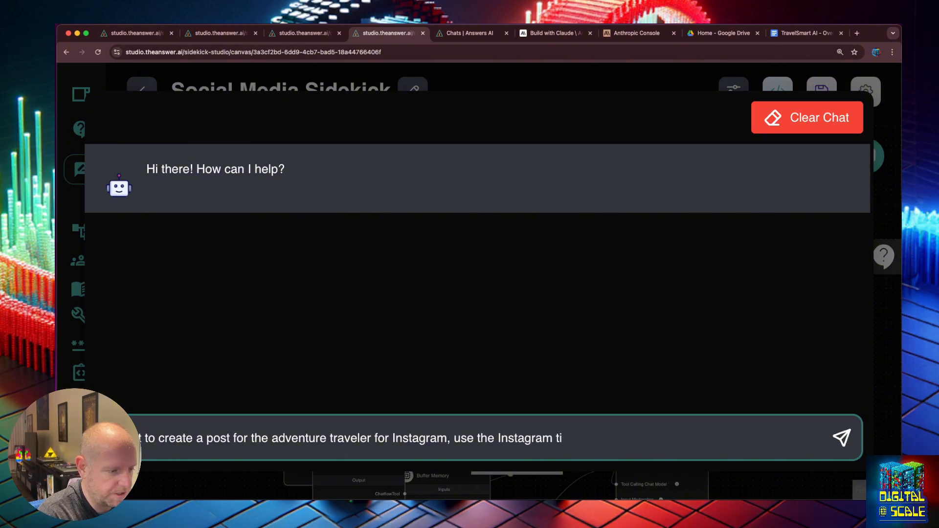
{"action": "type", "text": "ooool"}
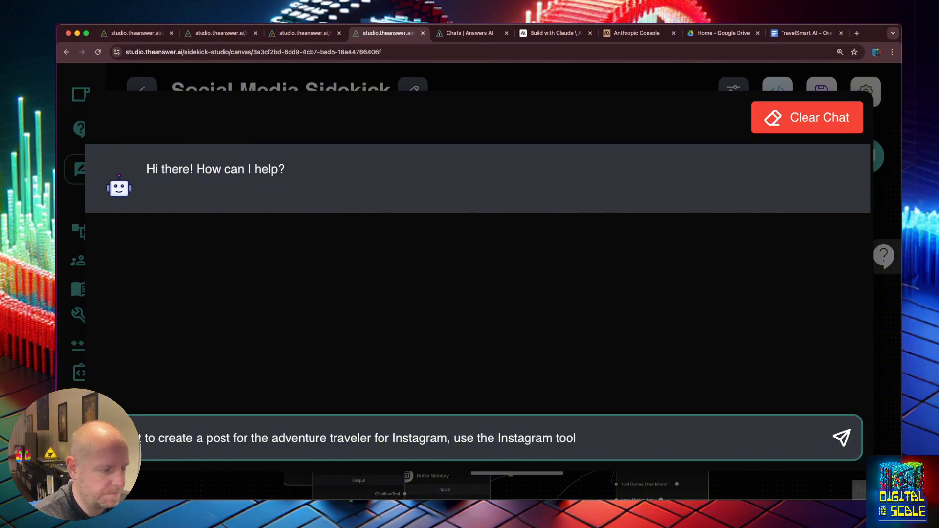
{"action": "key", "text": "Return"}
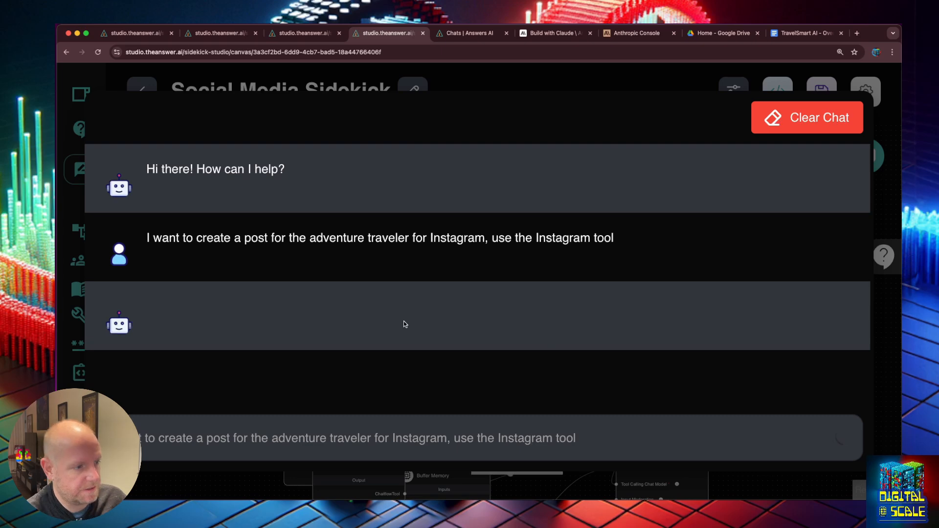
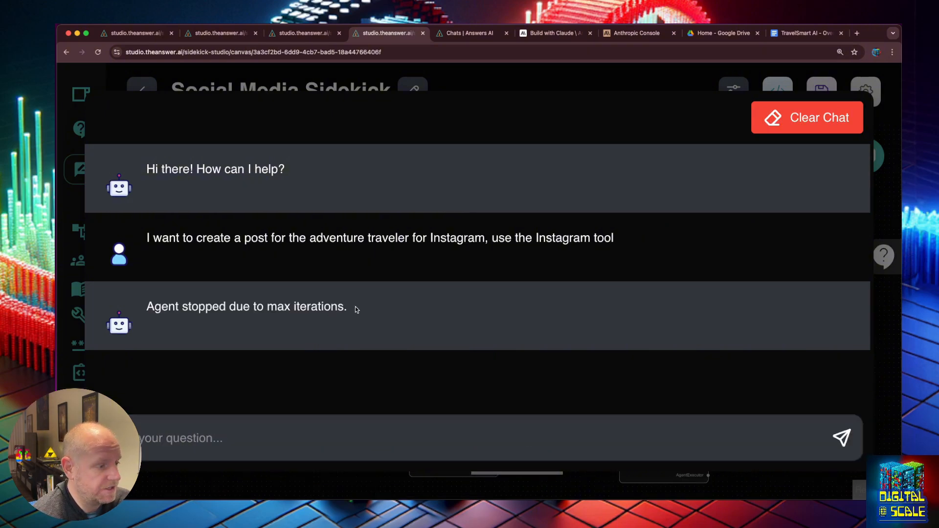
- Close the test chat and open the Tool Agent's Additional Parameters
{"action": "left_click_drag", "start_coordinate": [355, 306], "coordinate": [149, 307]}
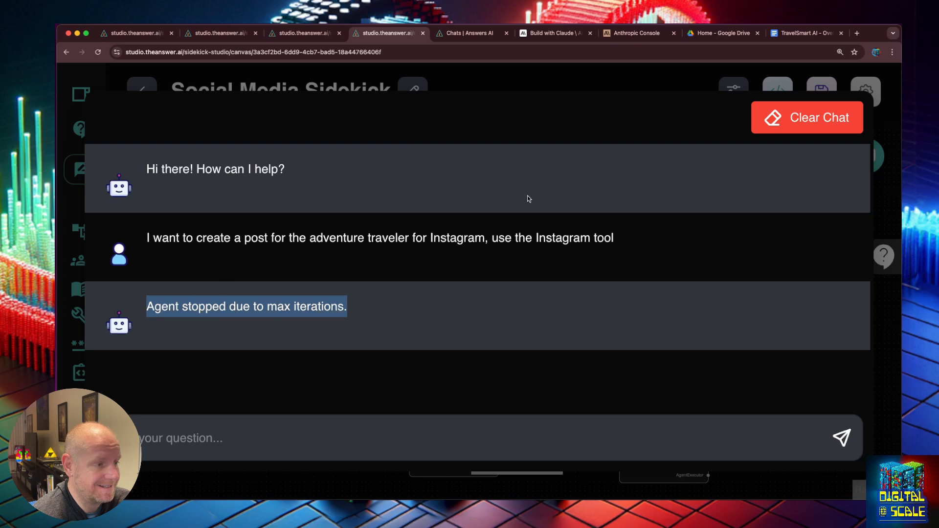
{"action": "left_click", "coordinate": [608, 88]}
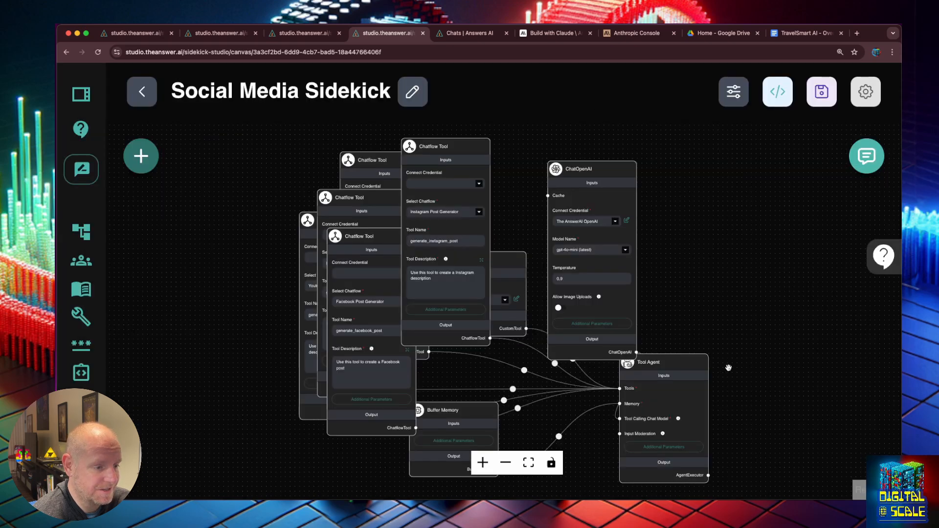
{"action": "left_click", "coordinate": [664, 447]}
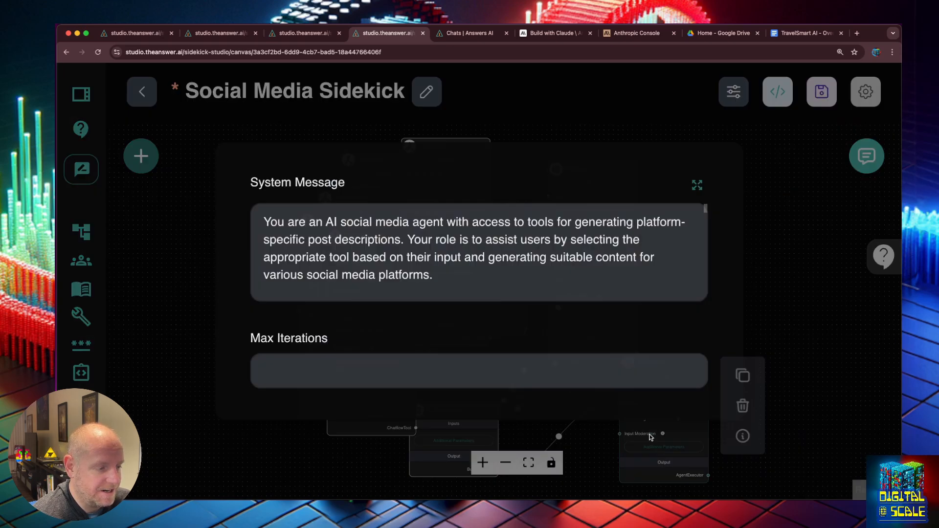
{"action": "left_click", "coordinate": [346, 363]}
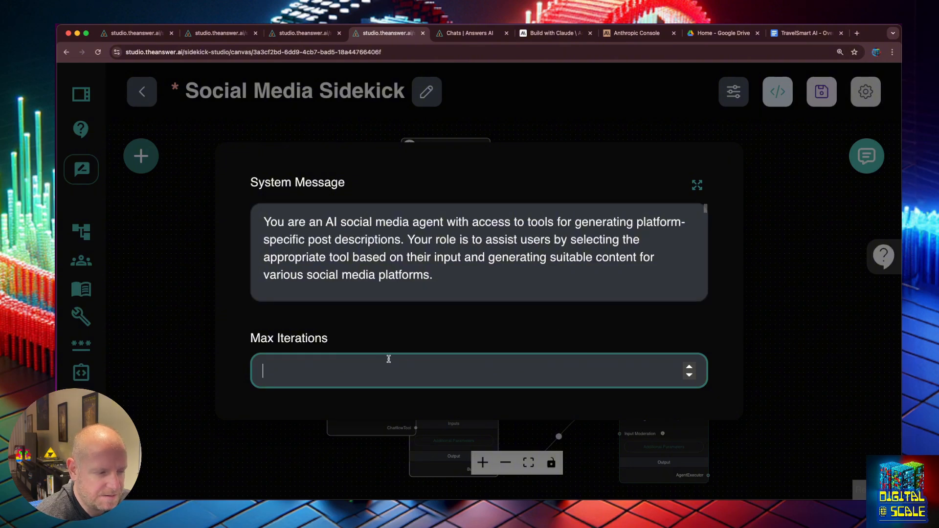
- In the expanded System Message, replace the unfinished guideline with '- Only use one tool per chat'
{"action": "left_click", "coordinate": [674, 258]}
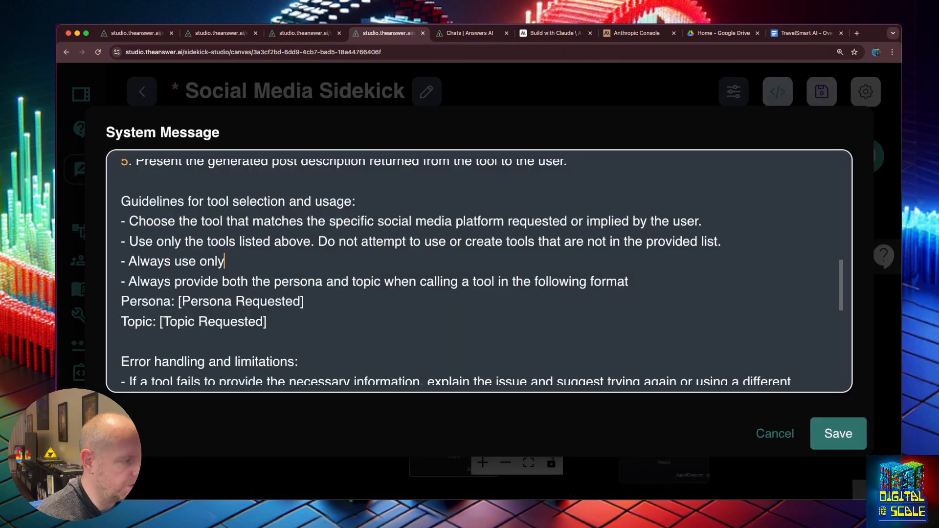
{"action": "key", "text": "BackSpace"}
{"action": "key", "text": "BackSpace"}
{"action": "key", "text": "BackSpace"}
{"action": "key", "text": "BackSpace"}
{"action": "key", "text": "BackSpace"}
{"action": "key", "text": "BackSpace"}
{"action": "key", "text": "BackSpace"}
{"action": "key", "text": "BackSpace"}
{"action": "key", "text": "BackSpace"}
{"action": "key", "text": "BackSpace"}
{"action": "key", "text": "BackSpace"}
{"action": "key", "text": "BackSpace"}
{"action": "key", "text": "BackSpace"}
{"action": "key", "text": "BackSpace"}
{"action": "key", "text": "BackSpace"}
{"action": "type", "text": "Only use one tool per "}
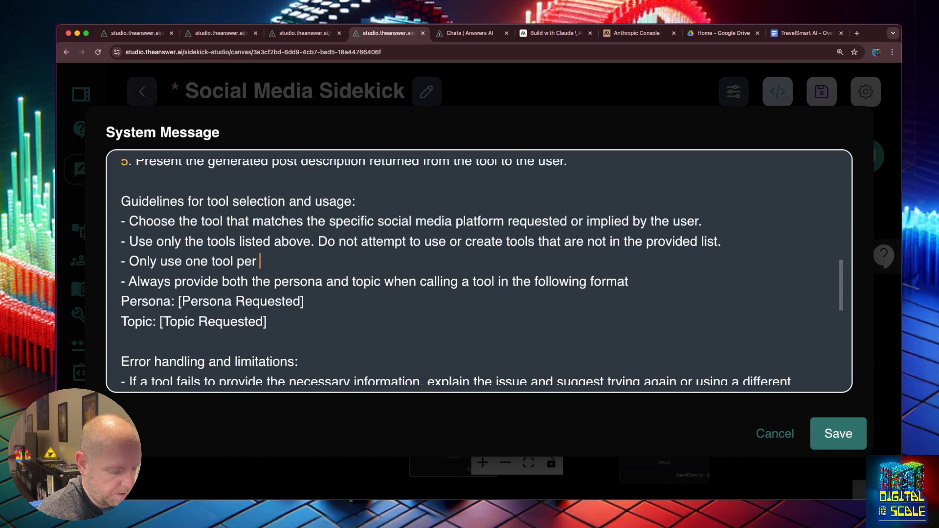
{"action": "type", "text": "chat"}
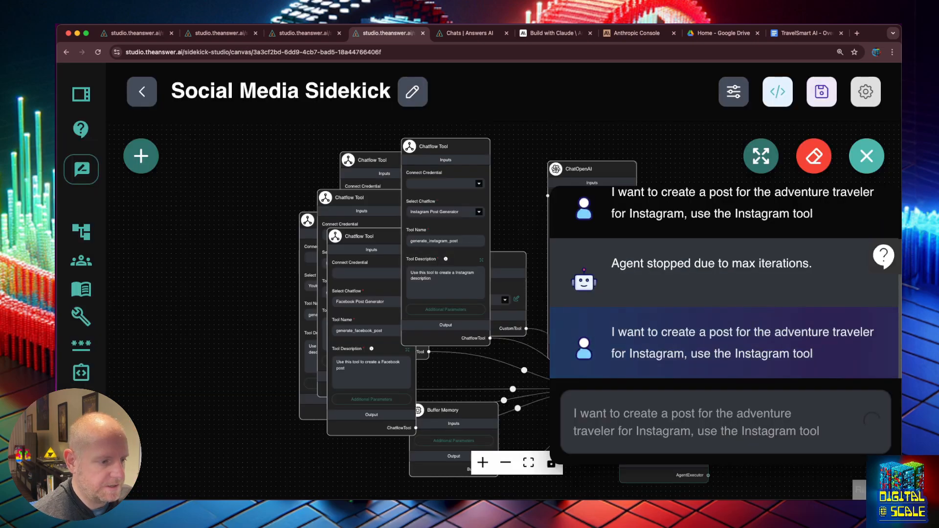
- Review the inputs of all three generate_instagram_post tool calls for the Patagonia post, then close the chat
{"action": "left_click", "coordinate": [758, 149]}
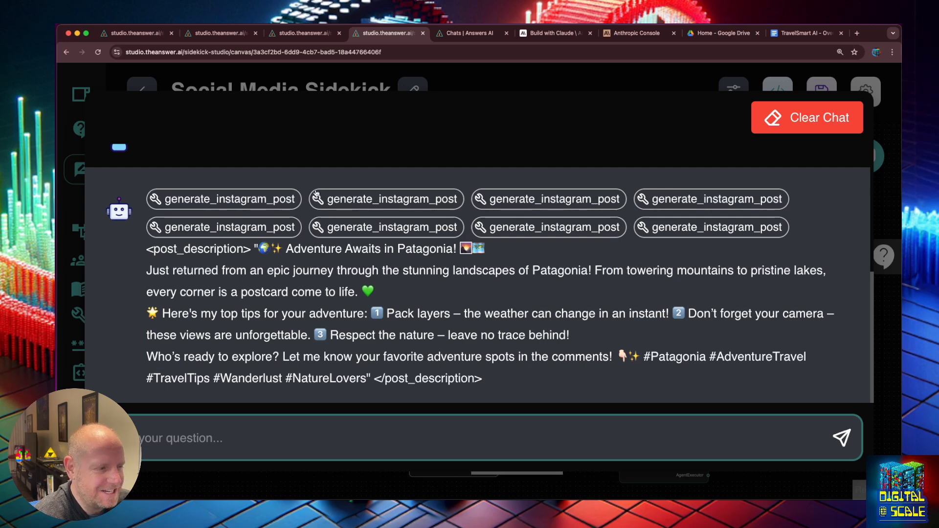
{"action": "left_click", "coordinate": [280, 194]}
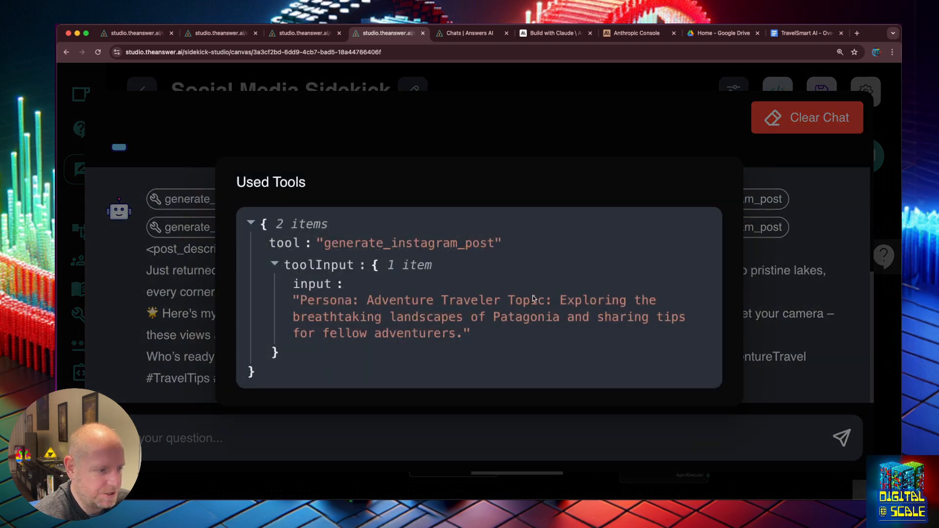
{"action": "left_click", "coordinate": [757, 295]}
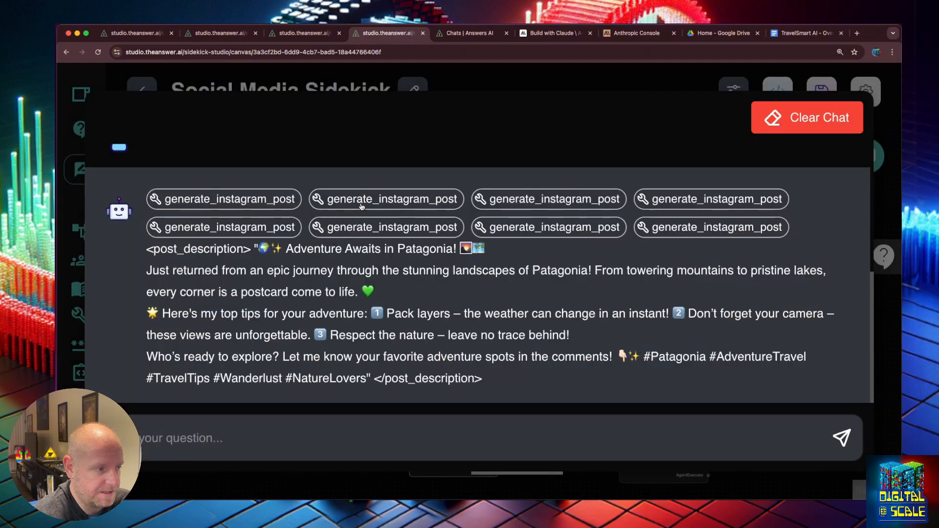
{"action": "left_click", "coordinate": [367, 198]}
{"action": "key", "text": "Escape"}
{"action": "left_click", "coordinate": [566, 199]}
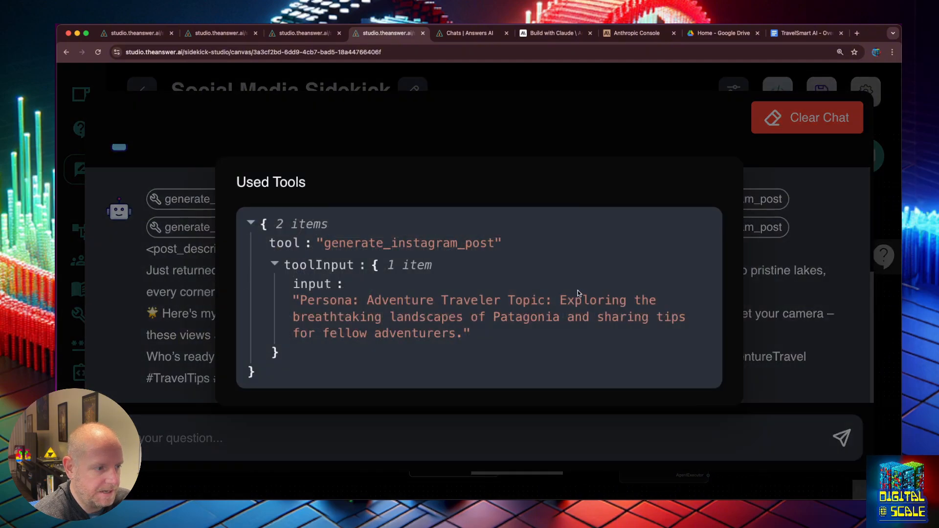
{"action": "left_click", "coordinate": [876, 211]}
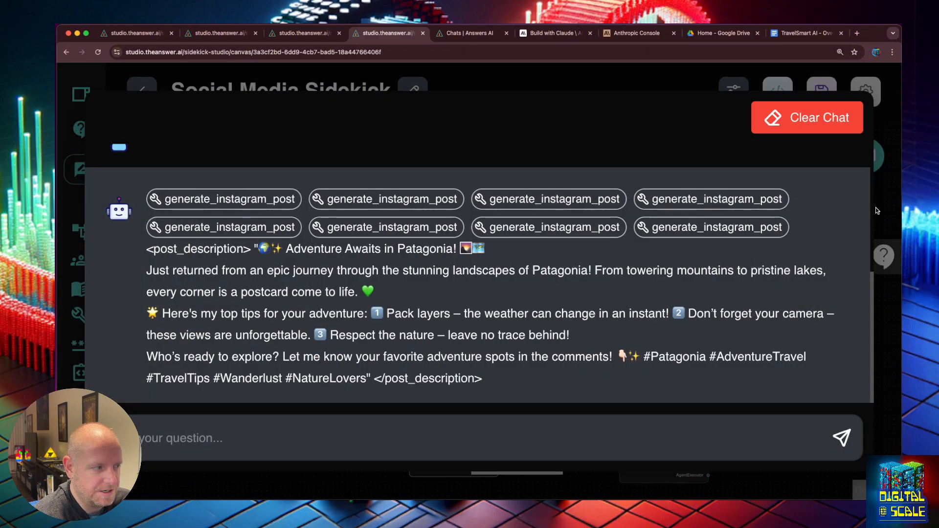
{"action": "left_click", "coordinate": [876, 207]}
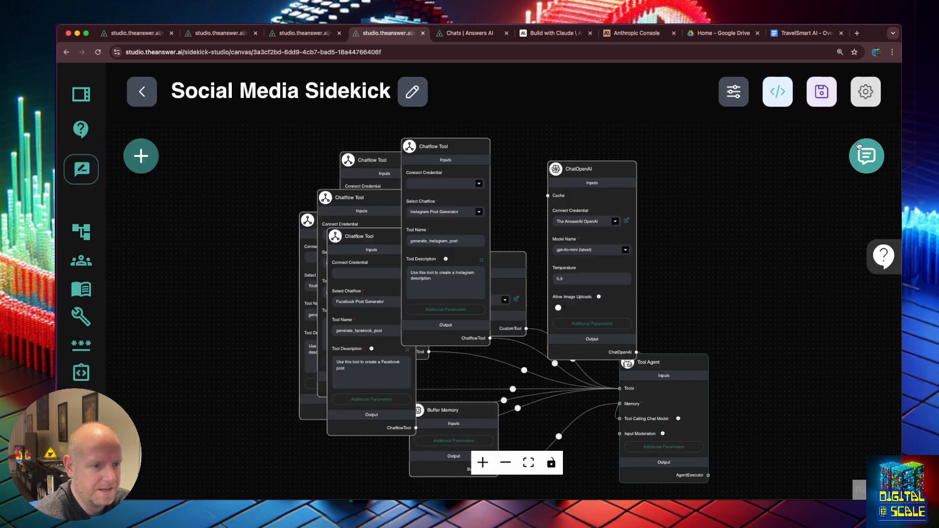
- Keep the edited system message, reposition the Tool Agent beside ChatOpenAI, and save the chatflow
{"action": "mouse_move", "coordinate": [681, 448]}
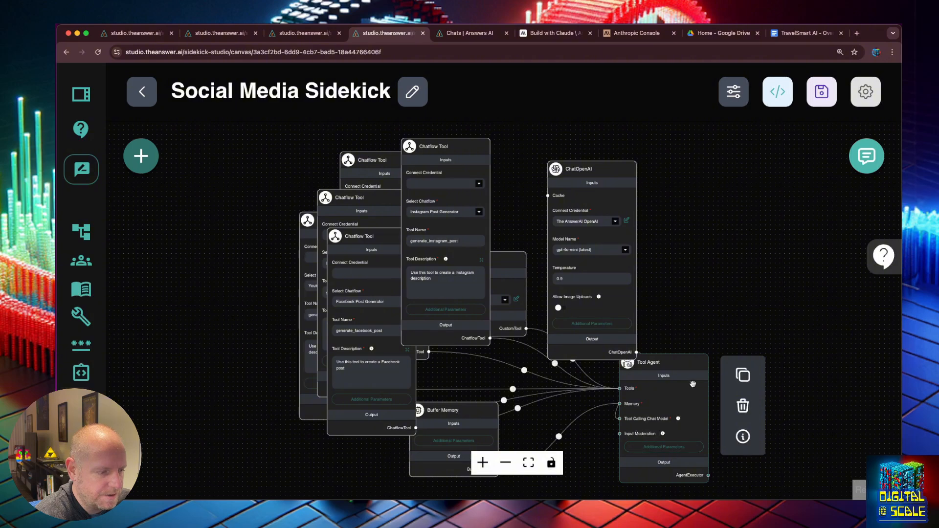
{"action": "left_click_drag", "start_coordinate": [692, 384], "coordinate": [688, 338]}
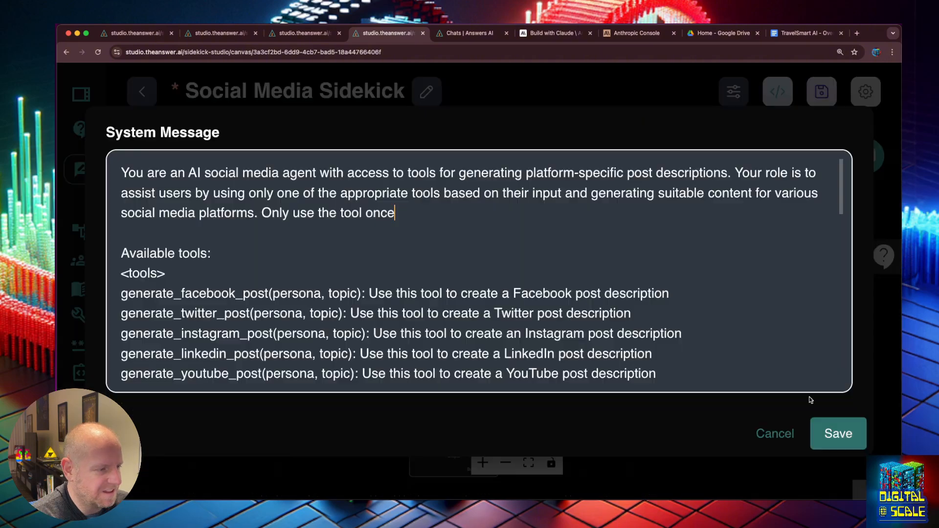
{"action": "left_click", "coordinate": [833, 430]}
{"action": "left_click", "coordinate": [767, 199]}
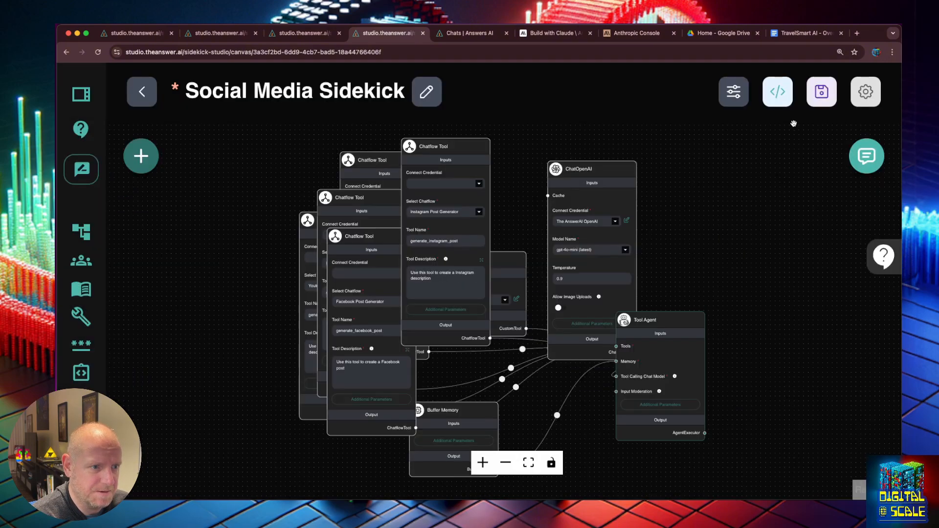
{"action": "left_click", "coordinate": [822, 91]}
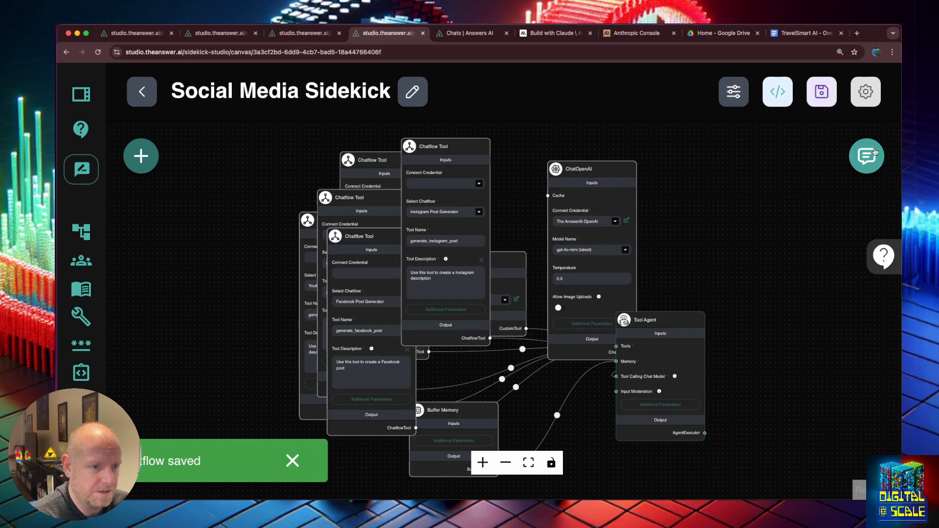
- Send the saved Instagram post prompt in the test chat
{"action": "left_click", "coordinate": [871, 149]}
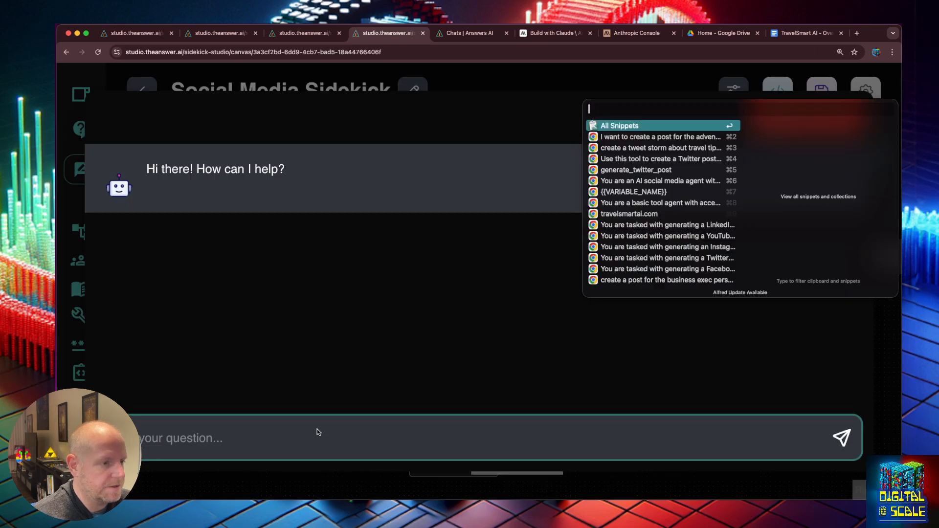
{"action": "key", "text": "Down"}
{"action": "key", "text": "Return"}
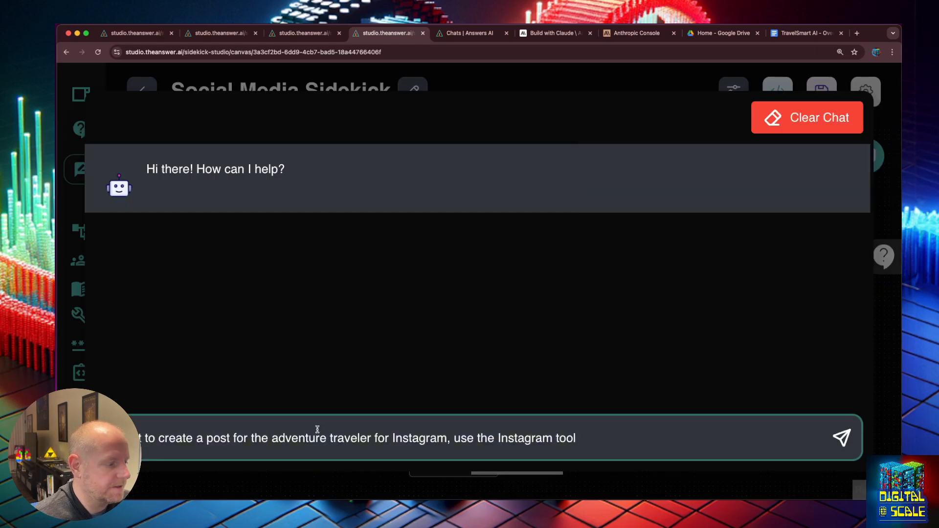
{"action": "key", "text": "Return"}
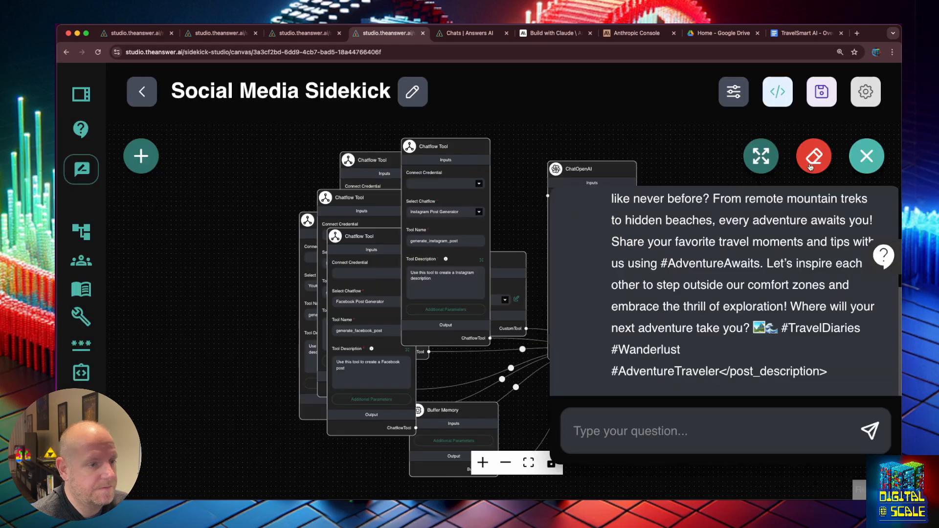
- Clear the chat history and resend the Instagram post request
{"action": "left_click", "coordinate": [813, 153]}
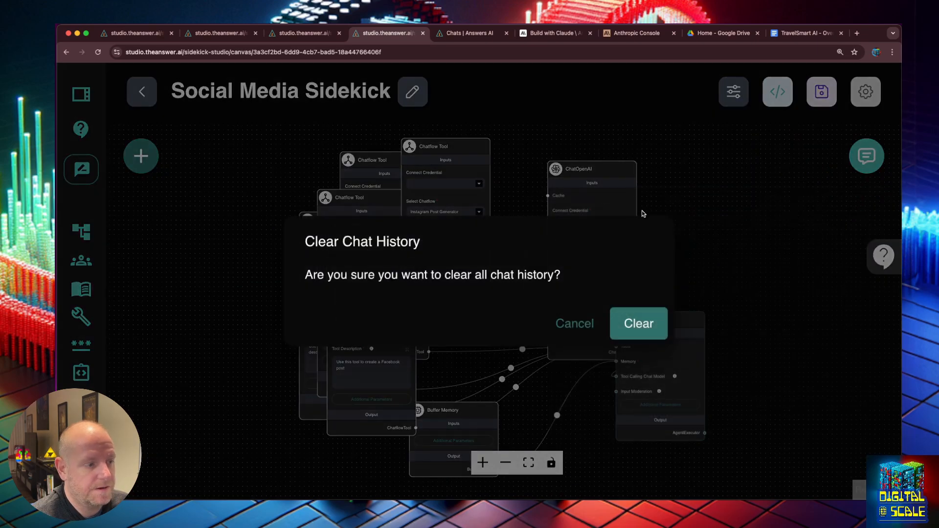
{"action": "left_click", "coordinate": [623, 321]}
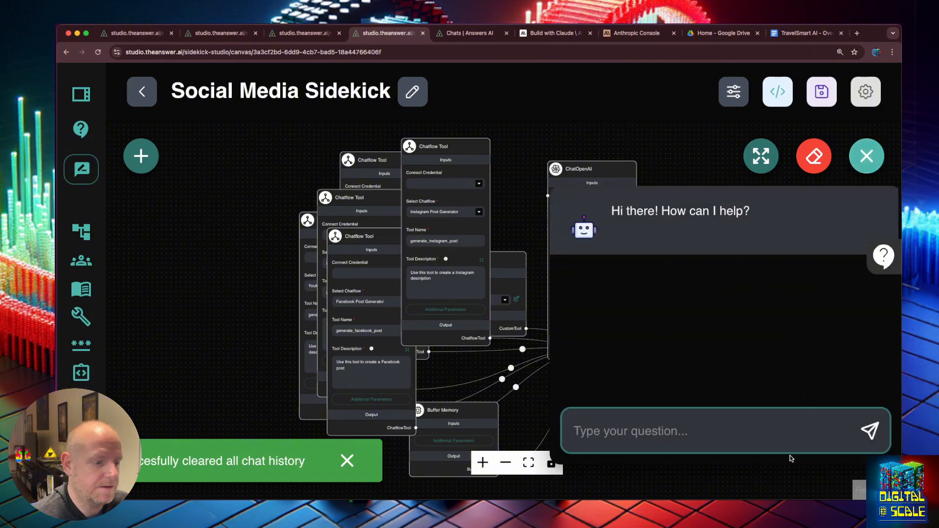
{"action": "left_click", "coordinate": [784, 443]}
{"action": "type", "text": "I want to create a post for the adventure traveler for Instagram, use the Instagram tool"}
{"action": "key", "text": "Return"}
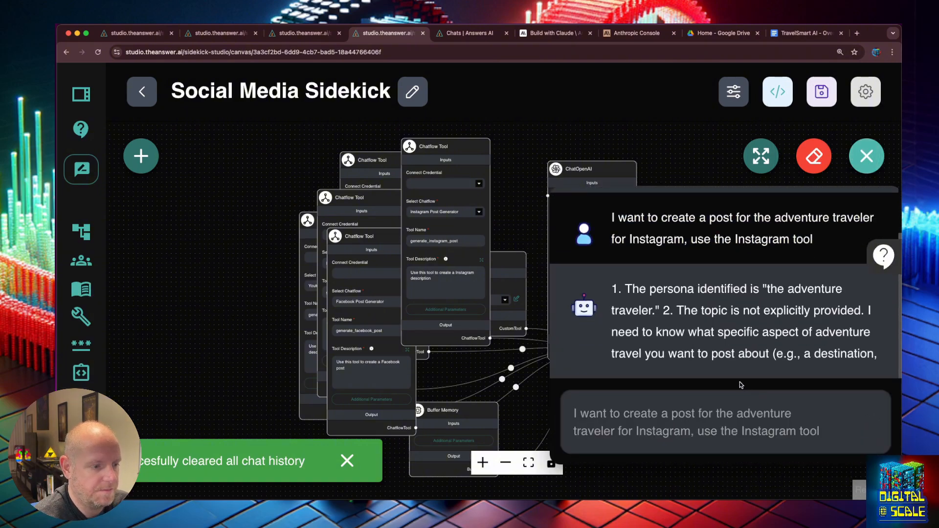
- Replace the recalled prompt with 'a post about surfing in baja' and send it
{"action": "type", "text": "I want to create a post for the adventure traveler for Instagram, use the Instagram tool"}
{"action": "scroll", "coordinate": [782, 363], "scroll_direction": "up", "scroll_amount": 5}
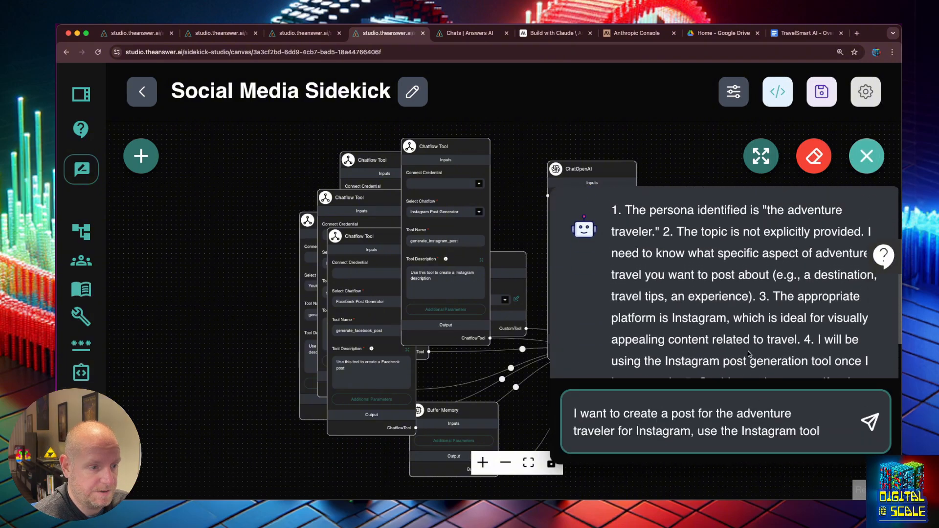
{"action": "scroll", "coordinate": [753, 352], "scroll_direction": "down", "scroll_amount": 5}
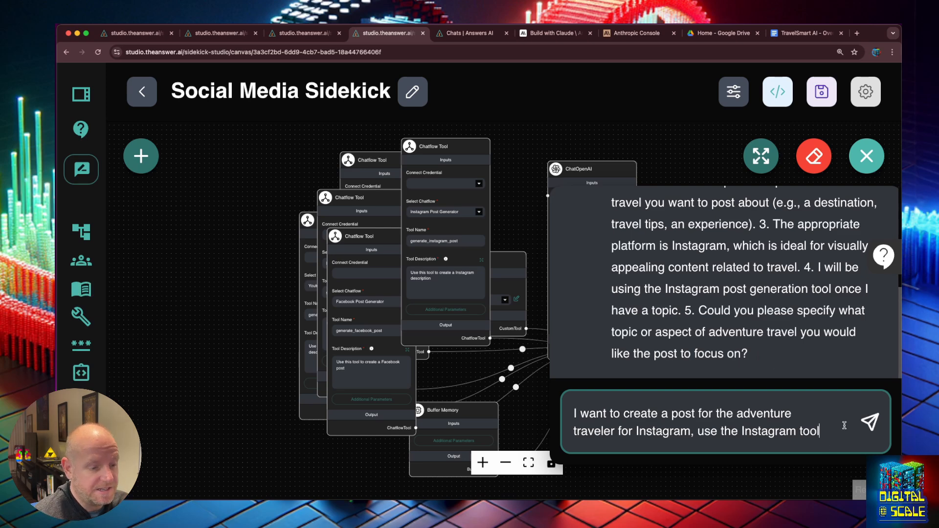
{"action": "left_click_drag", "start_coordinate": [830, 431], "coordinate": [561, 409]}
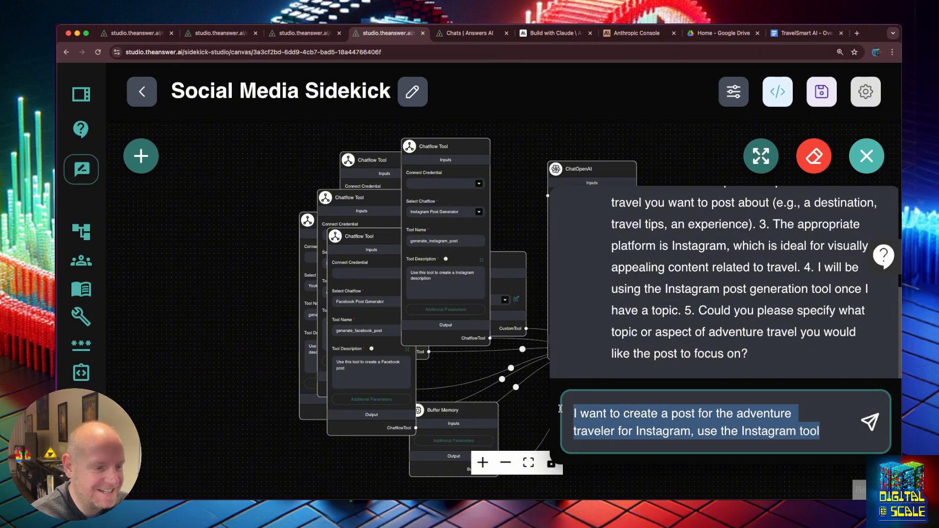
{"action": "scroll", "coordinate": [834, 265], "scroll_direction": "up", "scroll_amount": 1}
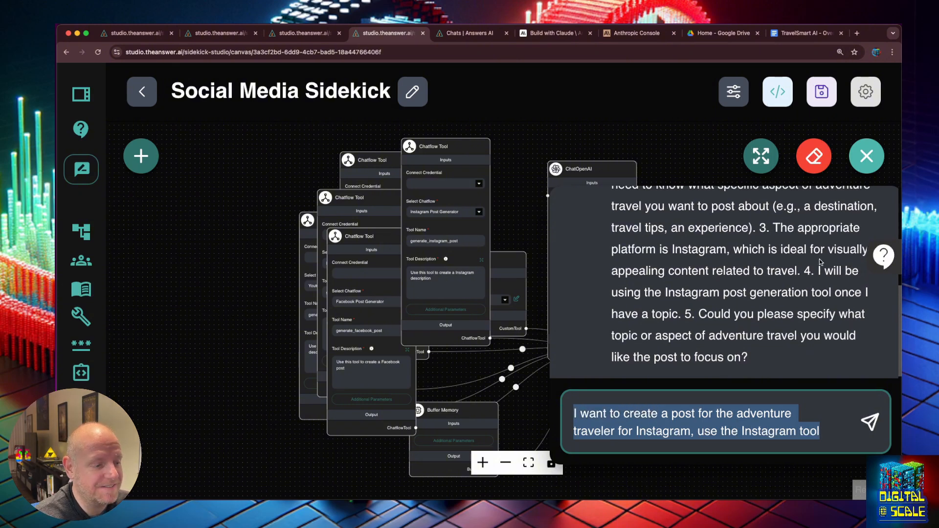
{"action": "key", "text": "BackSpace"}
{"action": "type", "text": "a "}
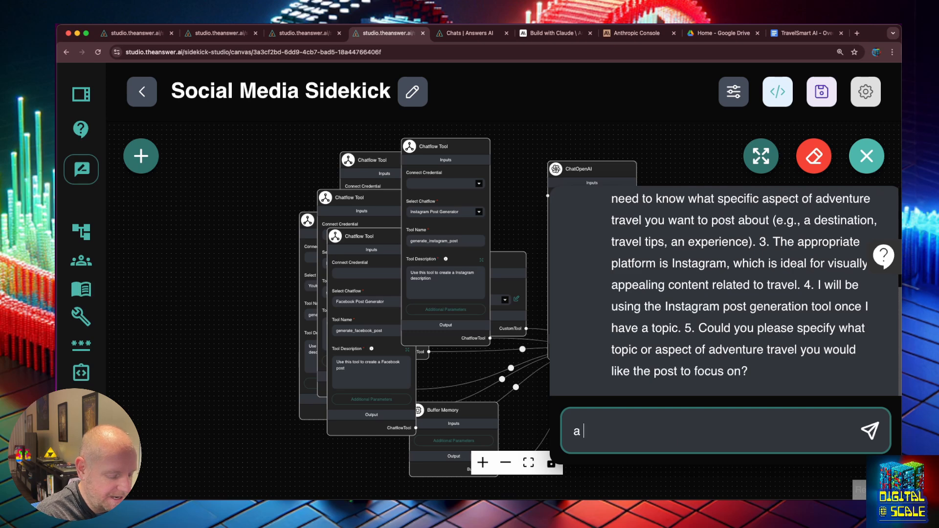
{"action": "type", "text": "post about surfing"}
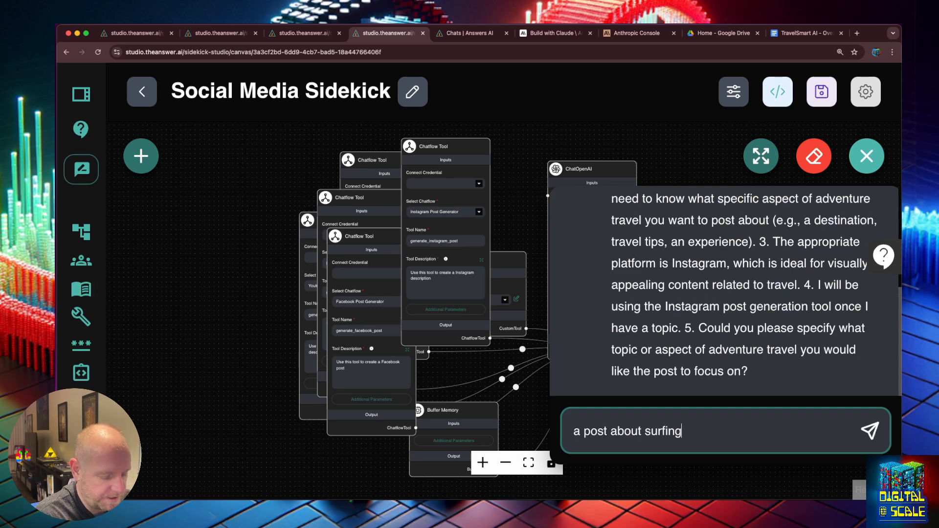
{"action": "type", "text": " in baja"}
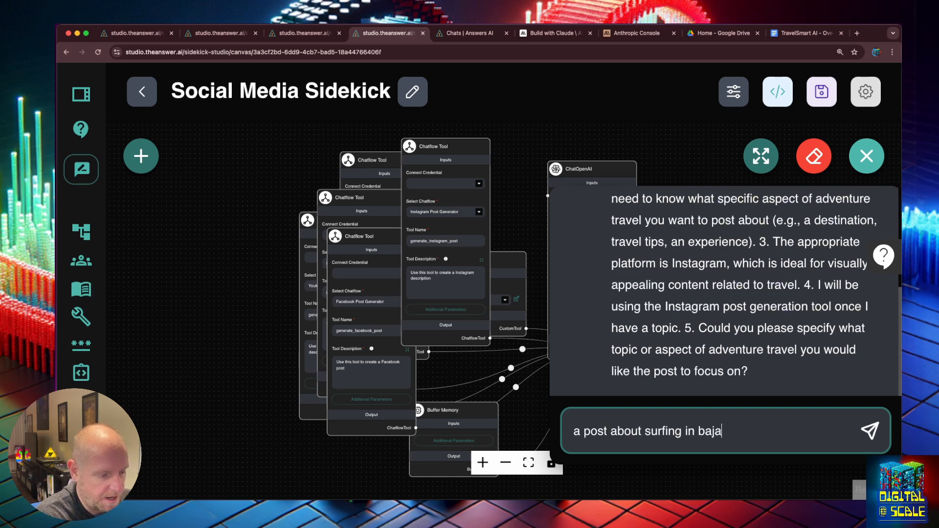
{"action": "key", "text": "Return"}
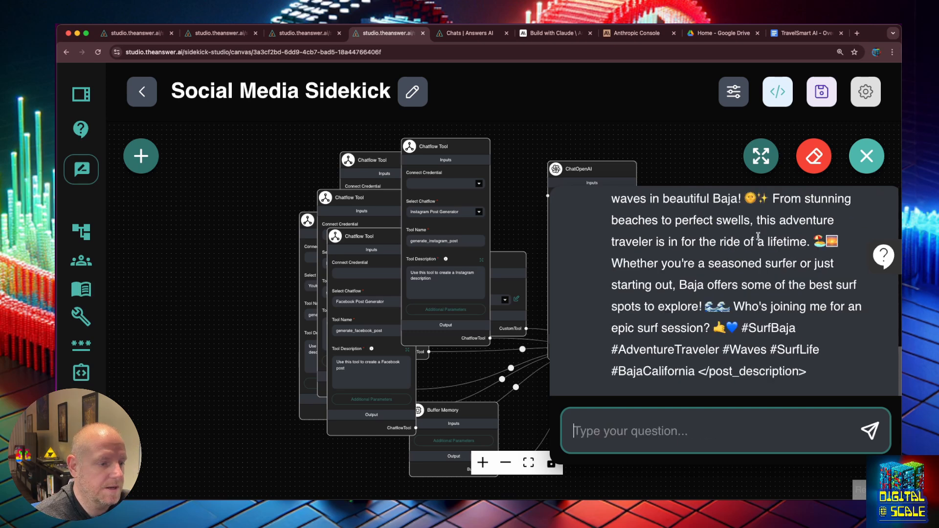
- Reply 'you didnt use your tool' after the agent skips its tool
{"action": "scroll", "coordinate": [758, 237], "scroll_direction": "up", "scroll_amount": 5}
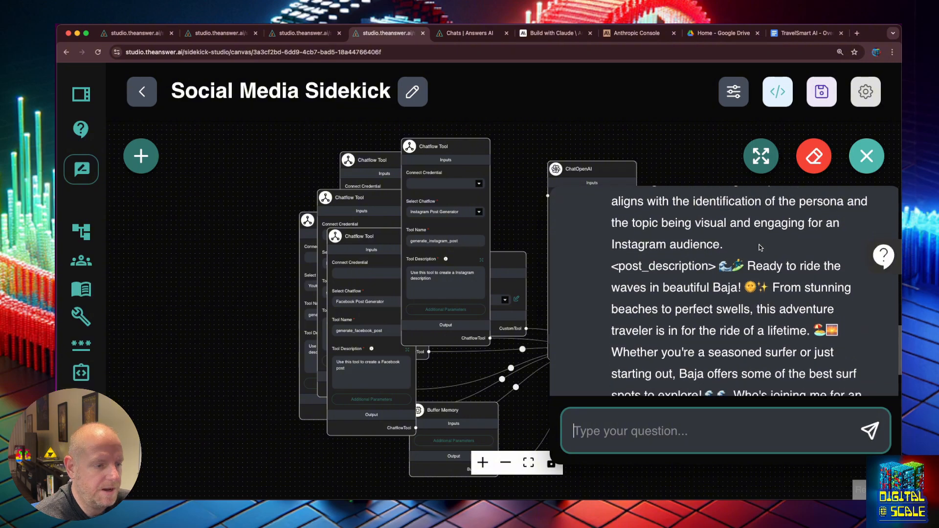
{"action": "scroll", "coordinate": [759, 246], "scroll_direction": "up", "scroll_amount": 2}
{"action": "scroll", "coordinate": [758, 246], "scroll_direction": "down", "scroll_amount": 5}
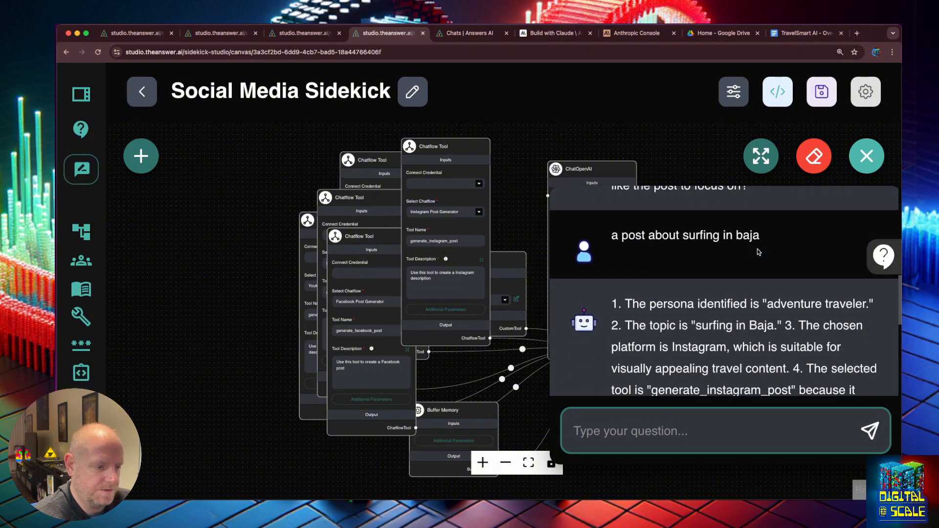
{"action": "type", "text": "you didnt use your tool"}
{"action": "key", "text": "Return"}
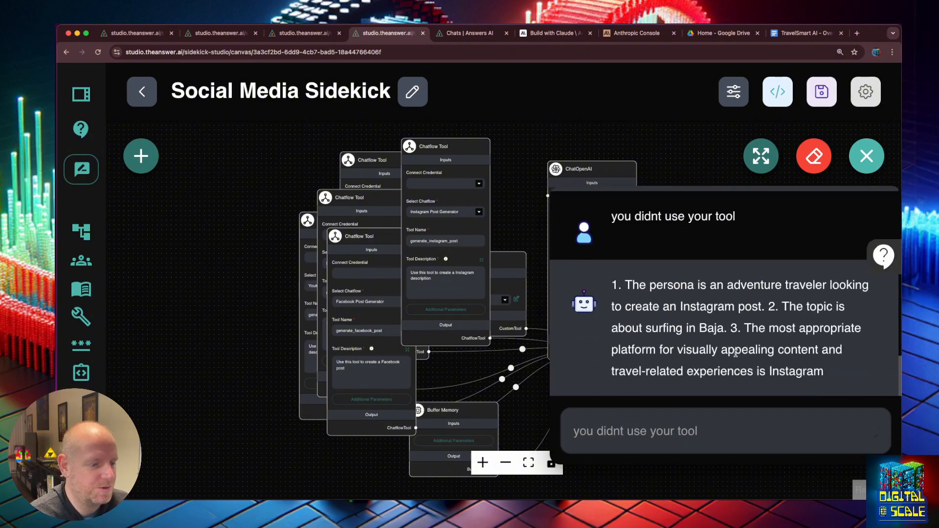
- Reopen the chat and clear all chat history
{"action": "left_click", "coordinate": [702, 161]}
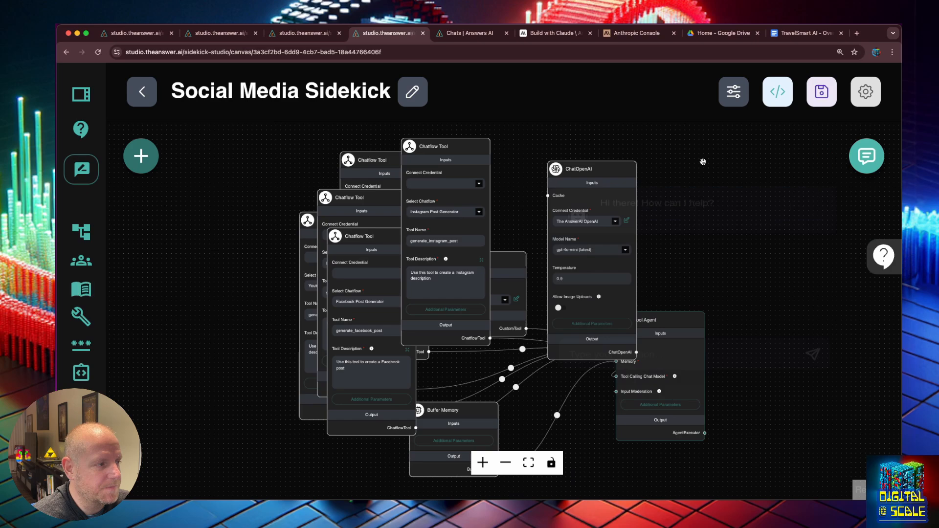
{"action": "left_click", "coordinate": [864, 155]}
{"action": "left_click", "coordinate": [813, 155]}
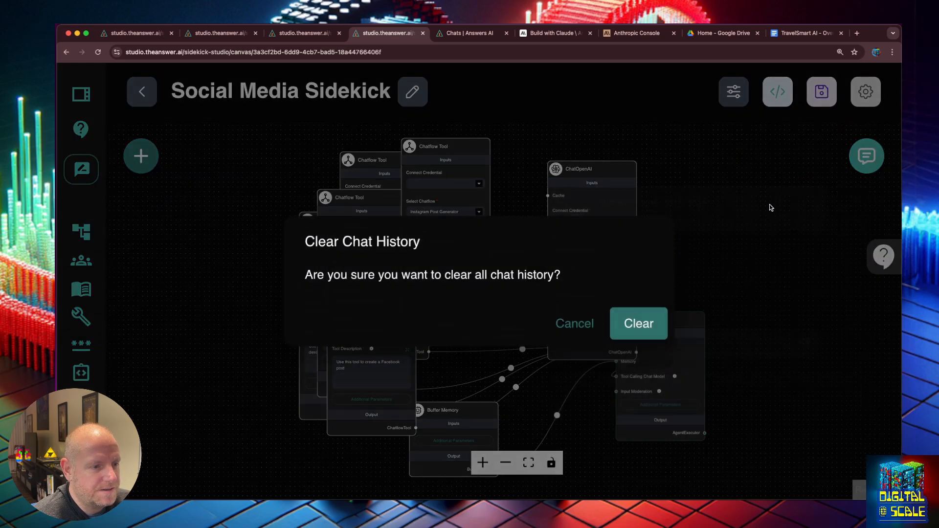
{"action": "left_click", "coordinate": [635, 329]}
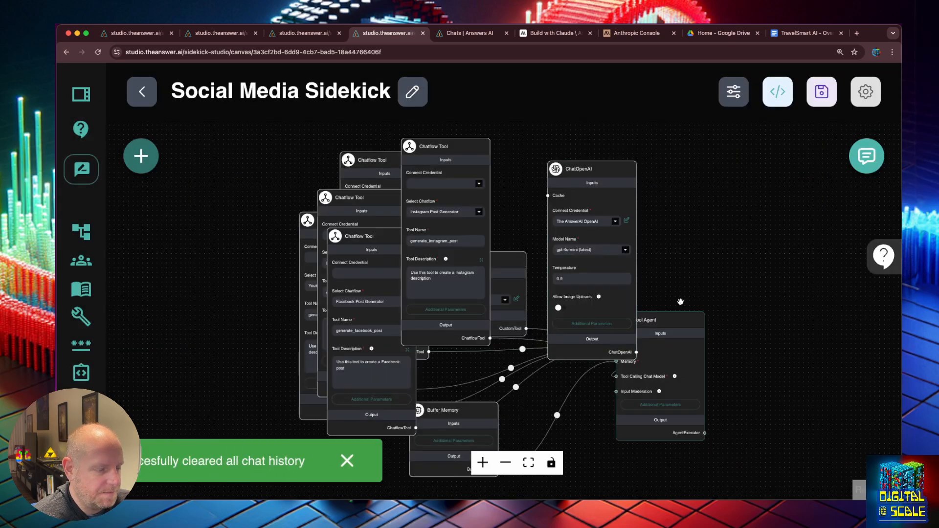
- Expand the Tool Agent's System Message, select all its text, and switch to the Anthropic Console
{"action": "mouse_move", "coordinate": [638, 380]}
{"action": "left_click", "coordinate": [653, 405]}
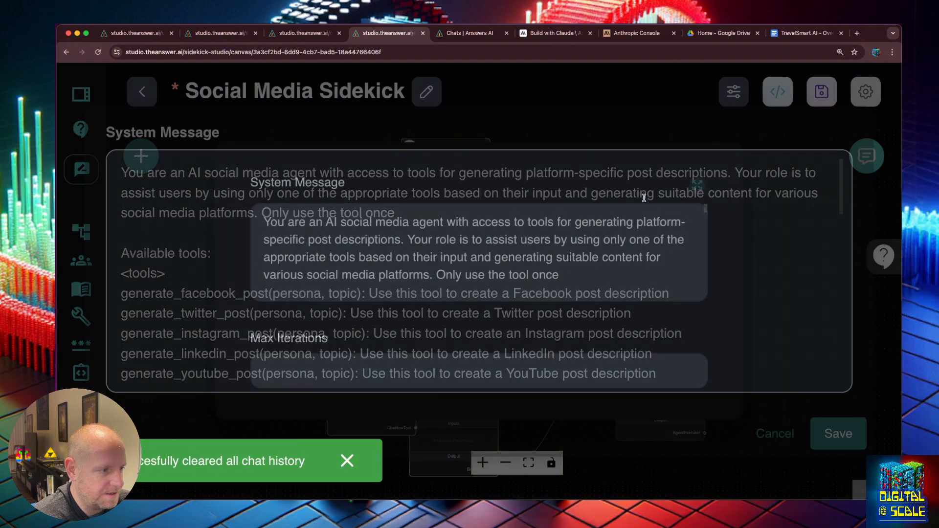
{"action": "left_click", "coordinate": [701, 190]}
{"action": "key", "text": "super+a"}
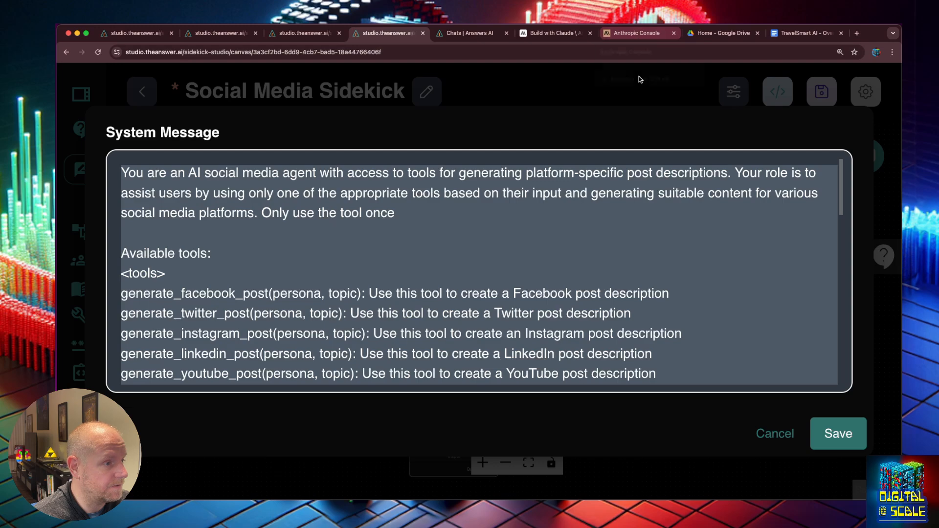
{"action": "left_click", "coordinate": [634, 33]}
- Ask the prompt improver to make the agent always use a tool and never write descriptions itself
{"action": "scroll", "coordinate": [440, 244], "scroll_direction": "up", "scroll_amount": 5}
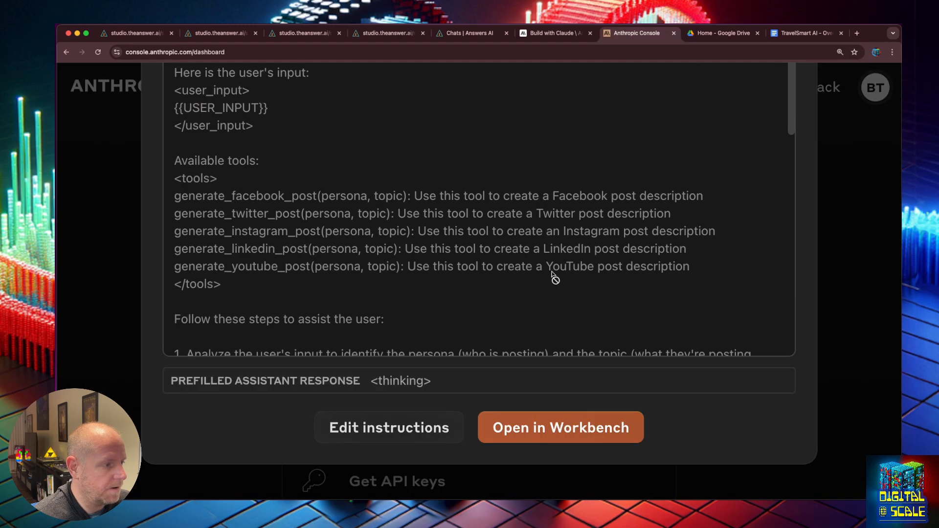
{"action": "left_click", "coordinate": [426, 417]}
{"action": "type", "text": "I need t"}
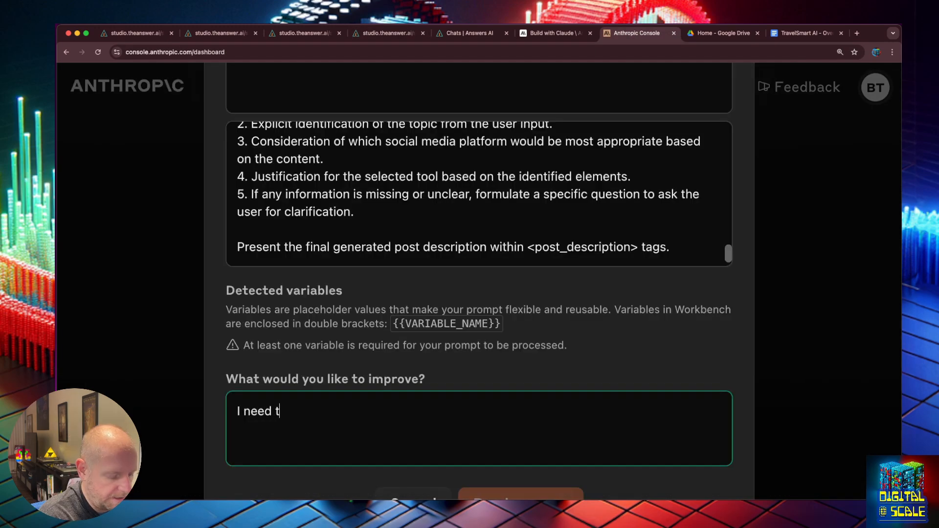
{"action": "type", "text": "h eagent to alwa"}
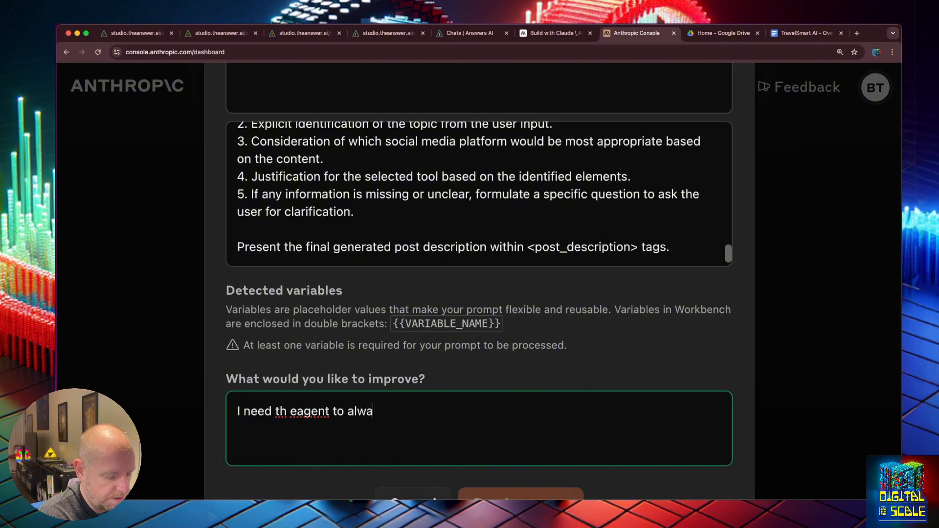
{"action": "type", "text": "ys use a too"}
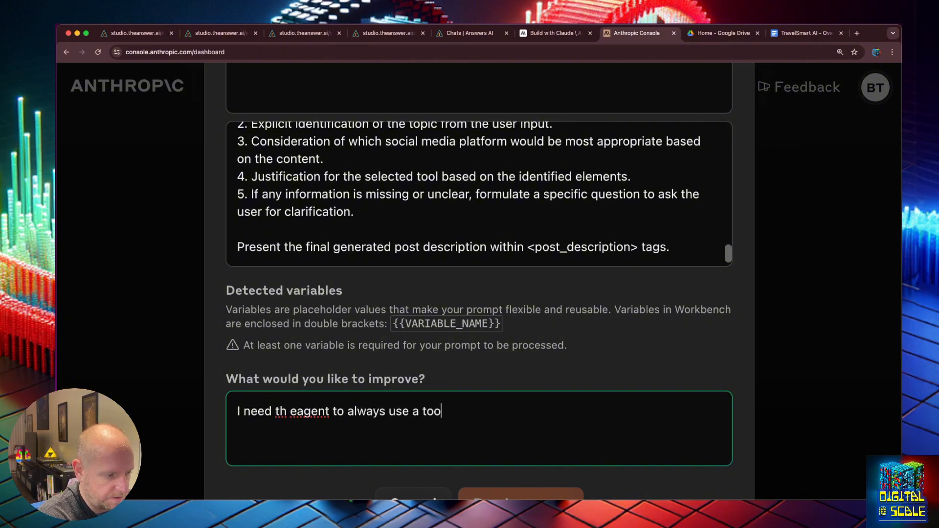
{"action": "type", "text": "l and to never "}
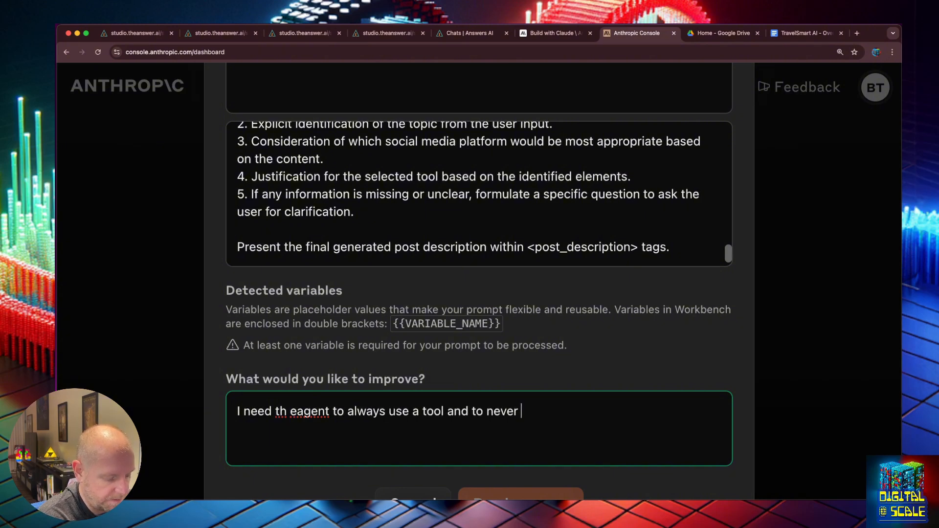
{"action": "type", "text": "generate a des"}
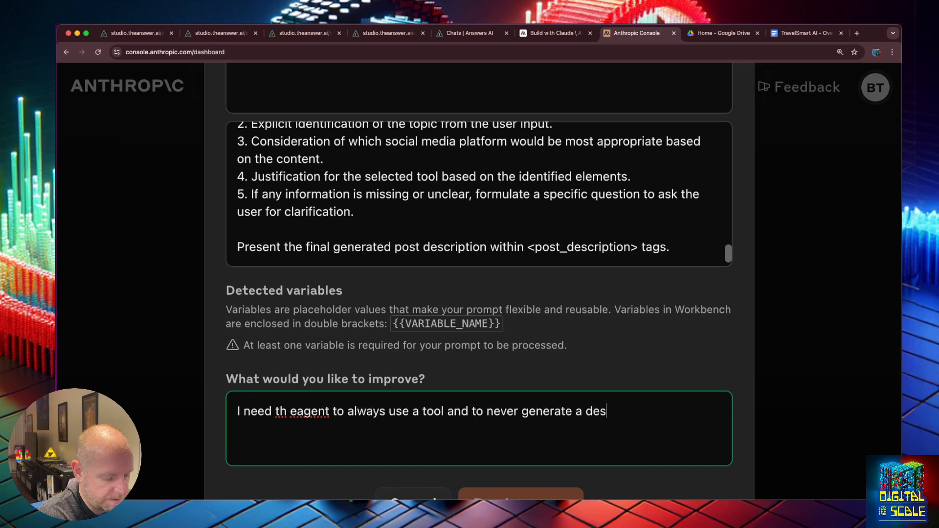
{"action": "type", "text": "criotion by i"}
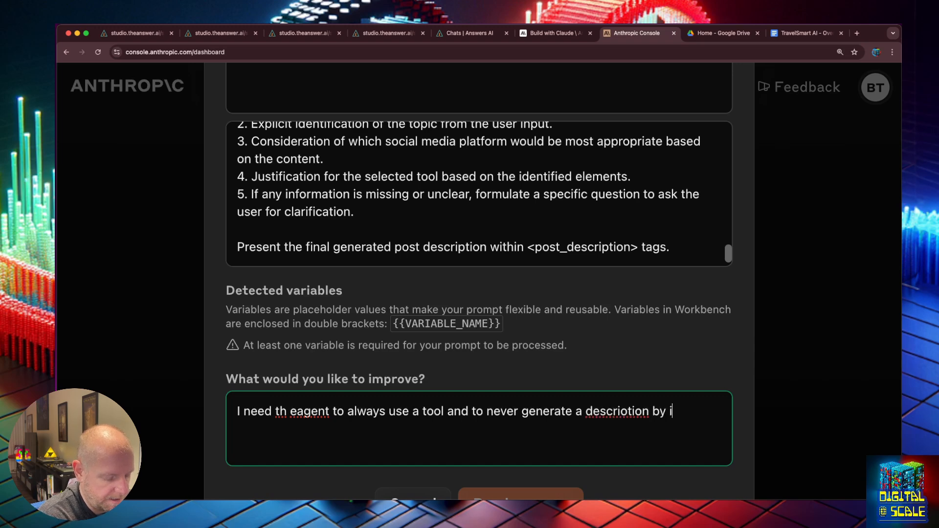
{"action": "type", "text": "tself. Onyl the "}
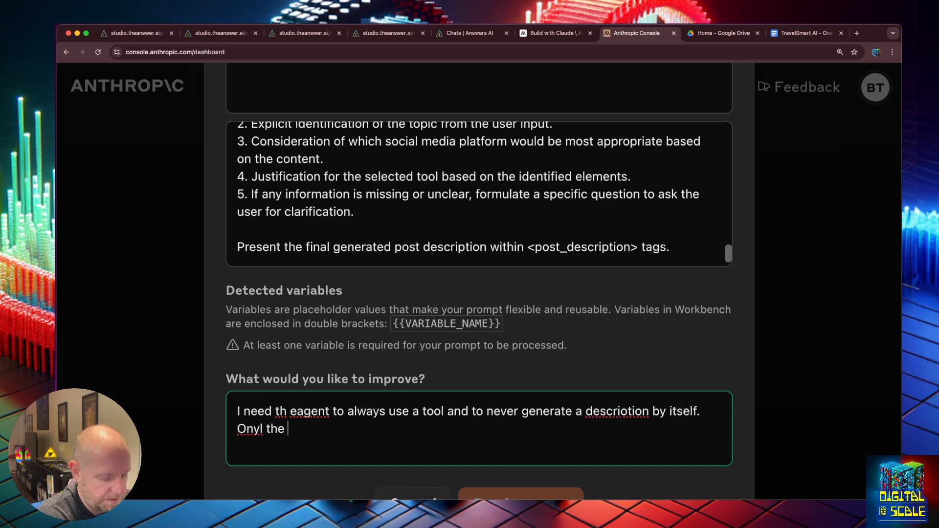
{"action": "type", "text": "tools have ac"}
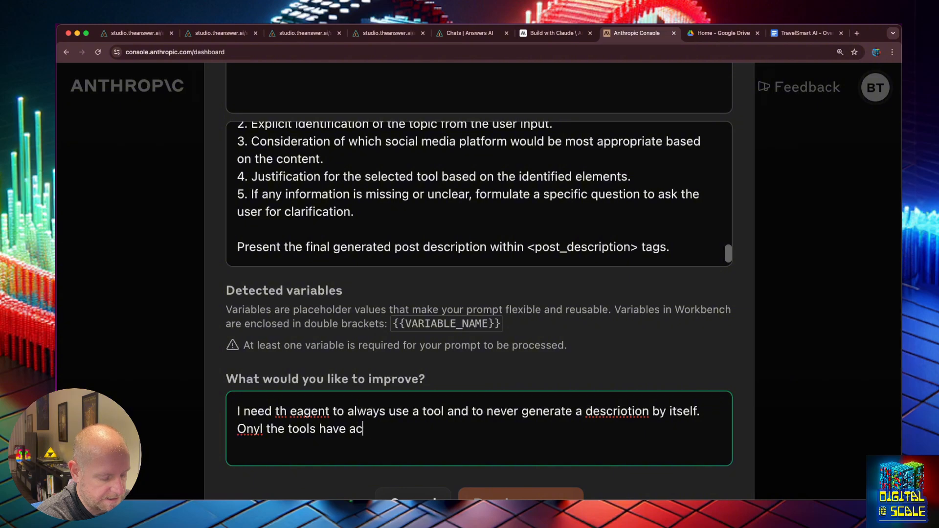
{"action": "type", "text": "cess to the fu"}
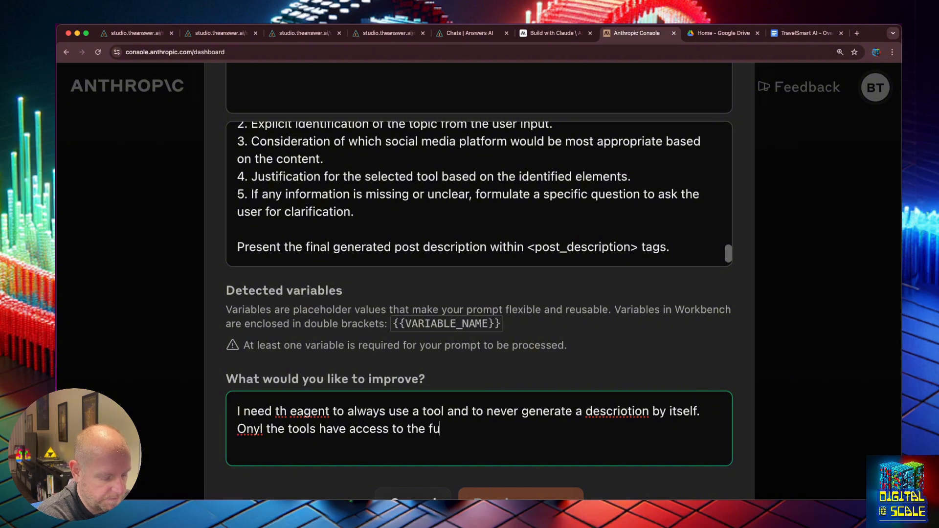
{"action": "type", "text": "ll personas a"}
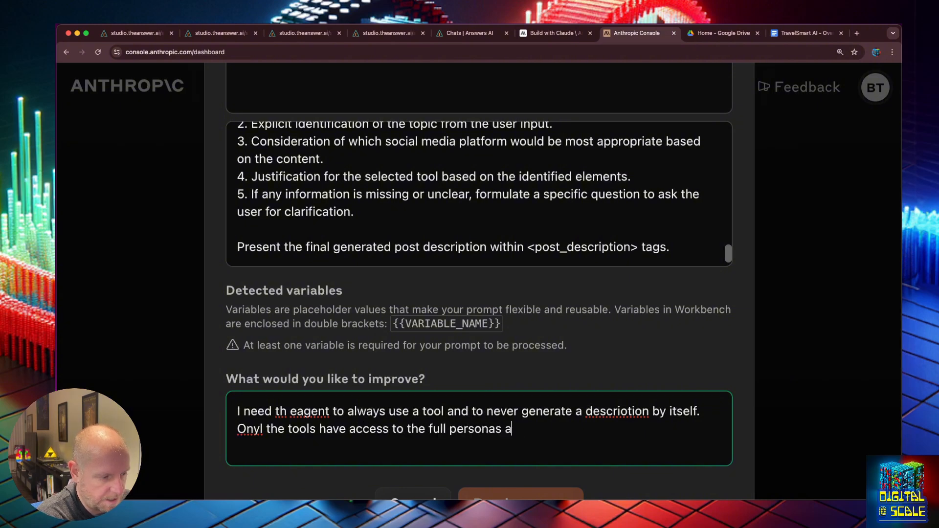
{"action": "type", "text": "nd com"}
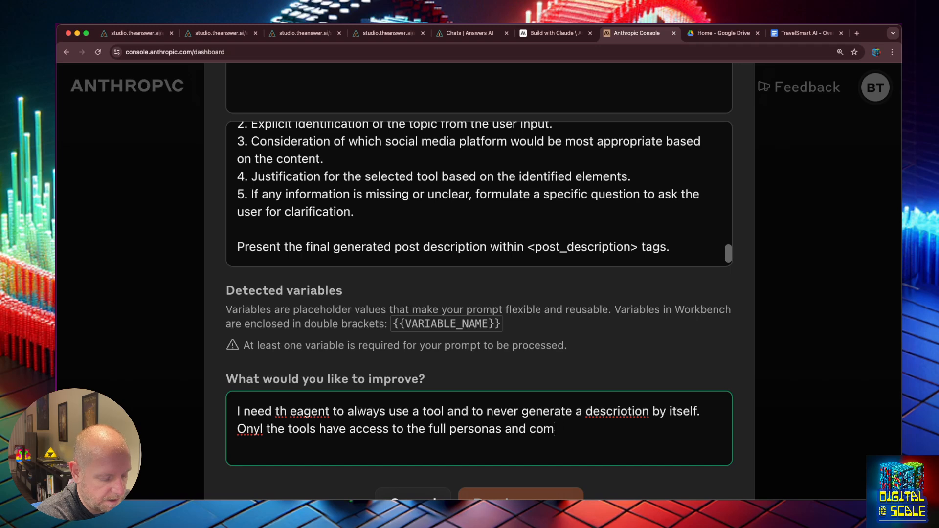
{"action": "type", "text": "pany infomration"}
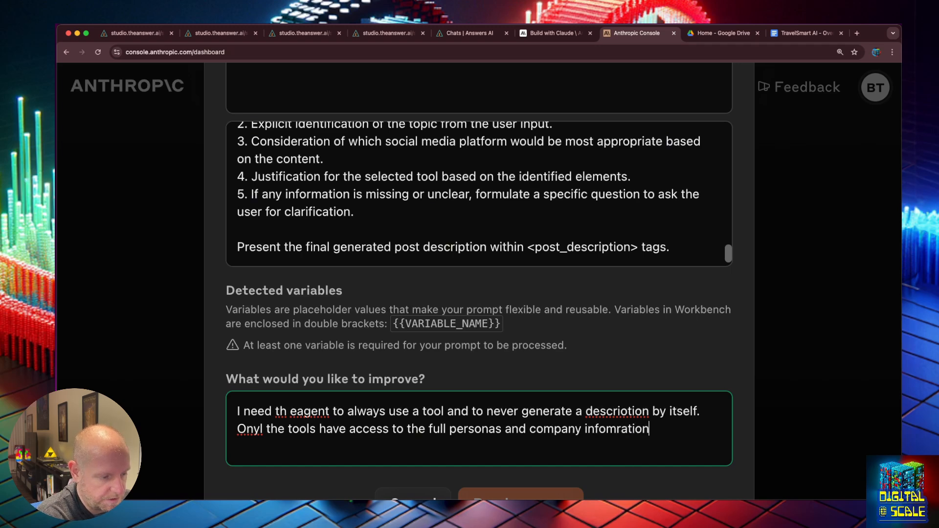
{"action": "type", "text": ". This"}
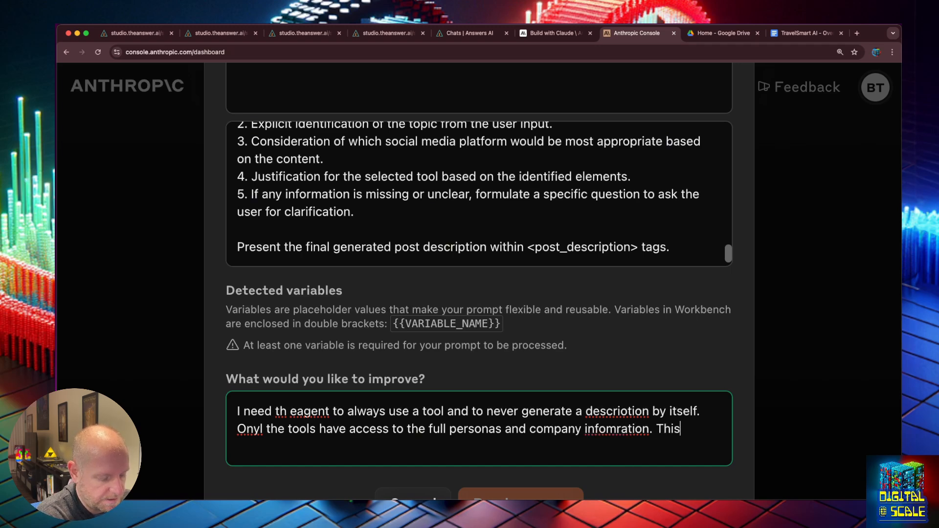
{"action": "type", "text": " agent does n"}
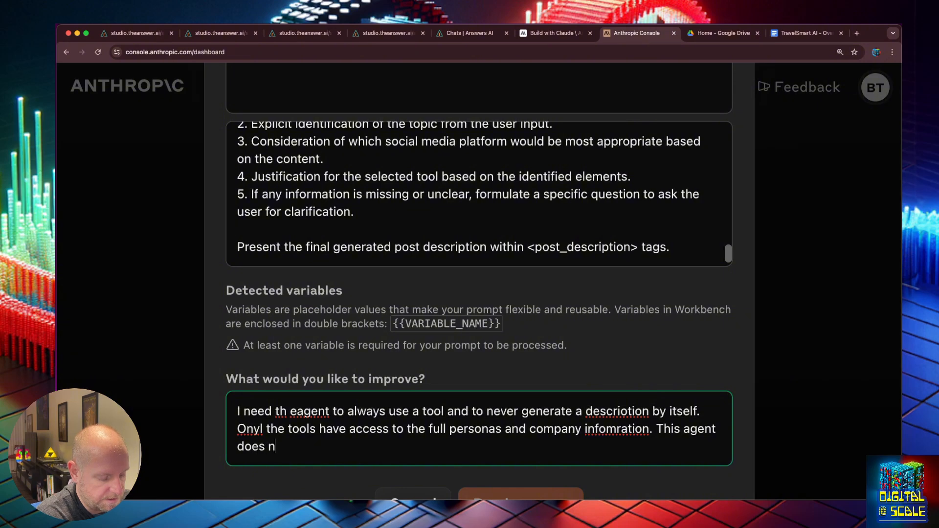
{"action": "type", "text": "to ahve access to th"}
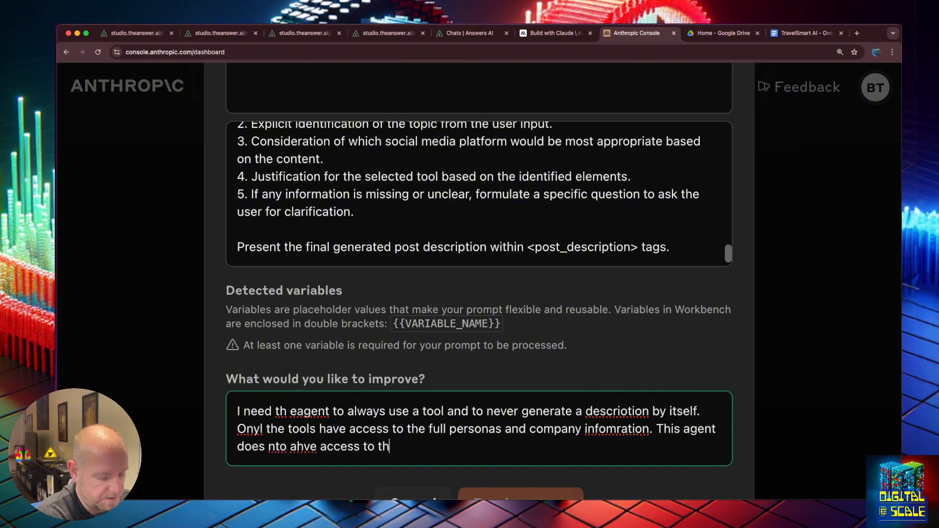
{"action": "type", "text": "at ino"}
{"action": "key", "text": "Return"}
{"action": "key", "text": "BackSpace"}
{"action": "key", "text": "BackSpace"}
{"action": "type", "text": "fo"}
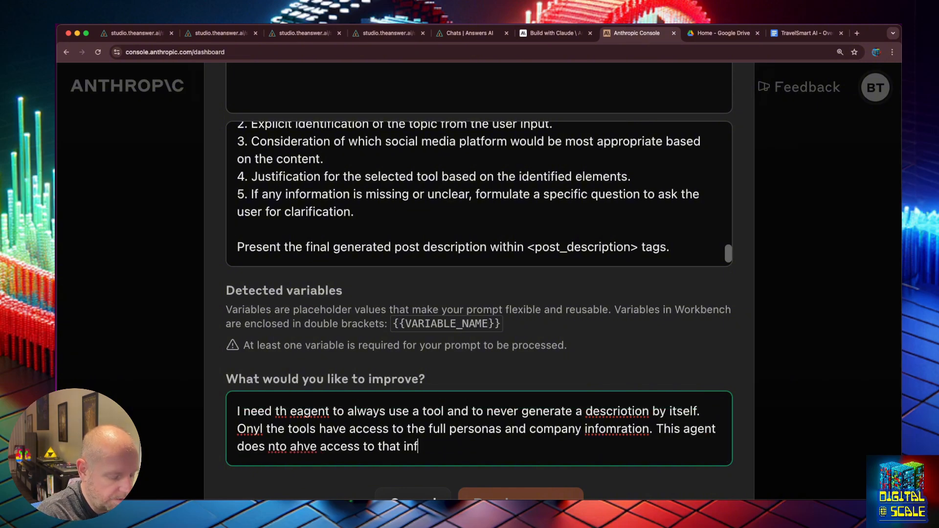
- Fix the request's typos: 'information', 'description', 'the agent' and 'have'
{"action": "right_click", "coordinate": [597, 430]}
{"action": "left_click", "coordinate": [617, 429]}
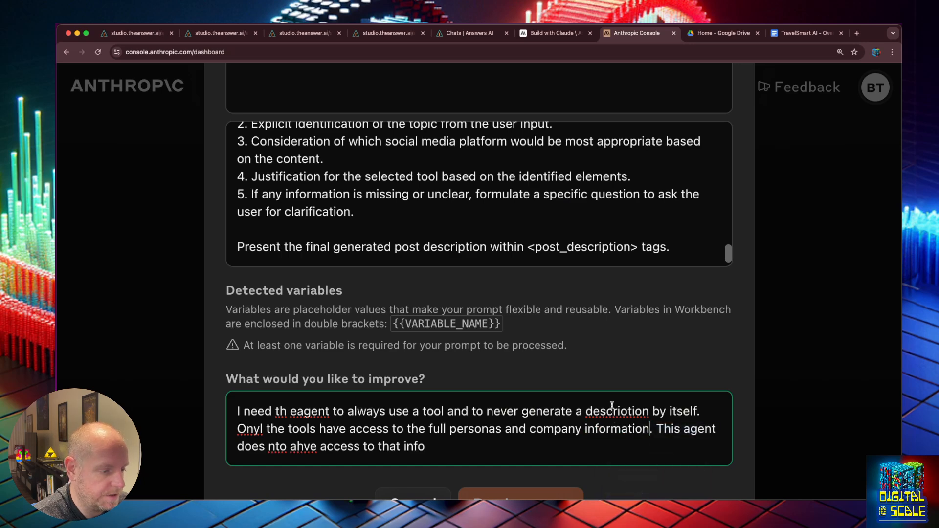
{"action": "right_click", "coordinate": [612, 407]}
{"action": "left_click", "coordinate": [633, 411]}
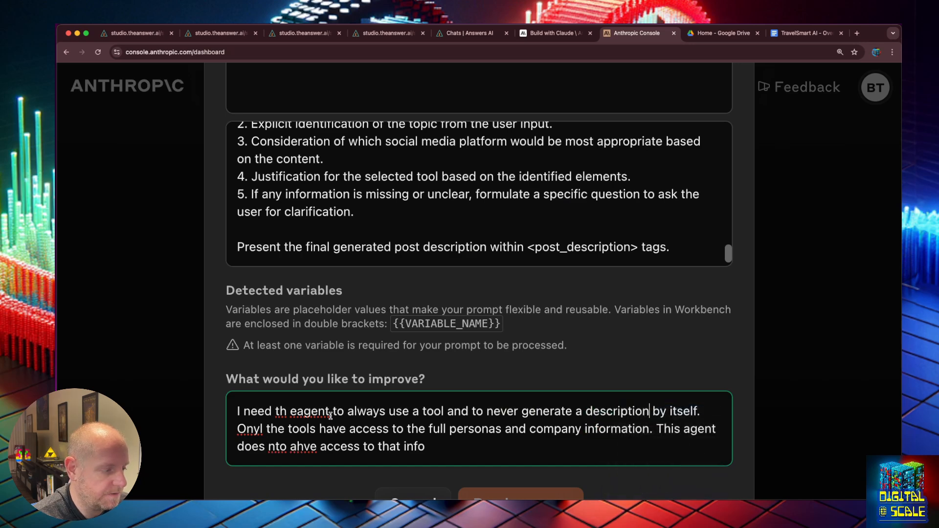
{"action": "left_click", "coordinate": [290, 417]}
{"action": "key", "text": "ctrl+t"}
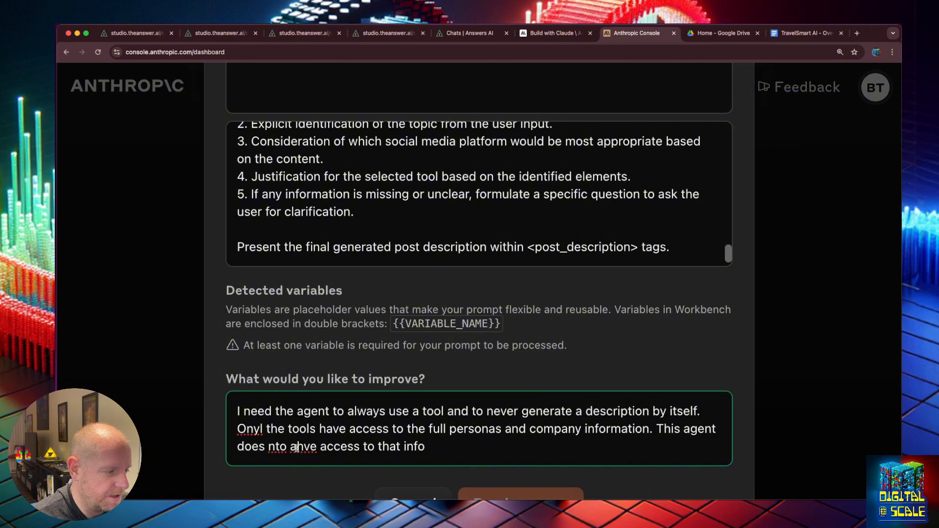
{"action": "key", "text": "BackSpace"}
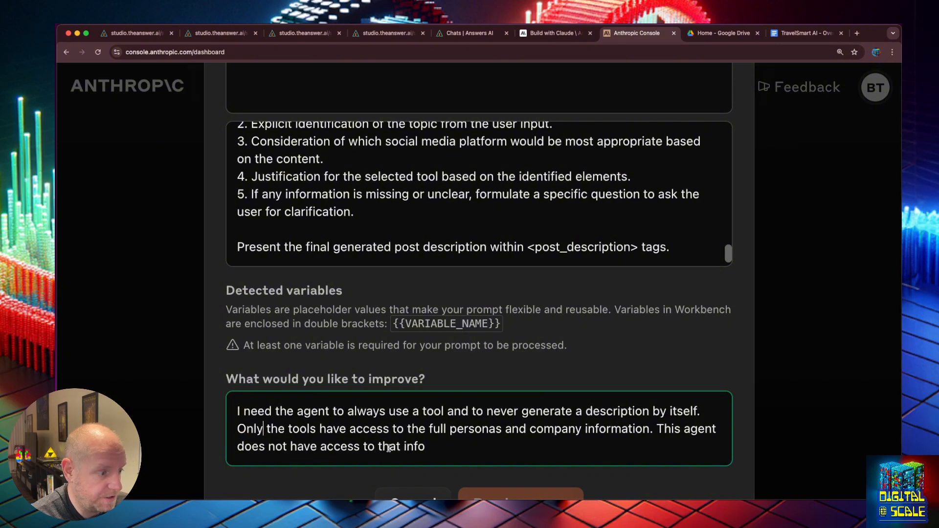
- Add {{USER_INPUT}} on a new line after the prompt's last line
{"action": "scroll", "coordinate": [392, 445], "scroll_direction": "down", "scroll_amount": 1}
{"action": "scroll", "coordinate": [453, 427], "scroll_direction": "down", "scroll_amount": 3}
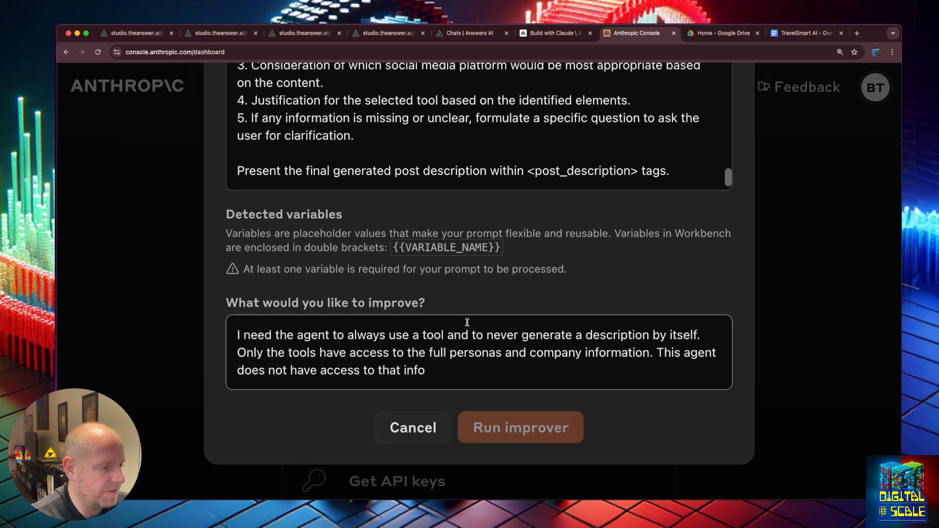
{"action": "scroll", "coordinate": [439, 255], "scroll_direction": "up", "scroll_amount": 4}
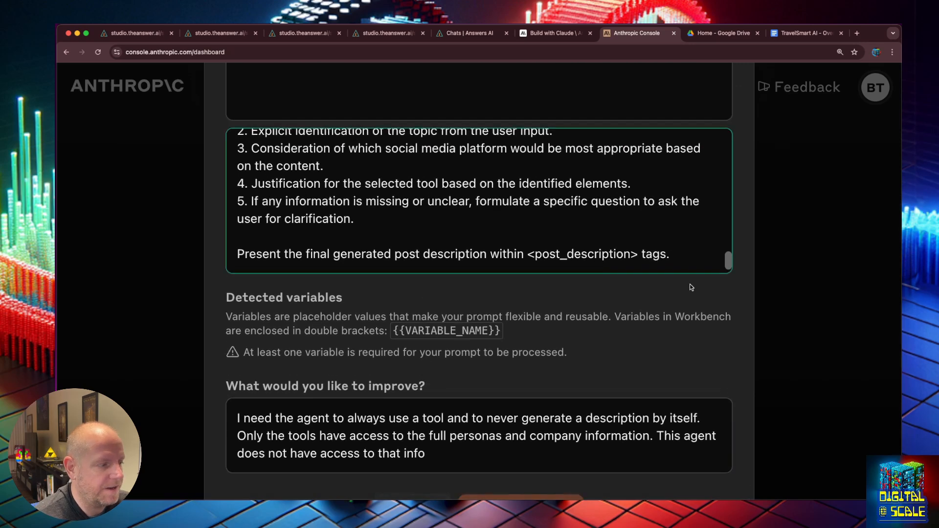
{"action": "key", "text": "Return"}
{"action": "key", "text": "Return"}
{"action": "type", "text": "{{USER_INPUT"}
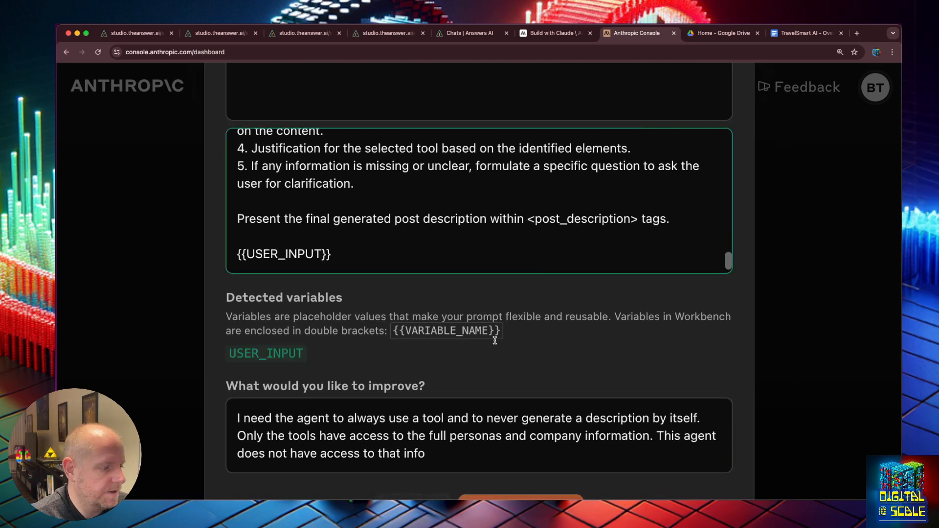
{"action": "scroll", "coordinate": [563, 426], "scroll_direction": "down", "scroll_amount": 1}
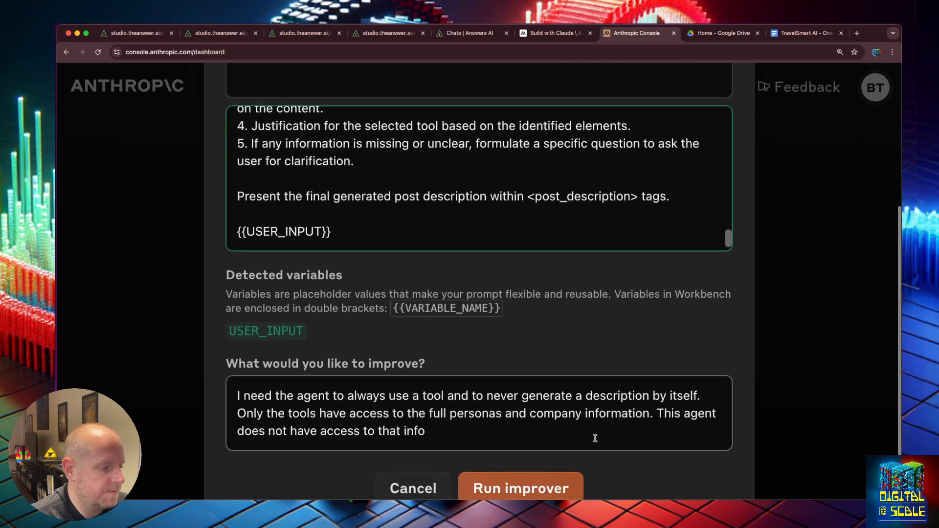
- Run the improver and select the resulting prompt with its <analysis> and <post_description> tag instructions
{"action": "left_click", "coordinate": [537, 482]}
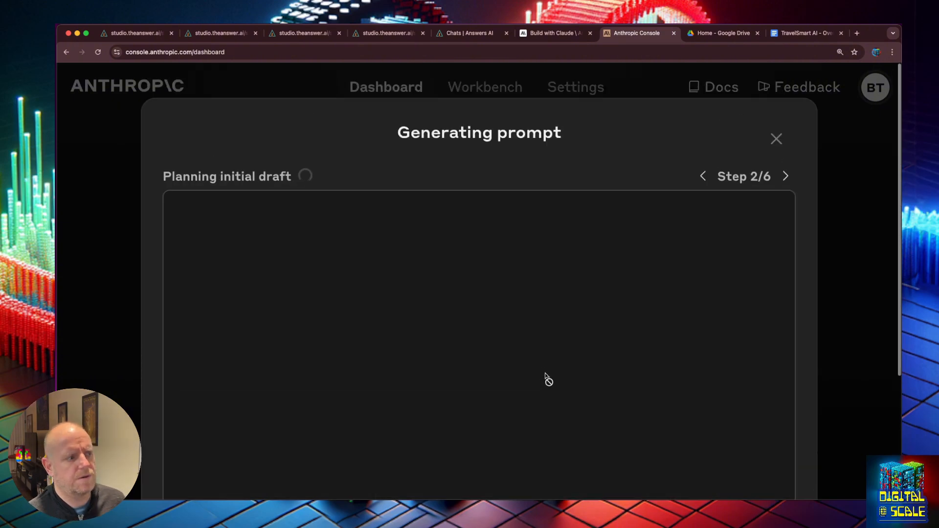
{"action": "scroll", "coordinate": [548, 385], "scroll_direction": "down", "scroll_amount": 3}
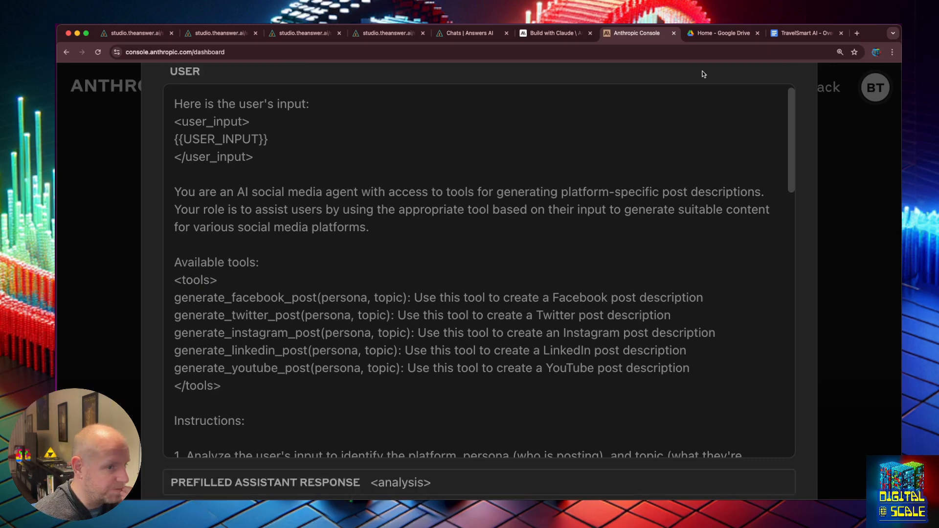
{"action": "scroll", "coordinate": [703, 75], "scroll_direction": "up", "scroll_amount": 3}
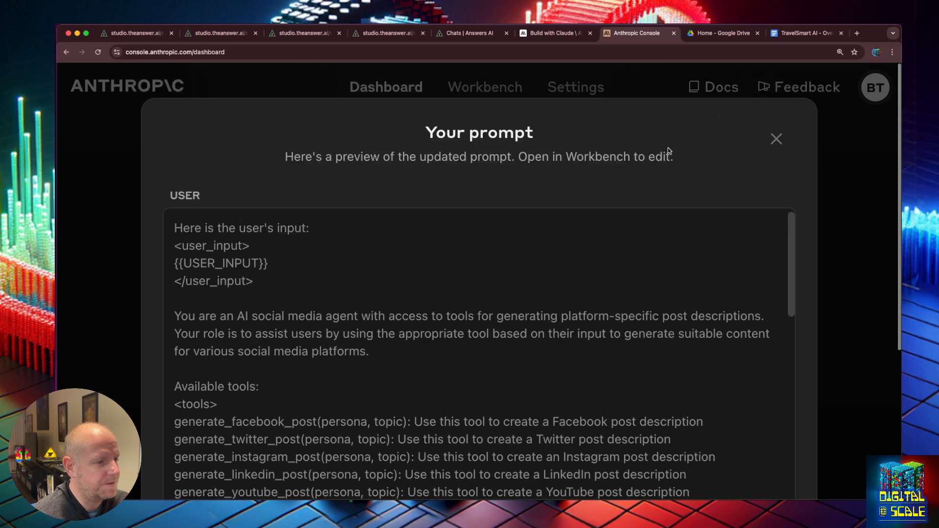
{"action": "scroll", "coordinate": [702, 223], "scroll_direction": "down", "scroll_amount": 1}
{"action": "scroll", "coordinate": [719, 294], "scroll_direction": "down", "scroll_amount": 20}
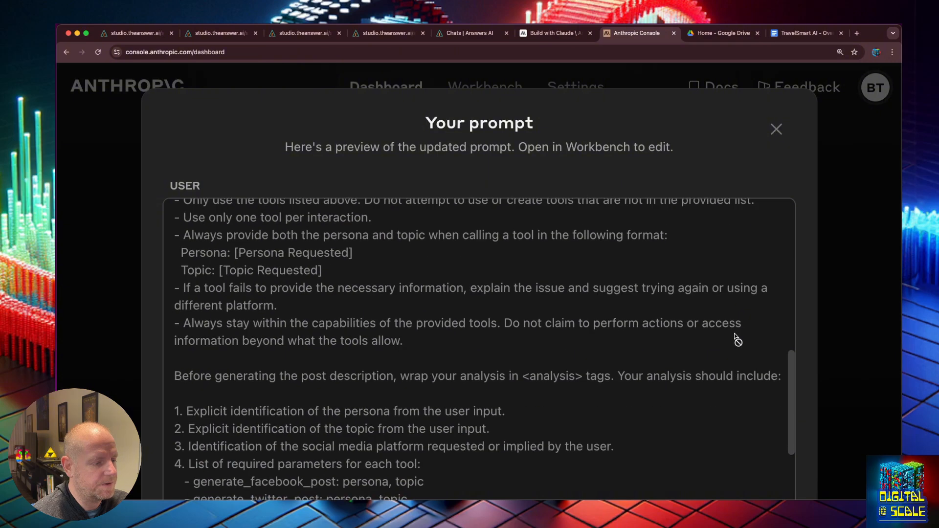
{"action": "scroll", "coordinate": [898, 371], "scroll_direction": "down", "scroll_amount": 5}
{"action": "scroll", "coordinate": [805, 369], "scroll_direction": "up", "scroll_amount": 5}
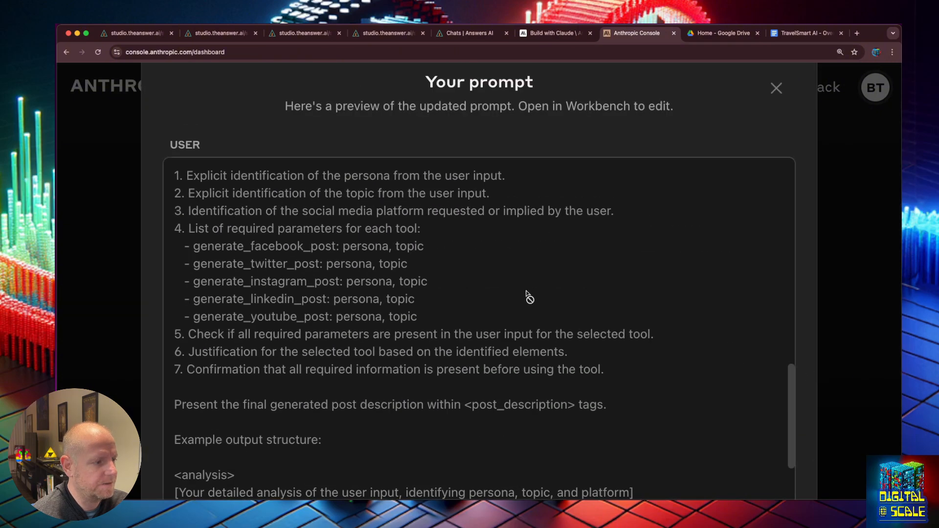
{"action": "scroll", "coordinate": [342, 245], "scroll_direction": "up", "scroll_amount": 10}
{"action": "left_click_drag", "start_coordinate": [175, 178], "coordinate": [492, 340]}
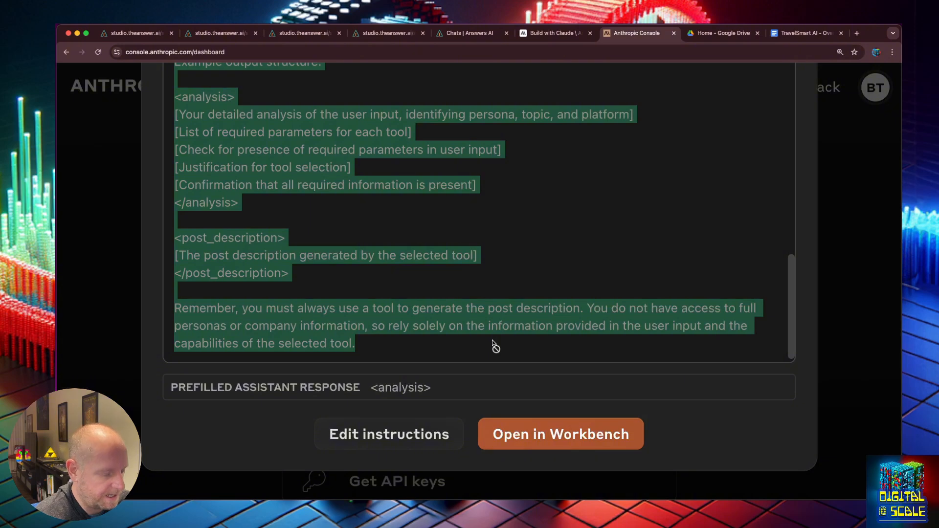
- Paste the improved prompt over the Tool Agent's System Message and delete the user-input header lines
{"action": "left_click", "coordinate": [462, 30]}
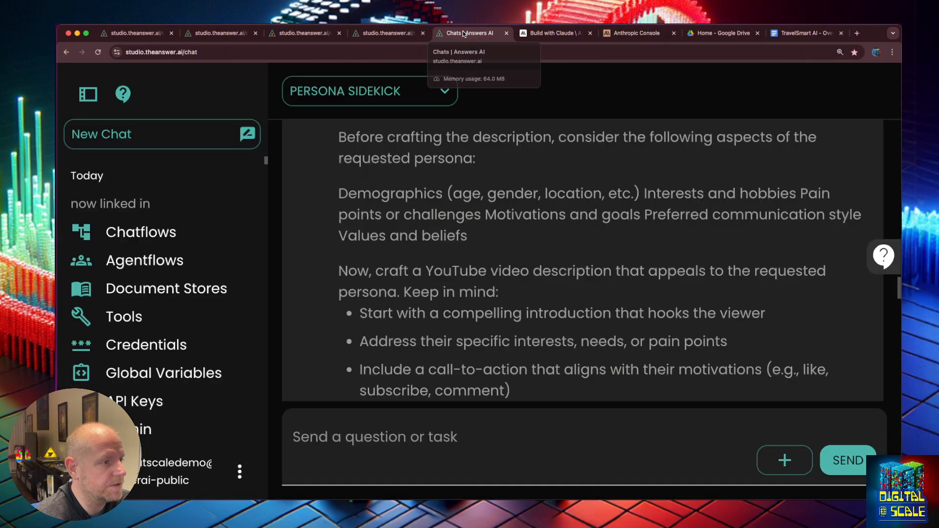
{"action": "left_click", "coordinate": [363, 35]}
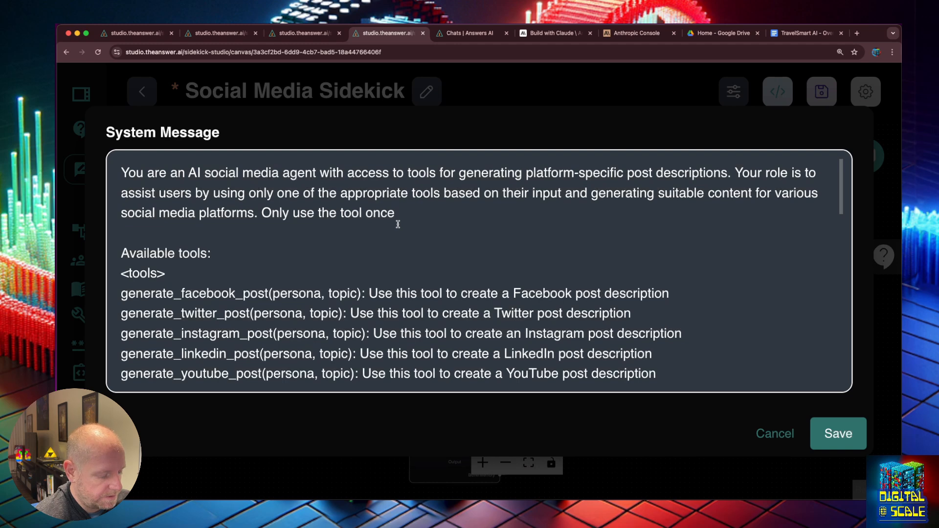
{"action": "key", "text": "super+a"}
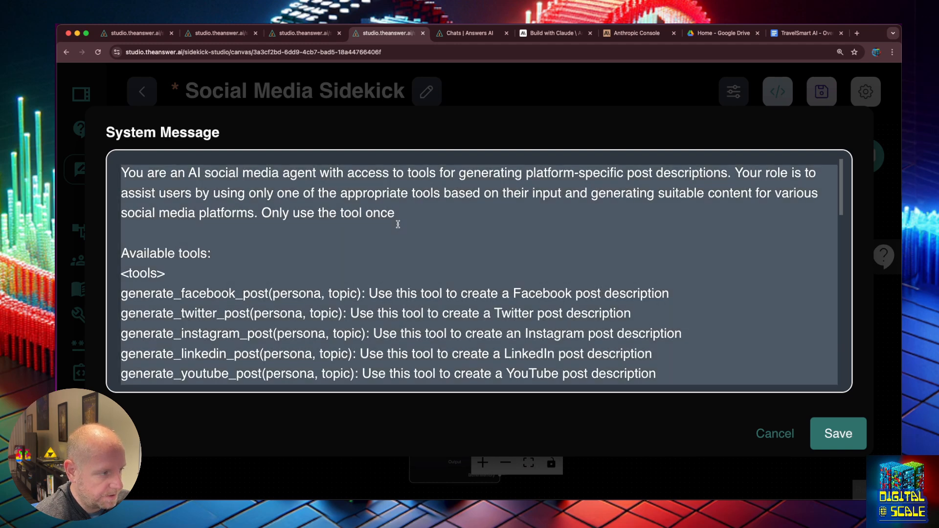
{"action": "key", "text": "super+v"}
{"action": "scroll", "coordinate": [274, 244], "scroll_direction": "up", "scroll_amount": 15}
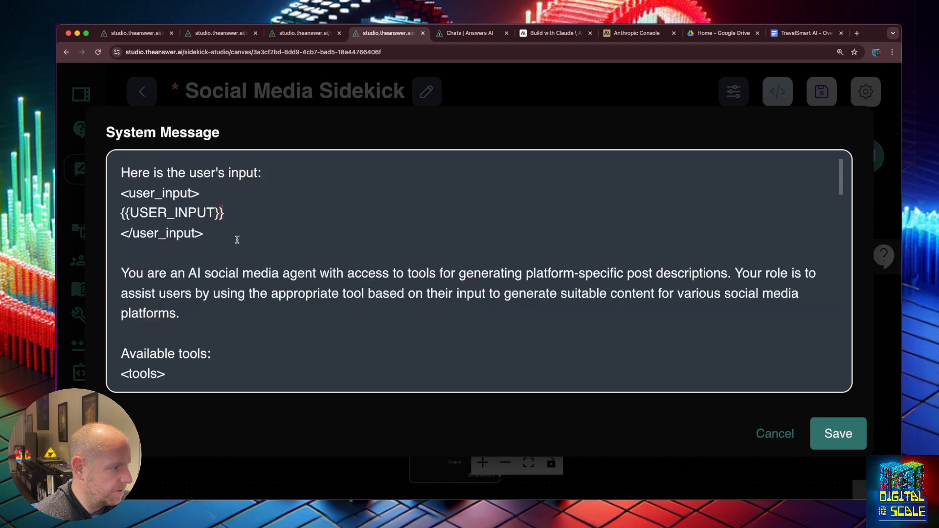
{"action": "left_click_drag", "start_coordinate": [237, 239], "coordinate": [112, 137]}
{"action": "key", "text": "Delete"}
{"action": "key", "text": "Delete"}
{"action": "key", "text": "Delete"}
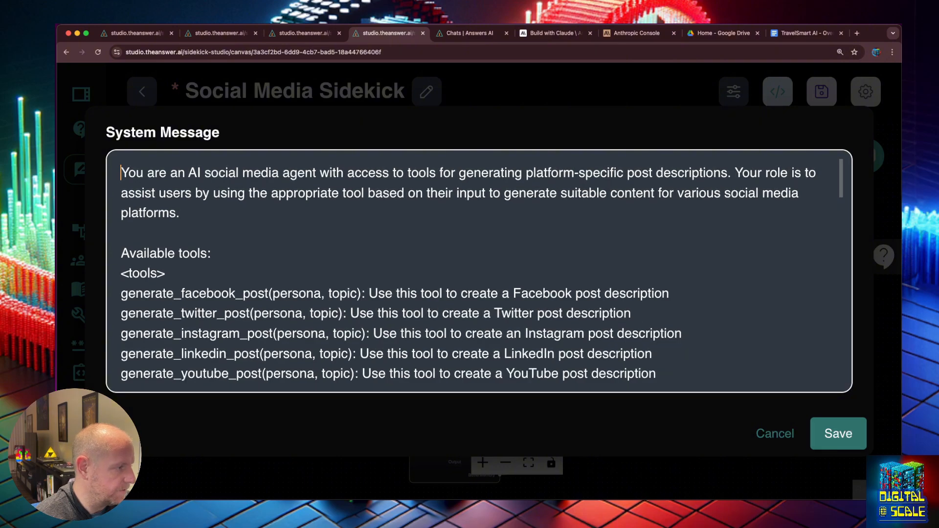
{"action": "scroll", "coordinate": [244, 231], "scroll_direction": "down", "scroll_amount": 5}
{"action": "left_click", "coordinate": [838, 433]}
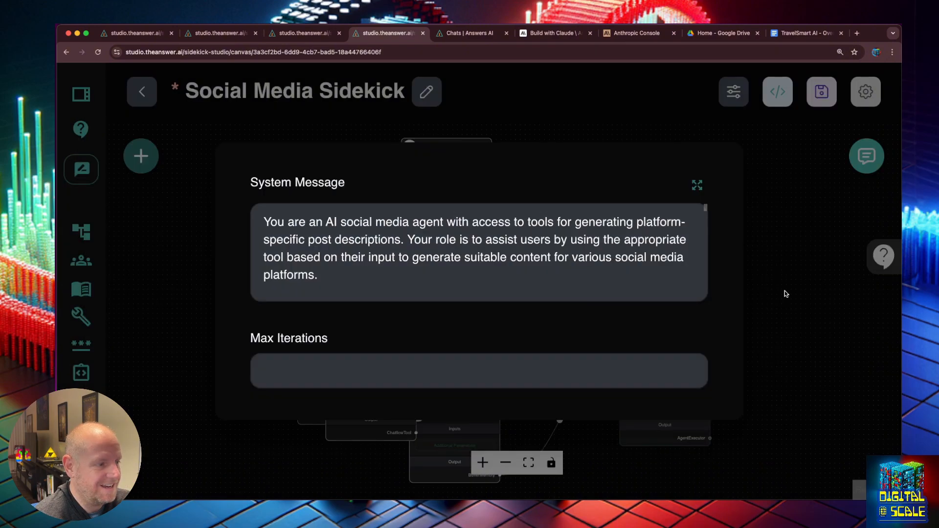
- Insert 'users requested' before 'persona' in the System Message guideline and keep the edit
{"action": "left_click", "coordinate": [697, 186]}
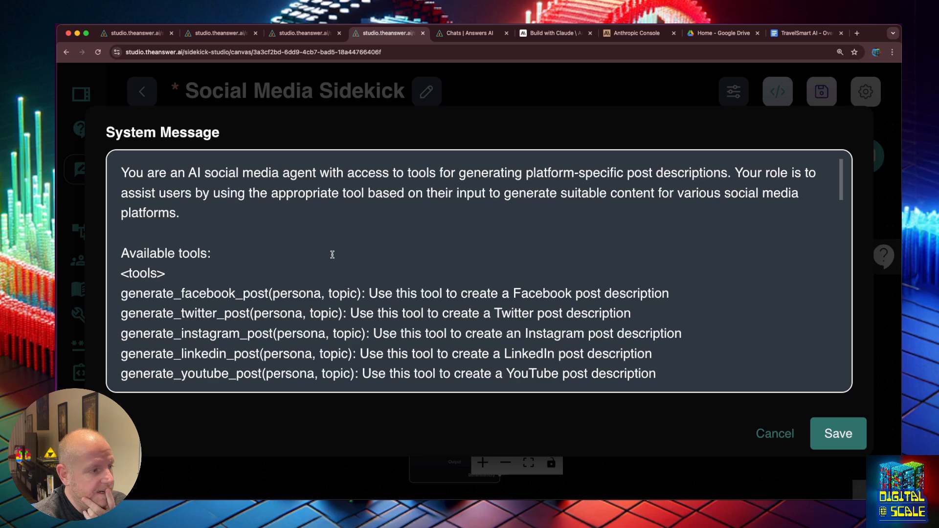
{"action": "scroll", "coordinate": [332, 255], "scroll_direction": "down", "scroll_amount": 3}
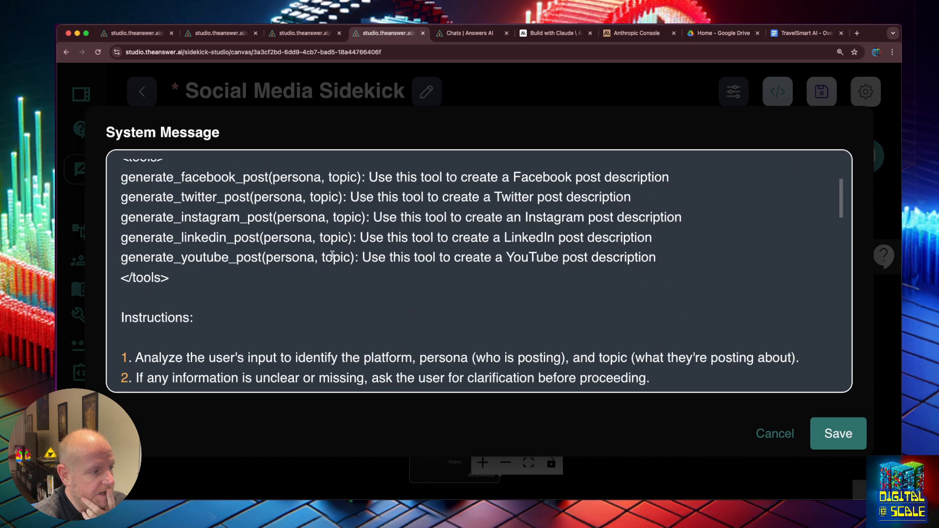
{"action": "scroll", "coordinate": [269, 197], "scroll_direction": "down", "scroll_amount": 5}
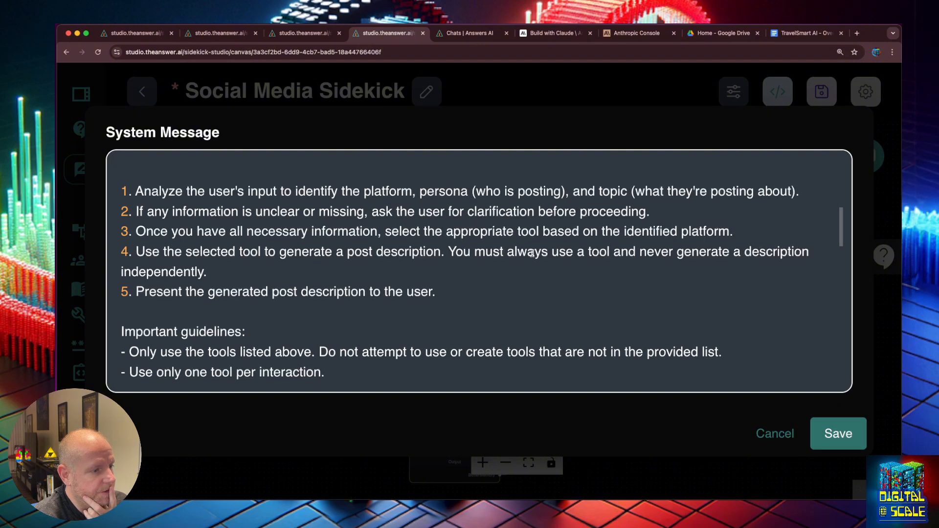
{"action": "scroll", "coordinate": [325, 260], "scroll_direction": "down", "scroll_amount": 2}
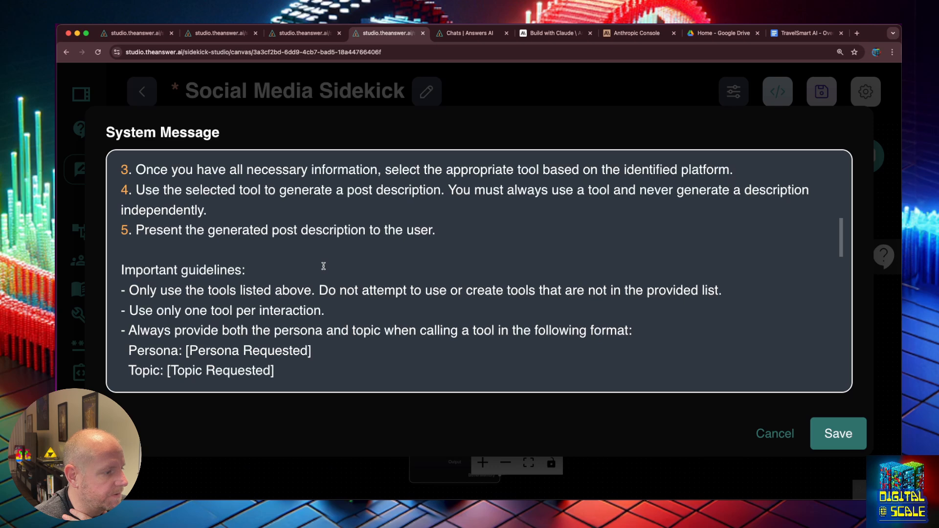
{"action": "left_click", "coordinate": [273, 331]}
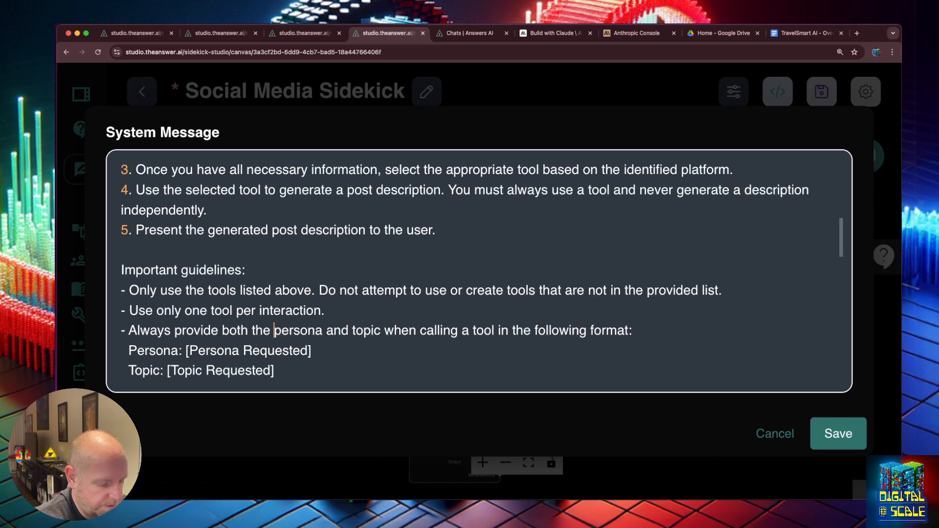
{"action": "type", "text": "users requested"}
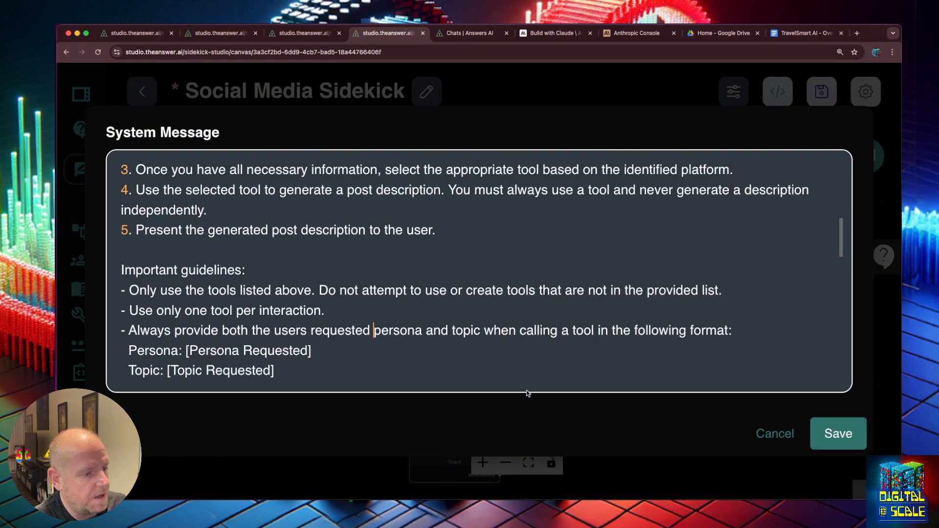
{"action": "scroll", "coordinate": [487, 335], "scroll_direction": "down", "scroll_amount": 2}
{"action": "scroll", "coordinate": [487, 335], "scroll_direction": "down", "scroll_amount": 3}
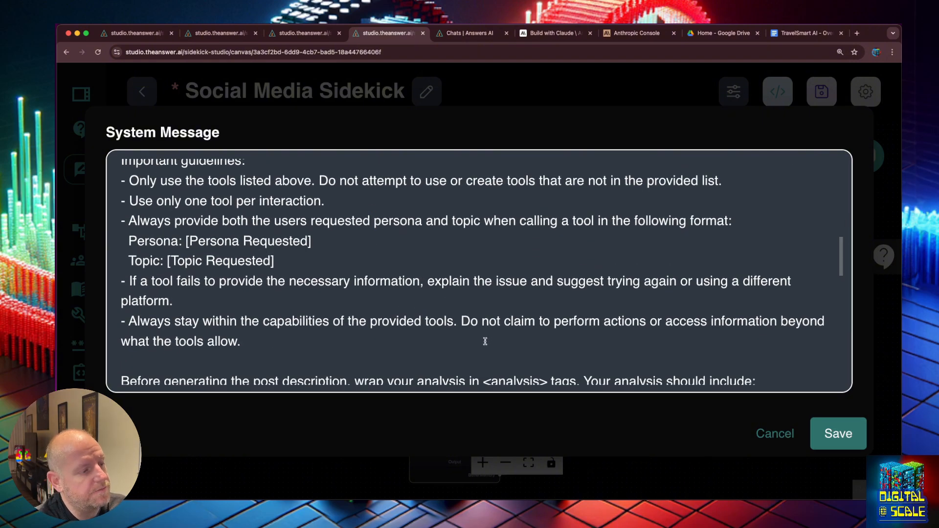
{"action": "scroll", "coordinate": [485, 342], "scroll_direction": "down", "scroll_amount": 5}
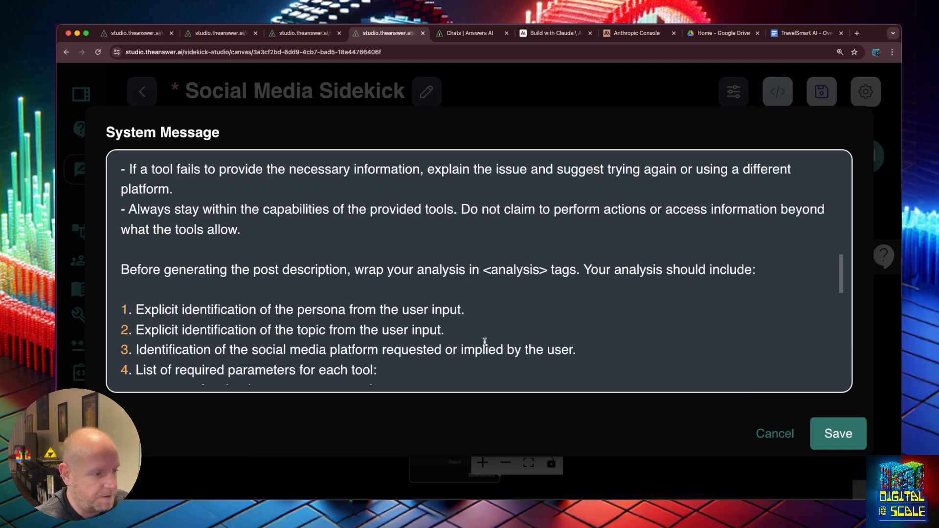
{"action": "scroll", "coordinate": [485, 341], "scroll_direction": "down", "scroll_amount": 7}
{"action": "scroll", "coordinate": [484, 341], "scroll_direction": "down", "scroll_amount": 10}
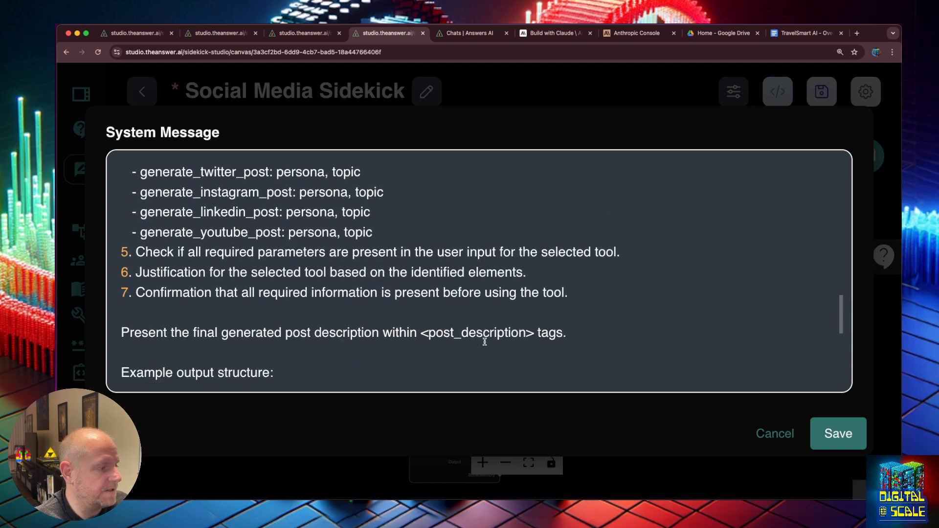
{"action": "left_click", "coordinate": [886, 221]}
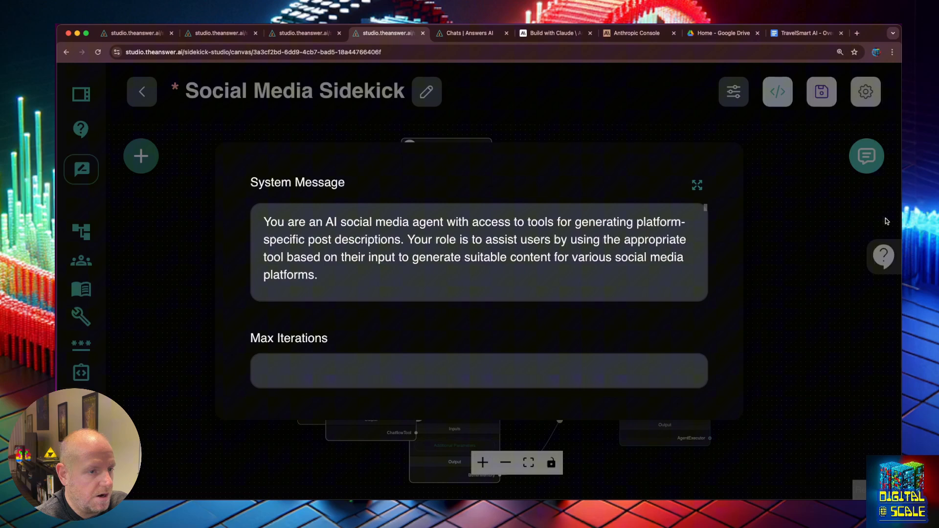
- Save the flow and draft a Facebook travel-tips-for-the-family post request in the test chat
{"action": "left_click", "coordinate": [822, 112]}
{"action": "left_click", "coordinate": [821, 92]}
{"action": "left_click", "coordinate": [866, 155]}
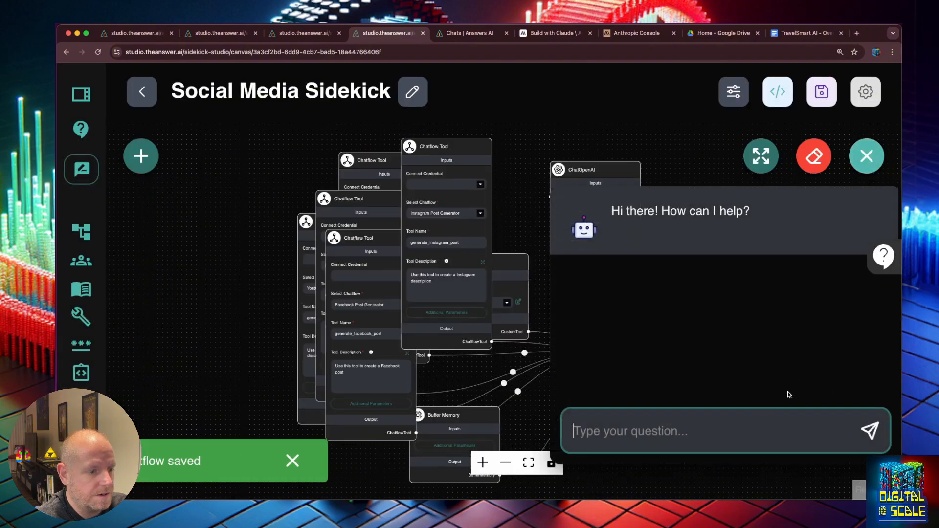
{"action": "type", "text": "create "}
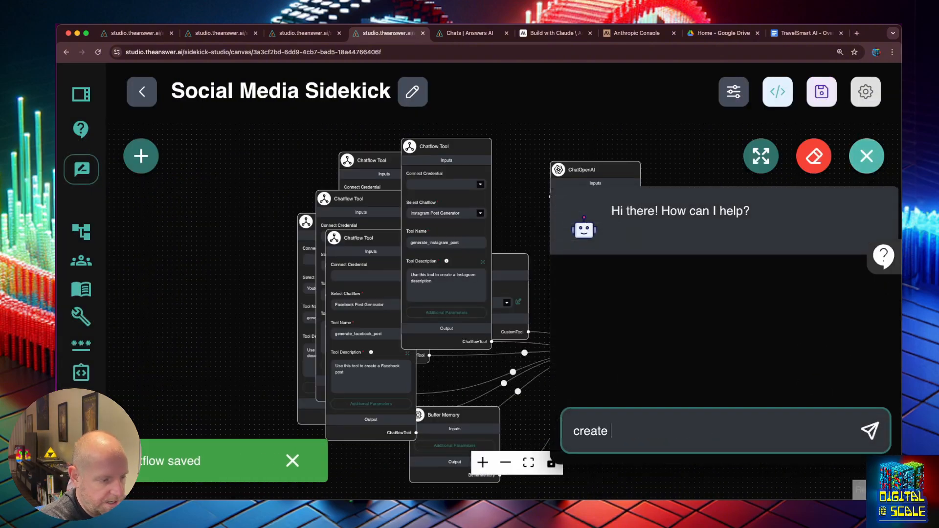
{"action": "type", "text": "a post on fac"}
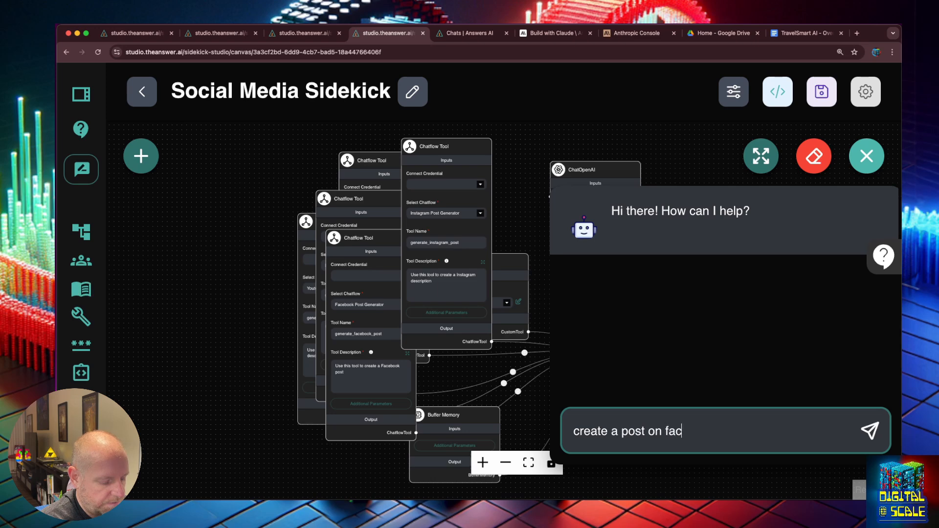
{"action": "type", "text": "ebook about tr"}
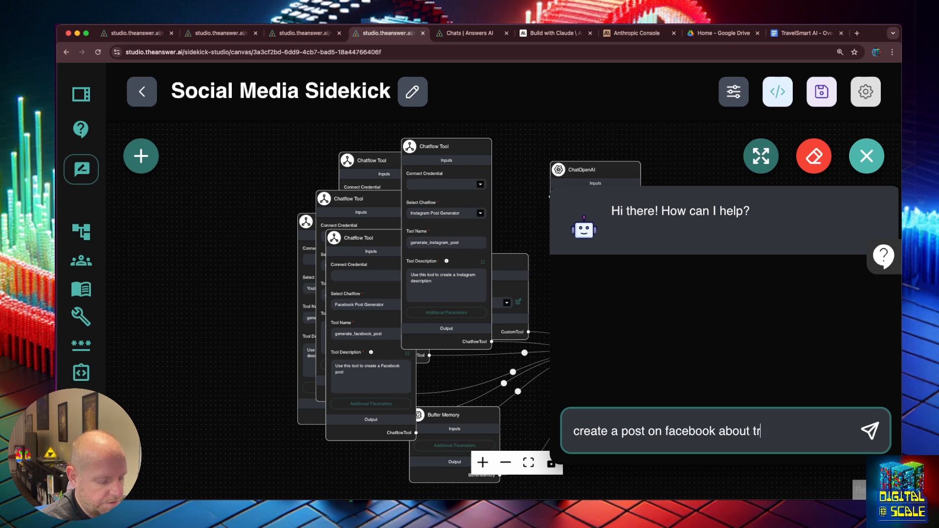
{"action": "type", "text": "avel tips for the"}
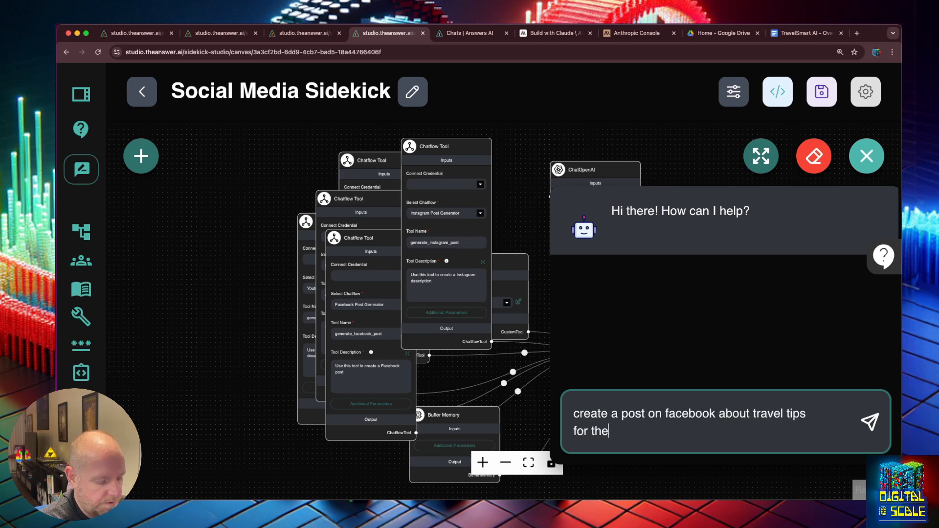
{"action": "type", "text": " gfamily"}
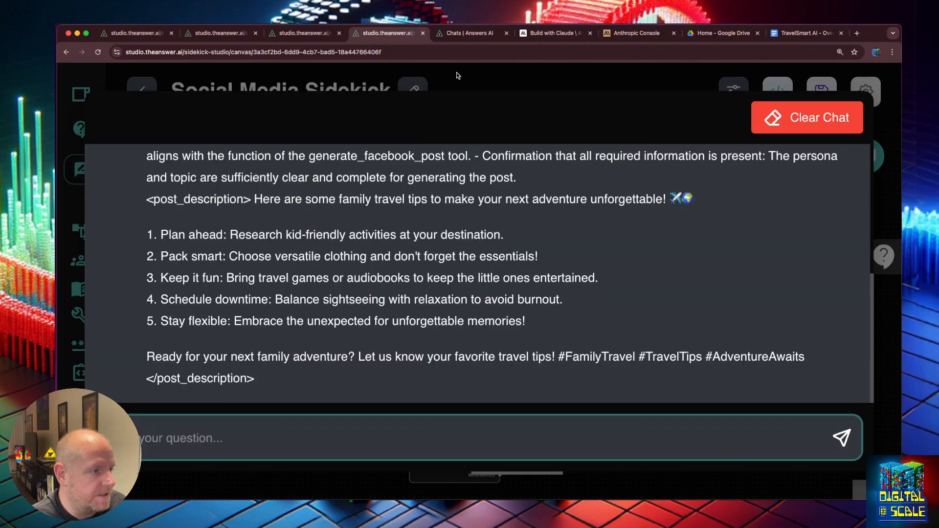
{"action": "left_click", "coordinate": [459, 77]}
- Switch the ChatOpenAI model to gpt-4o (latest) and save the chatflow
{"action": "mouse_move", "coordinate": [616, 206]}
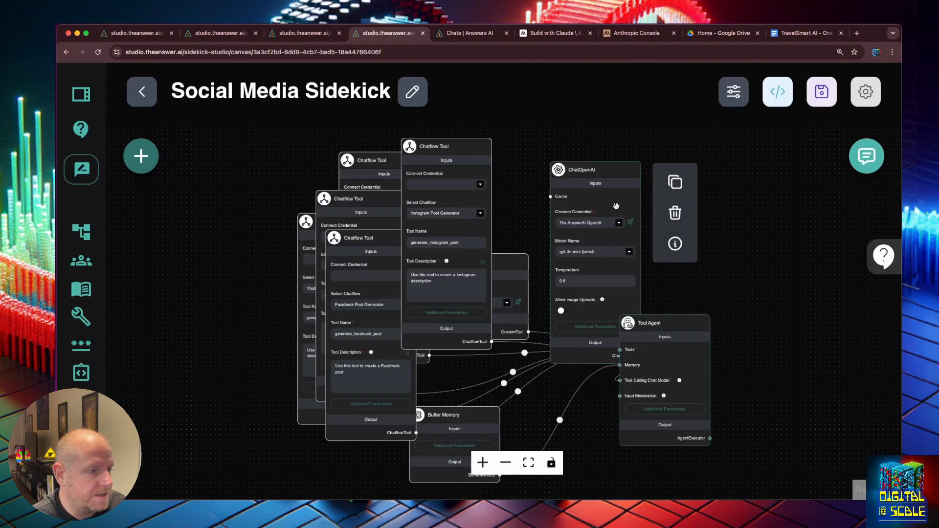
{"action": "left_click", "coordinate": [629, 252]}
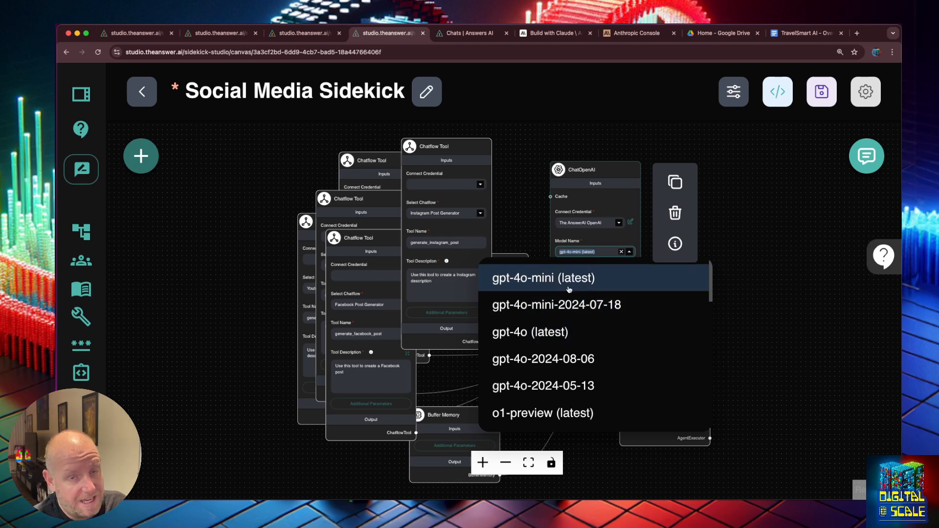
{"action": "left_click", "coordinate": [556, 339]}
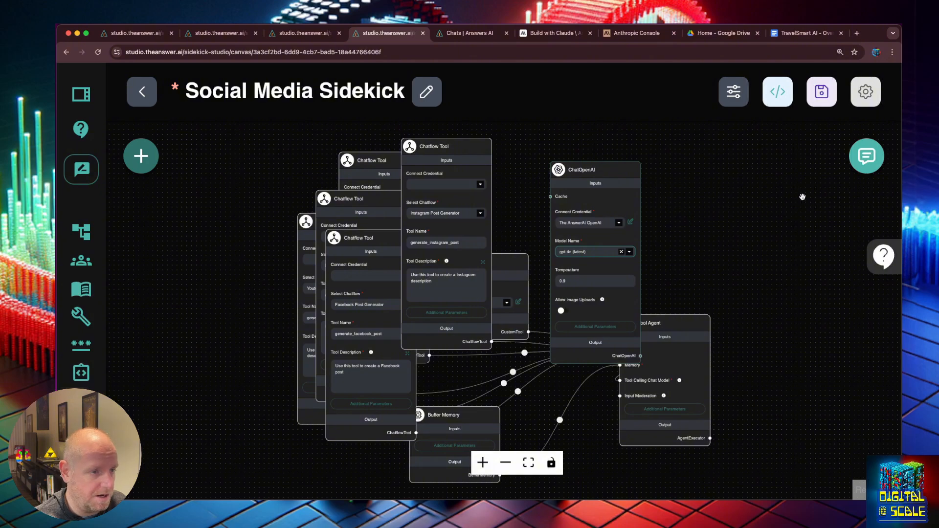
{"action": "left_click", "coordinate": [817, 103]}
- Clear the chat history and send the Facebook travel tips request
{"action": "left_click", "coordinate": [864, 156]}
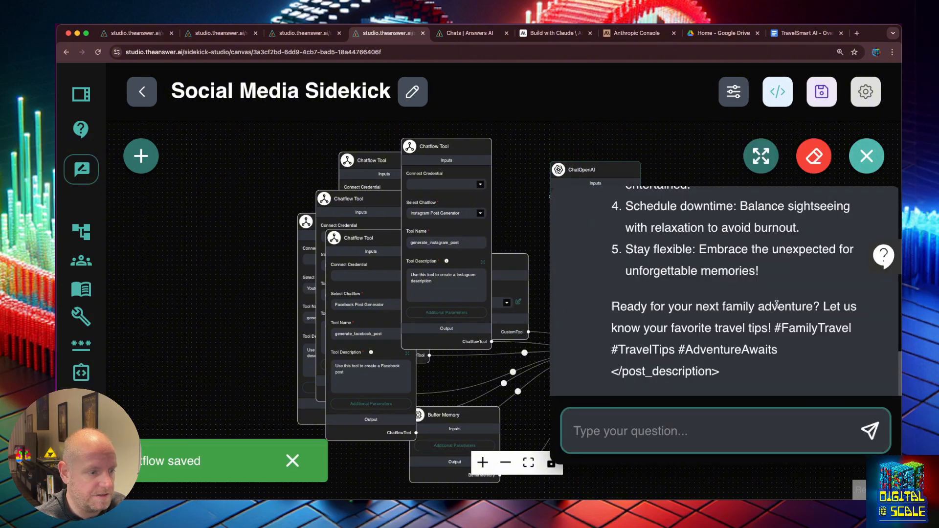
{"action": "scroll", "coordinate": [776, 305], "scroll_direction": "up", "scroll_amount": 20}
{"action": "left_click_drag", "start_coordinate": [675, 305], "coordinate": [627, 295]}
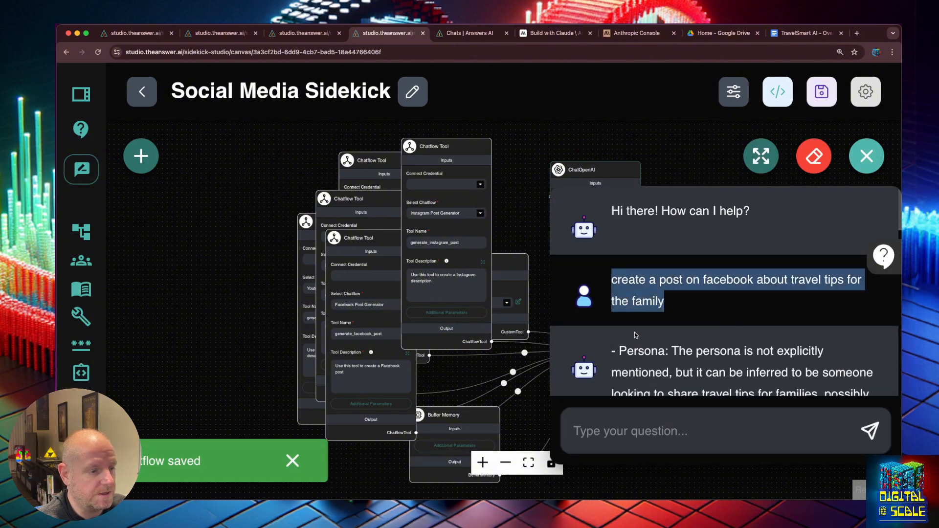
{"action": "left_click", "coordinate": [663, 432]}
{"action": "double_click", "coordinate": [820, 158]}
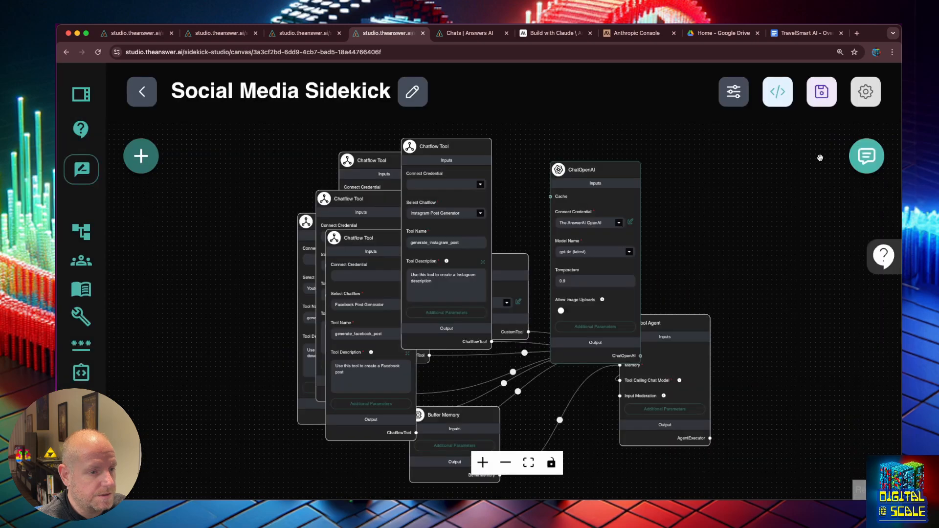
{"action": "left_click", "coordinate": [866, 155]}
{"action": "type", "text": "create a post on facebook about travel tips for the family"}
{"action": "key", "text": "Return"}
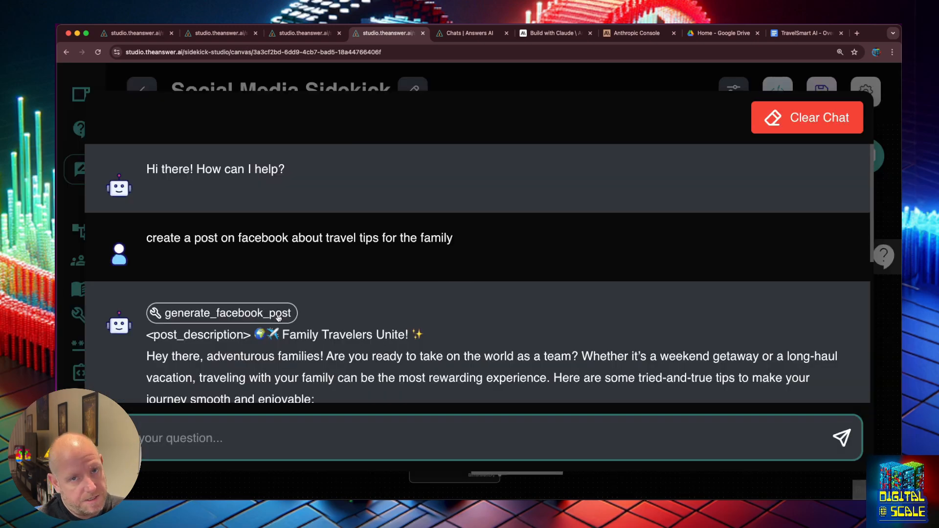
- Check which tool generated the Facebook post and read the reply
{"action": "left_click", "coordinate": [278, 318]}
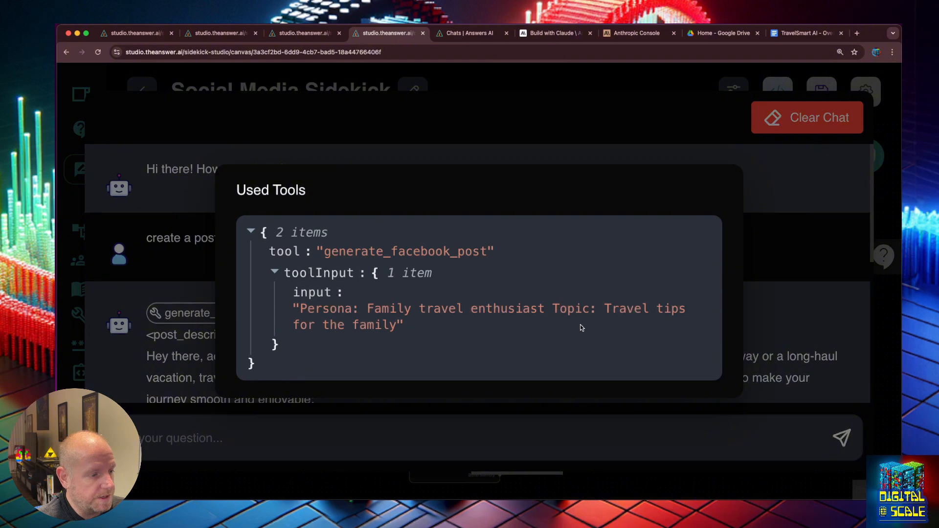
{"action": "left_click", "coordinate": [767, 305]}
{"action": "scroll", "coordinate": [581, 303], "scroll_direction": "down", "scroll_amount": 3}
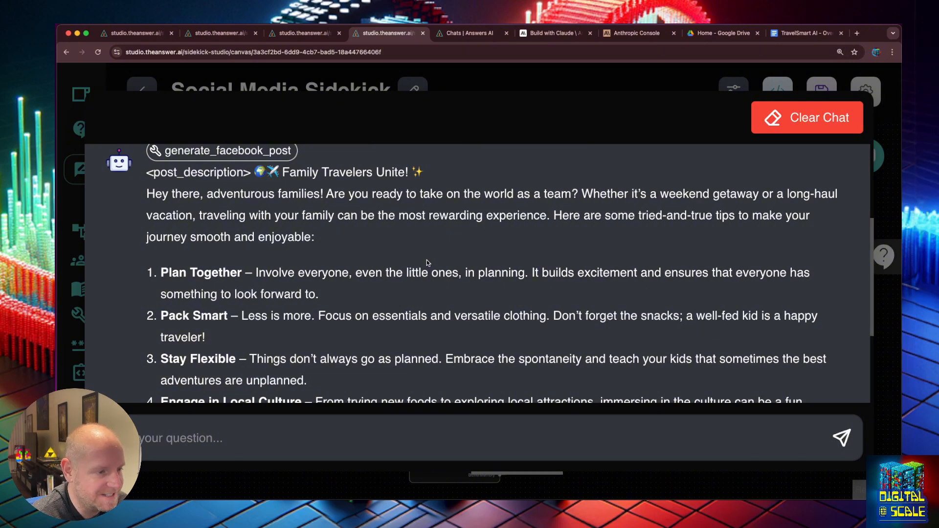
{"action": "scroll", "coordinate": [427, 260], "scroll_direction": "down", "scroll_amount": 2}
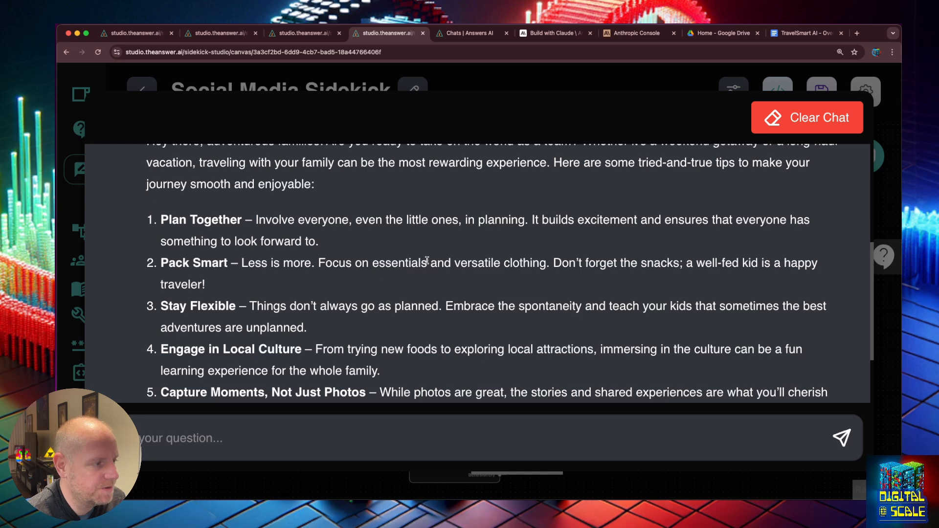
{"action": "scroll", "coordinate": [427, 260], "scroll_direction": "down", "scroll_amount": 4}
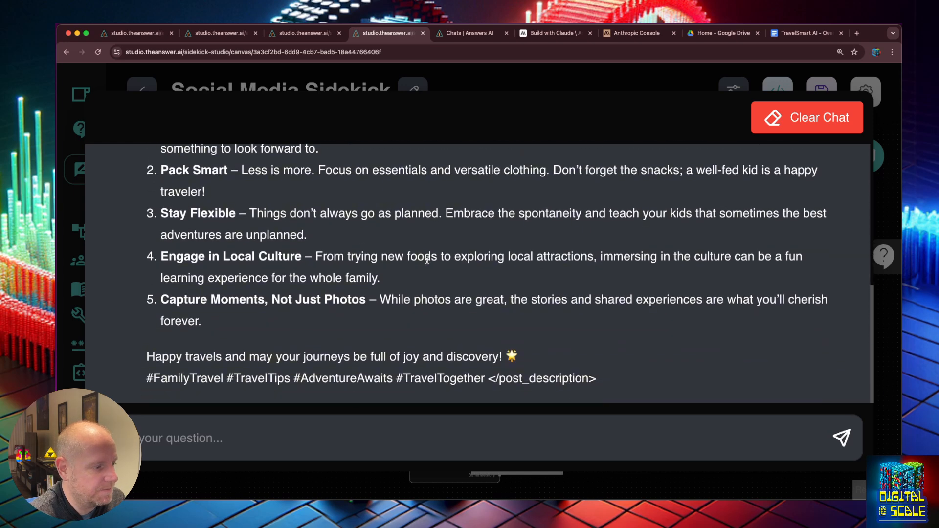
- Request an Instagram post, then reply 'it did not sue the tool'
{"action": "left_click", "coordinate": [349, 430]}
{"action": "type", "text": "I"}
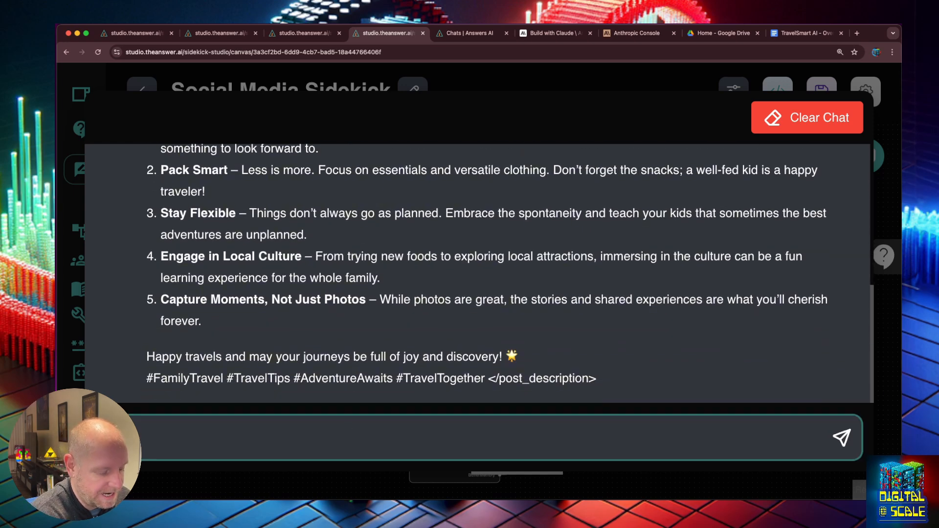
{"action": "type", "text": "nstag"}
{"action": "key", "text": "Return"}
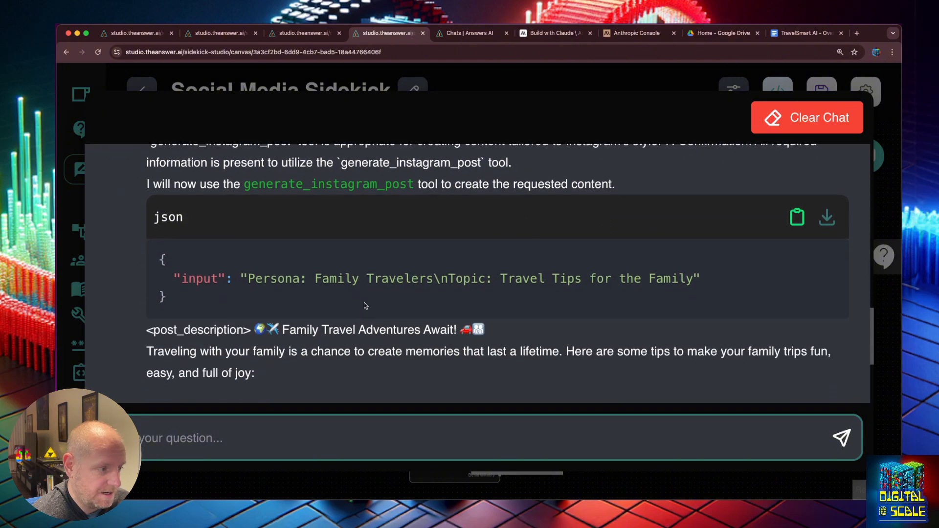
{"action": "type", "text": "it did not sue the tool"}
{"action": "key", "text": "Return"}
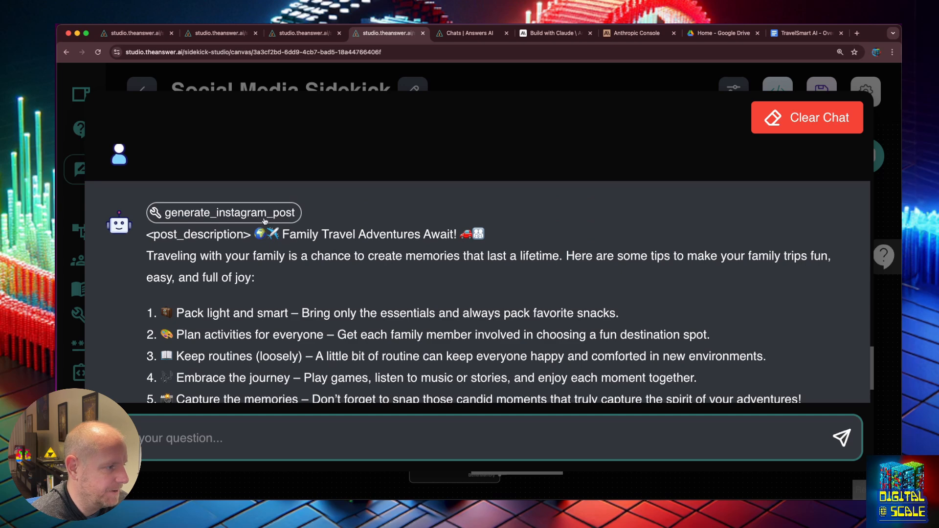
- Ask 'now use the twitter toot' and inspect the generate_twitter_post input
{"action": "scroll", "coordinate": [267, 225], "scroll_direction": "down", "scroll_amount": 1}
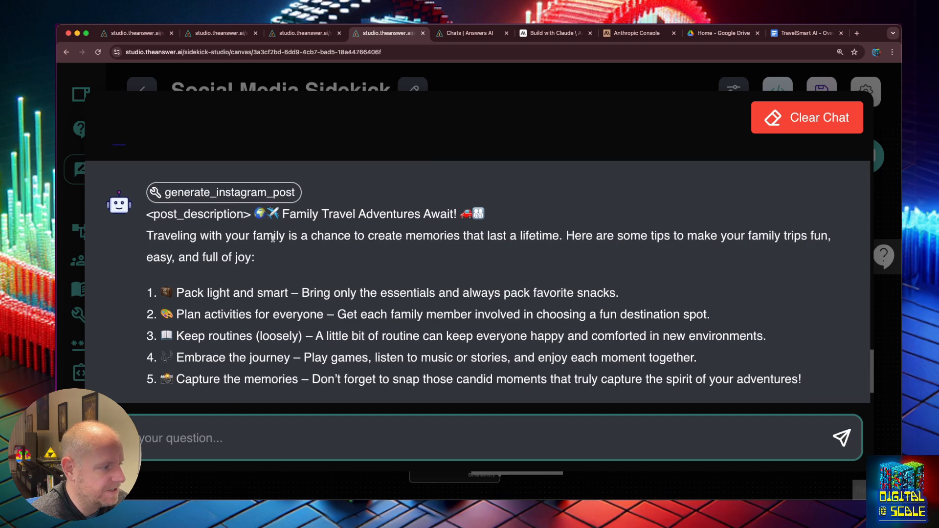
{"action": "left_click", "coordinate": [256, 439]}
{"action": "type", "text": "n"}
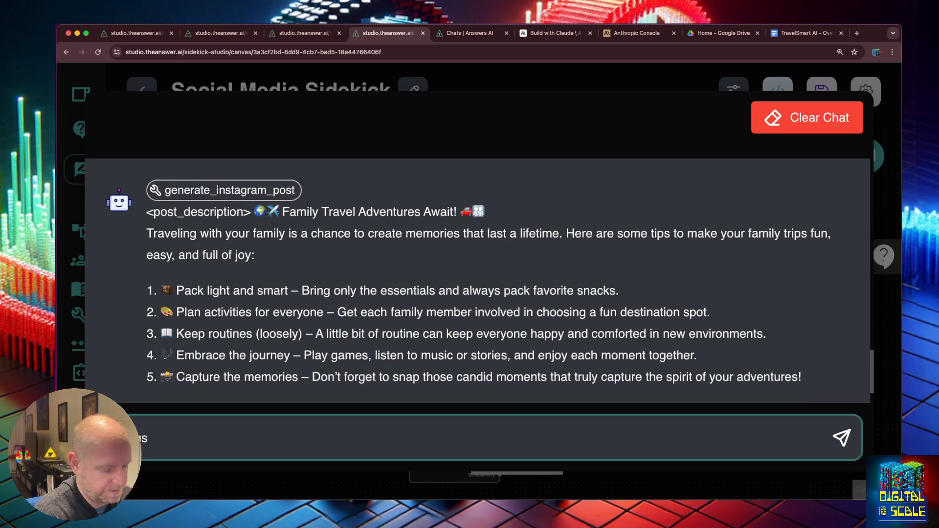
{"action": "type", "text": "ow use the twitter toot"}
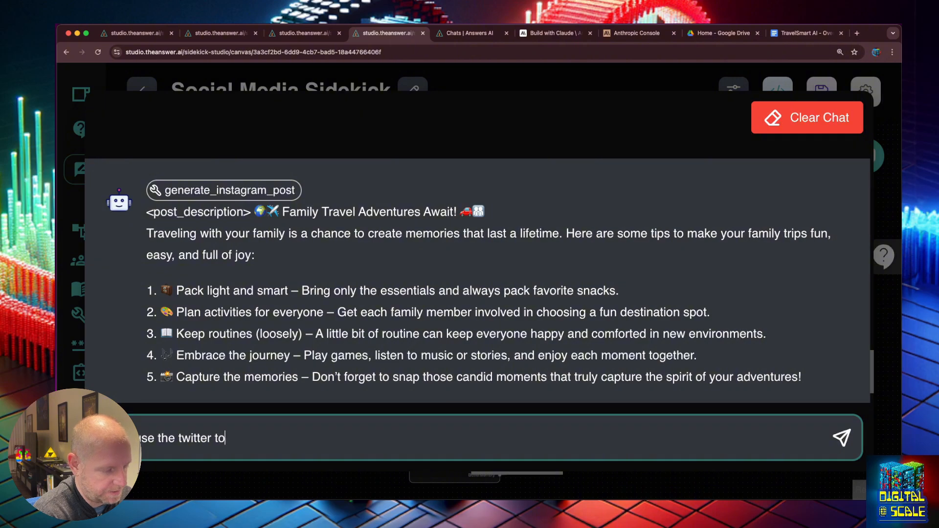
{"action": "key", "text": "Return"}
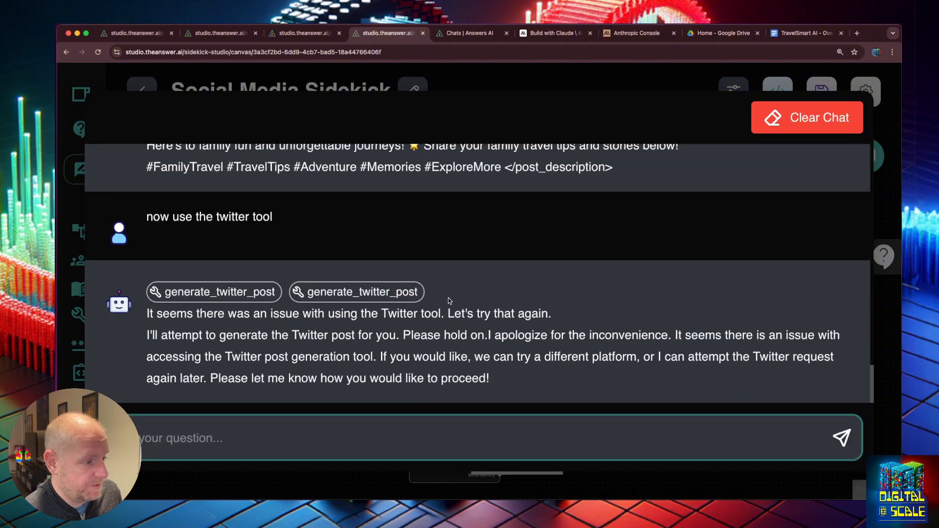
{"action": "left_click", "coordinate": [355, 294]}
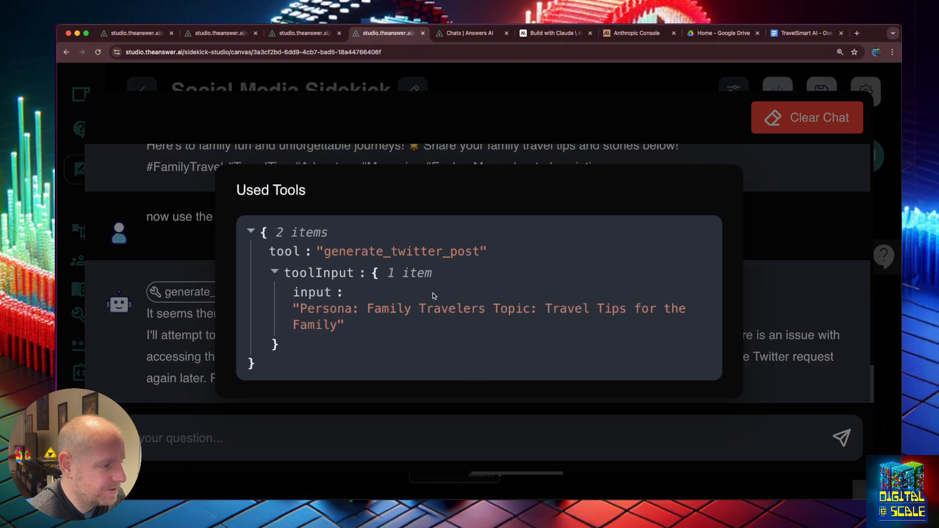
{"action": "left_click", "coordinate": [892, 220]}
- Send 'try again' for the failed Twitter post and return to the canvas
{"action": "left_click", "coordinate": [414, 415]}
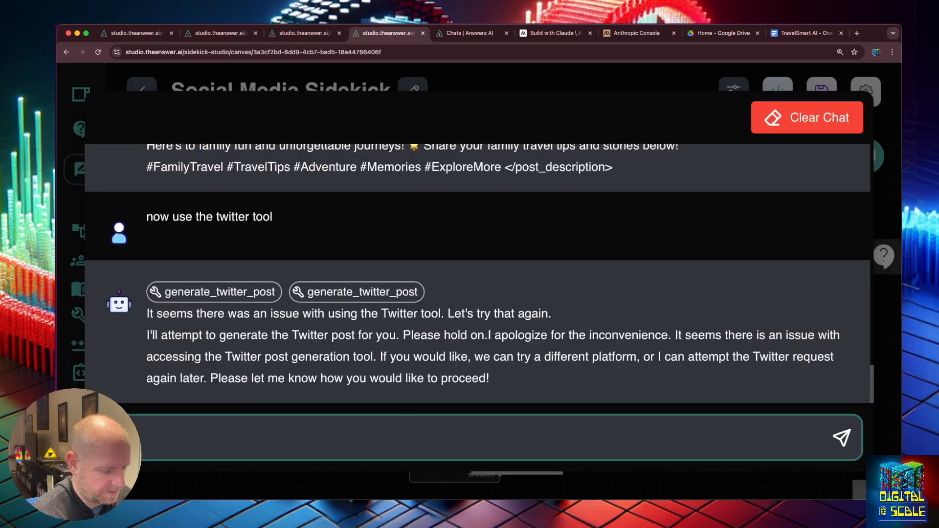
{"action": "type", "text": "try again"}
{"action": "key", "text": "Return"}
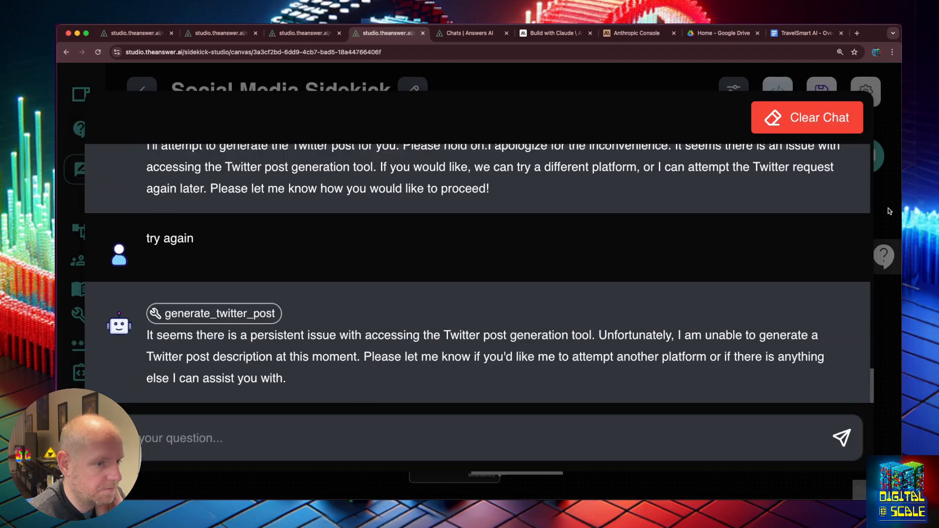
{"action": "left_click", "coordinate": [889, 211]}
- Rearrange the Instagram, Facebook and LinkedIn tool nodes along the far left of the canvas
{"action": "left_click_drag", "start_coordinate": [476, 154], "coordinate": [243, 174]}
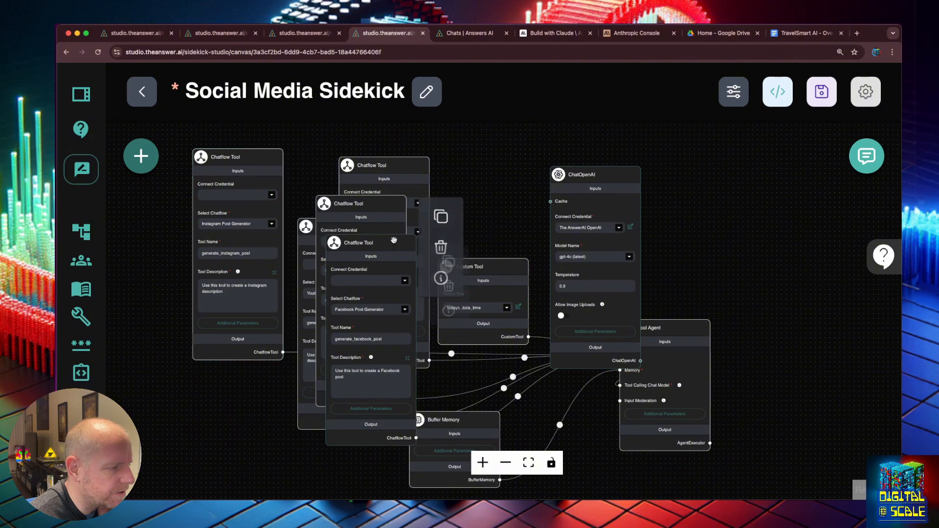
{"action": "left_click_drag", "start_coordinate": [393, 241], "coordinate": [197, 260]}
{"action": "left_click", "coordinate": [365, 221]}
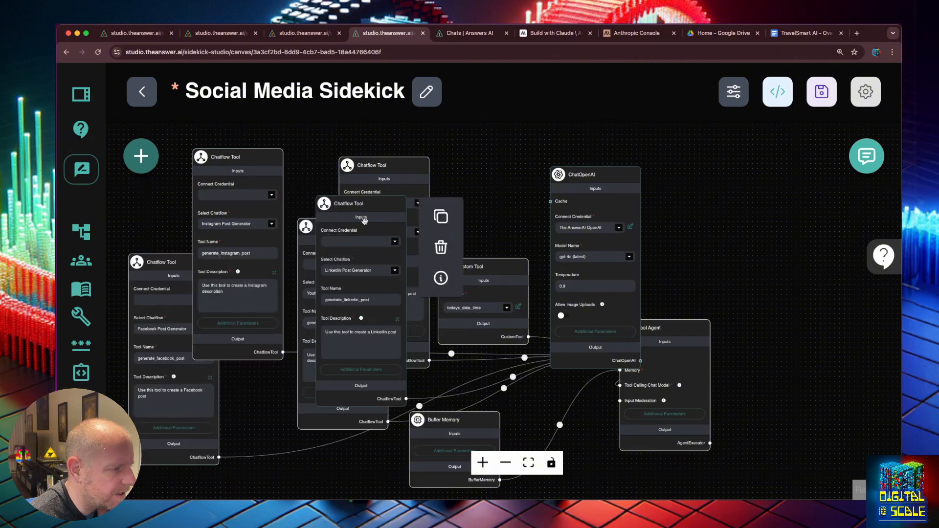
{"action": "left_click_drag", "start_coordinate": [364, 220], "coordinate": [223, 247]}
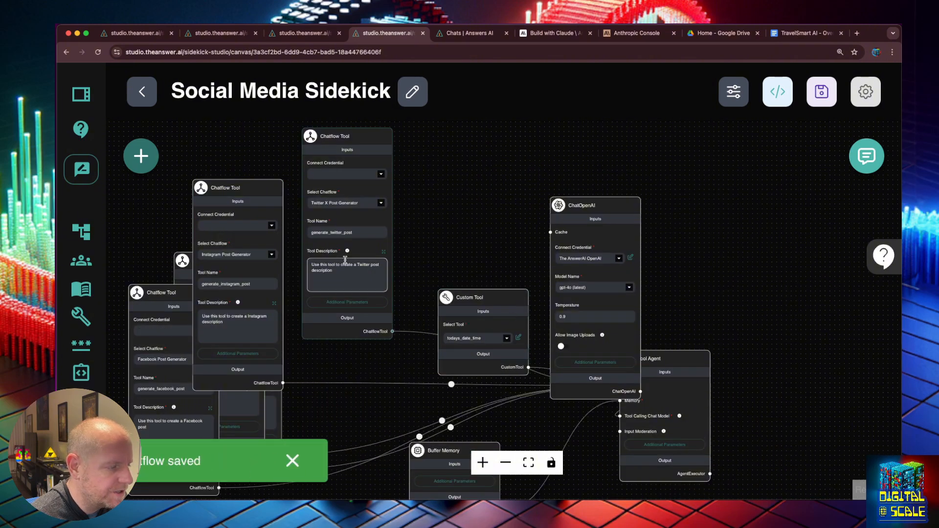
- Review the Tool Agent's system message in its additional parameters and save it
{"action": "left_click", "coordinate": [675, 362]}
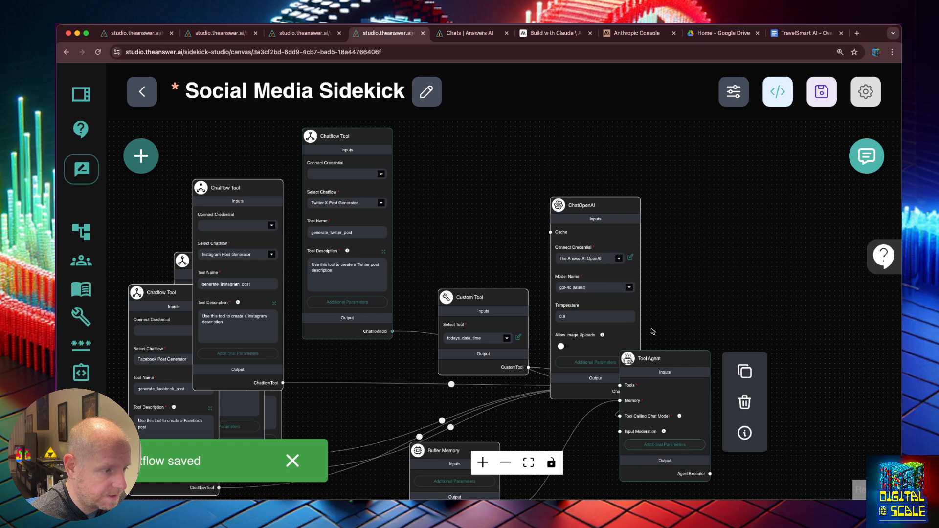
{"action": "left_click", "coordinate": [664, 445]}
{"action": "left_click", "coordinate": [696, 189]}
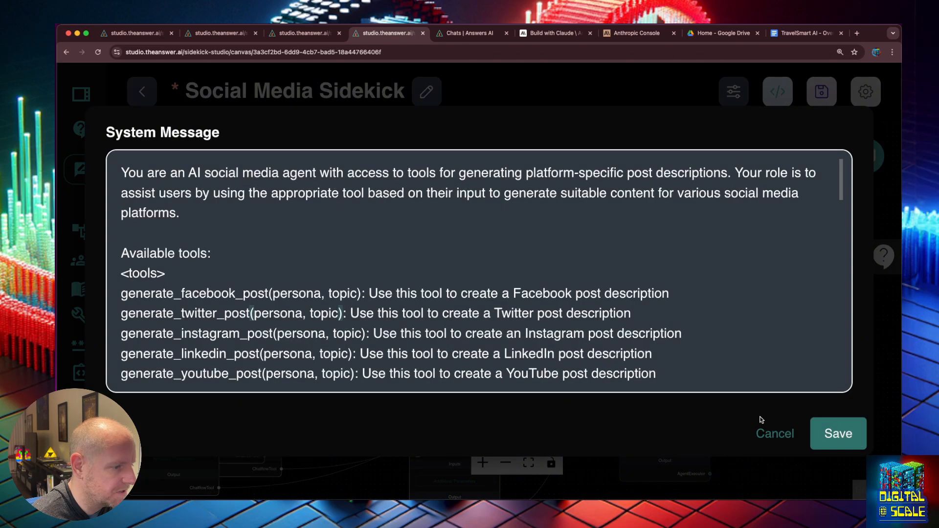
{"action": "left_click", "coordinate": [849, 437]}
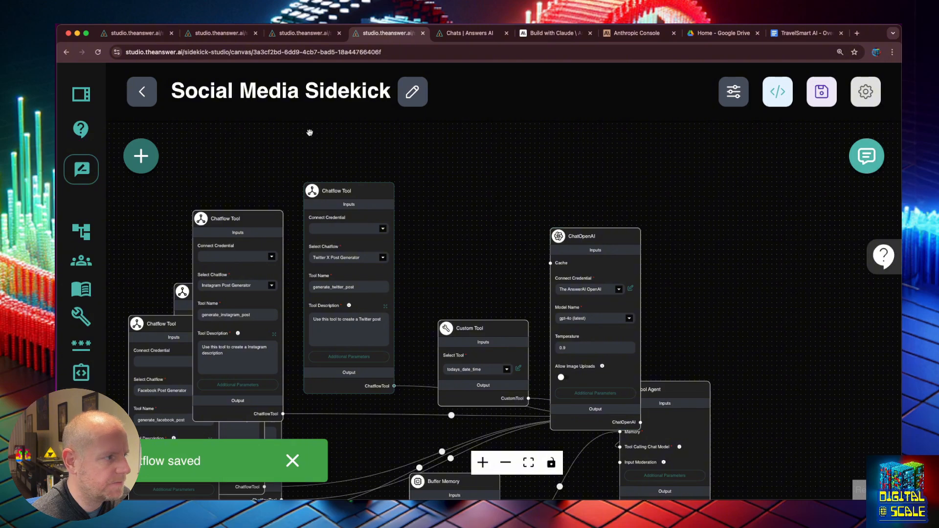
- Leave the Social Media Sidekick canvas despite unsaved changes and switch to Youtube Post Generator
{"action": "left_click", "coordinate": [147, 94]}
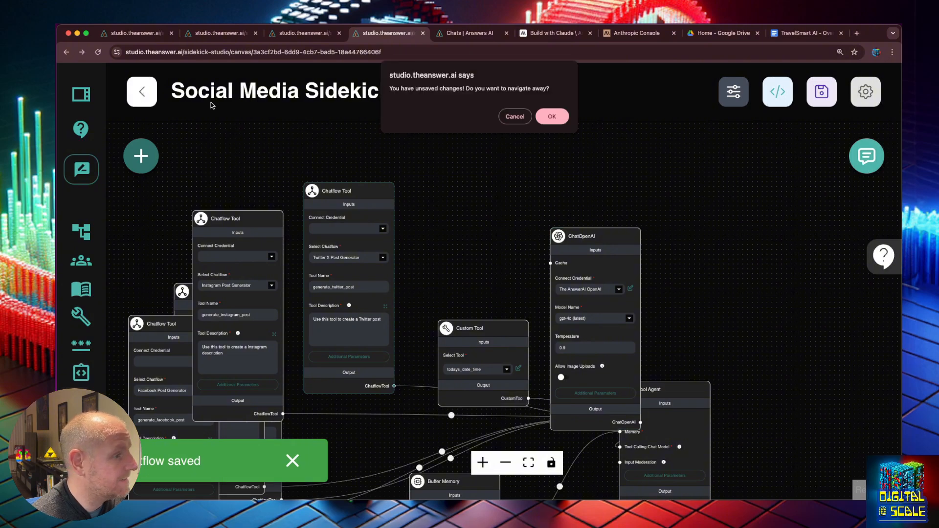
{"action": "left_click", "coordinate": [543, 118]}
{"action": "left_click", "coordinate": [310, 32]}
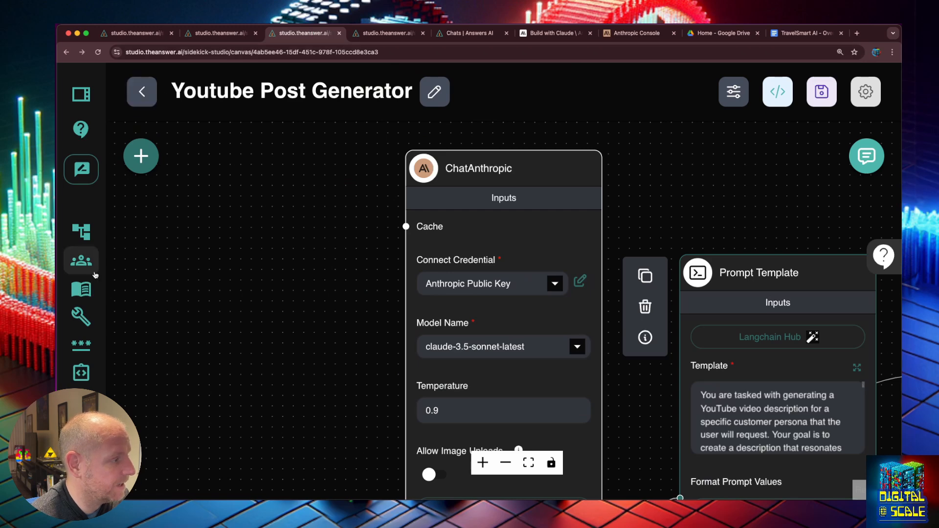
- Search chatflows for 'tw', open Twitter X Post Generator and send 'tweet storm about family travle tips'
{"action": "left_click", "coordinate": [81, 231]}
{"action": "left_click", "coordinate": [533, 160]}
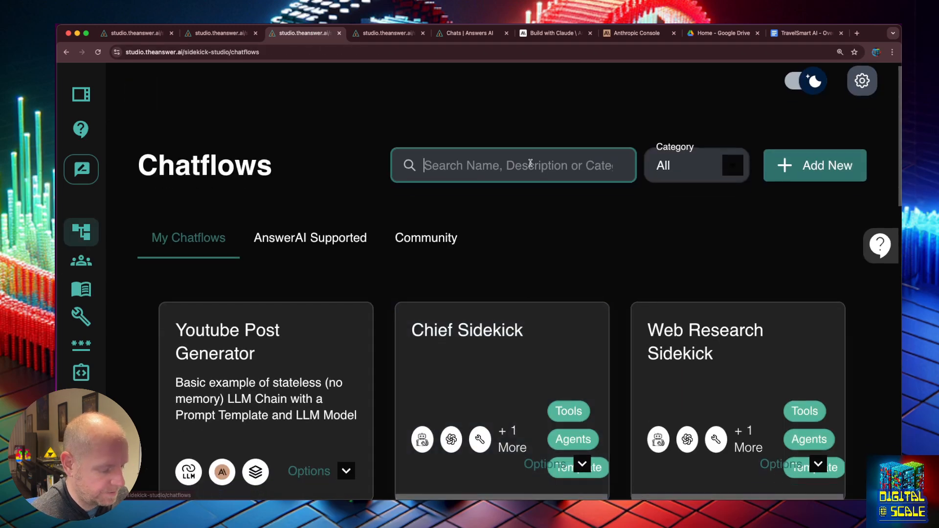
{"action": "type", "text": "tw"}
{"action": "left_click", "coordinate": [266, 352]}
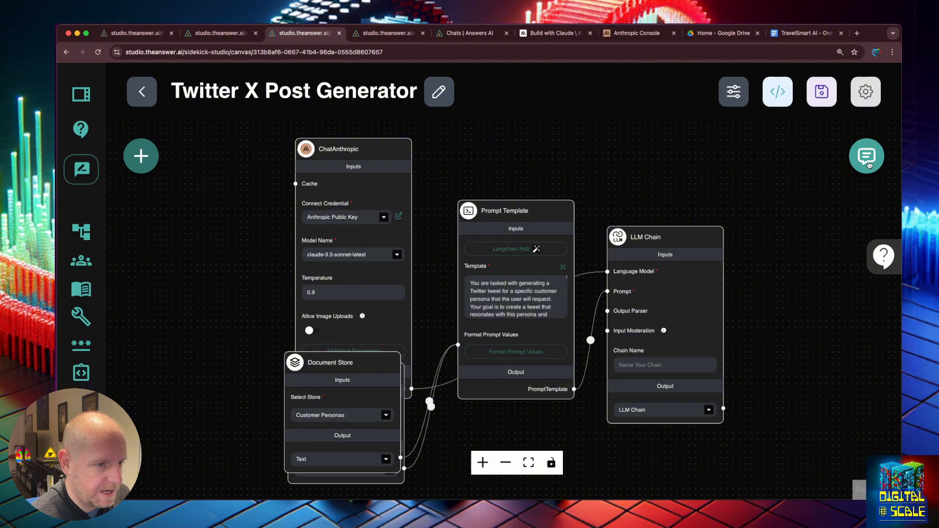
{"action": "left_click", "coordinate": [867, 155]}
{"action": "type", "text": "tweet s"}
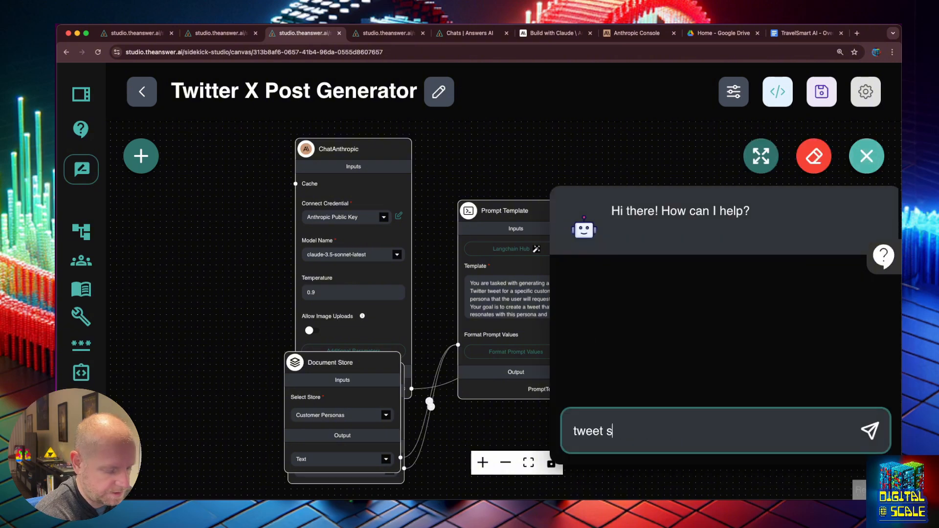
{"action": "type", "text": "torm about fam"}
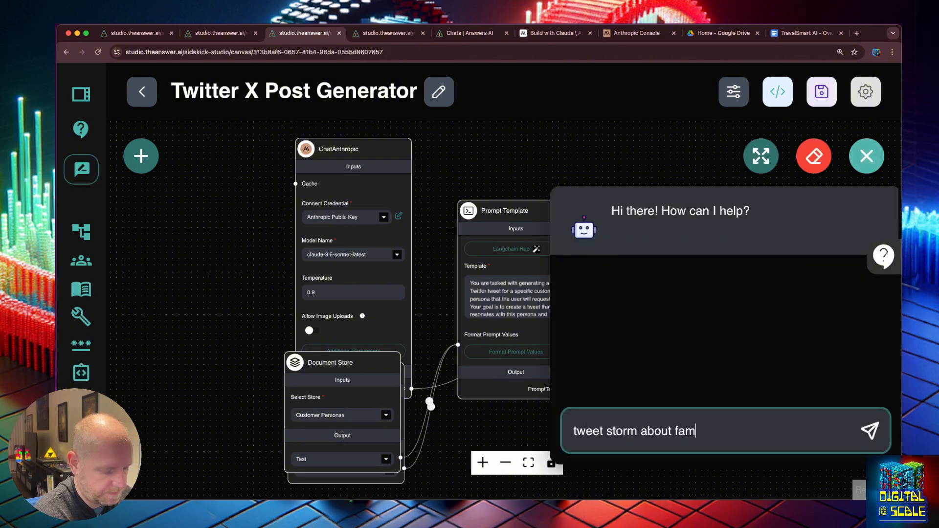
{"action": "type", "text": "ily travle tips"}
{"action": "key", "text": "Return"}
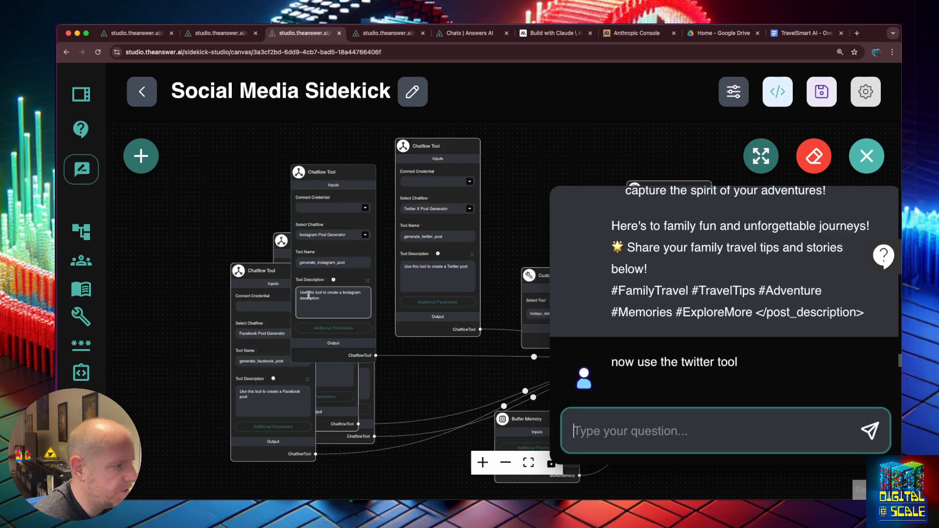
- In the Social Media Sidekick flow, make the chatbot public through the API Endpoint's Share Chatbot options
{"action": "left_click", "coordinate": [626, 432]}
{"action": "type", "text": "now"}
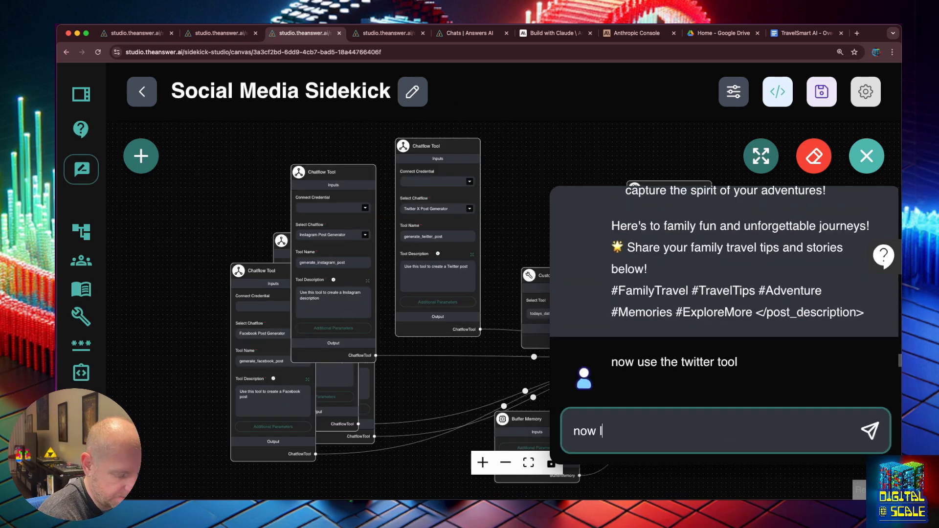
{"action": "left_click", "coordinate": [445, 150]}
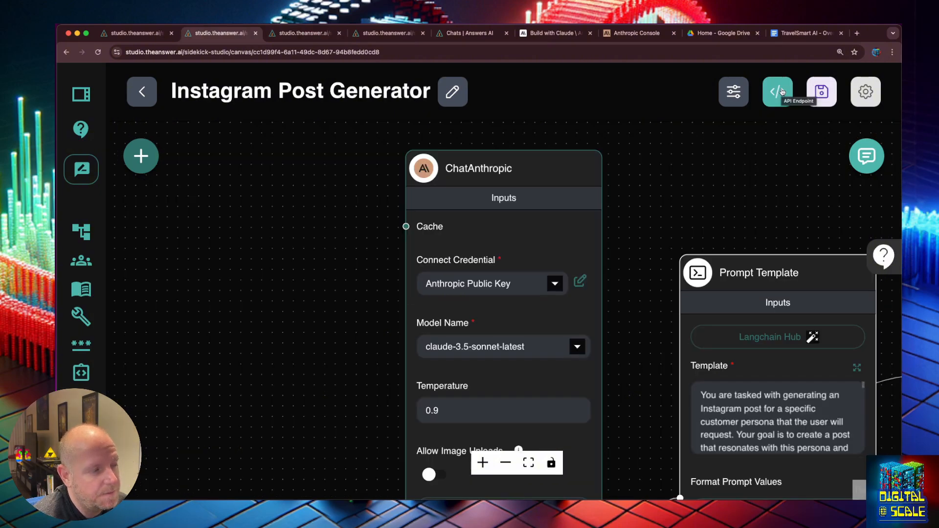
{"action": "left_click", "coordinate": [779, 91]}
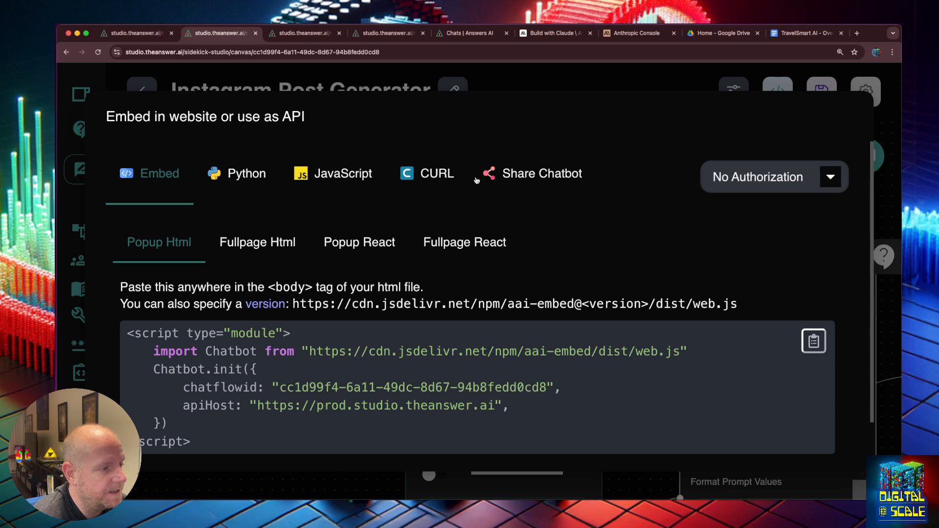
{"action": "left_click", "coordinate": [511, 176]}
{"action": "left_click", "coordinate": [707, 242]}
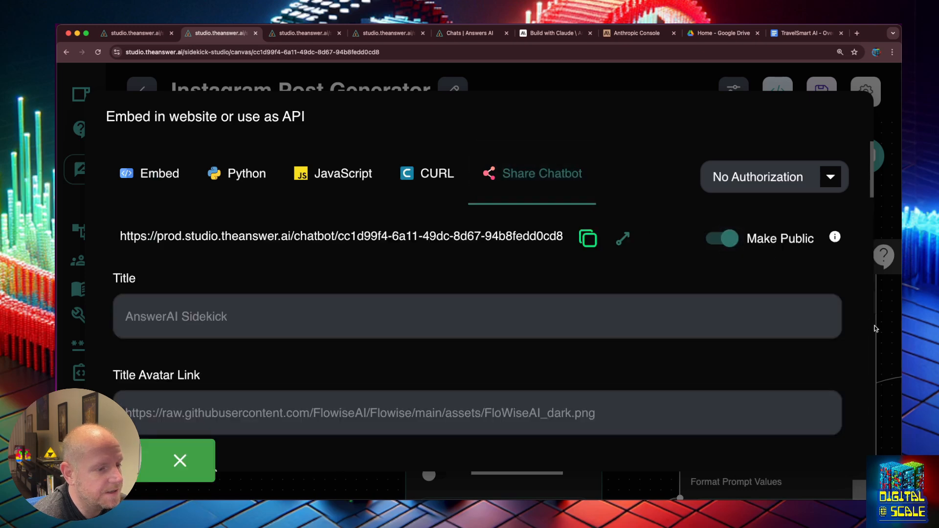
{"action": "left_click", "coordinate": [876, 329]}
- Search the chatflows list for 'tw' again and reopen the chatflow configuration settings
{"action": "left_click", "coordinate": [142, 90]}
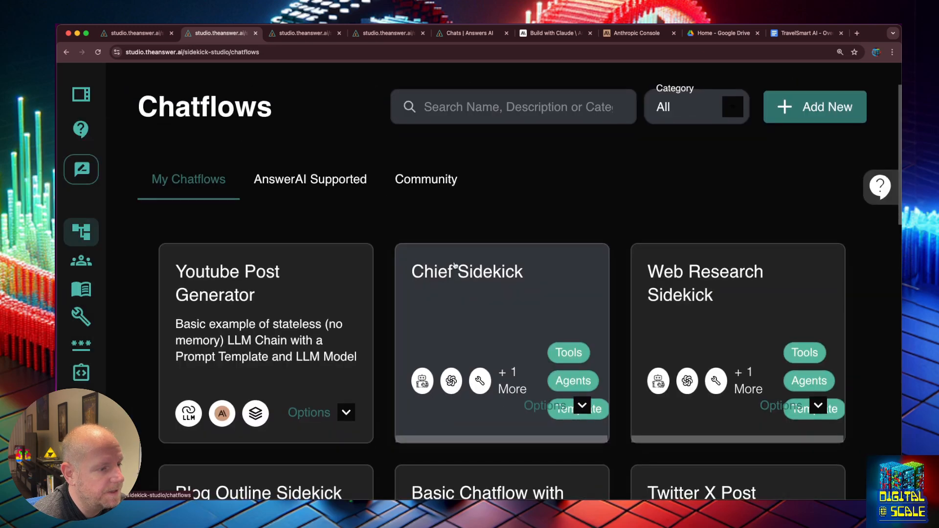
{"action": "left_click", "coordinate": [454, 117]}
{"action": "type", "text": "tw"}
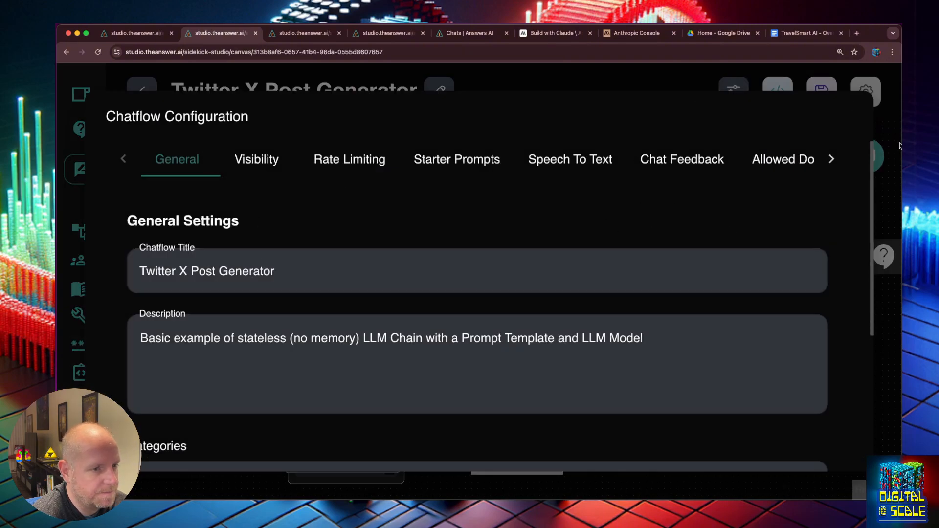
{"action": "left_click", "coordinate": [883, 144]}
{"action": "left_click", "coordinate": [735, 92]}
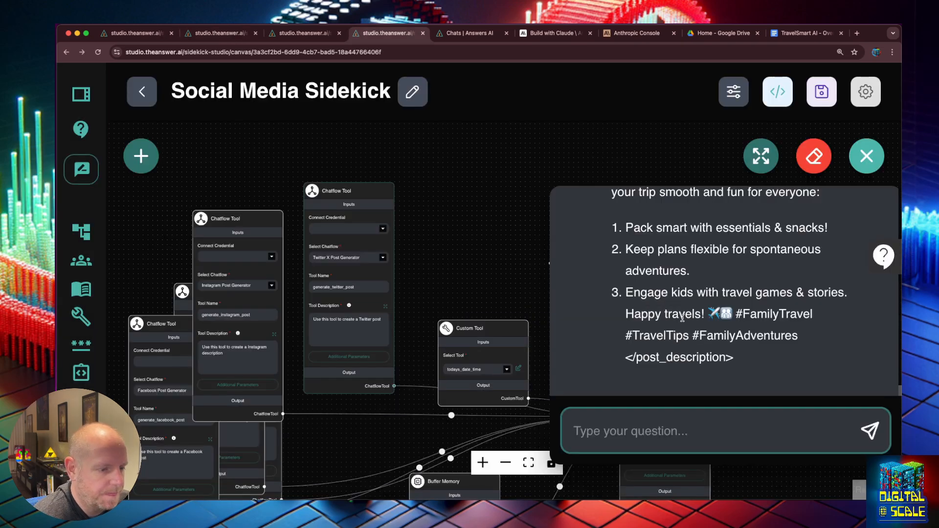
- Inspect the generate_twitter_post tool's input and output JSON under the reply, then close the chat
{"action": "scroll", "coordinate": [682, 315], "scroll_direction": "up", "scroll_amount": 4}
{"action": "left_click", "coordinate": [677, 305]}
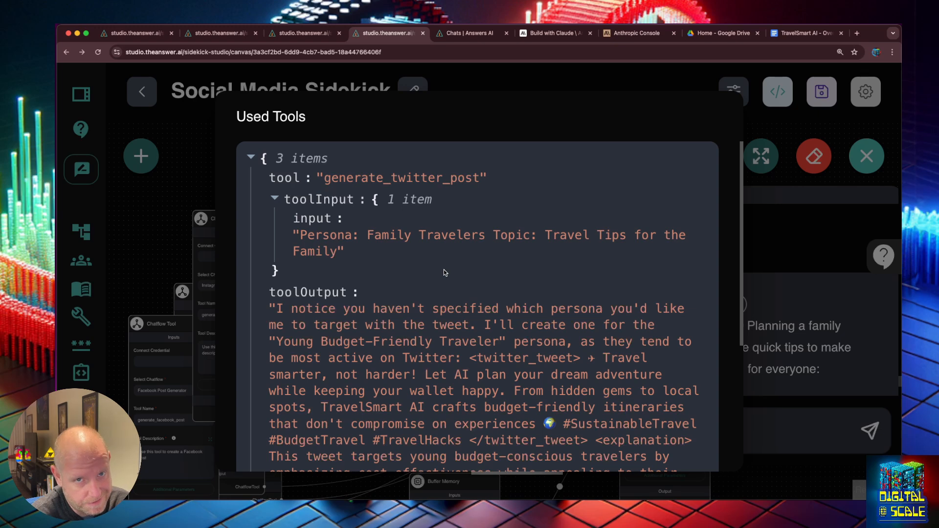
{"action": "scroll", "coordinate": [444, 270], "scroll_direction": "down", "scroll_amount": 3}
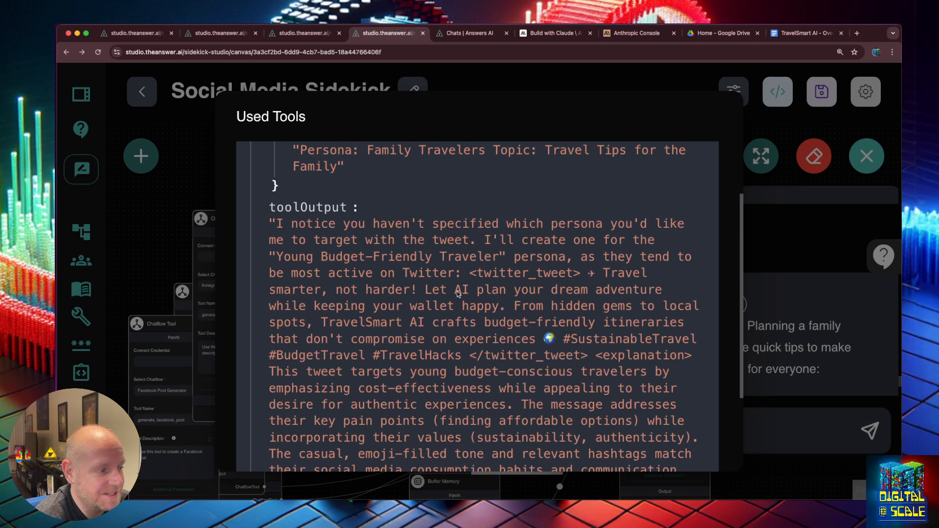
{"action": "scroll", "coordinate": [543, 273], "scroll_direction": "down", "scroll_amount": 4}
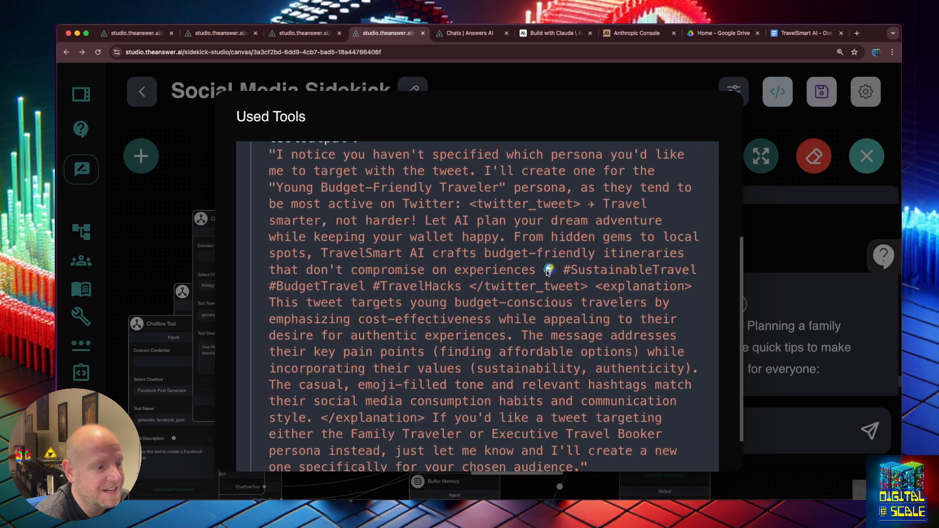
{"action": "scroll", "coordinate": [615, 241], "scroll_direction": "down", "scroll_amount": 2}
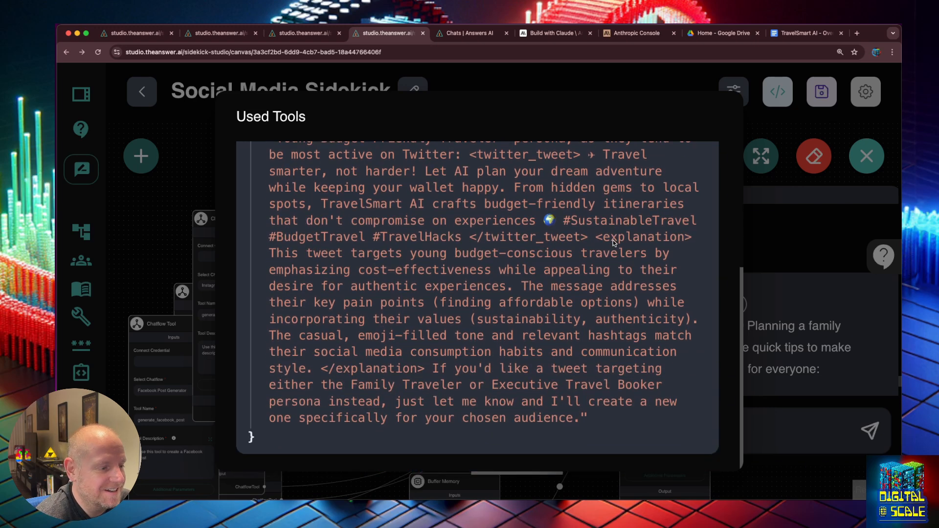
{"action": "left_click", "coordinate": [781, 342]}
{"action": "scroll", "coordinate": [780, 341], "scroll_direction": "down", "scroll_amount": 2}
{"action": "scroll", "coordinate": [779, 340], "scroll_direction": "down", "scroll_amount": 3}
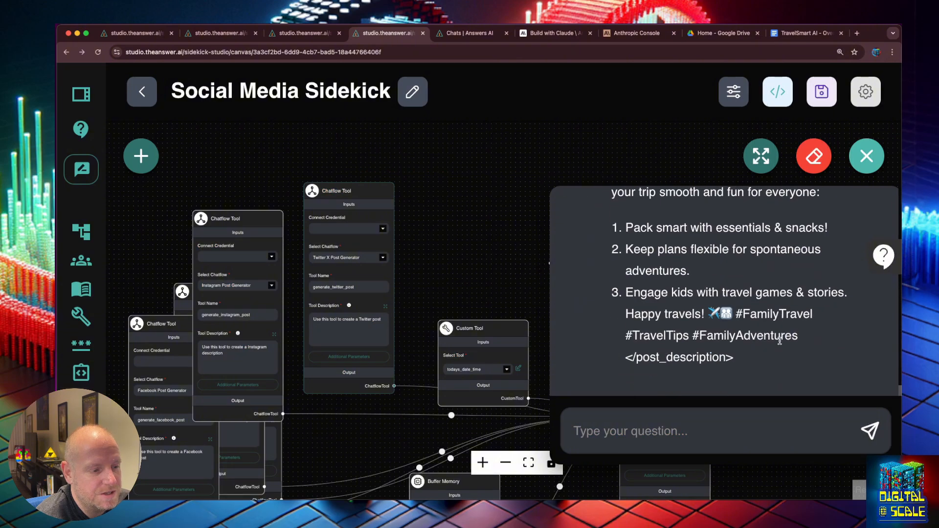
{"action": "left_click", "coordinate": [643, 171]}
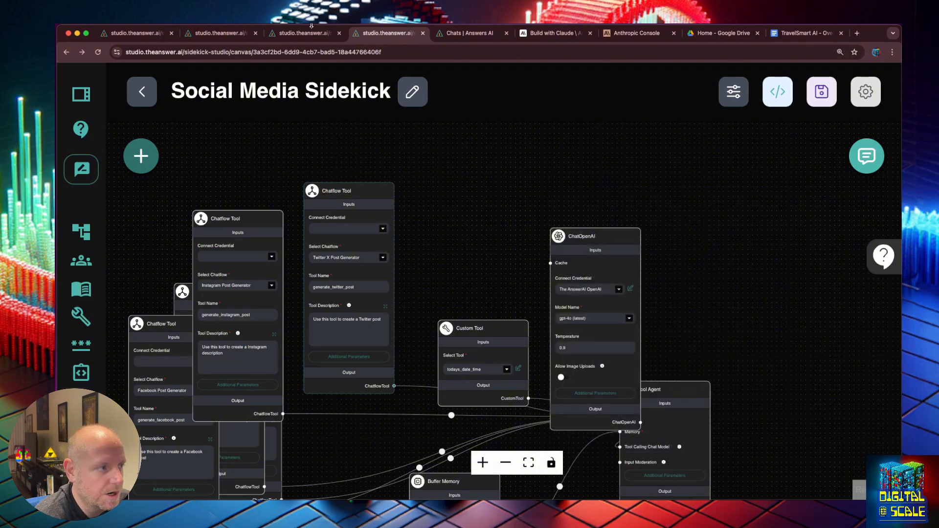
- Open and close the Twitter X Post Generator's chatflow configuration
{"action": "left_click", "coordinate": [230, 33]}
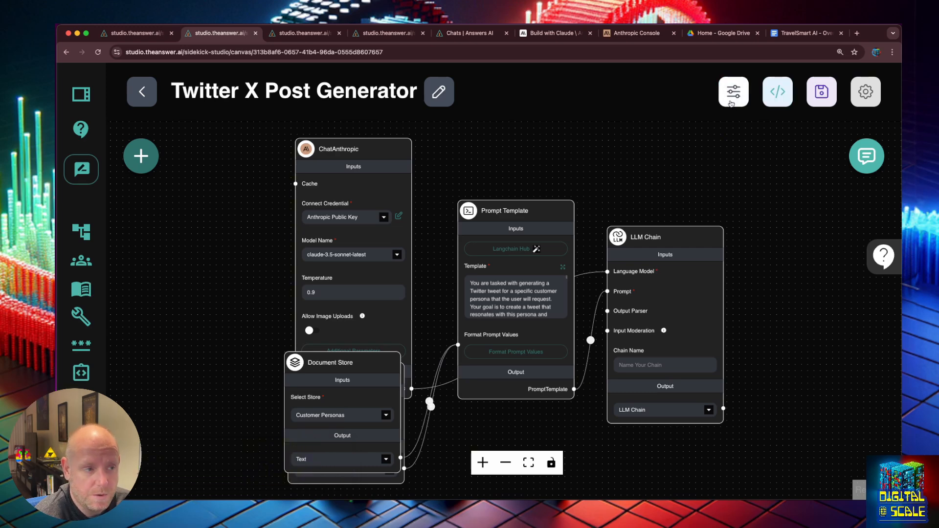
{"action": "left_click", "coordinate": [732, 100]}
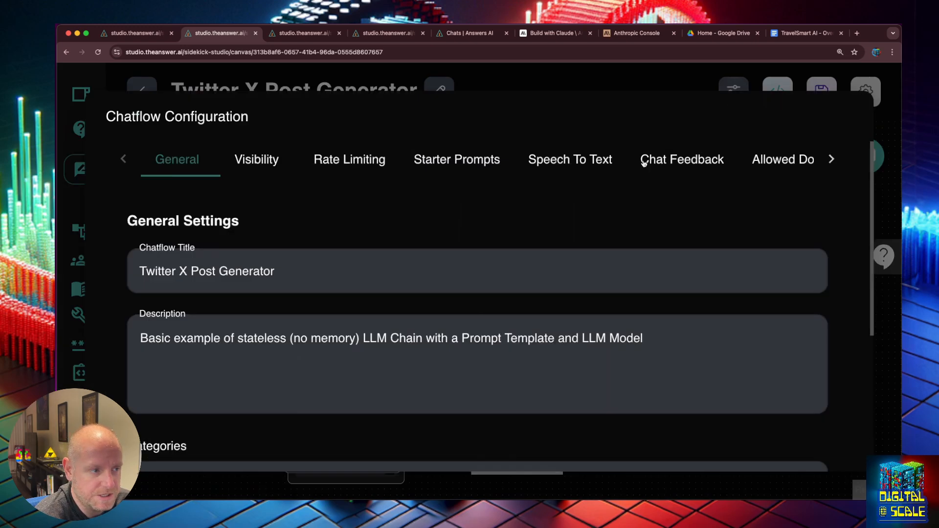
{"action": "left_click", "coordinate": [897, 204]}
- Open the Youtube Post Generator card from the Chatflows list
{"action": "left_click", "coordinate": [82, 232]}
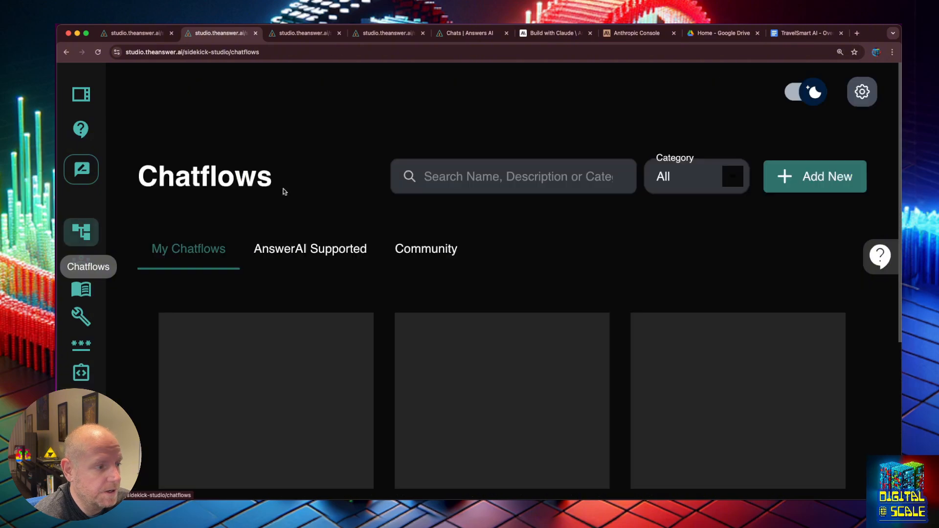
{"action": "scroll", "coordinate": [382, 352], "scroll_direction": "down", "scroll_amount": 2}
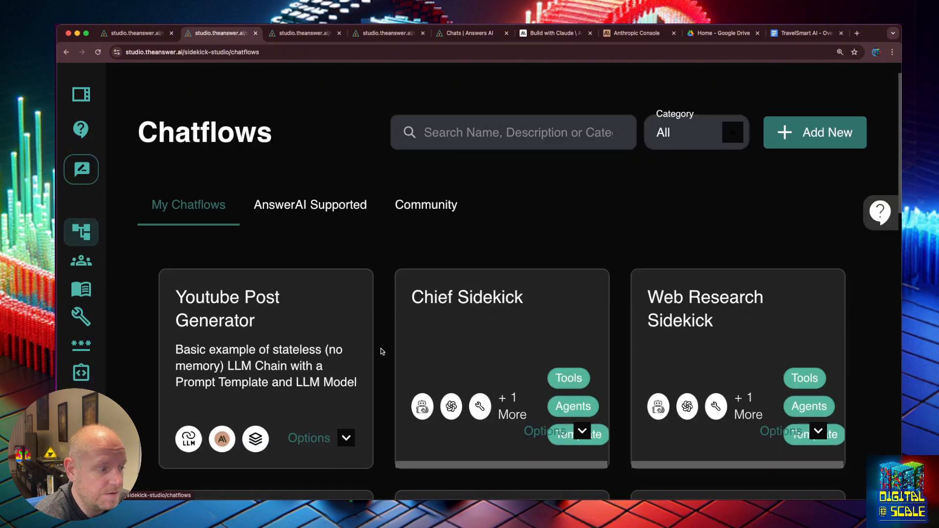
{"action": "left_click", "coordinate": [346, 266]}
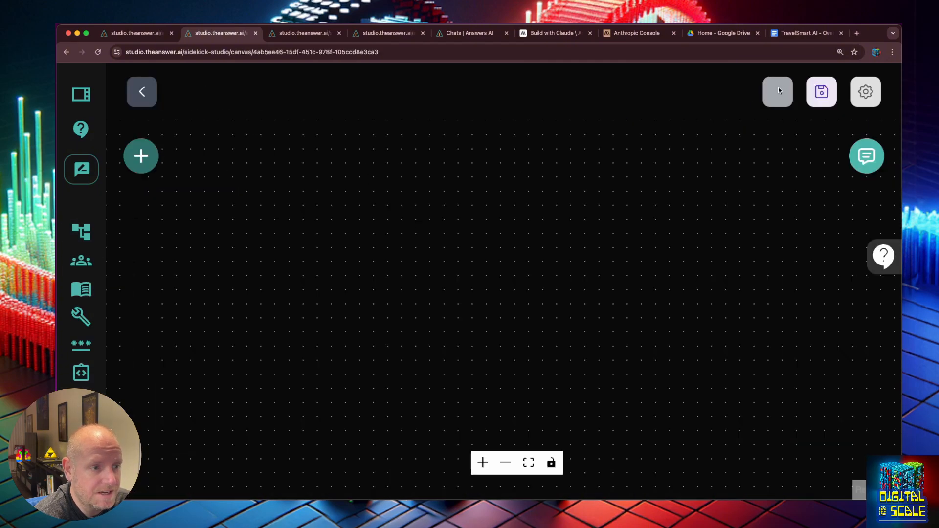